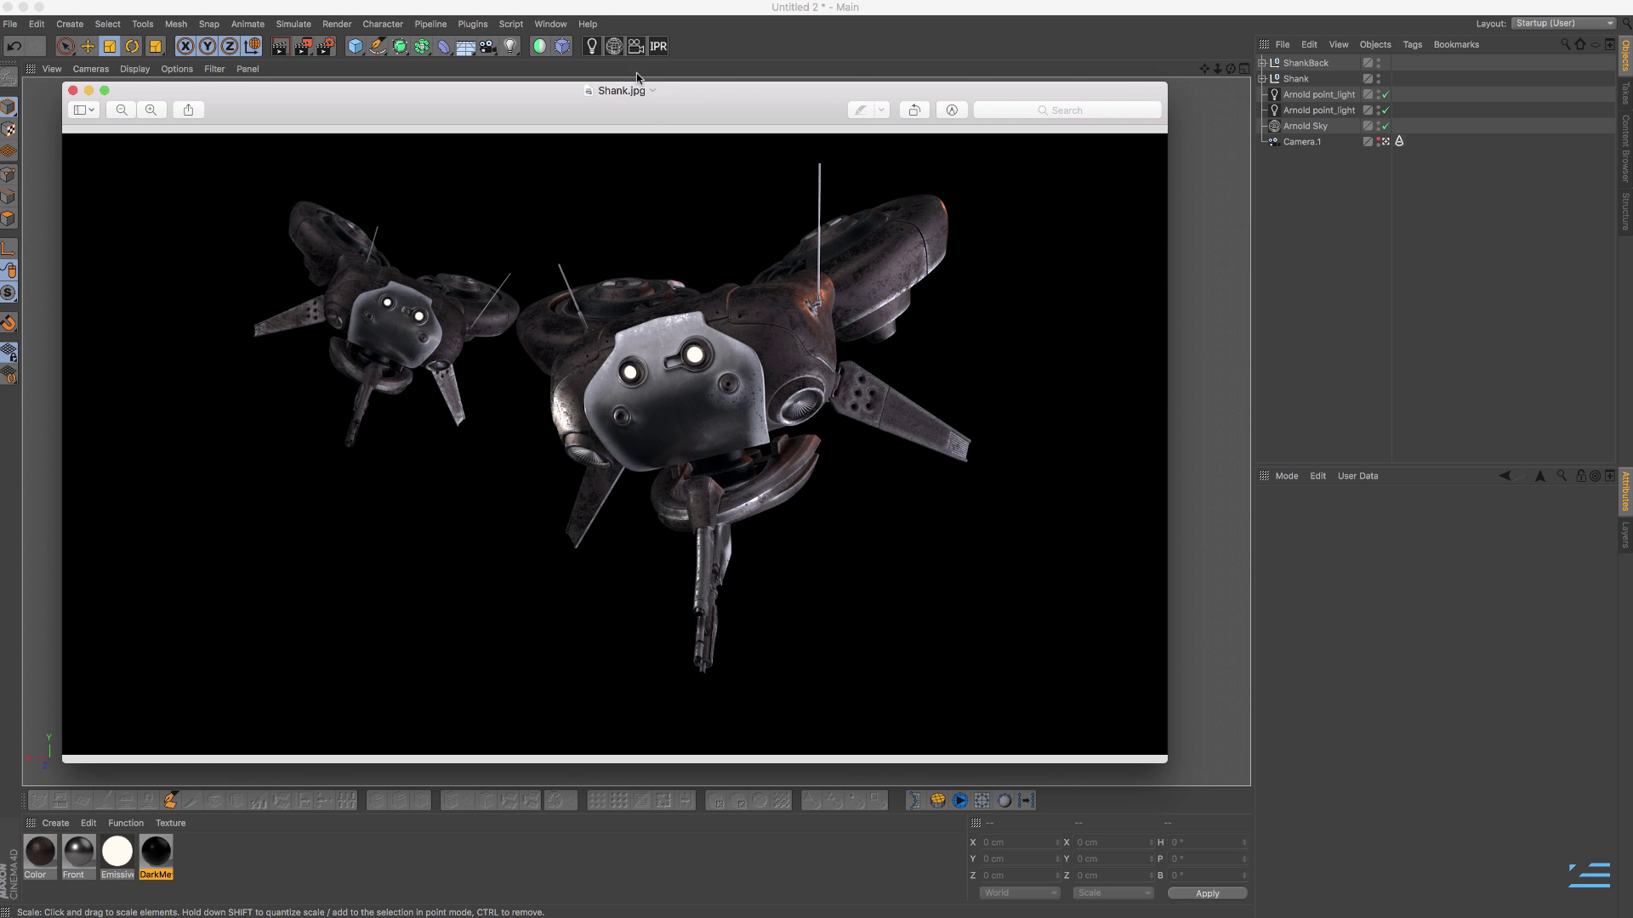
- Reposition and slightly enlarge the Preview window showing the Shank.jpg drone render
{"action": "mouse_move", "coordinate": [653, 99]}
{"action": "left_mouse_down"}
{"action": "mouse_move", "coordinate": [718, 110]}
{"action": "mouse_move", "coordinate": [683, 109]}
{"action": "left_mouse_up"}
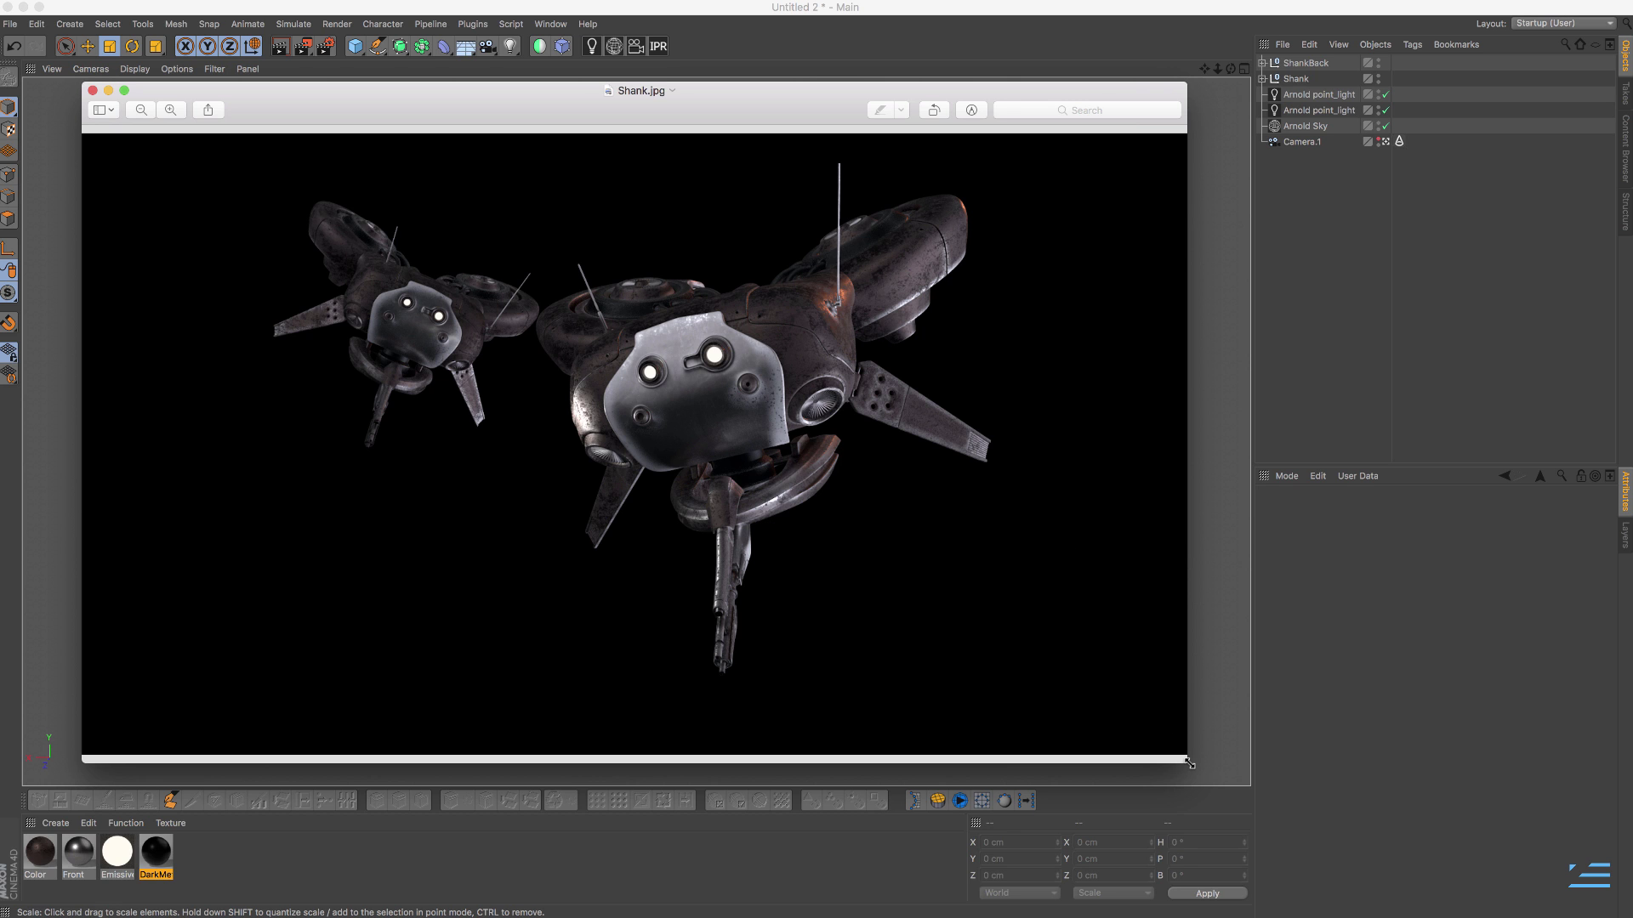
{"action": "mouse_move", "coordinate": [1188, 763]}
{"action": "left_mouse_down"}
{"action": "mouse_move", "coordinate": [1218, 769]}
{"action": "mouse_move", "coordinate": [1178, 741]}
{"action": "mouse_move", "coordinate": [1176, 769]}
{"action": "left_mouse_up"}
{"action": "left_click_drag", "start_coordinate": [707, 104], "coordinate": [777, 114]}
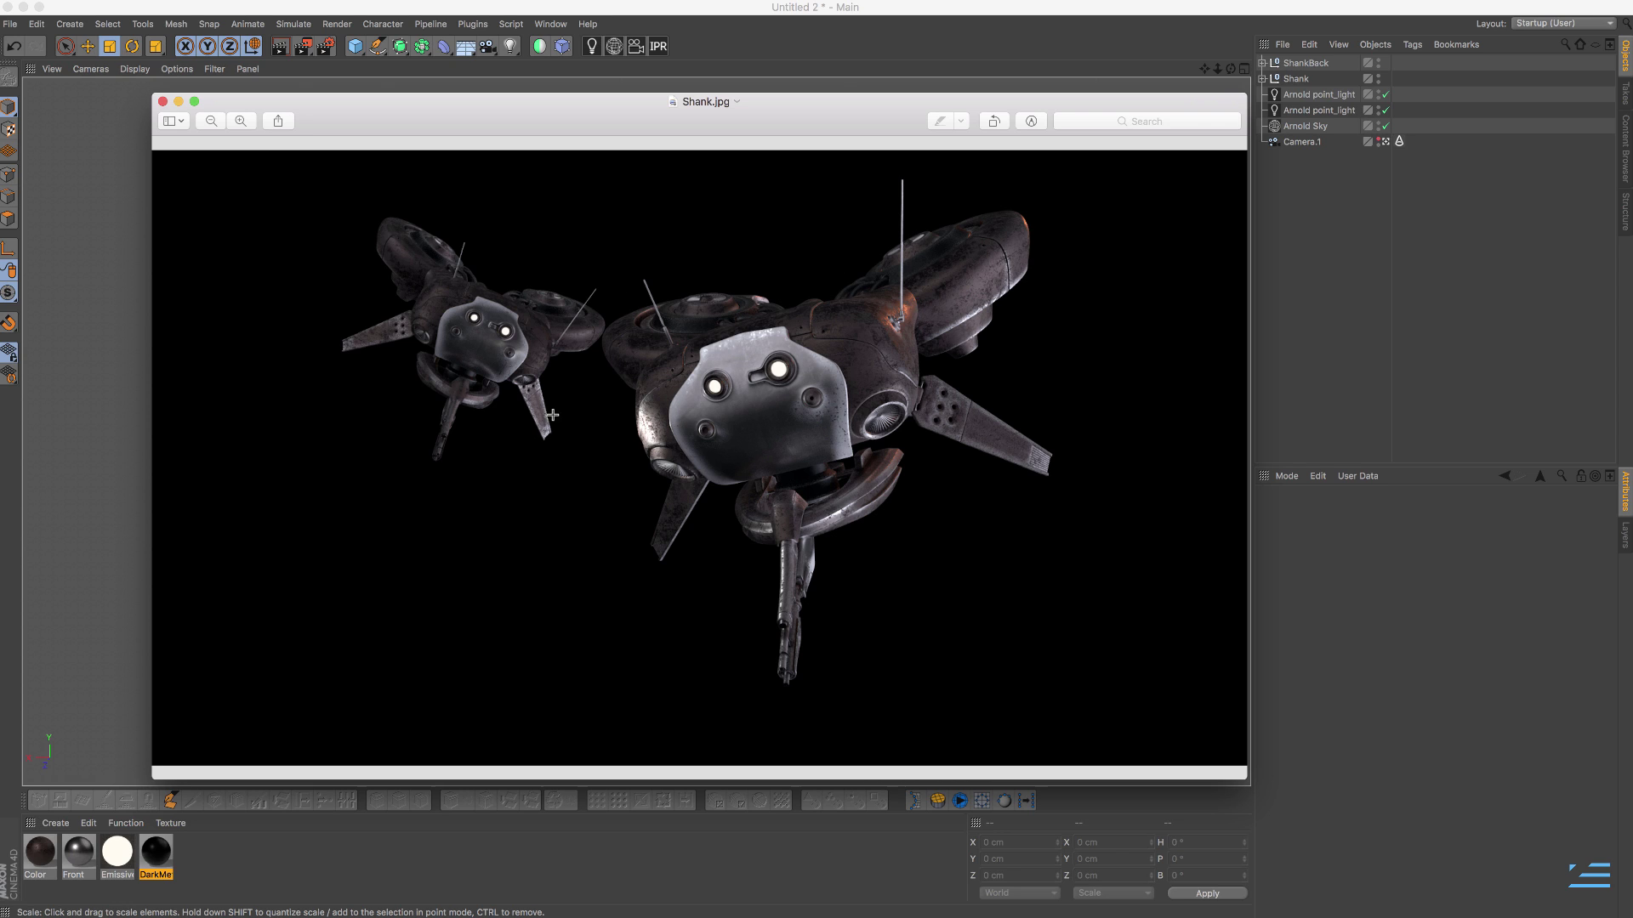
- Close the Shank render and delete the Arnold Parameters tag from Camera.1
{"action": "left_click", "coordinate": [163, 102]}
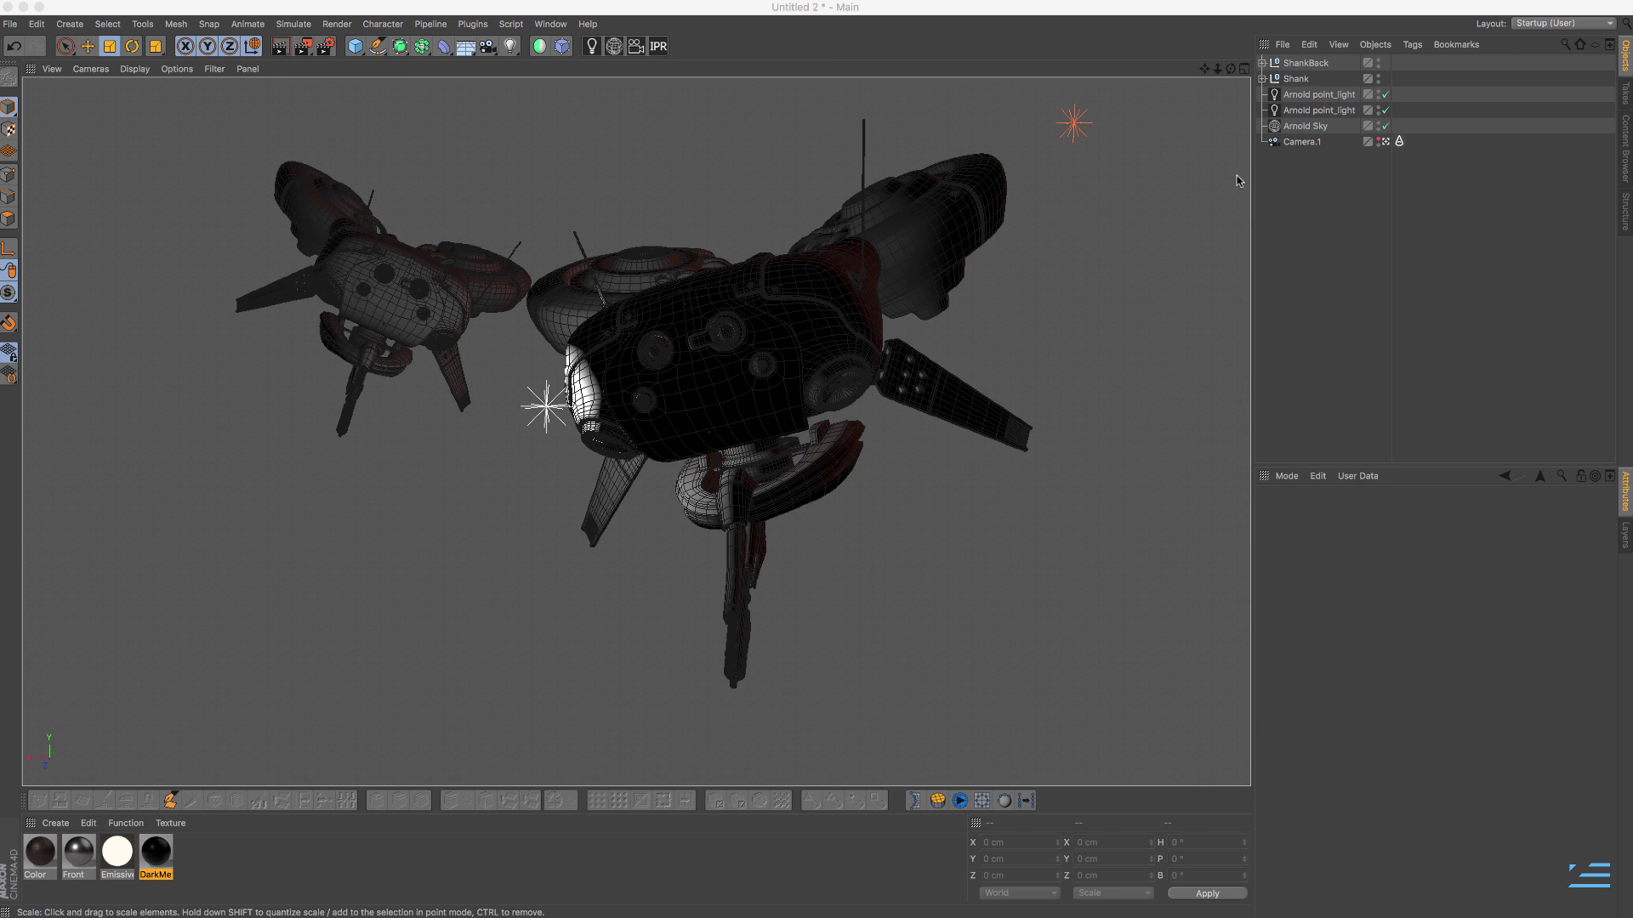
{"action": "left_click", "coordinate": [1297, 142]}
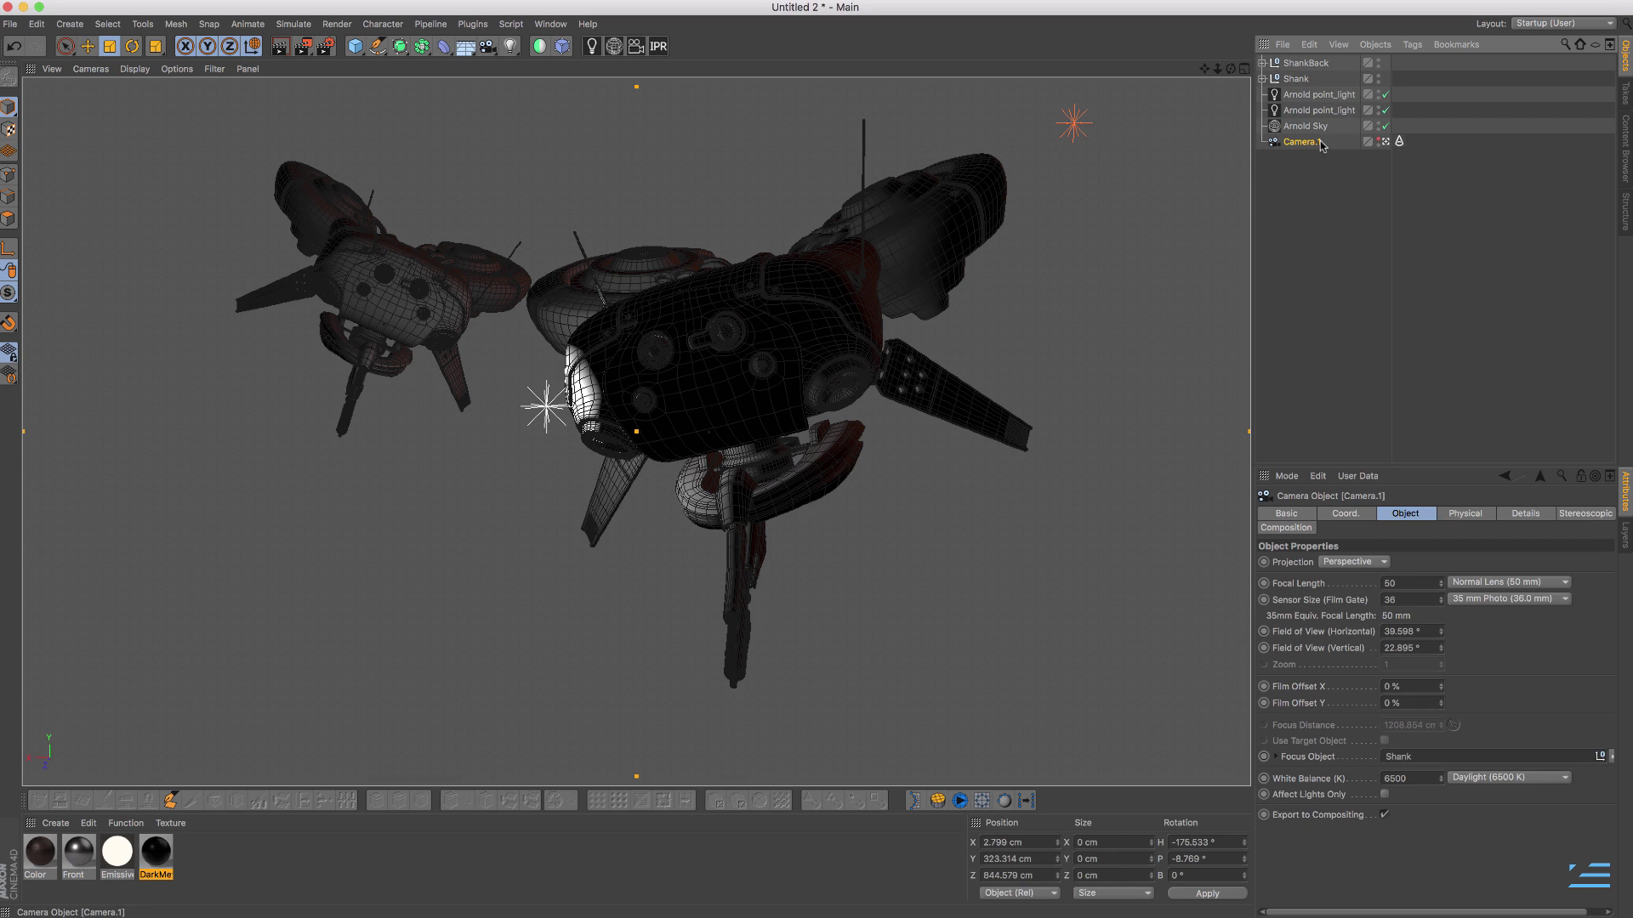
{"action": "left_click", "coordinate": [1416, 587]}
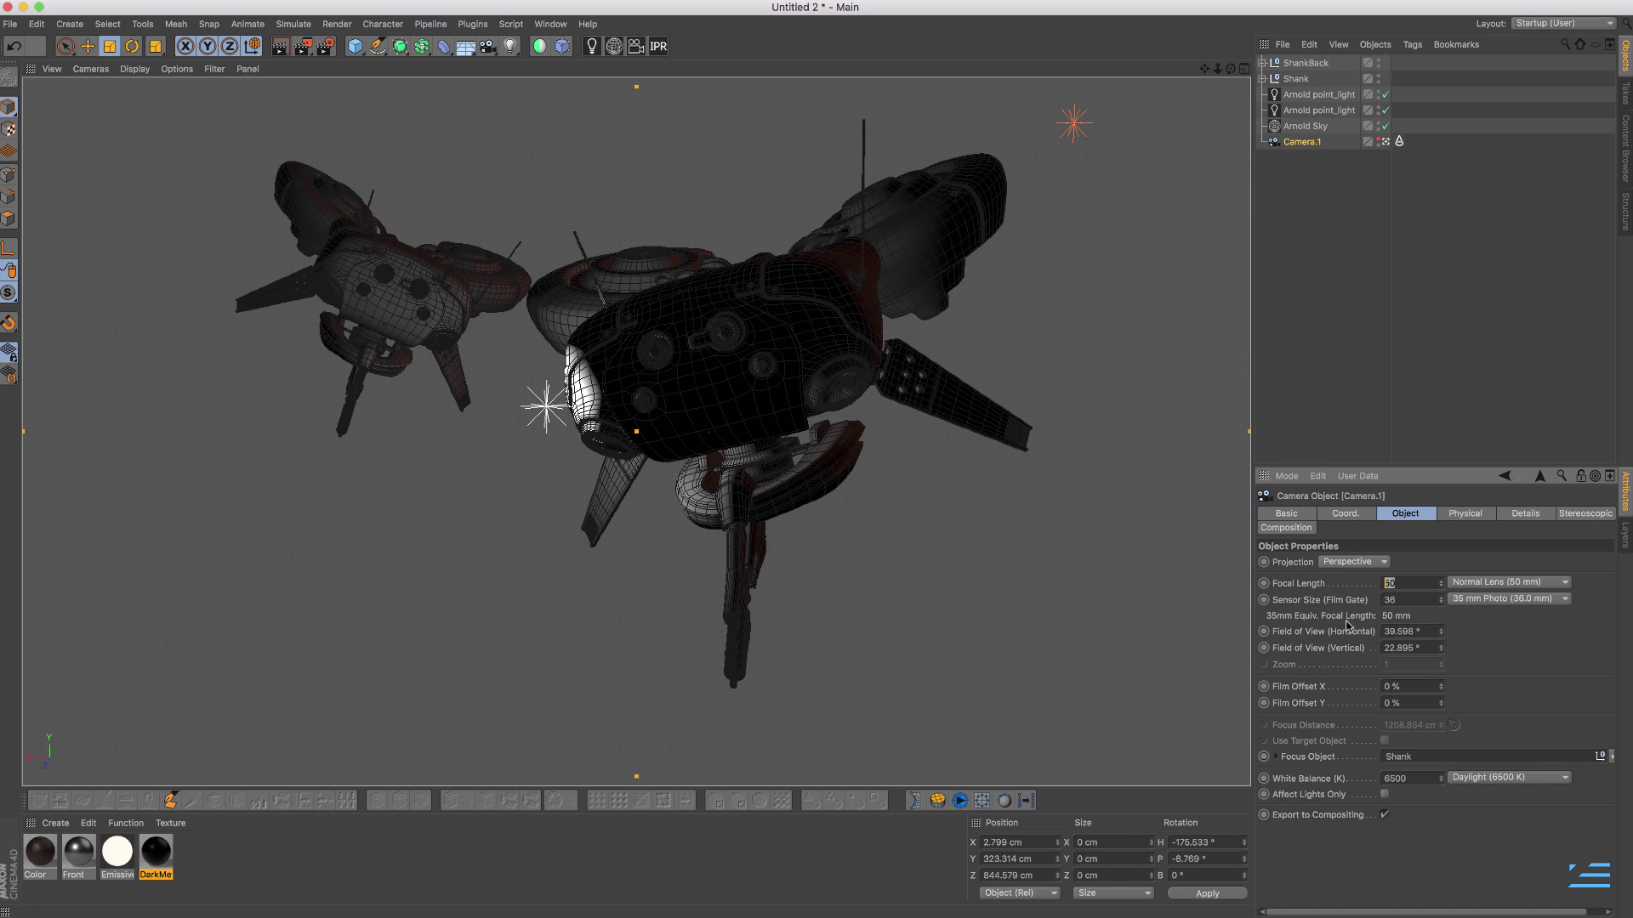
{"action": "left_click", "coordinate": [1398, 141]}
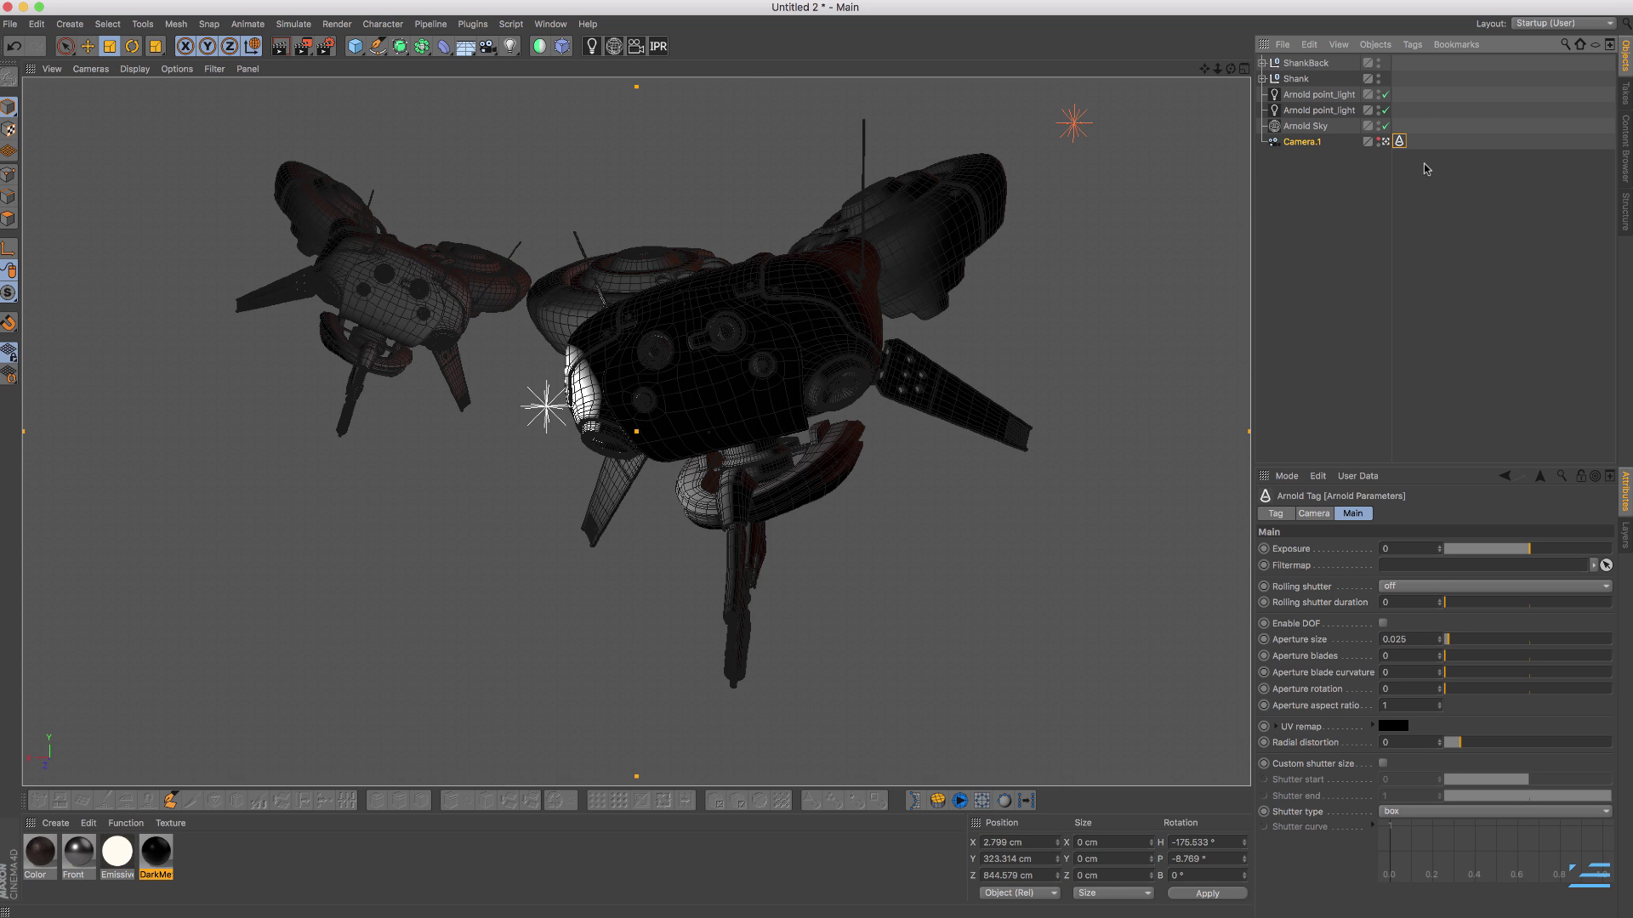
{"action": "key", "text": "Delete"}
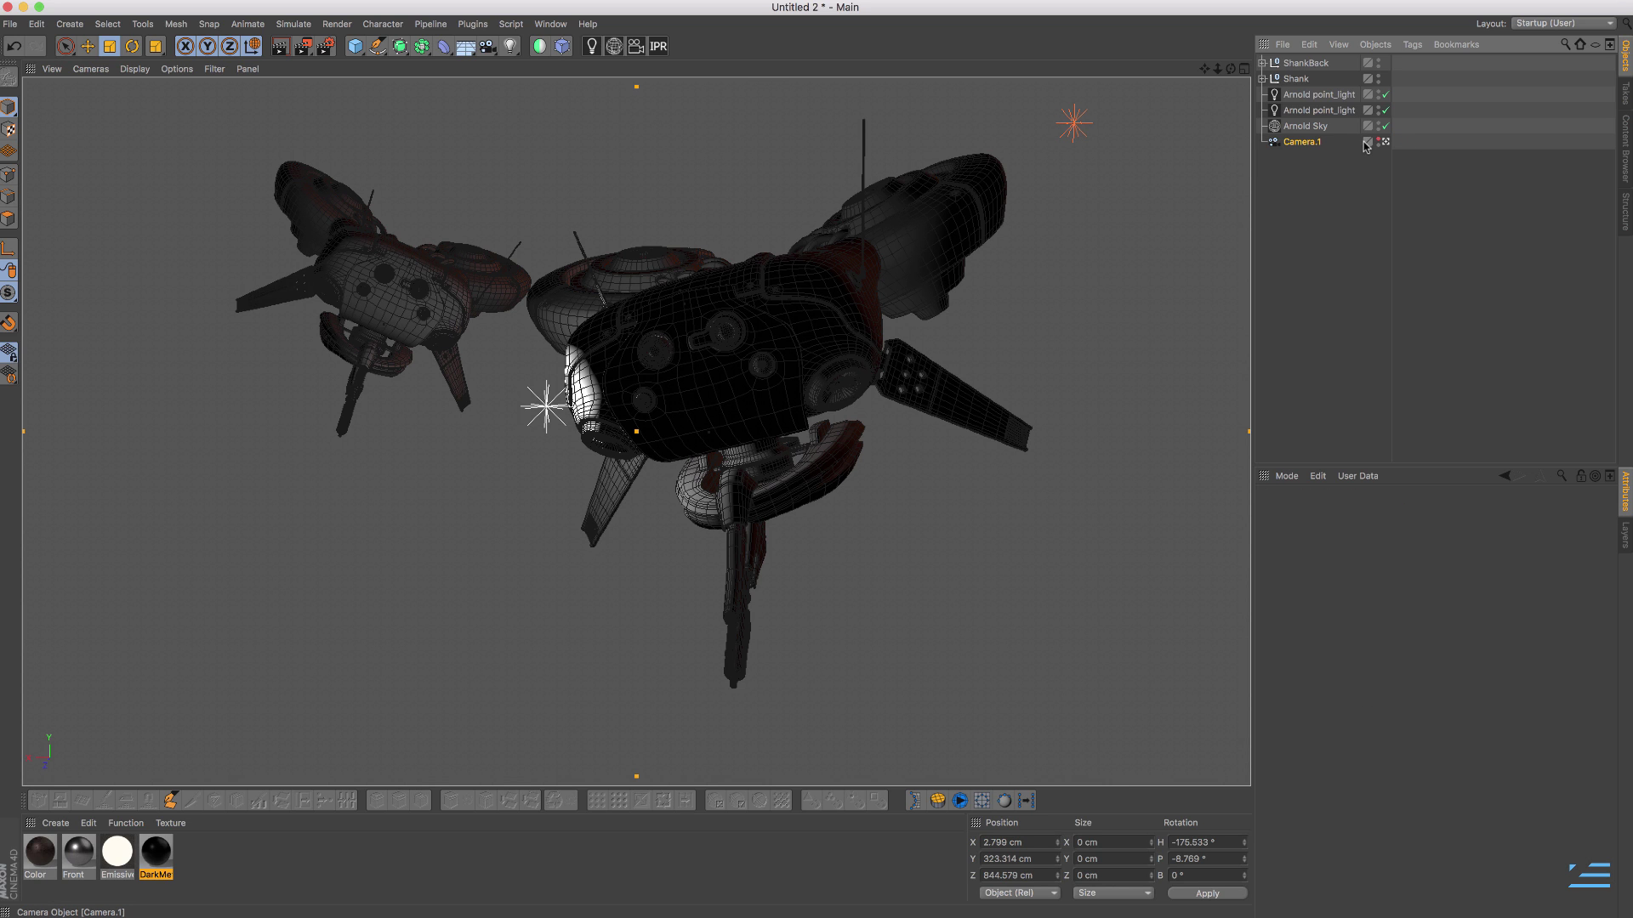
- Select the Arnold Sky and edit its skydome Intensity value
{"action": "left_click", "coordinate": [1309, 145]}
{"action": "left_click", "coordinate": [1305, 126]}
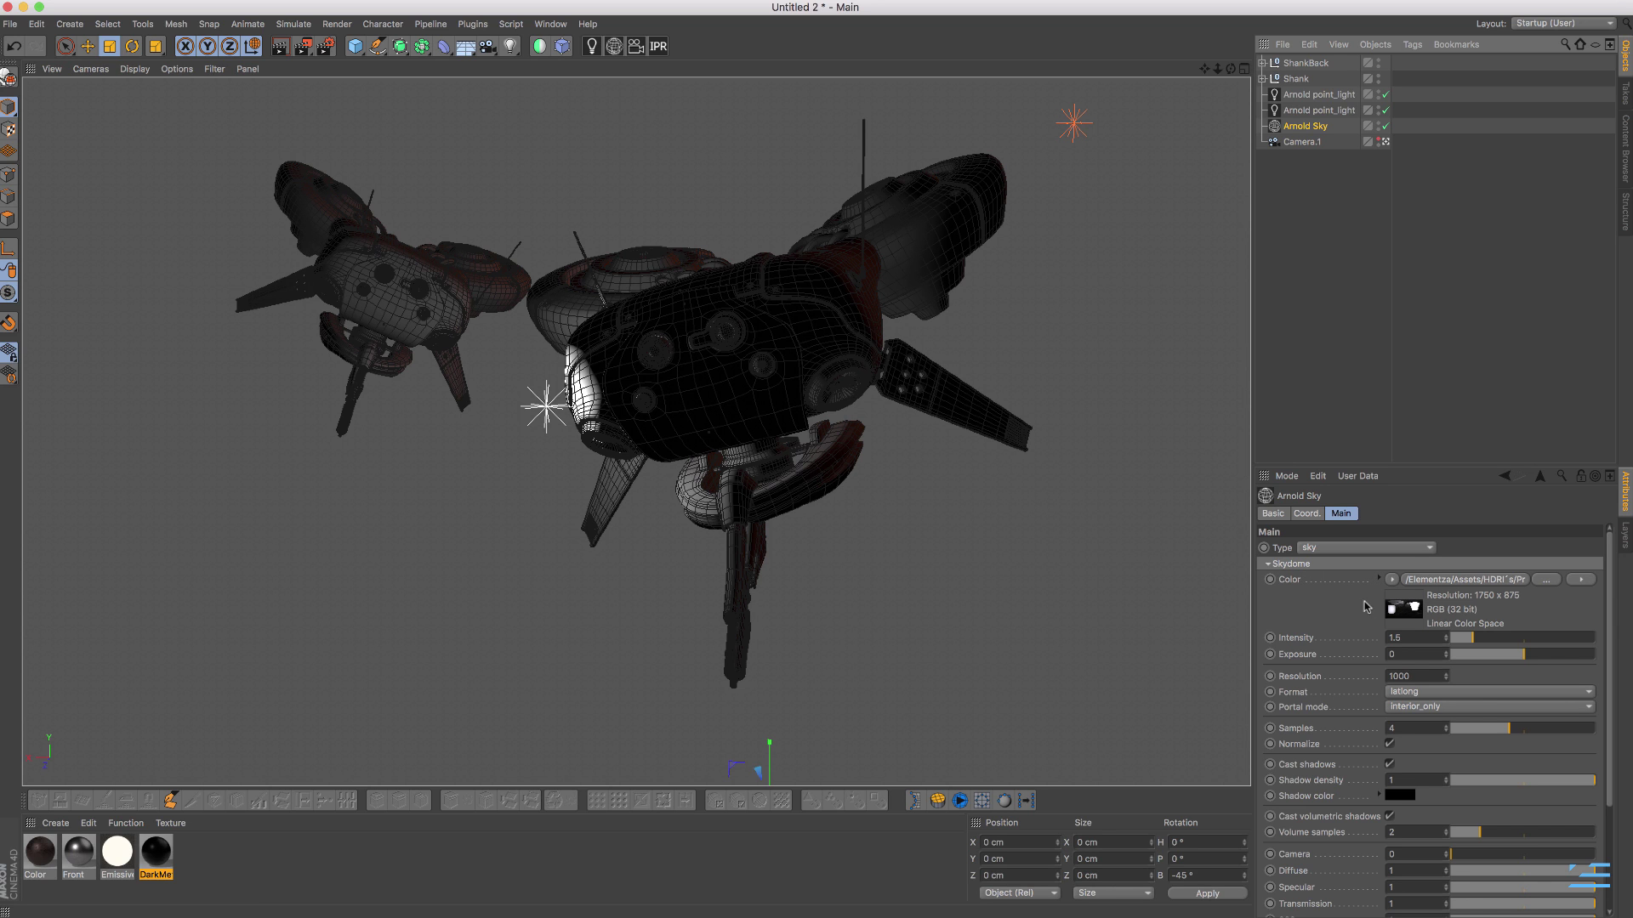
{"action": "left_click", "coordinate": [1392, 637]}
{"action": "double_click", "coordinate": [1393, 635]}
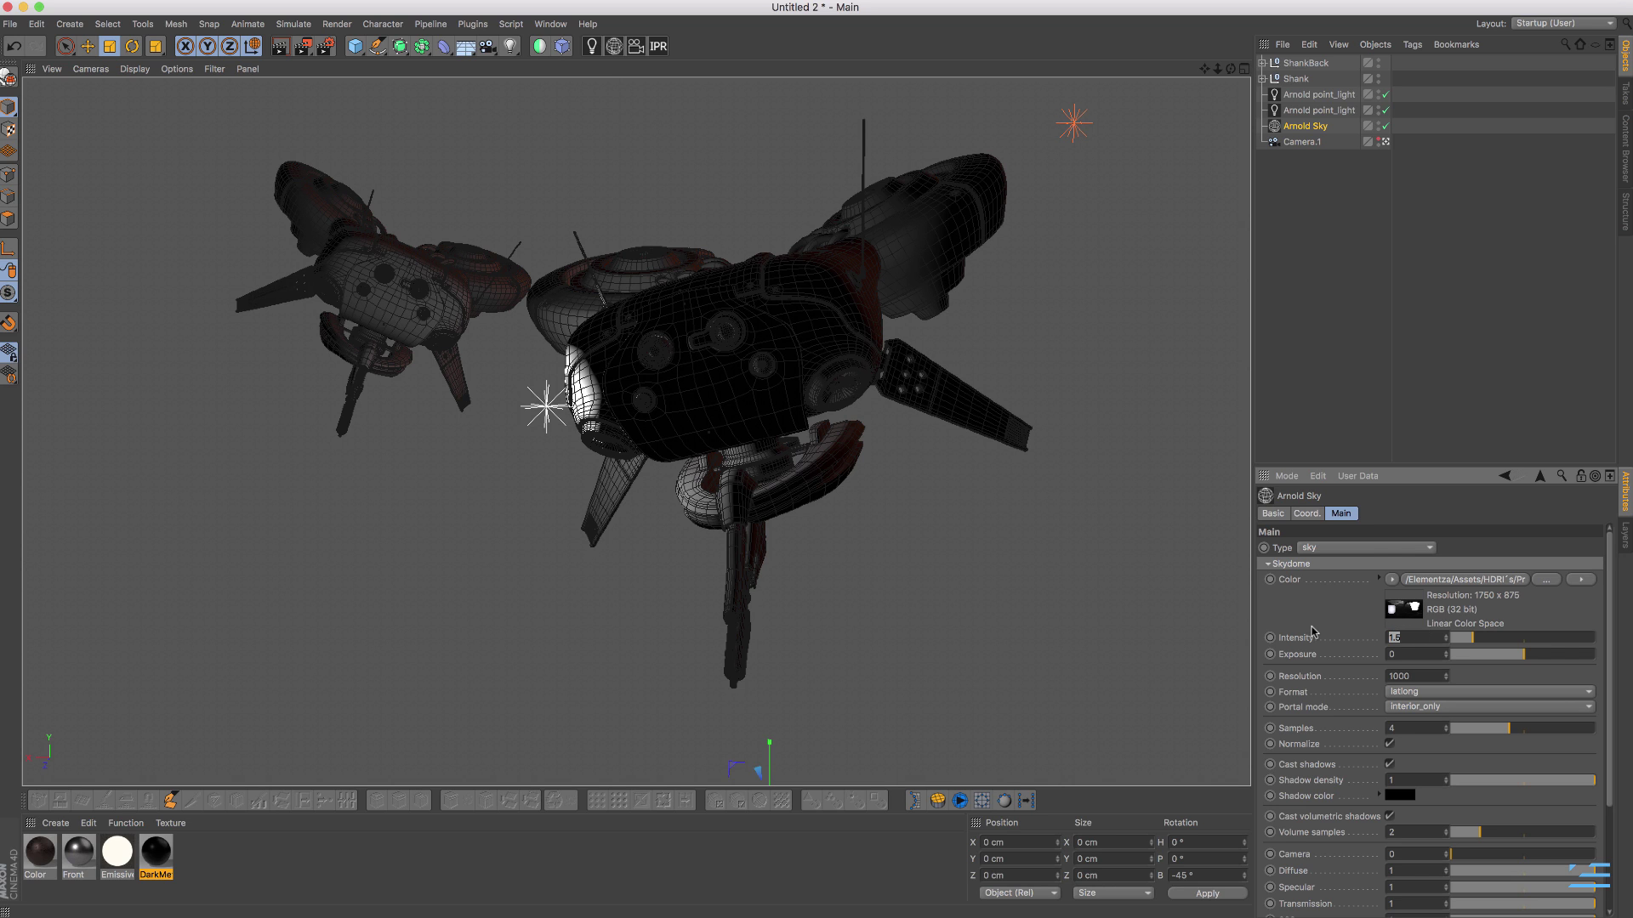
{"action": "type", "text": "1"}
- Check the sky's Samples, then try full Camera visibility and return it to 0
{"action": "double_click", "coordinate": [1413, 728]}
{"action": "left_click_drag", "start_coordinate": [1499, 856], "coordinate": [1611, 853]}
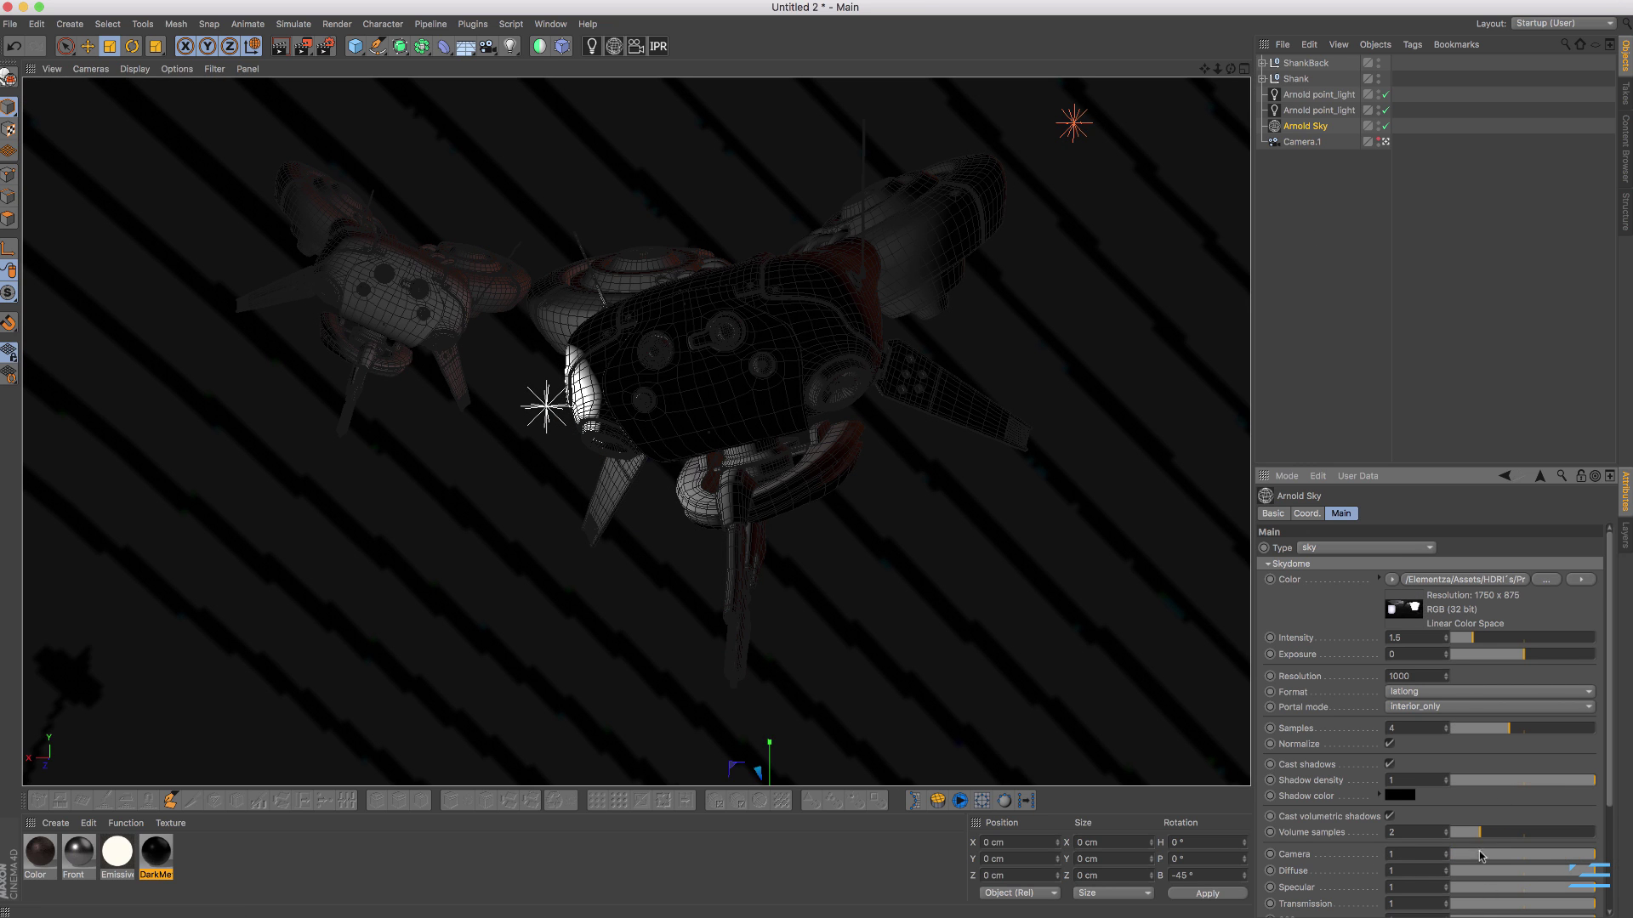
{"action": "left_click_drag", "start_coordinate": [1474, 853], "coordinate": [1451, 853]}
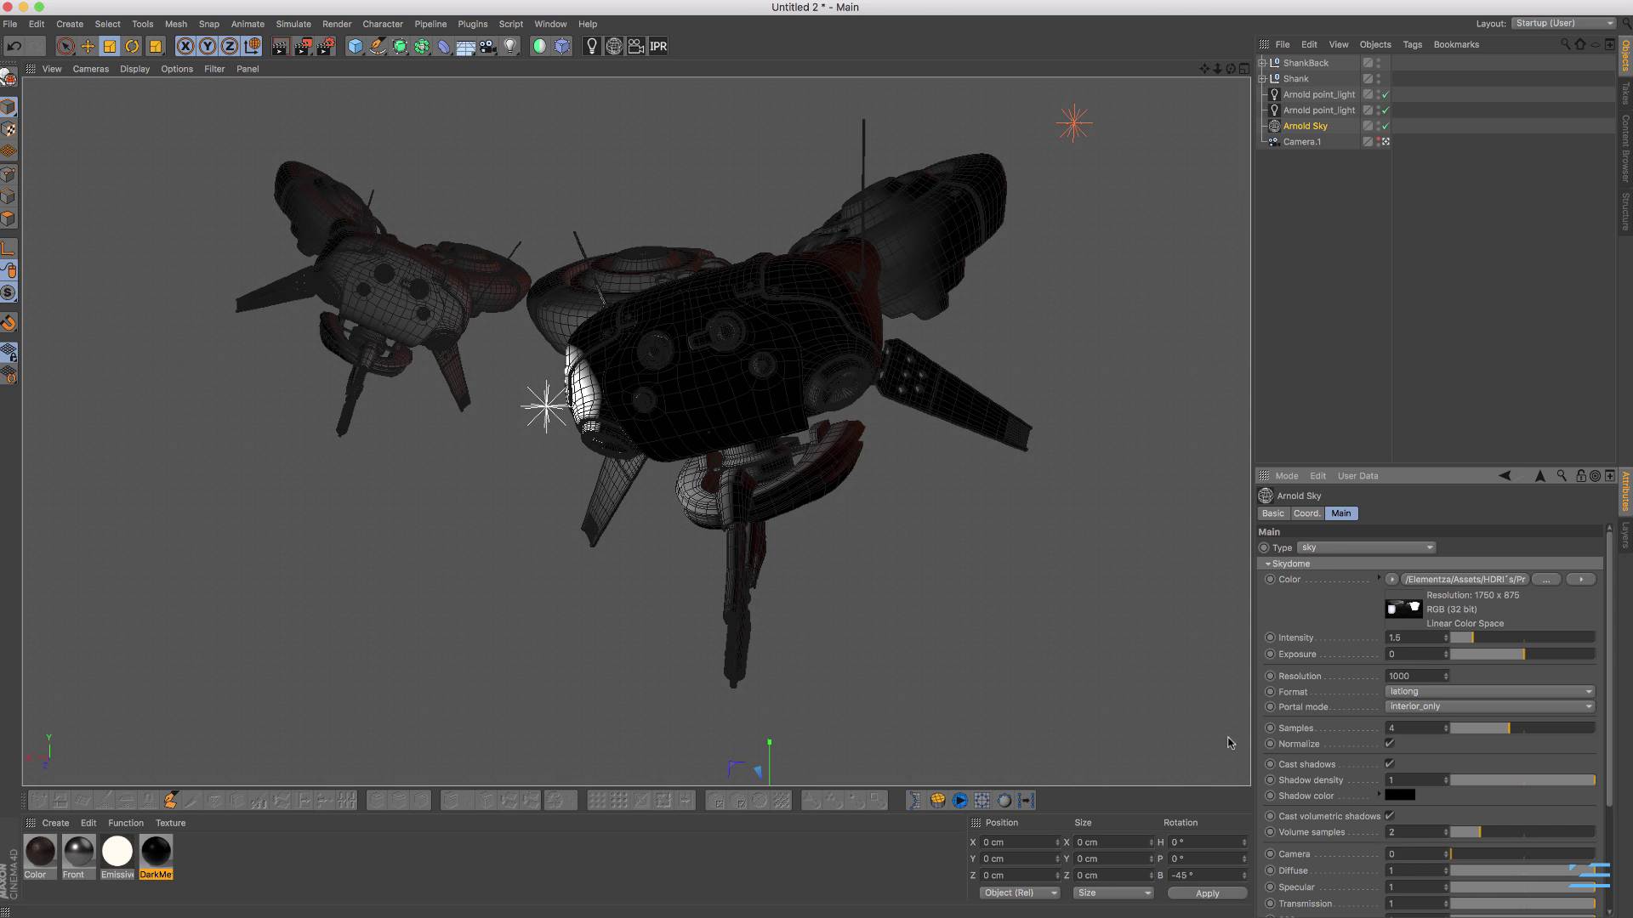
{"action": "left_click", "coordinate": [438, 24]}
{"action": "mouse_move", "coordinate": [337, 24]}
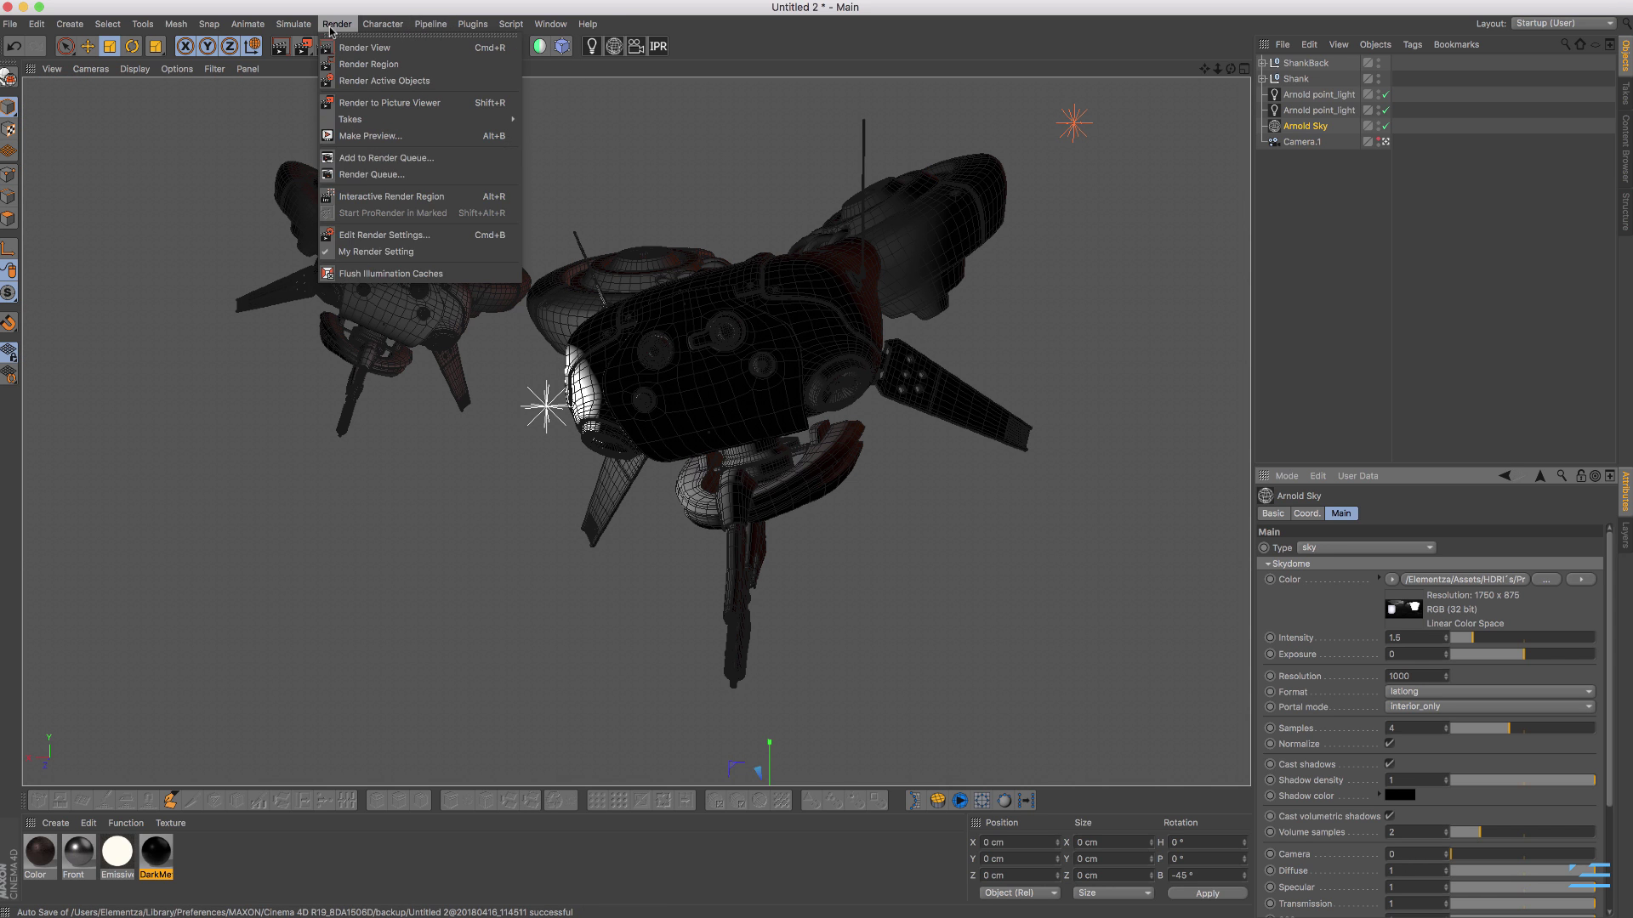
{"action": "left_click", "coordinate": [383, 236]}
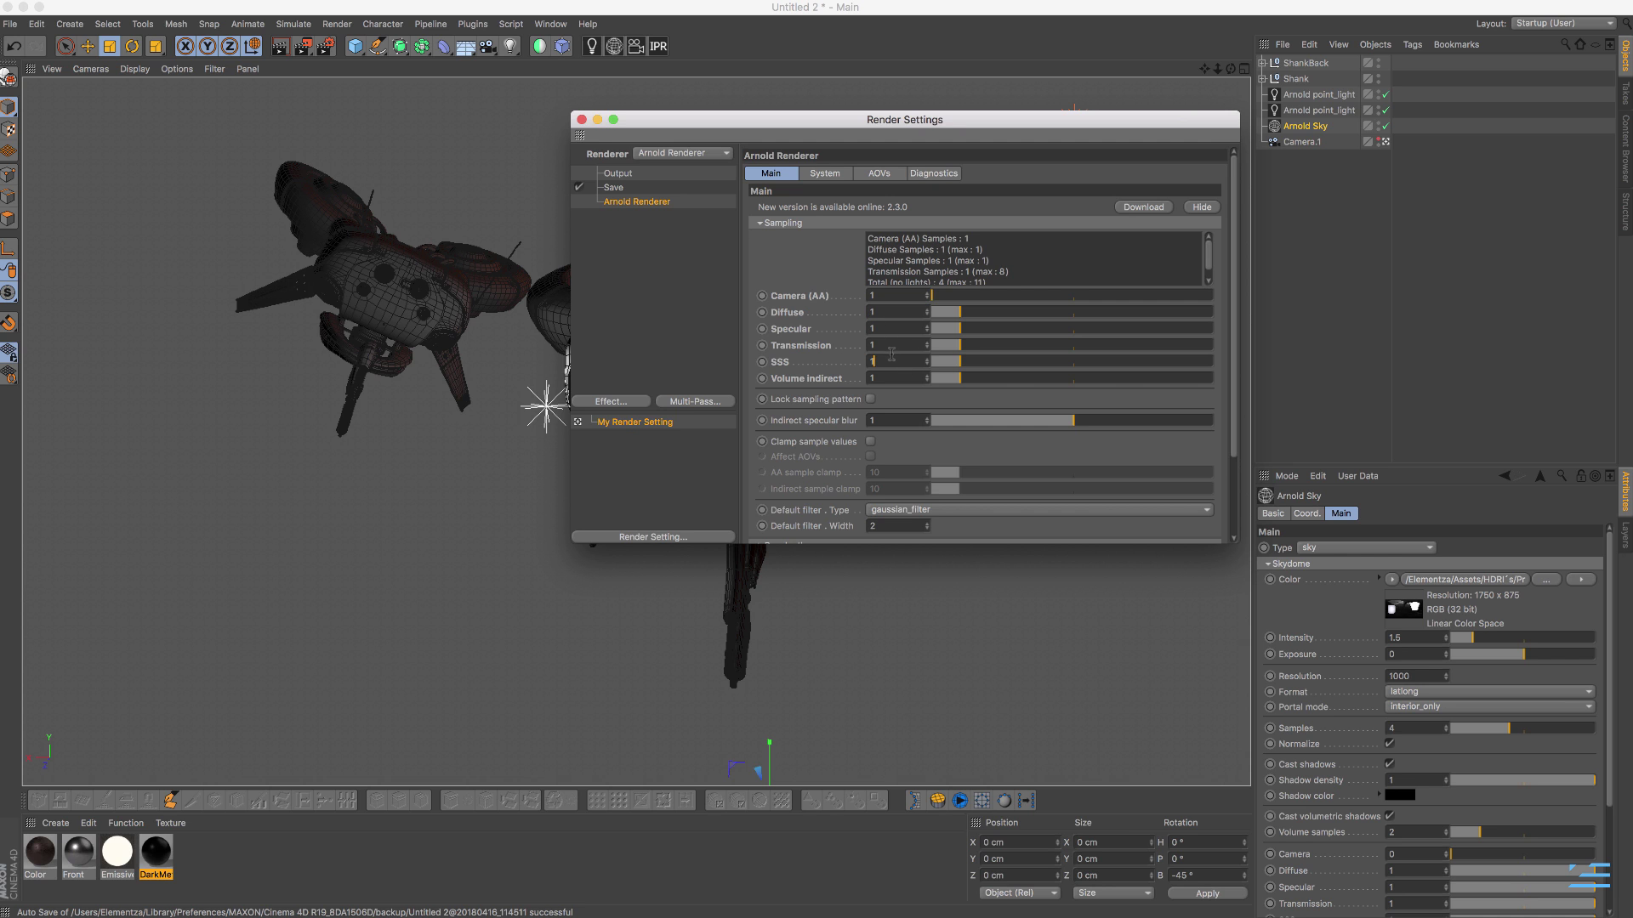
{"action": "left_click", "coordinate": [582, 119]}
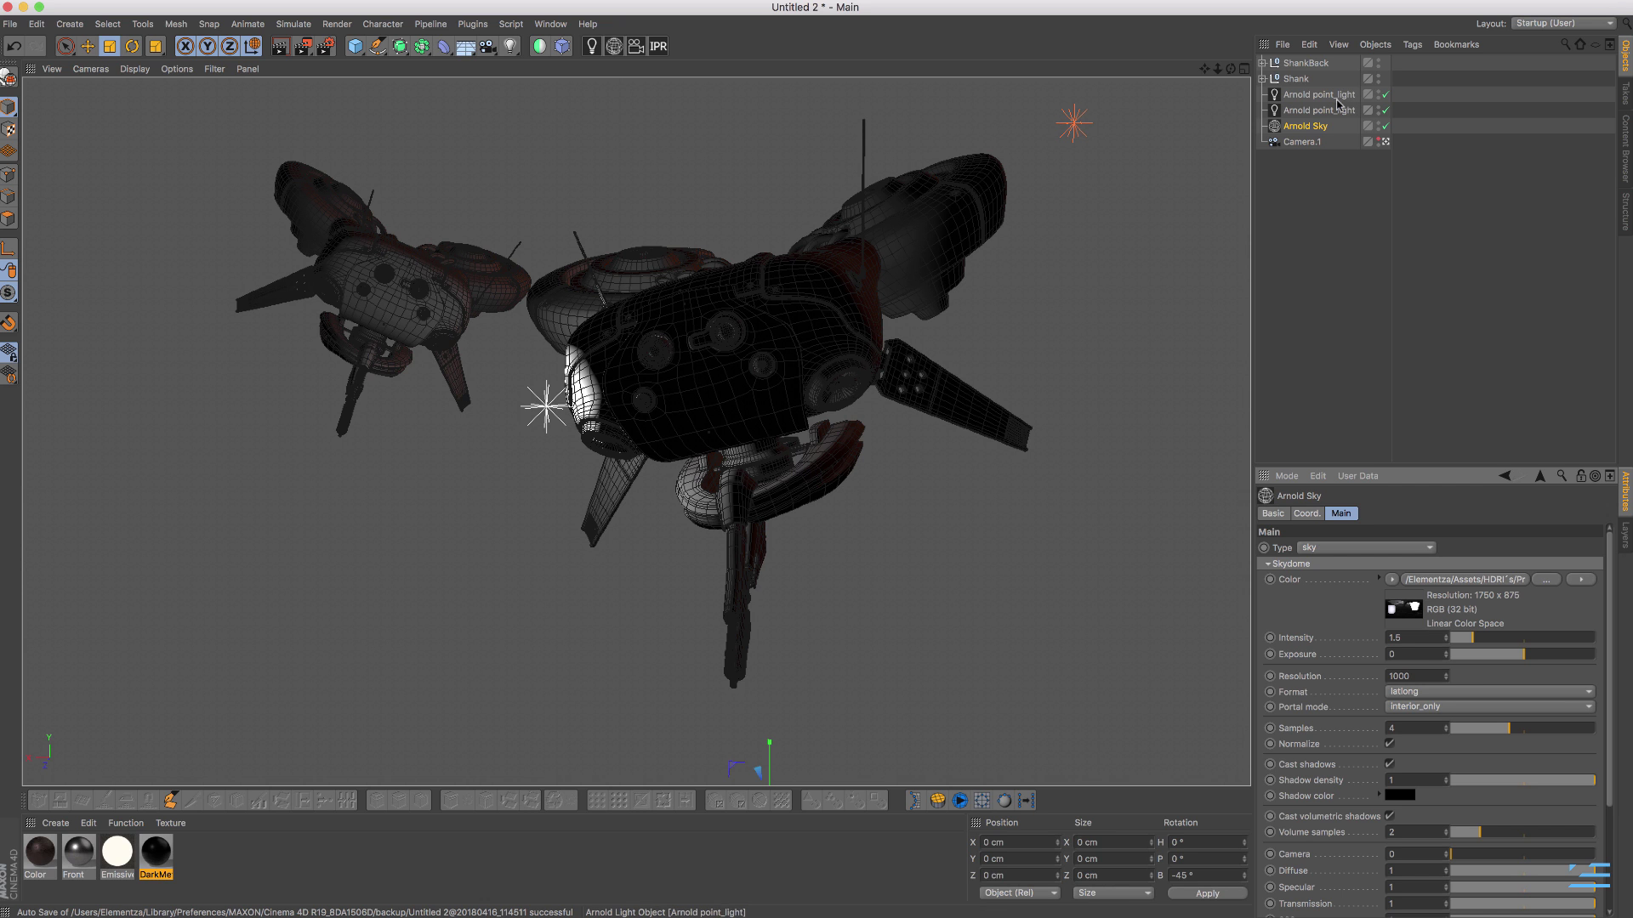
- Stop looking through Camera.1, orbit around the drones and select the white point light
{"action": "left_click", "coordinate": [1385, 142]}
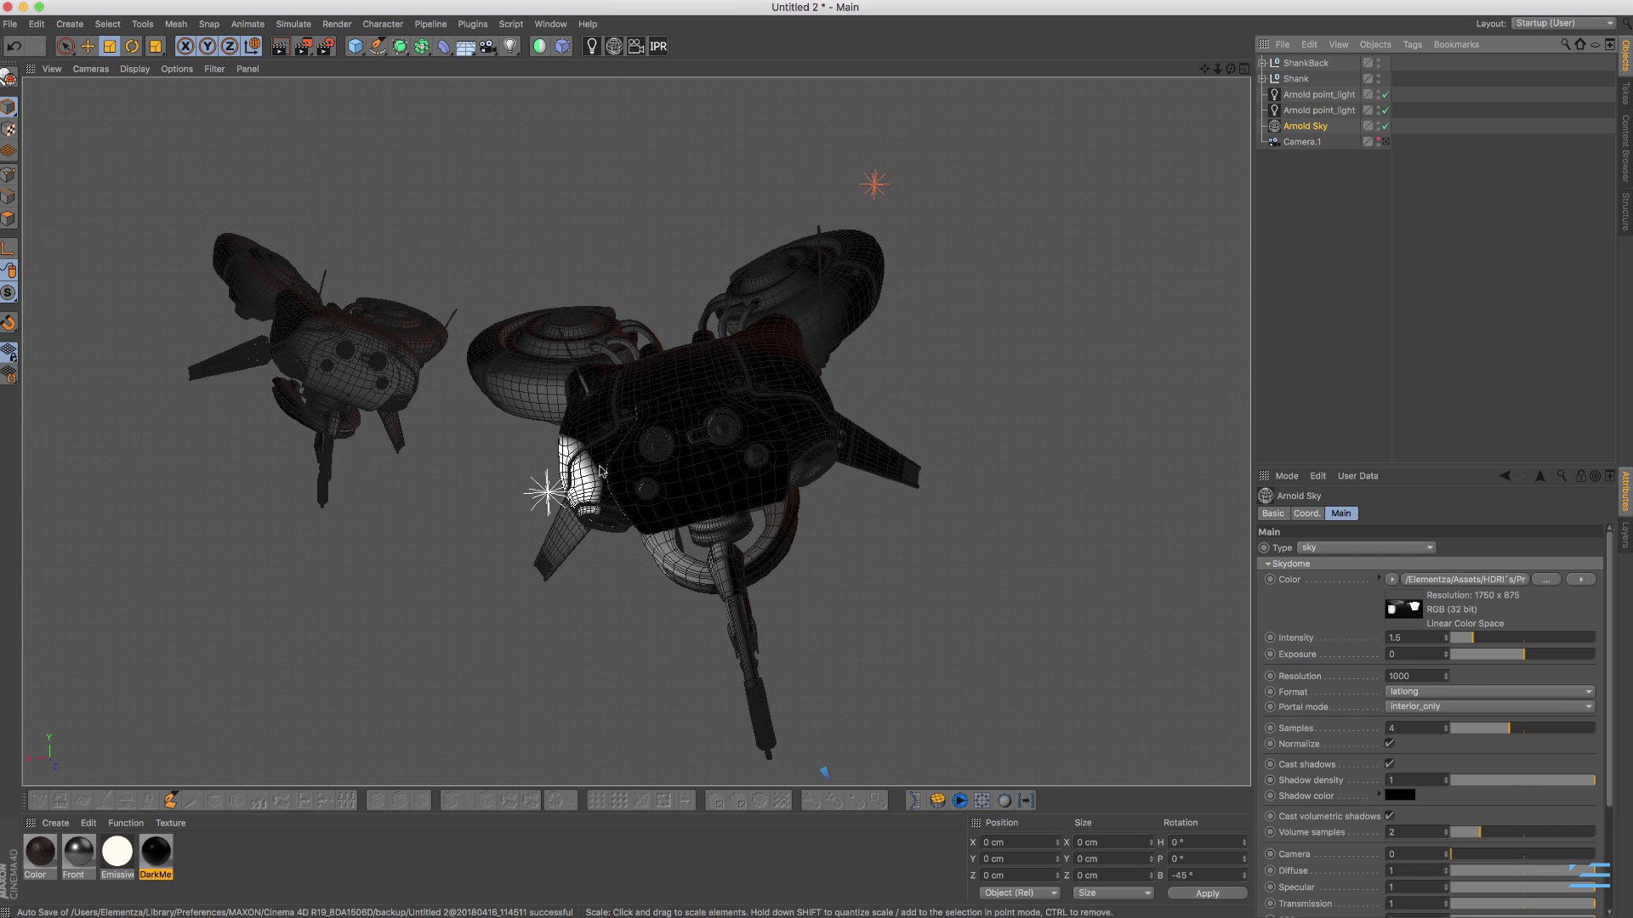
{"action": "scroll", "coordinate": [672, 430], "scroll_direction": "down", "scroll_amount": 4}
{"action": "left_click_drag", "start_coordinate": [696, 423], "coordinate": [714, 456], "text": "alt"}
{"action": "middle_click_drag", "start_coordinate": [714, 460], "coordinate": [650, 467], "text": "alt"}
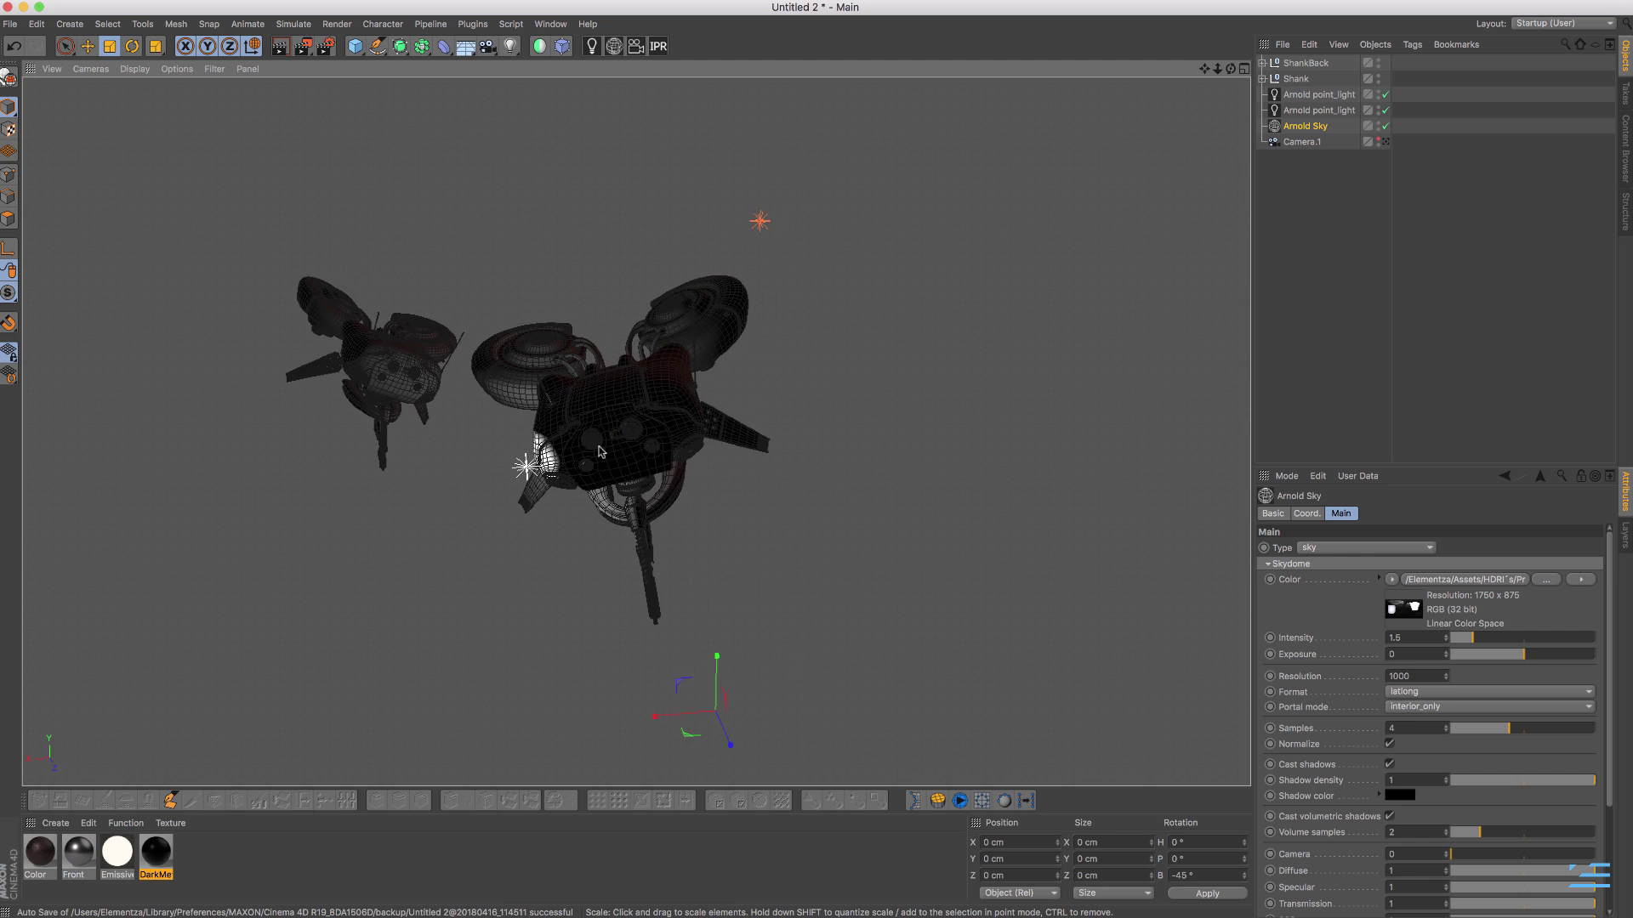
{"action": "left_click_drag", "start_coordinate": [538, 474], "coordinate": [521, 494], "text": "alt"}
{"action": "left_click", "coordinate": [525, 471]}
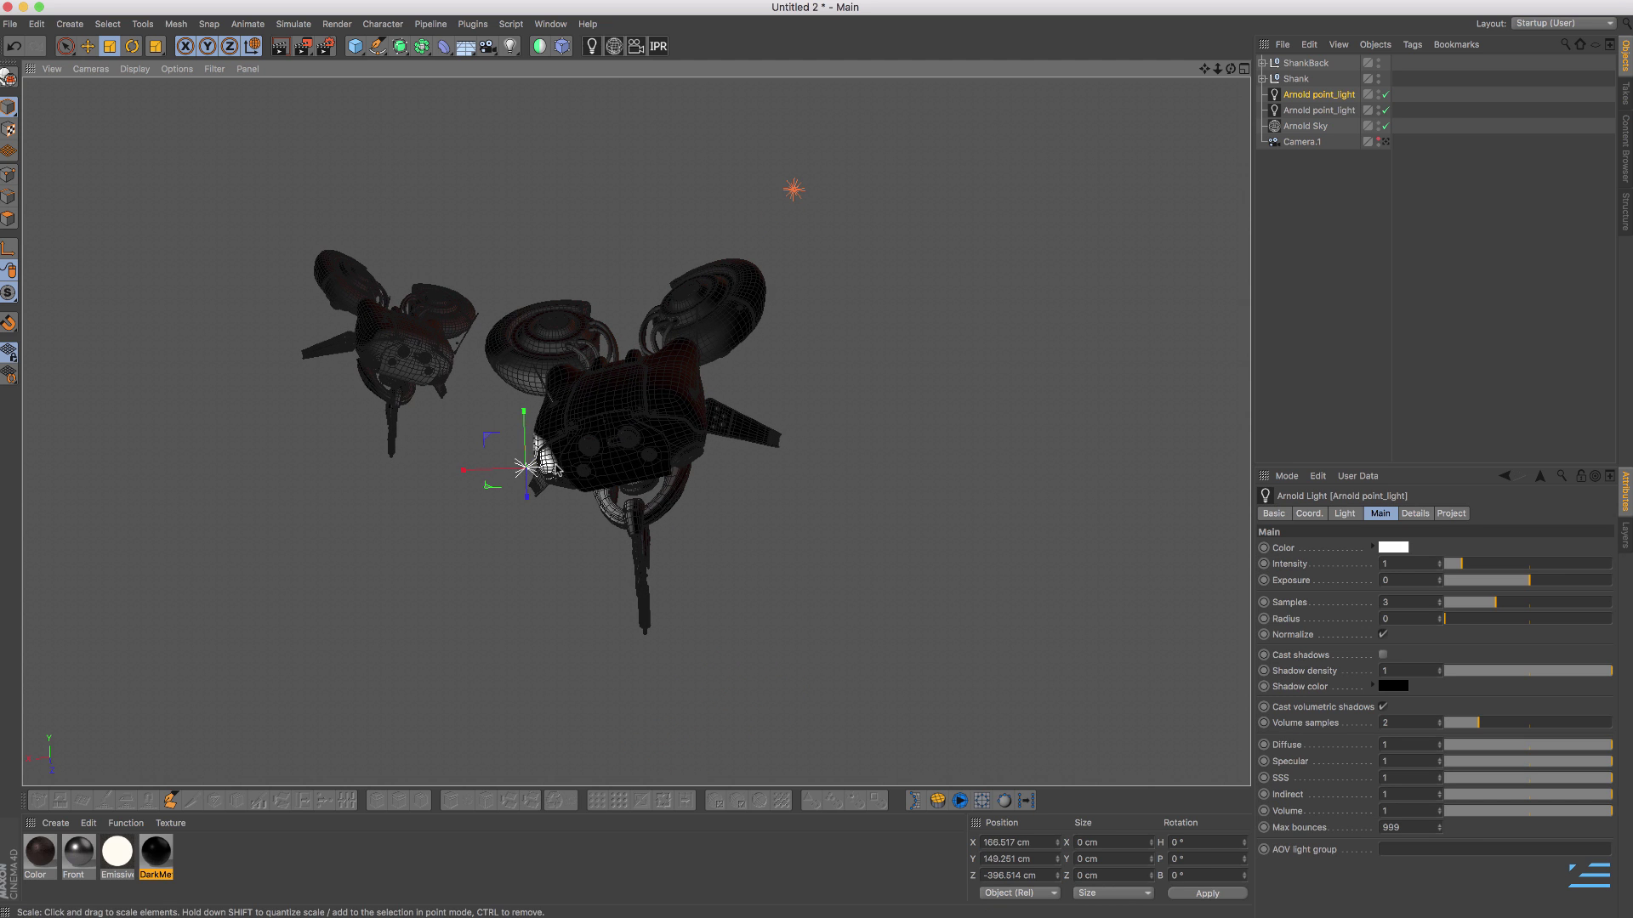
{"action": "scroll", "coordinate": [525, 471], "scroll_direction": "up", "scroll_amount": 4}
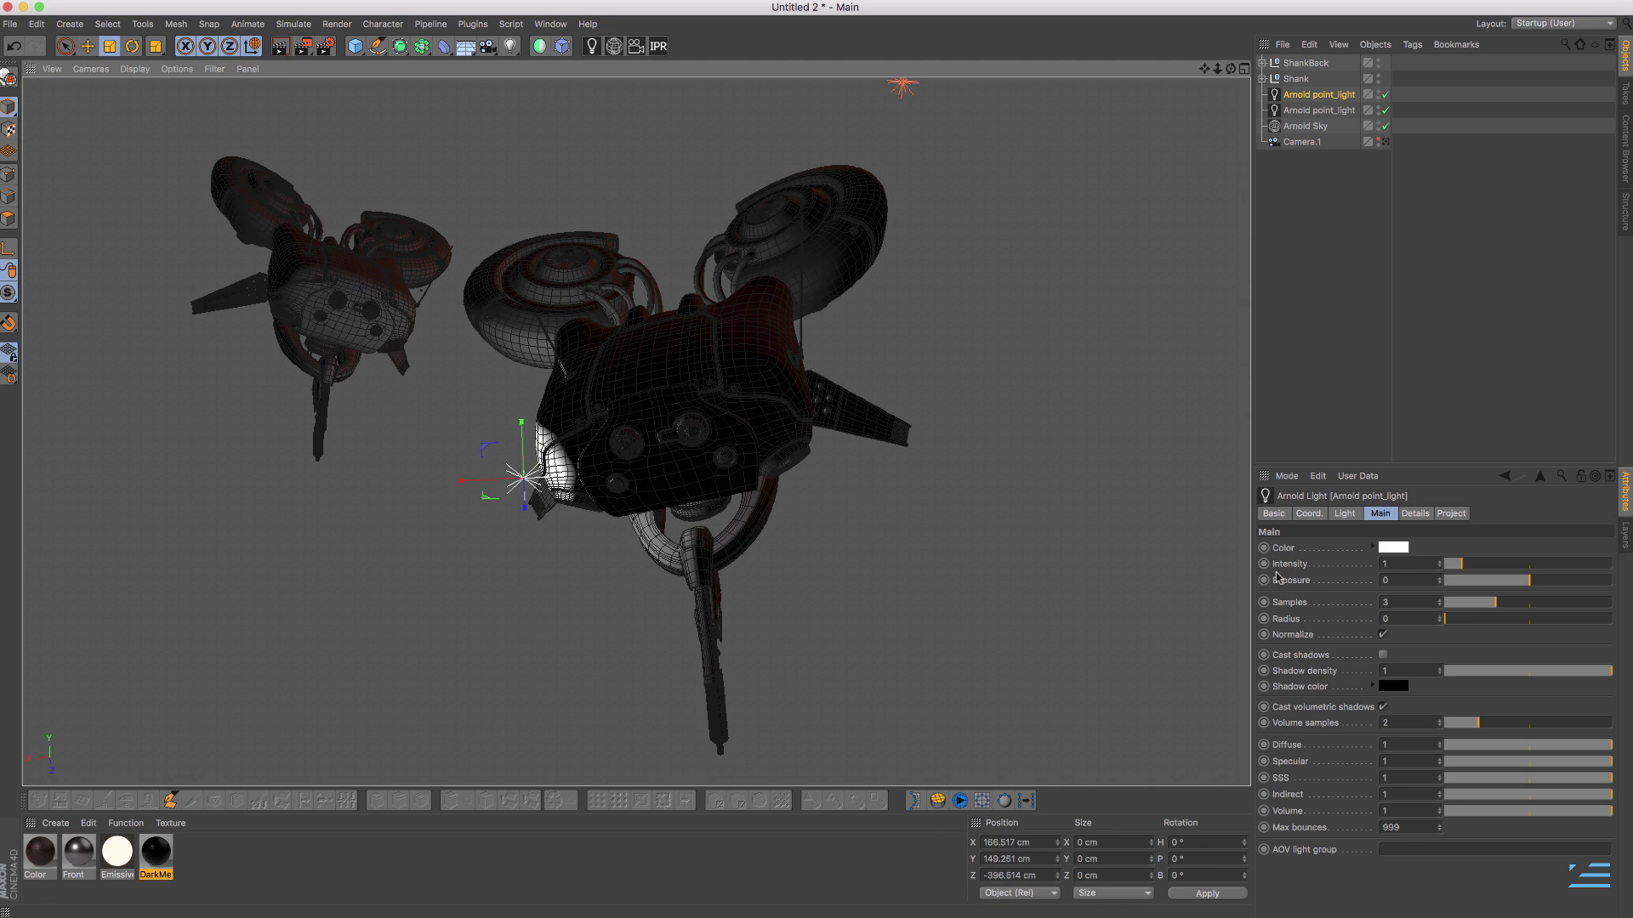
- Review the rendered image, then toggle the first point light off and back on
{"action": "key", "text": "super+Tab"}
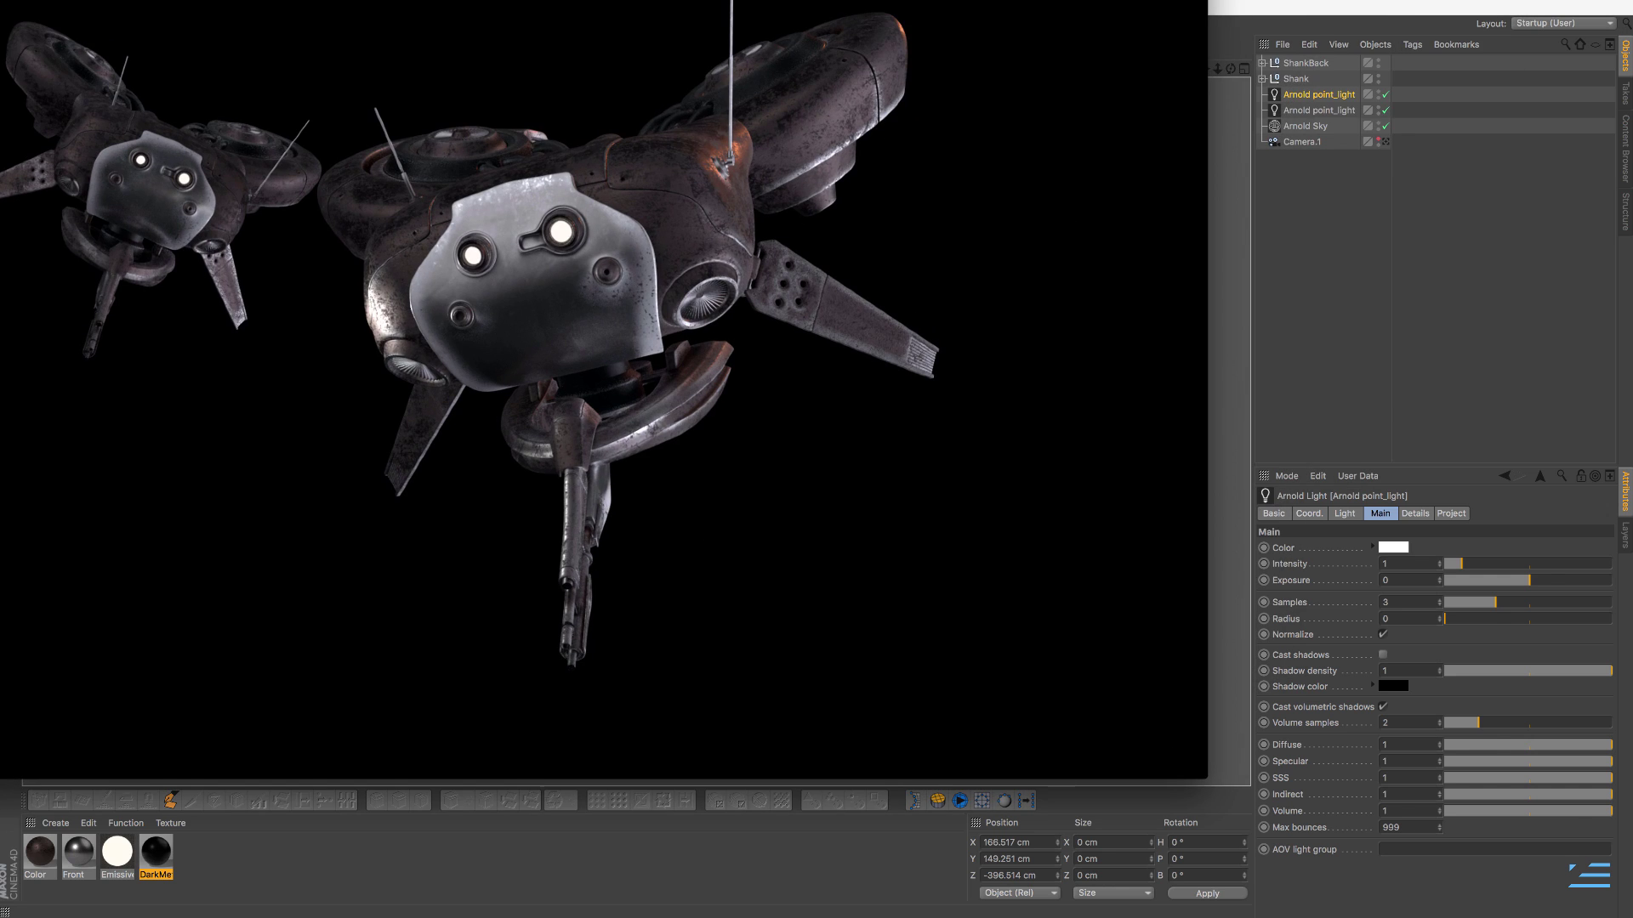
{"action": "left_click_drag", "start_coordinate": [489, 0], "coordinate": [819, 12]}
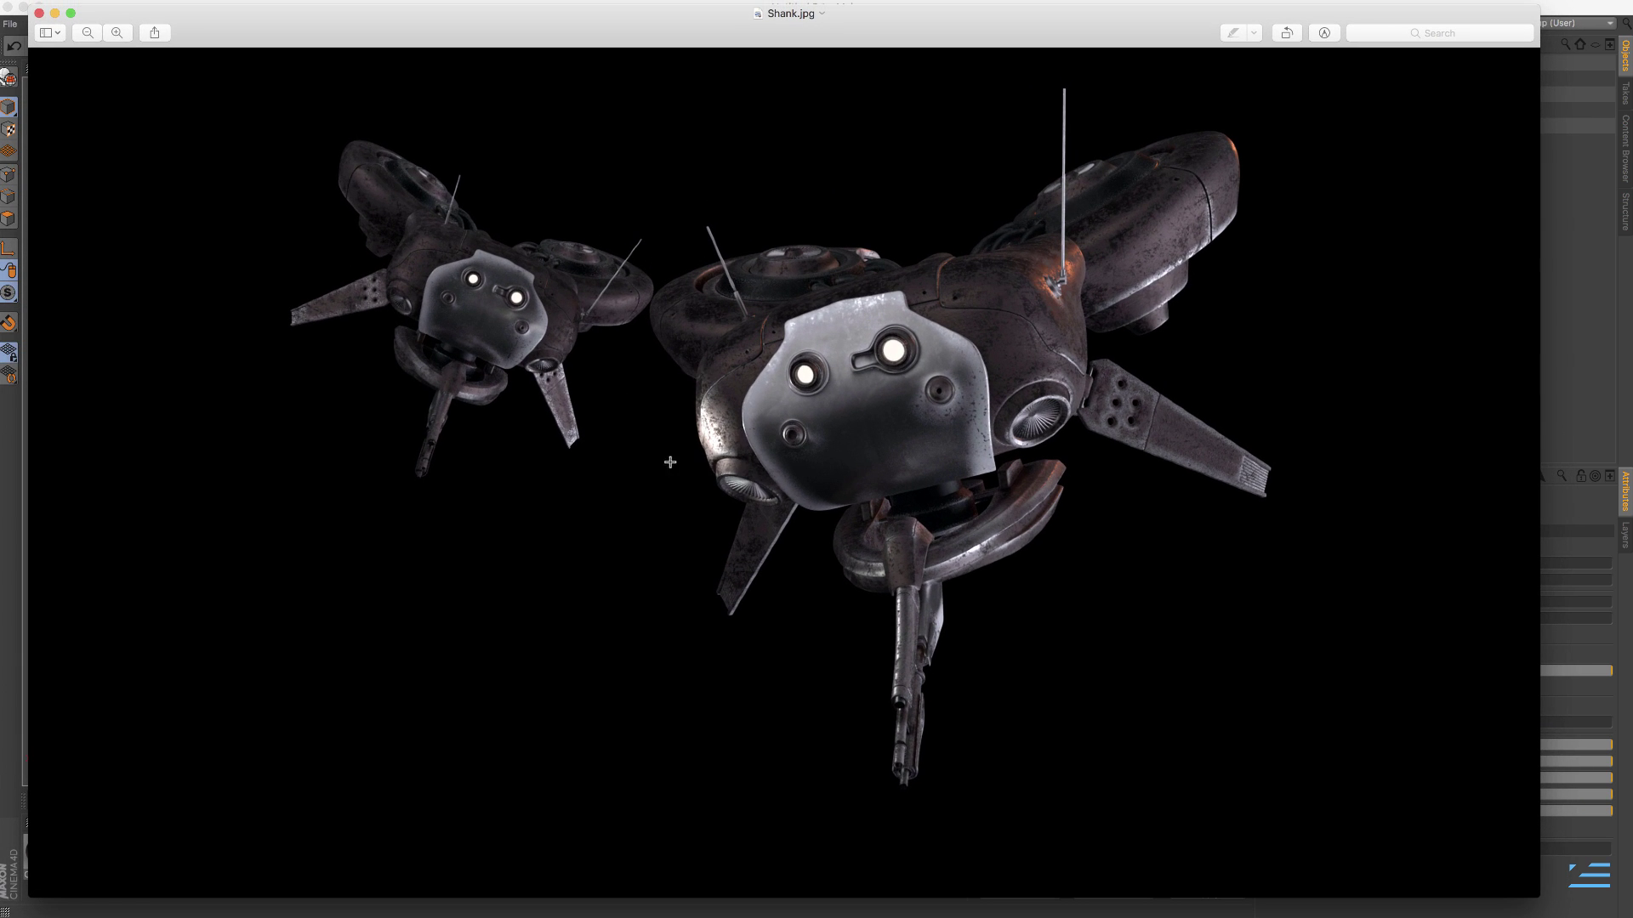
{"action": "left_click", "coordinate": [51, 11]}
{"action": "left_click", "coordinate": [1386, 95]}
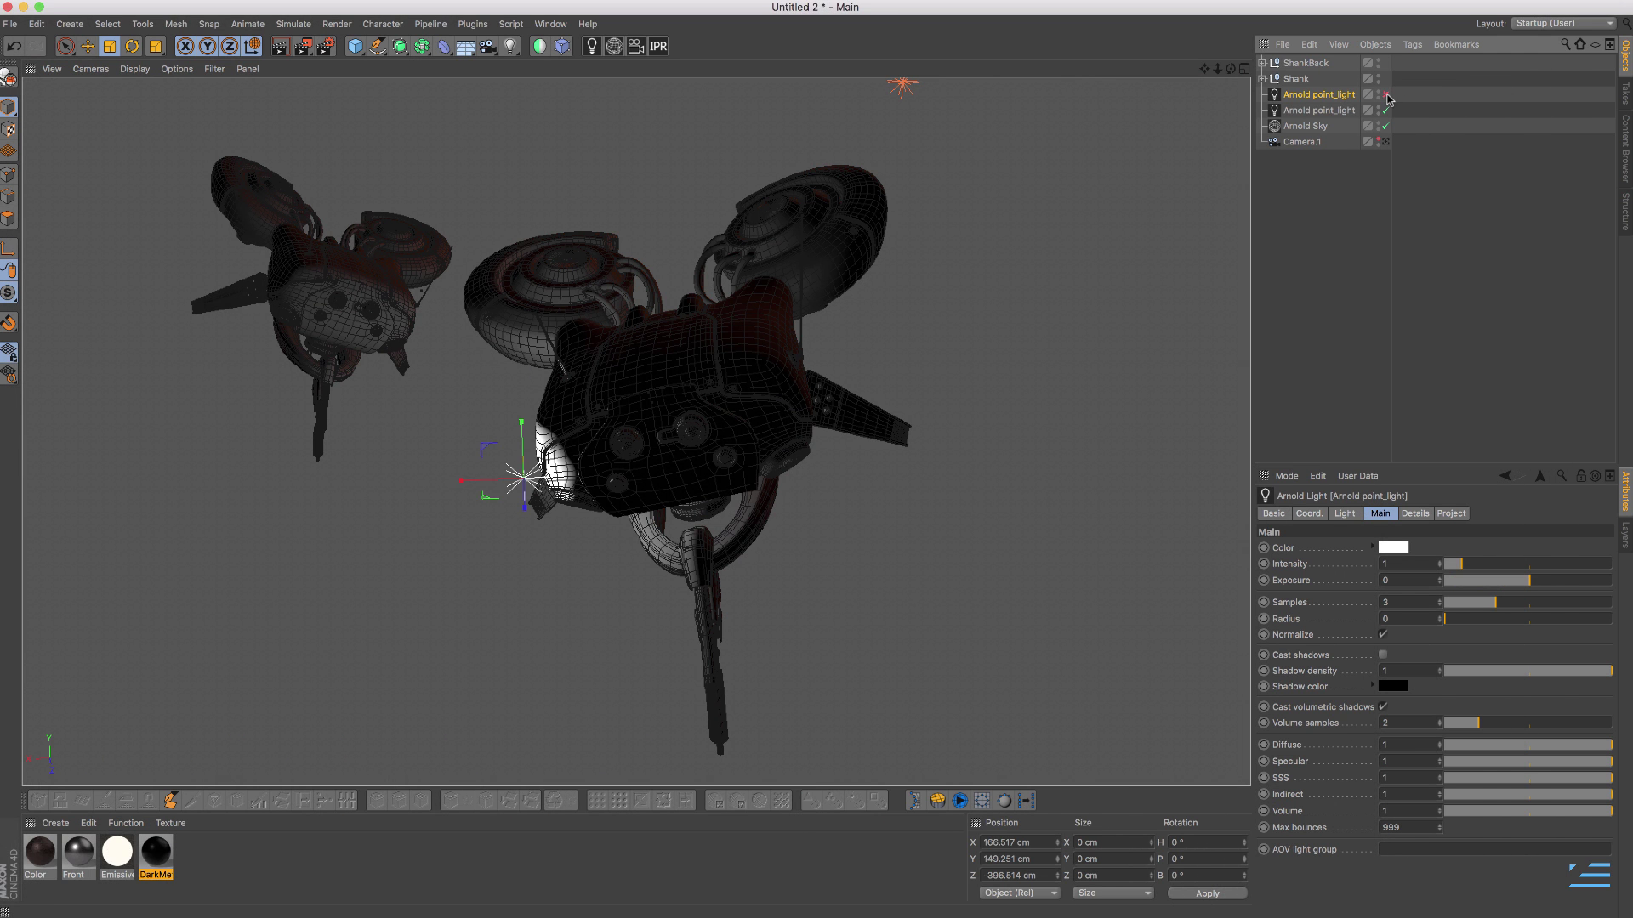
{"action": "left_click", "coordinate": [1385, 95]}
{"action": "left_click", "coordinate": [1385, 95]}
{"action": "left_click_drag", "start_coordinate": [677, 349], "coordinate": [824, 336], "text": "alt"}
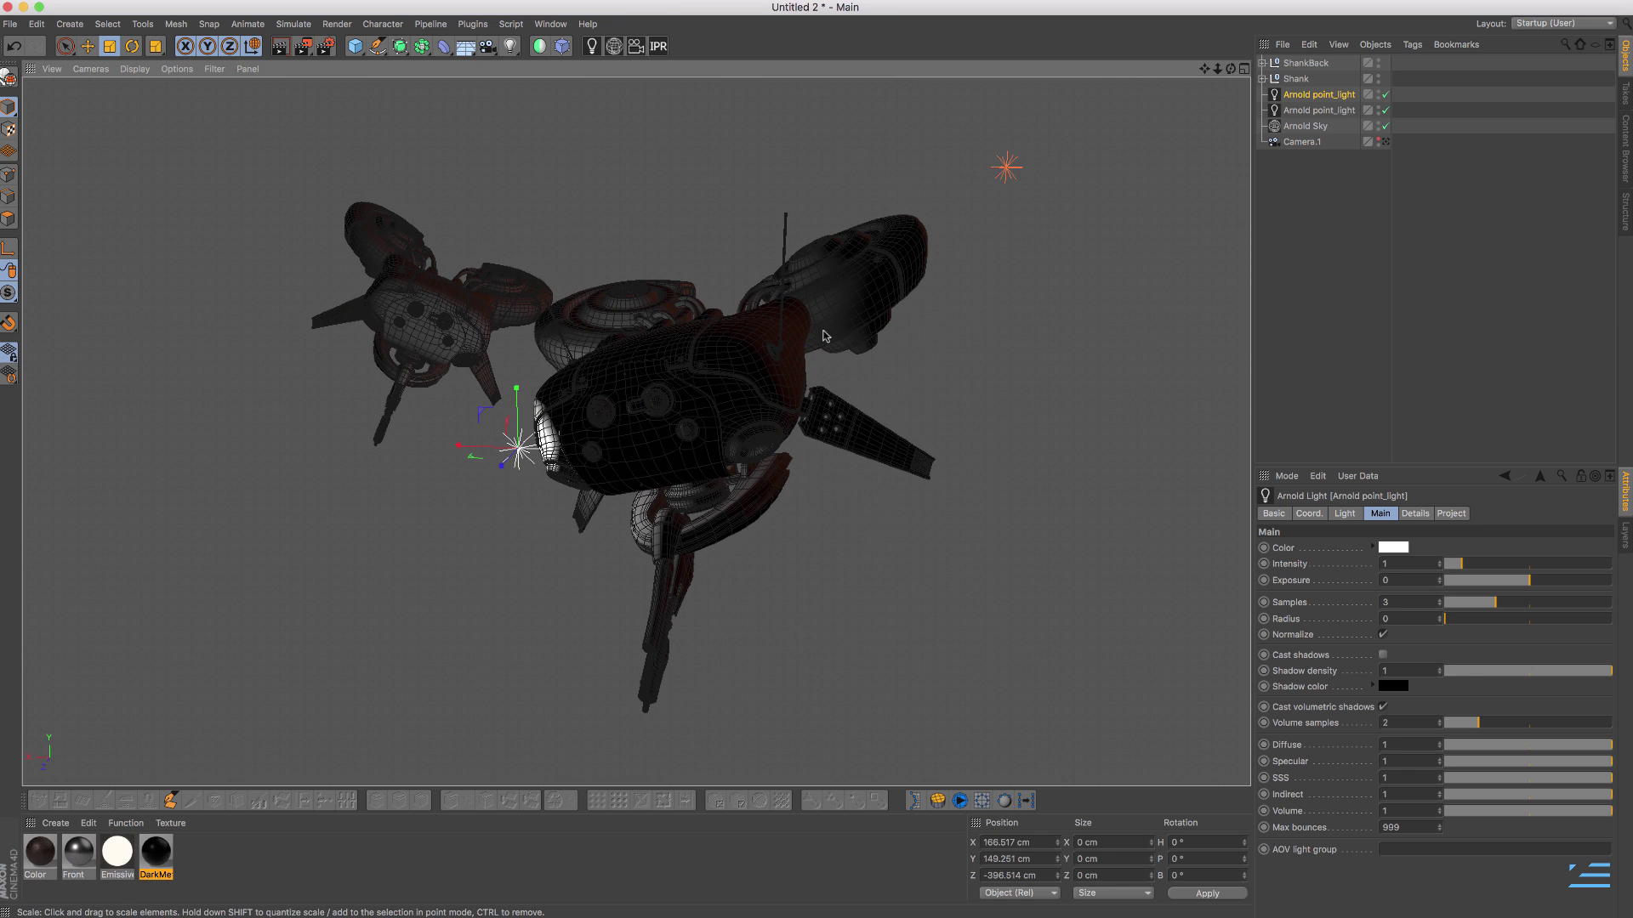
- Select the second point light, reframe the view and keep its type as point_light
{"action": "left_click", "coordinate": [1333, 110]}
{"action": "left_click_drag", "start_coordinate": [895, 197], "coordinate": [927, 207], "text": "alt"}
{"action": "middle_click_drag", "start_coordinate": [698, 375], "coordinate": [634, 430], "text": "alt"}
{"action": "left_click_drag", "start_coordinate": [634, 430], "coordinate": [854, 250], "text": "alt"}
{"action": "right_click_drag", "start_coordinate": [854, 251], "coordinate": [820, 230], "text": "alt"}
{"action": "middle_click_drag", "start_coordinate": [820, 230], "coordinate": [831, 306], "text": "alt"}
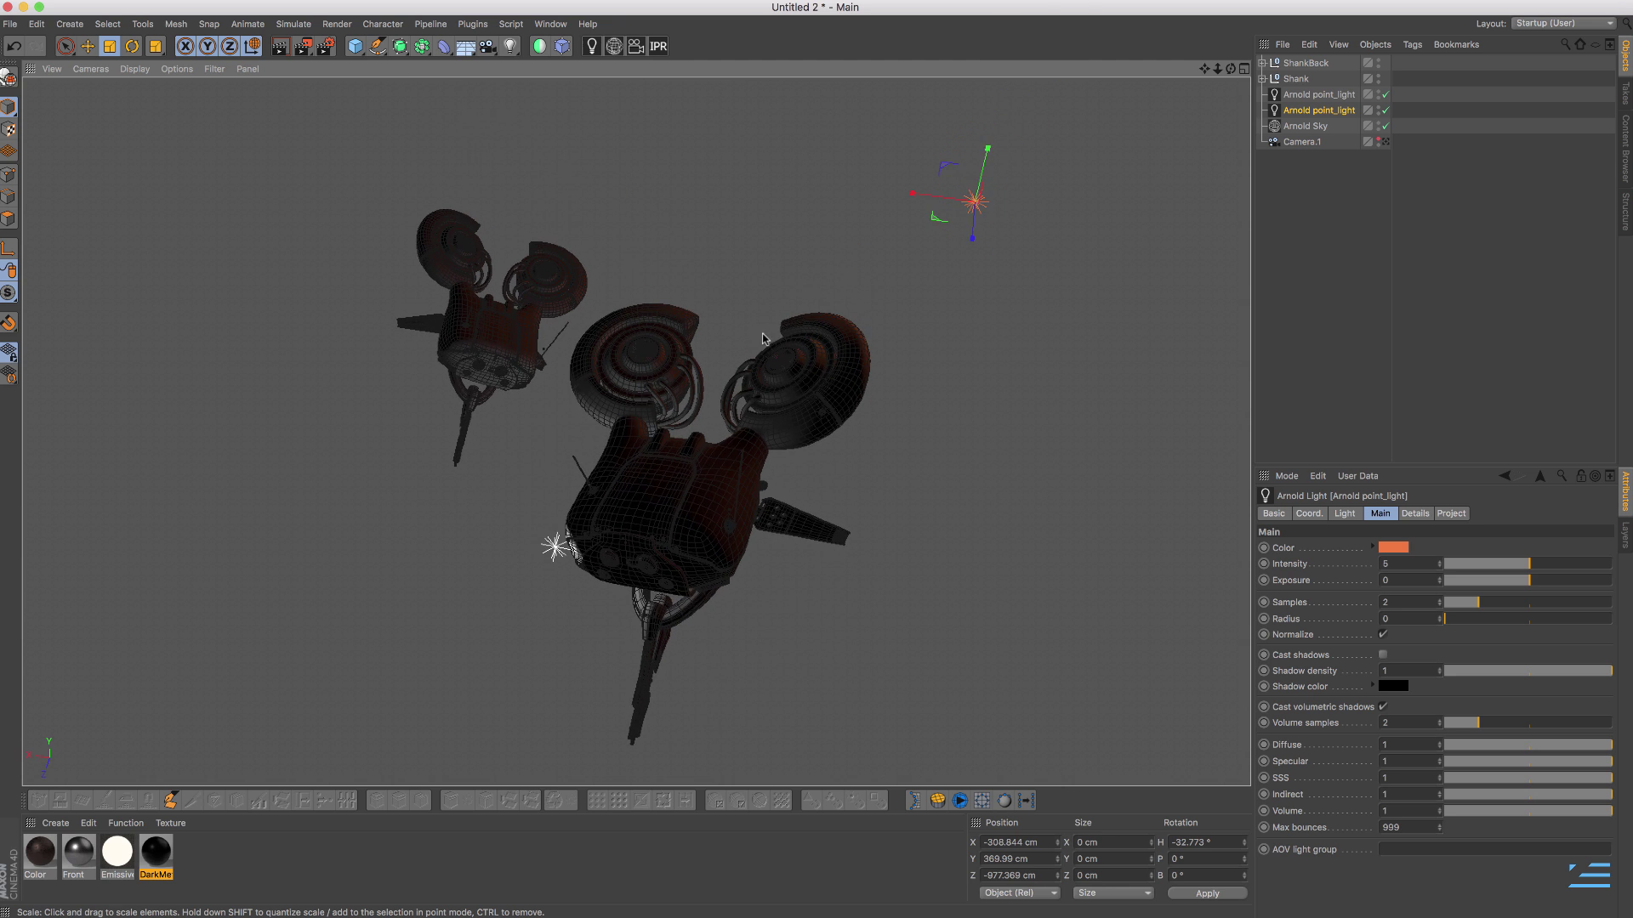
{"action": "scroll", "coordinate": [829, 305], "scroll_direction": "up", "scroll_amount": 3}
{"action": "left_click", "coordinate": [1344, 513]}
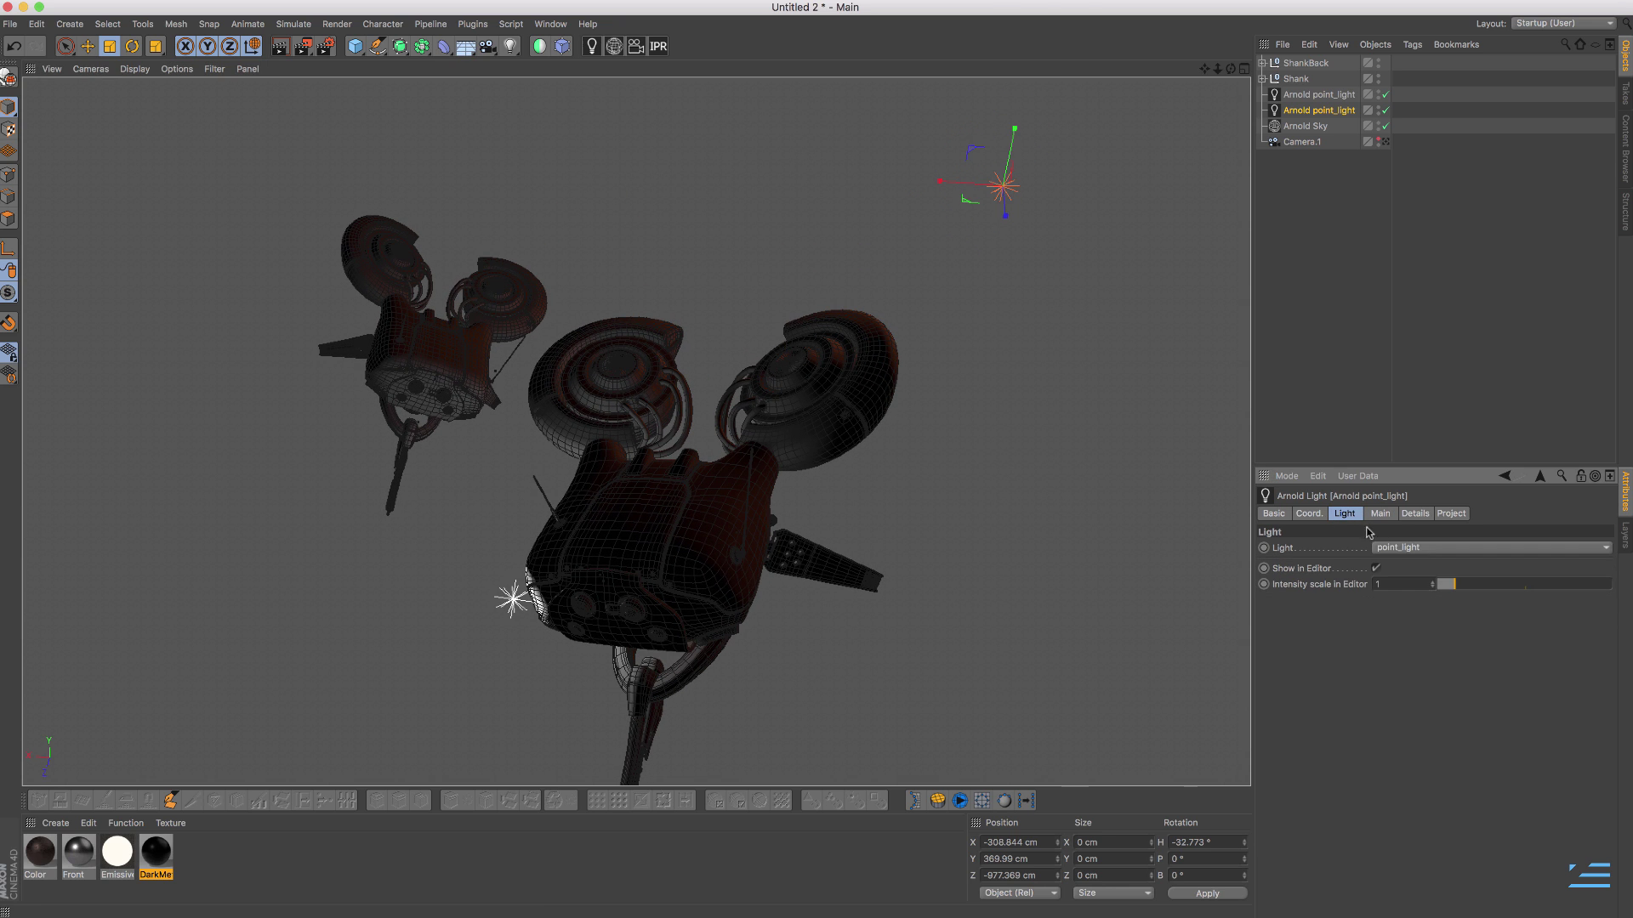
{"action": "left_click", "coordinate": [1412, 548]}
{"action": "left_click", "coordinate": [1349, 556]}
{"action": "left_click", "coordinate": [1381, 515]}
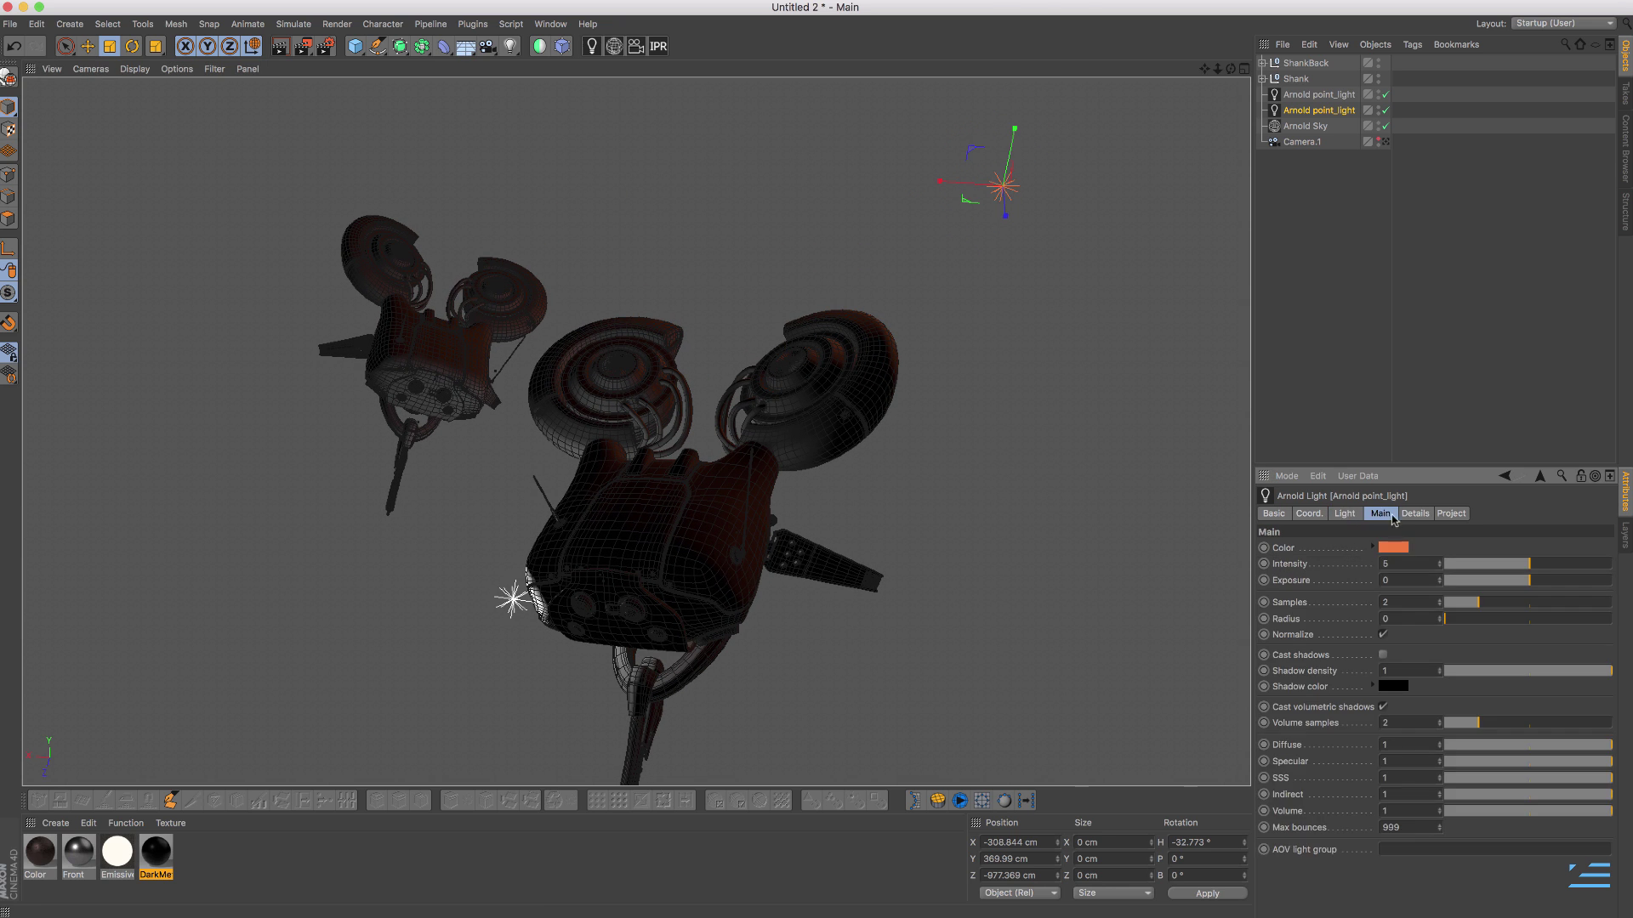
- Confirm the light's orange colour and show its coordinates (-308.844, 369.99, -977.369 cm)
{"action": "left_click_drag", "start_coordinate": [799, 360], "coordinate": [749, 312], "text": "alt"}
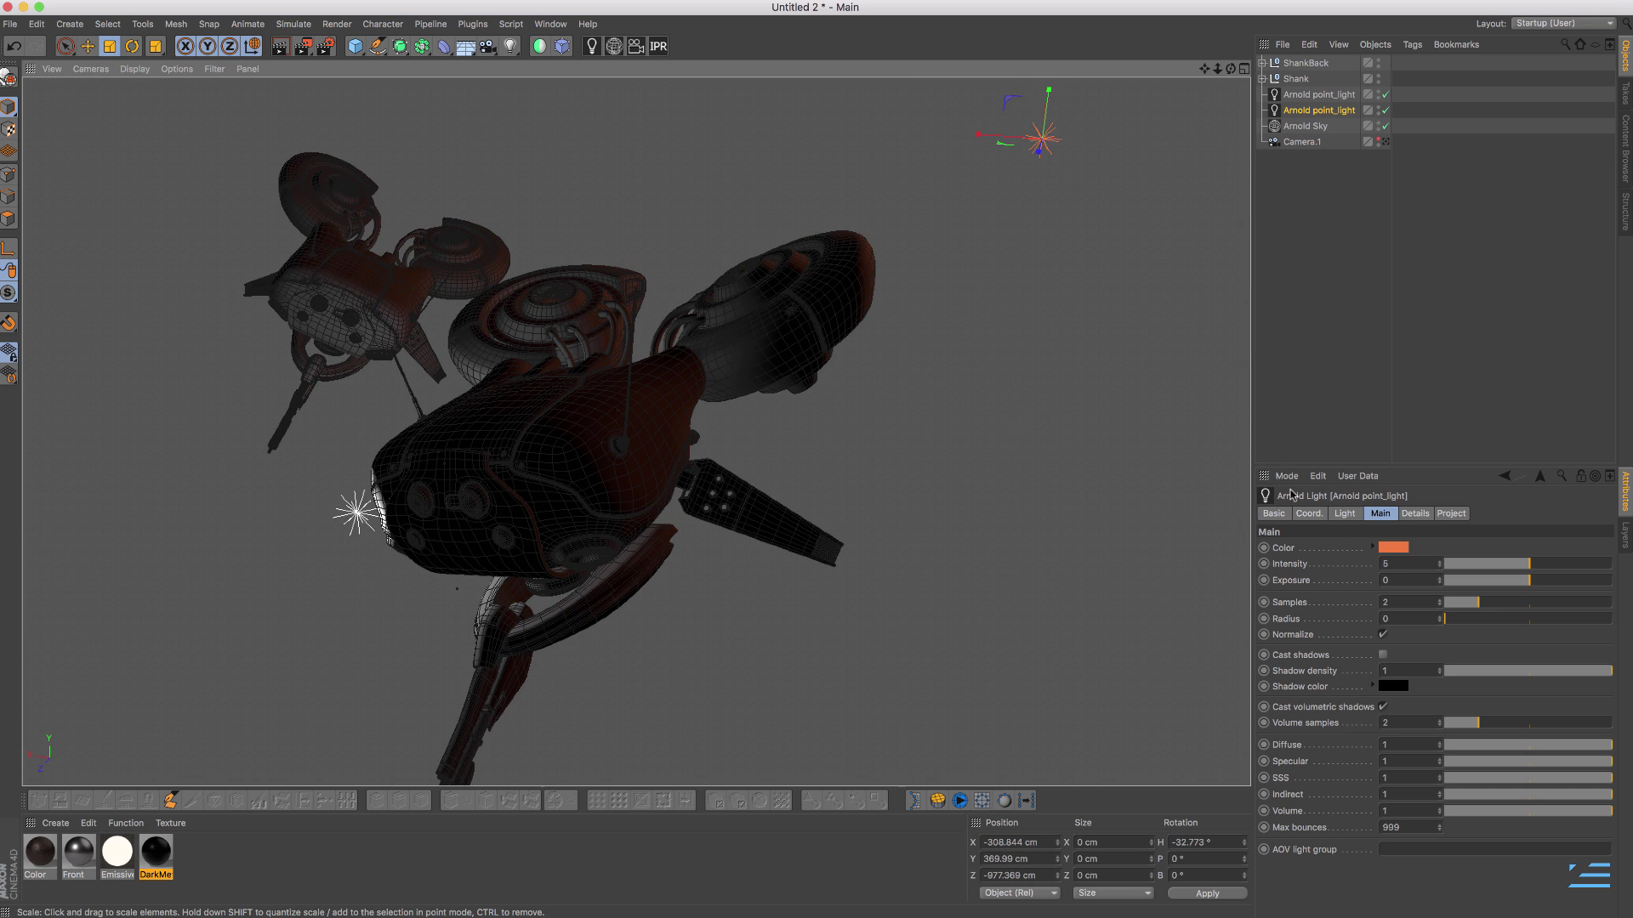
{"action": "left_click", "coordinate": [1395, 548]}
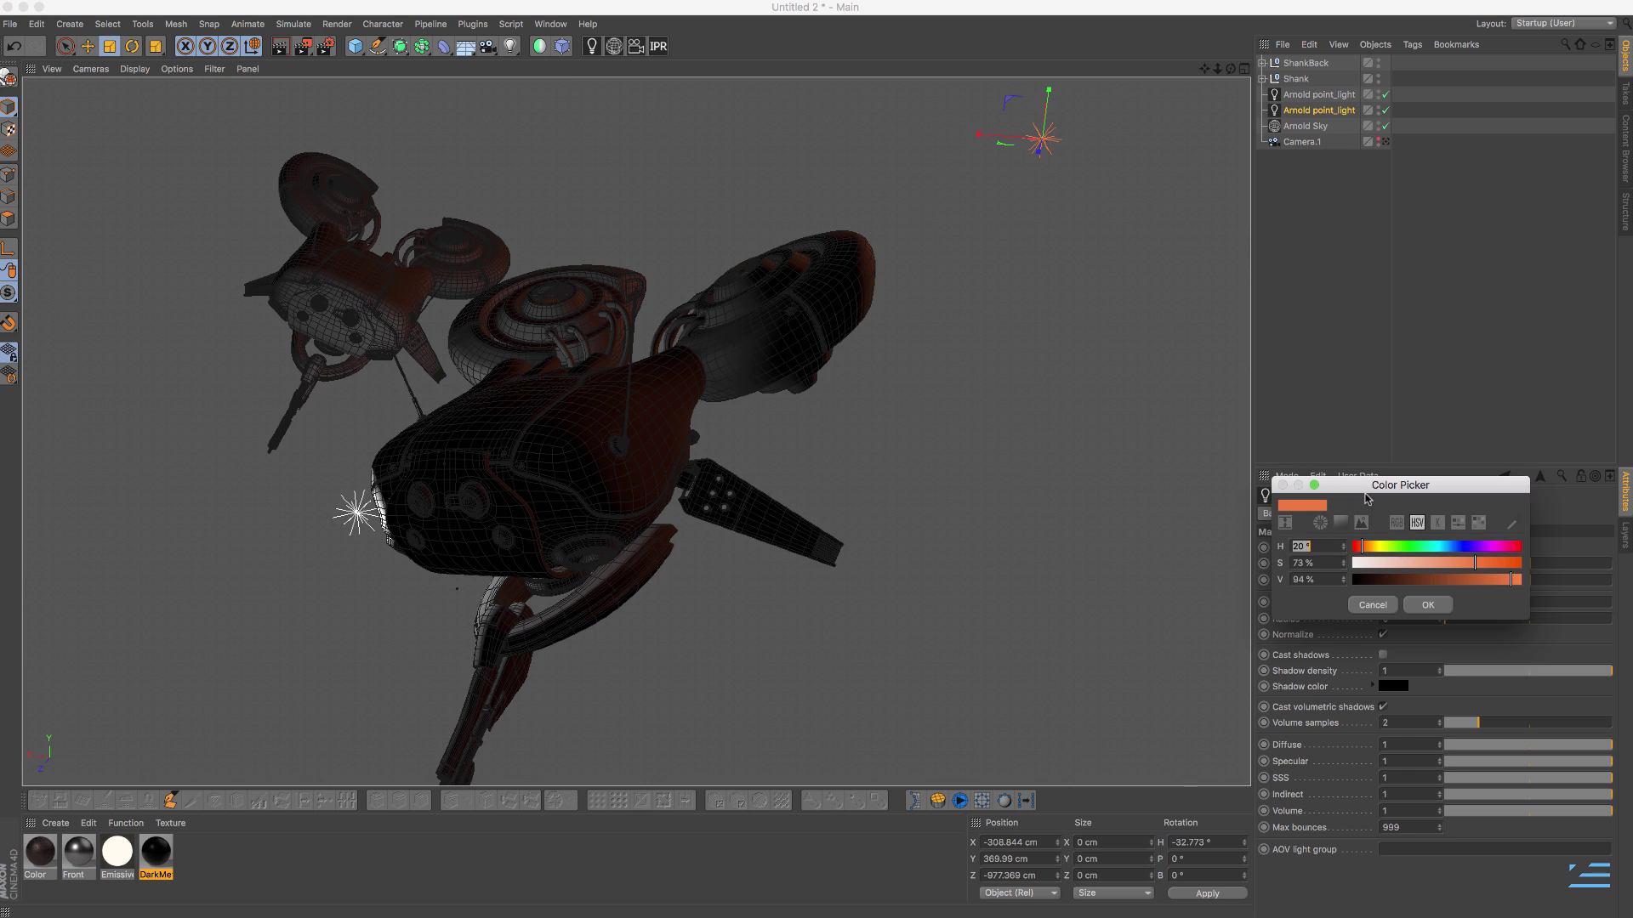
{"action": "left_click_drag", "start_coordinate": [1369, 497], "coordinate": [963, 374]}
{"action": "left_click", "coordinate": [1022, 480]}
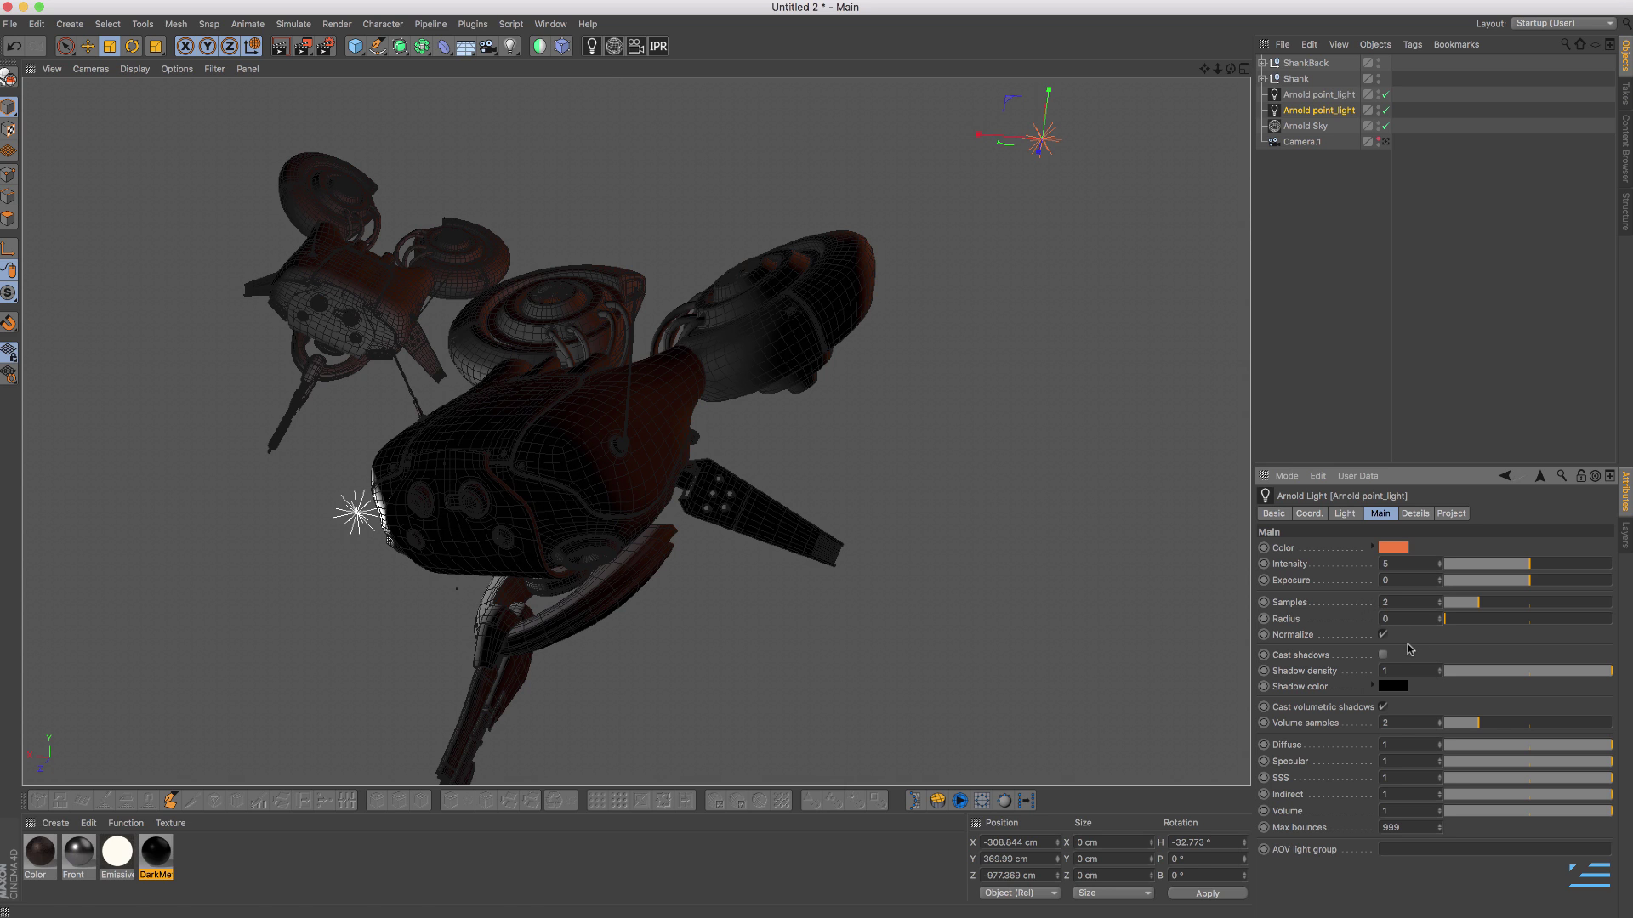
{"action": "left_click", "coordinate": [1345, 513]}
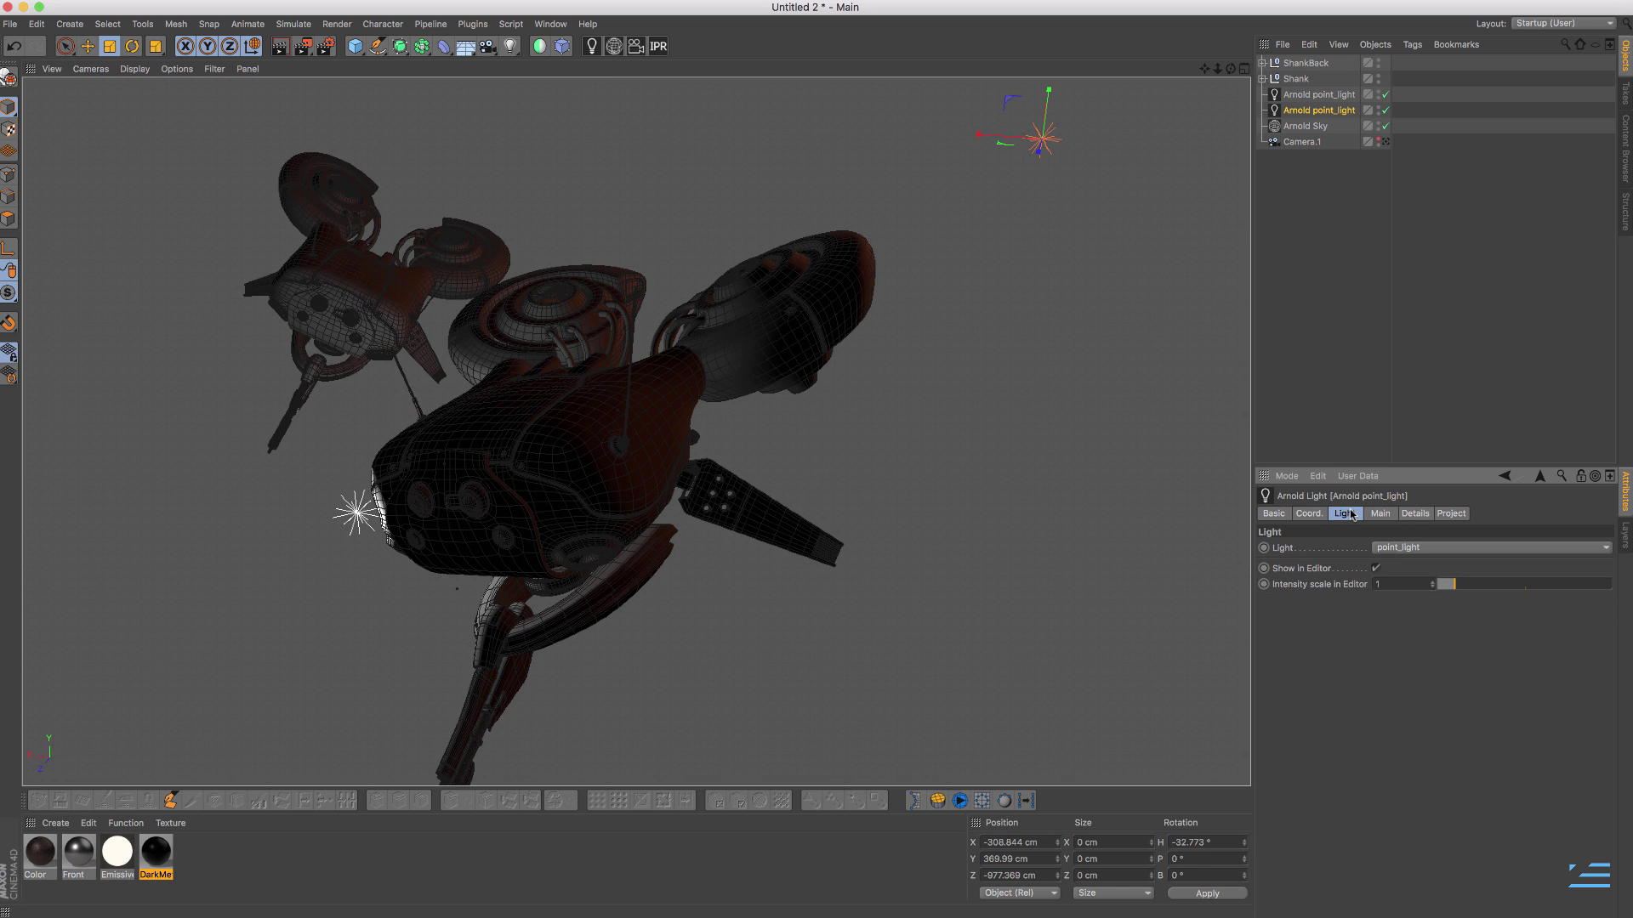
{"action": "left_click", "coordinate": [1323, 514]}
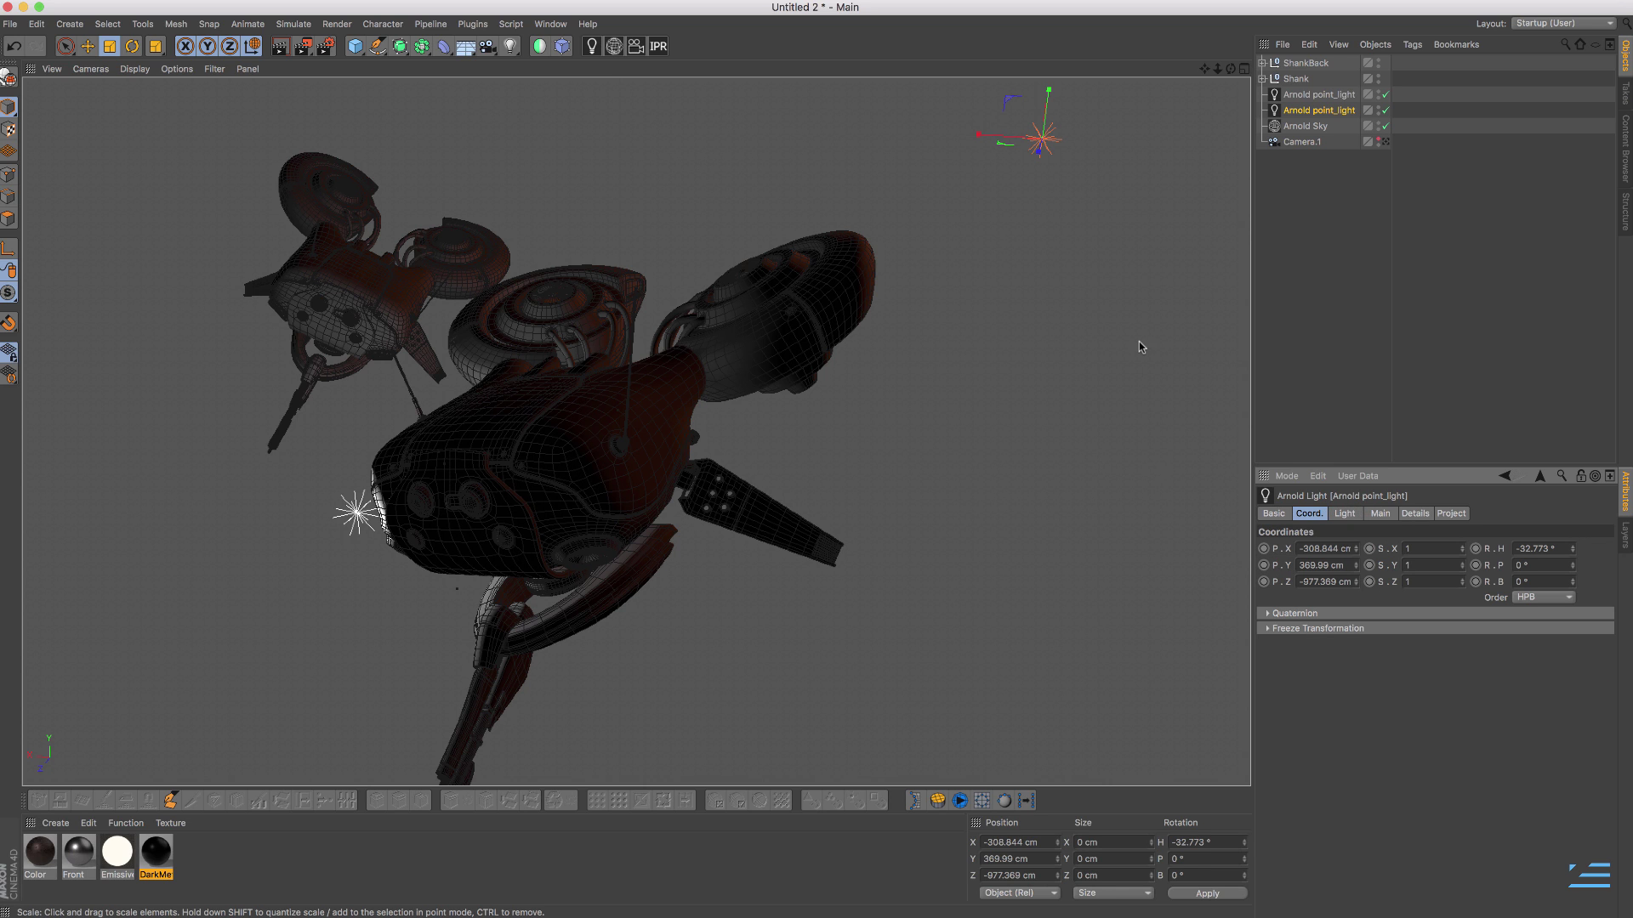
- Set the Arnold Sky's Coord. R.B from -45° to 2° and orbit to check it
{"action": "left_click", "coordinate": [1307, 127]}
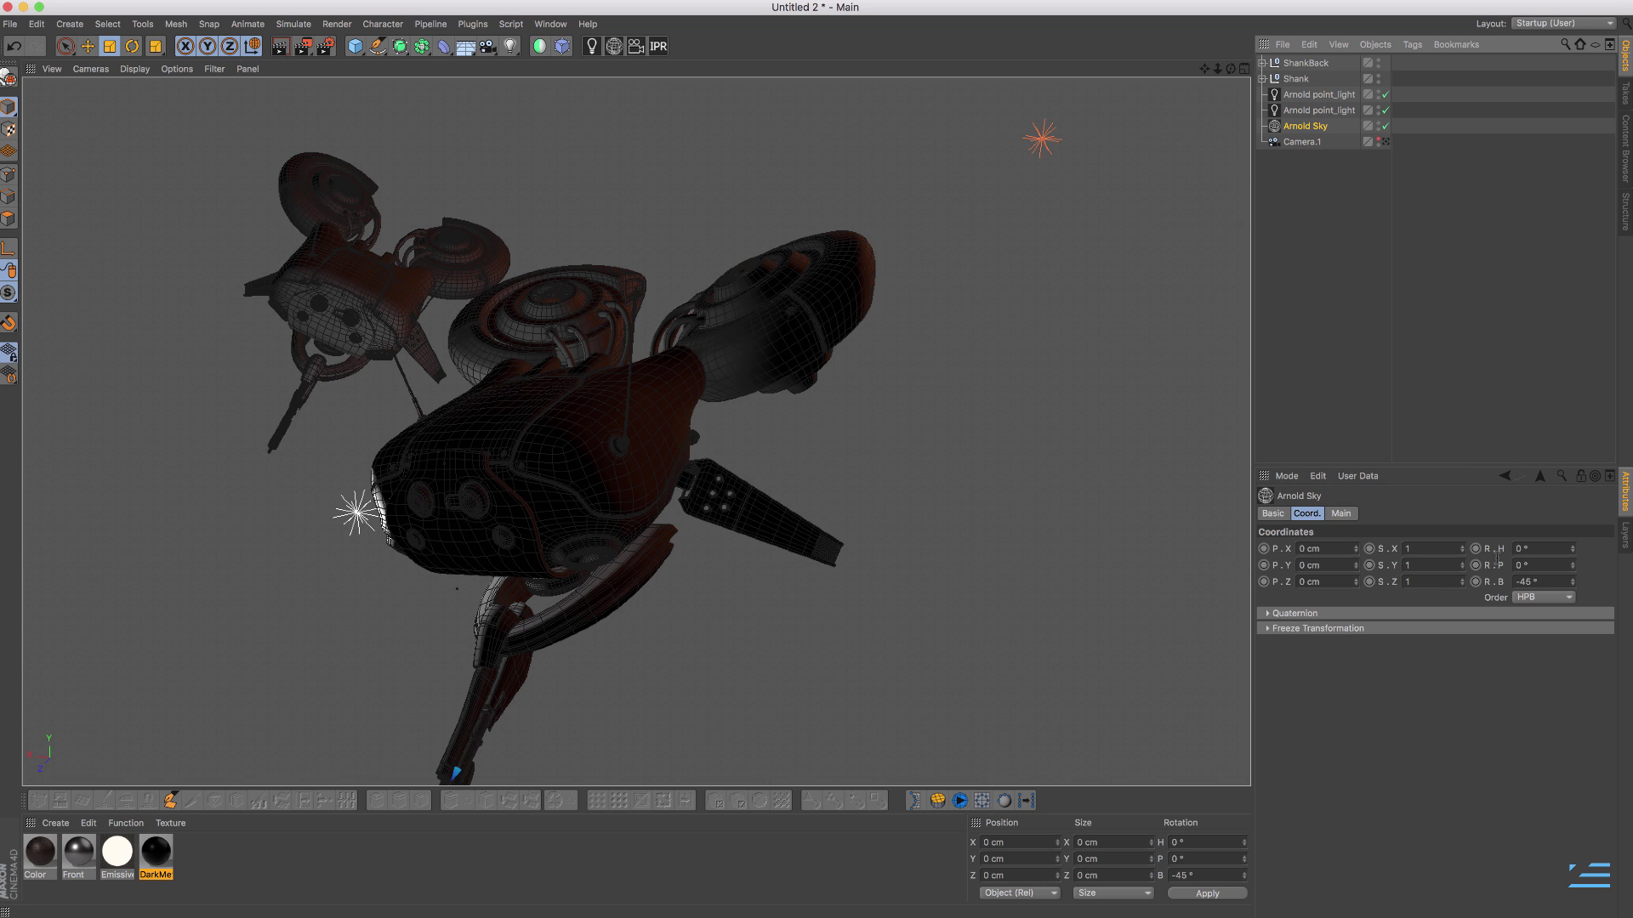
{"action": "left_click", "coordinate": [1546, 582]}
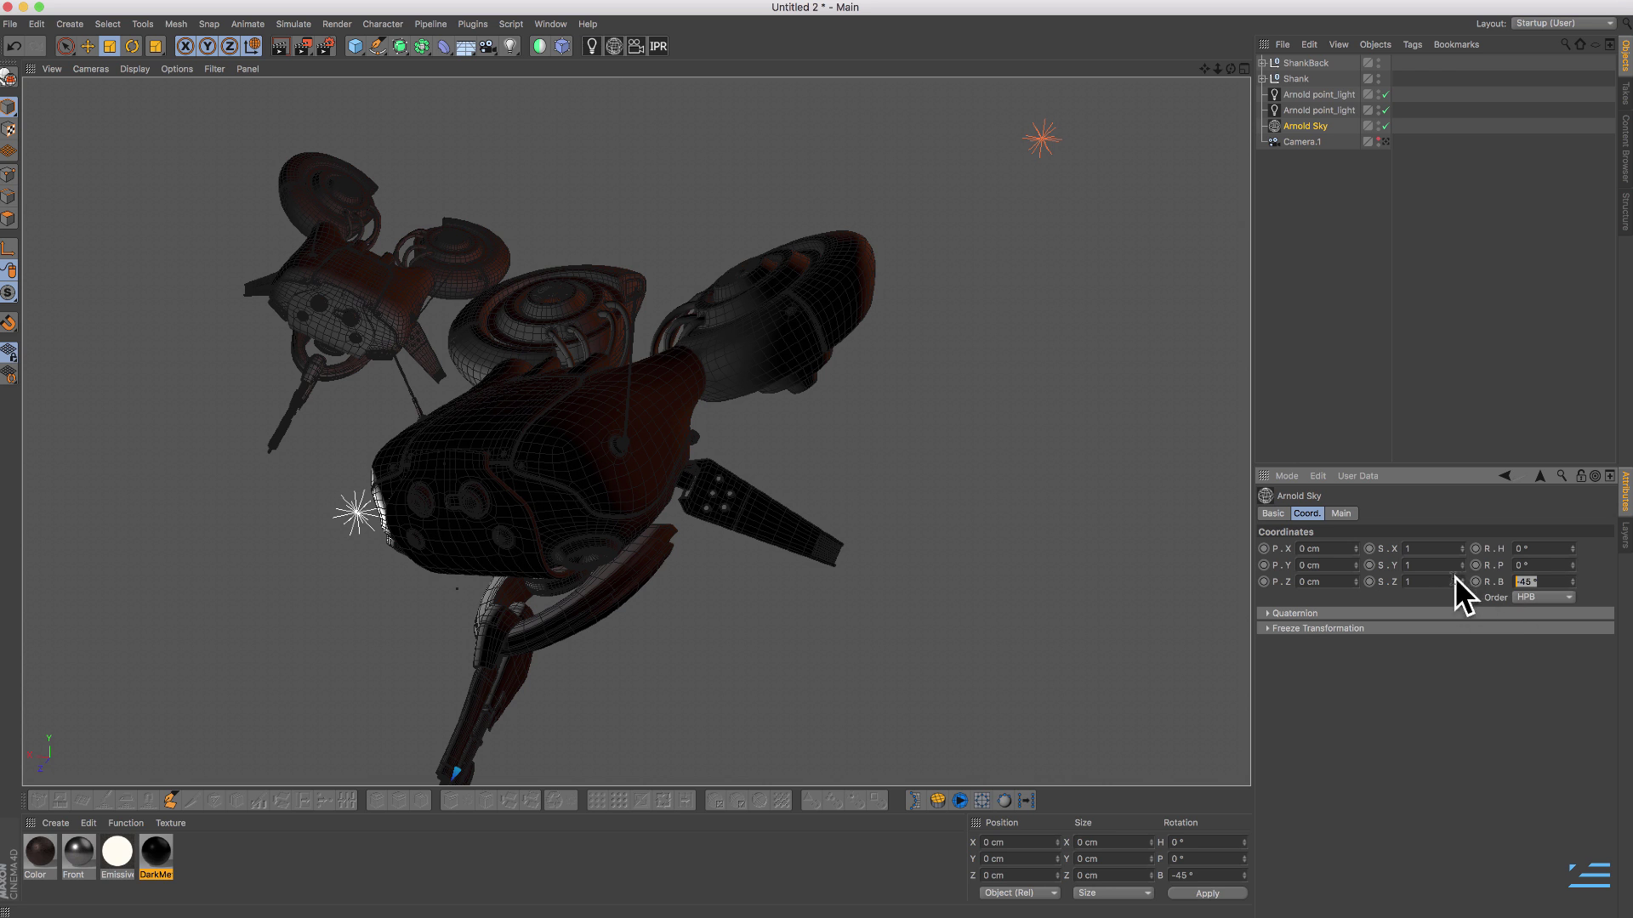
{"action": "type", "text": "2"}
{"action": "left_click_drag", "start_coordinate": [928, 342], "coordinate": [897, 362]}
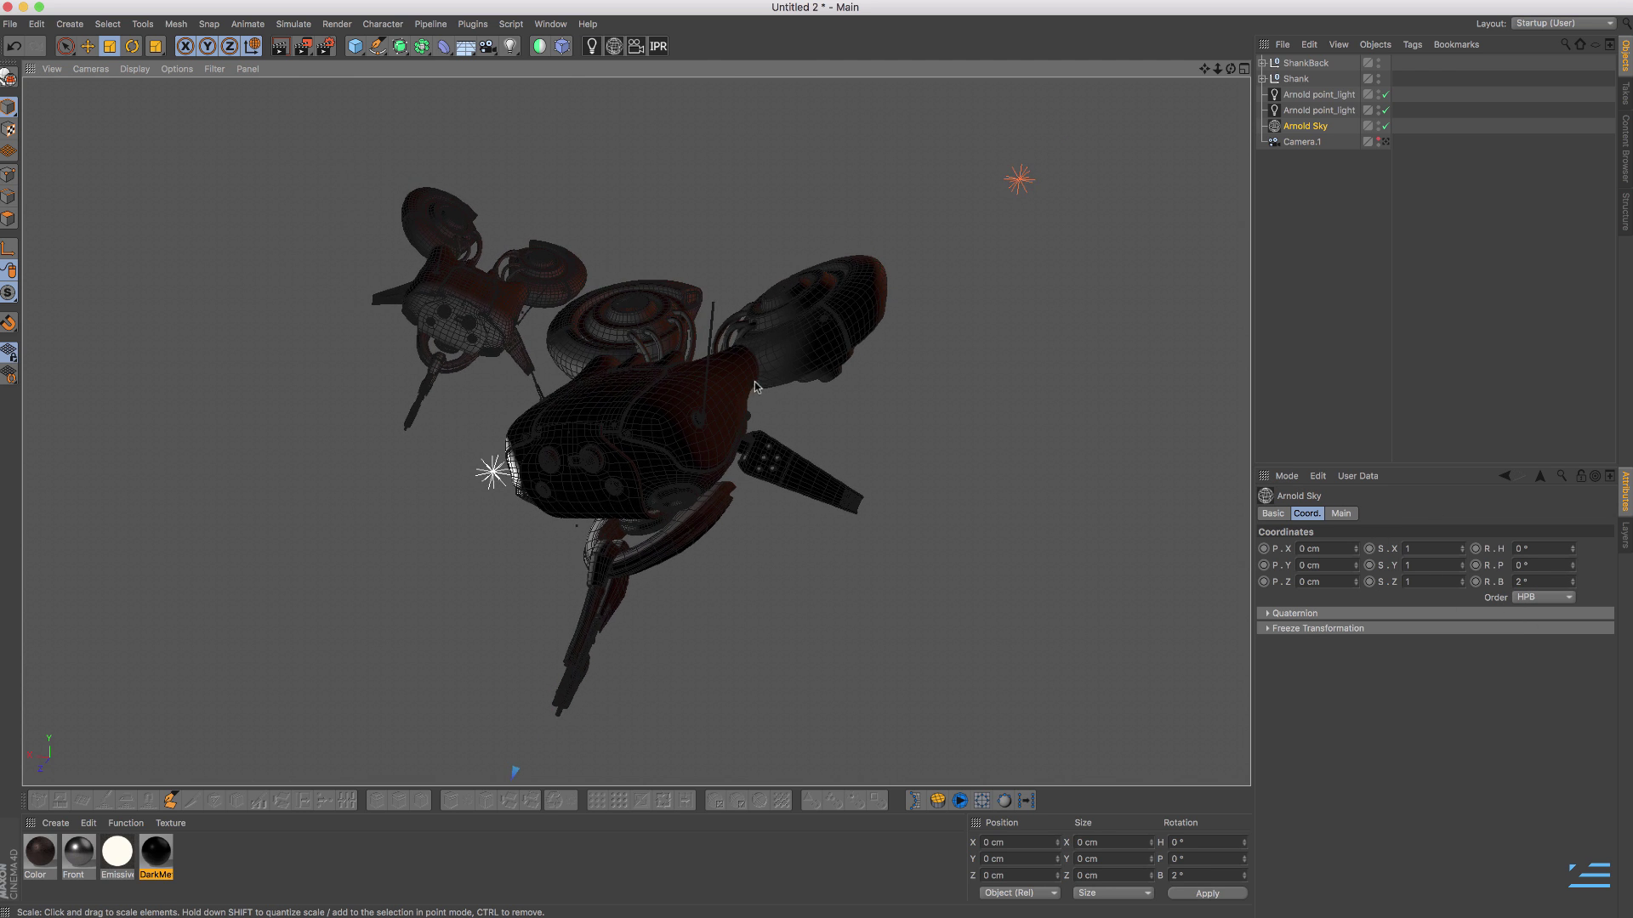
{"action": "left_click_drag", "start_coordinate": [762, 384], "coordinate": [837, 350], "text": "alt"}
{"action": "middle_click_drag", "start_coordinate": [779, 422], "coordinate": [766, 383], "text": "alt"}
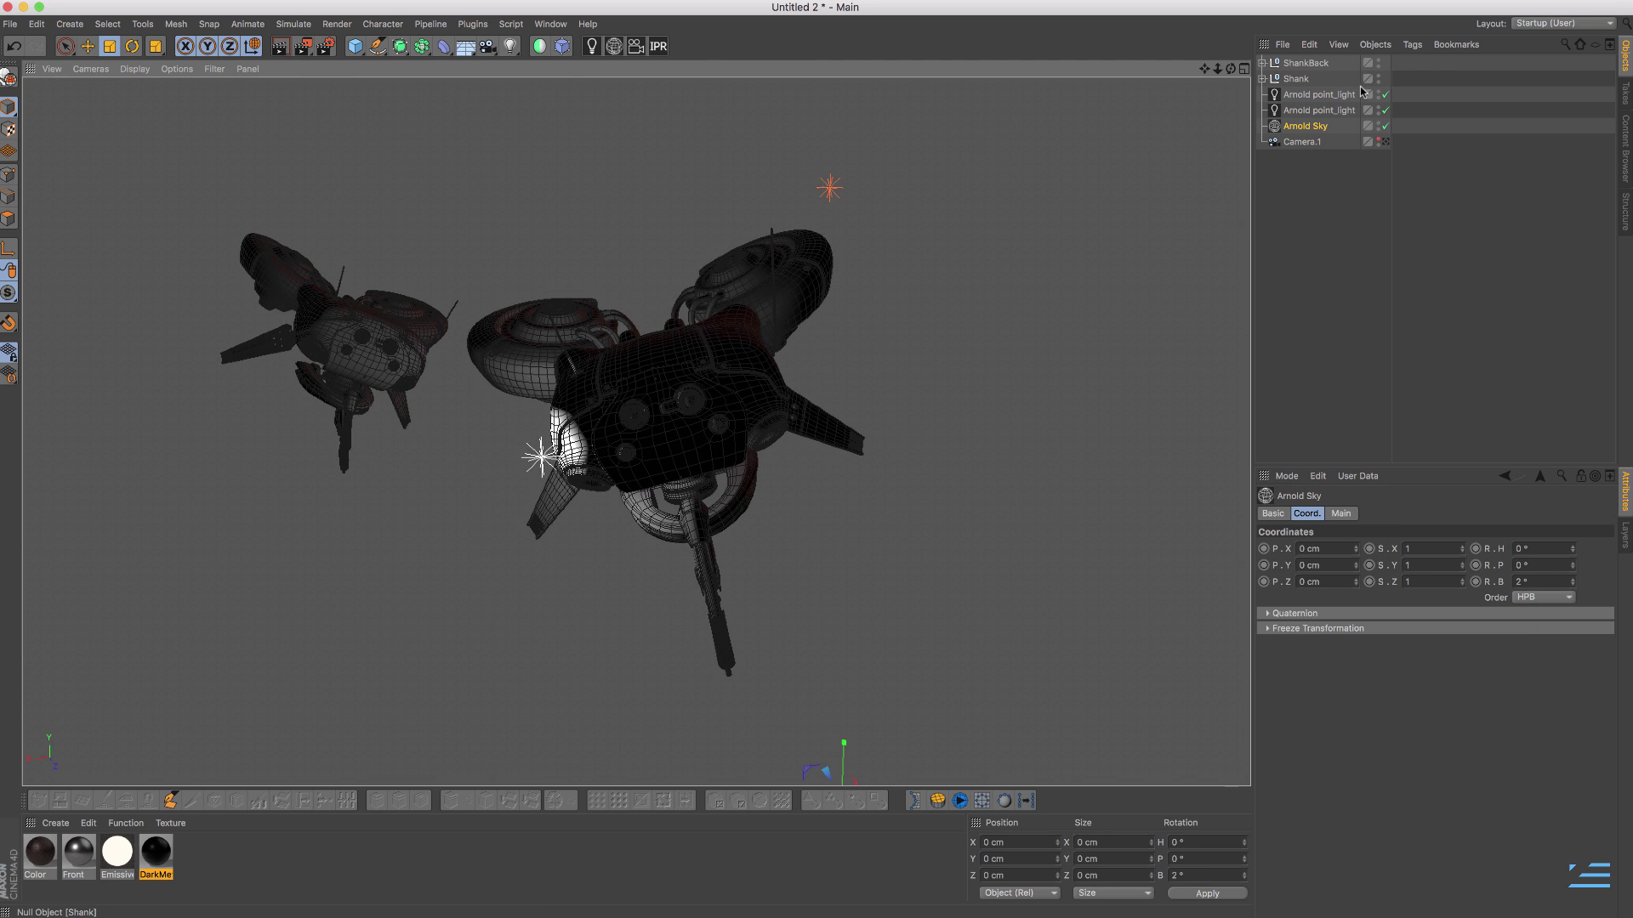
{"action": "scroll", "coordinate": [548, 435], "scroll_direction": "up", "scroll_amount": 5}
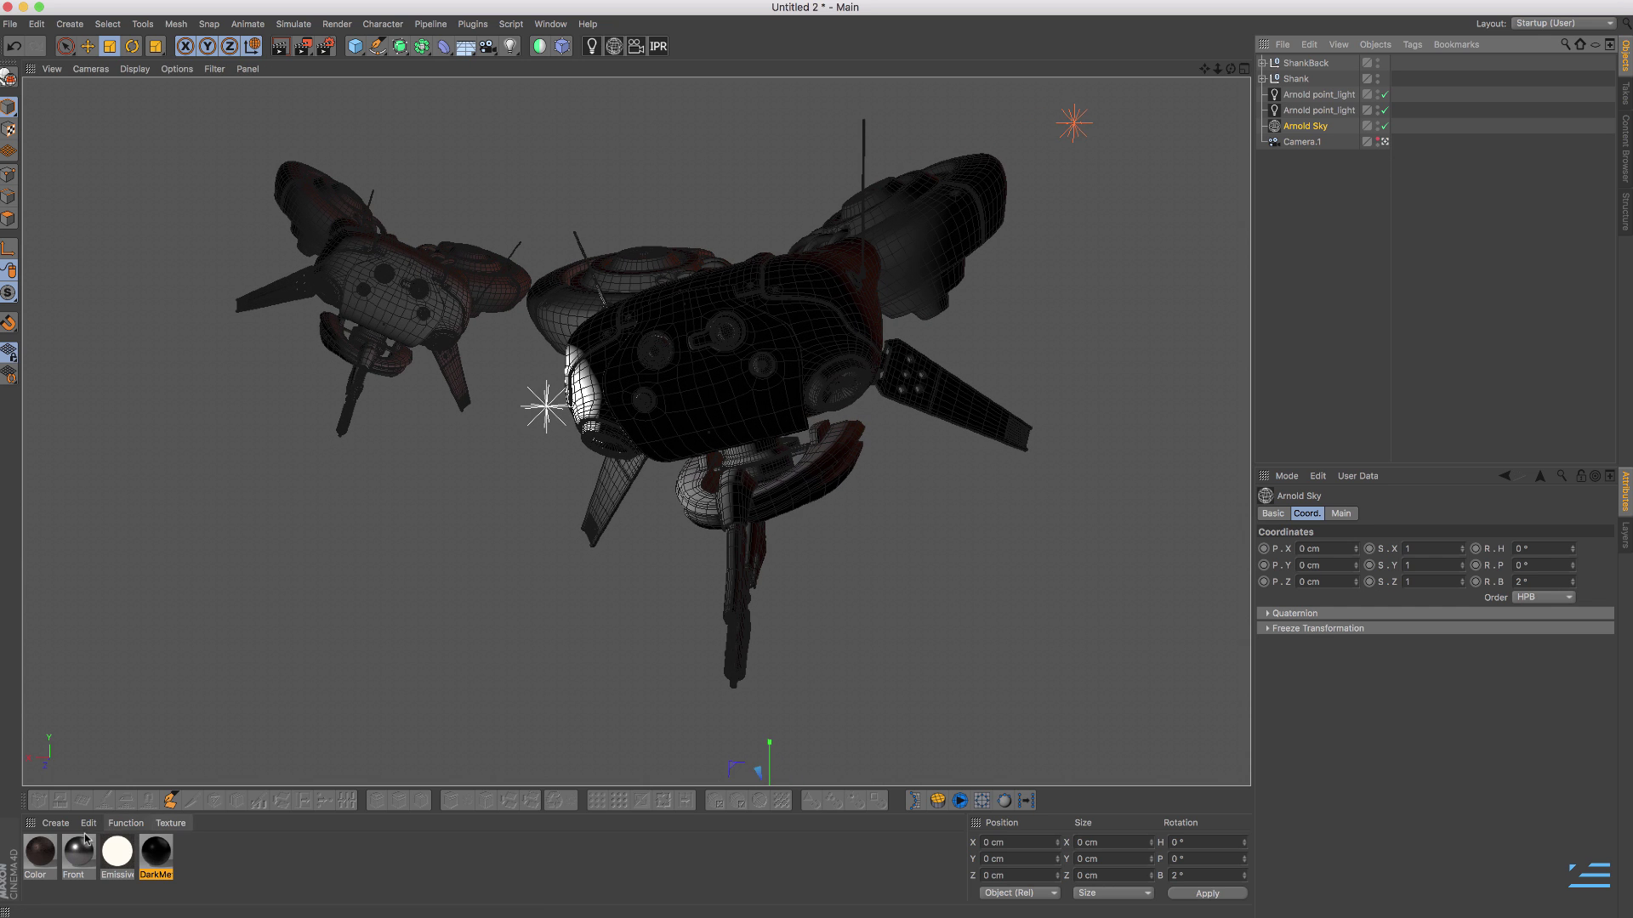
- Open the Color material's shader network editor and position it on screen
{"action": "double_click", "coordinate": [47, 853]}
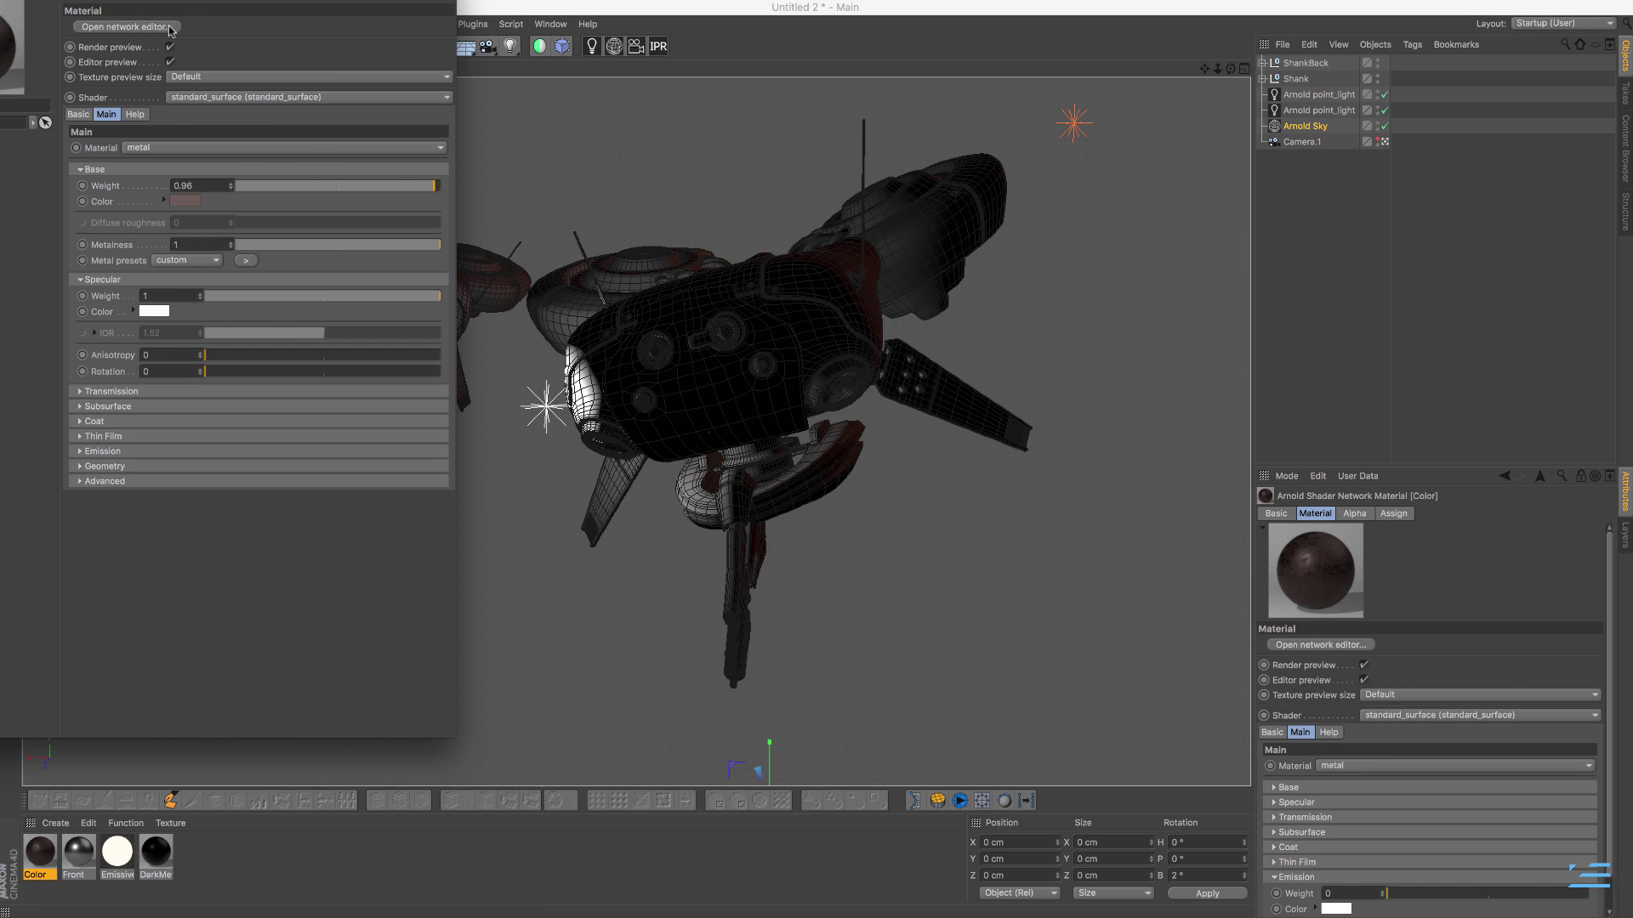
{"action": "left_click", "coordinate": [127, 26]}
{"action": "left_click", "coordinate": [68, 133]}
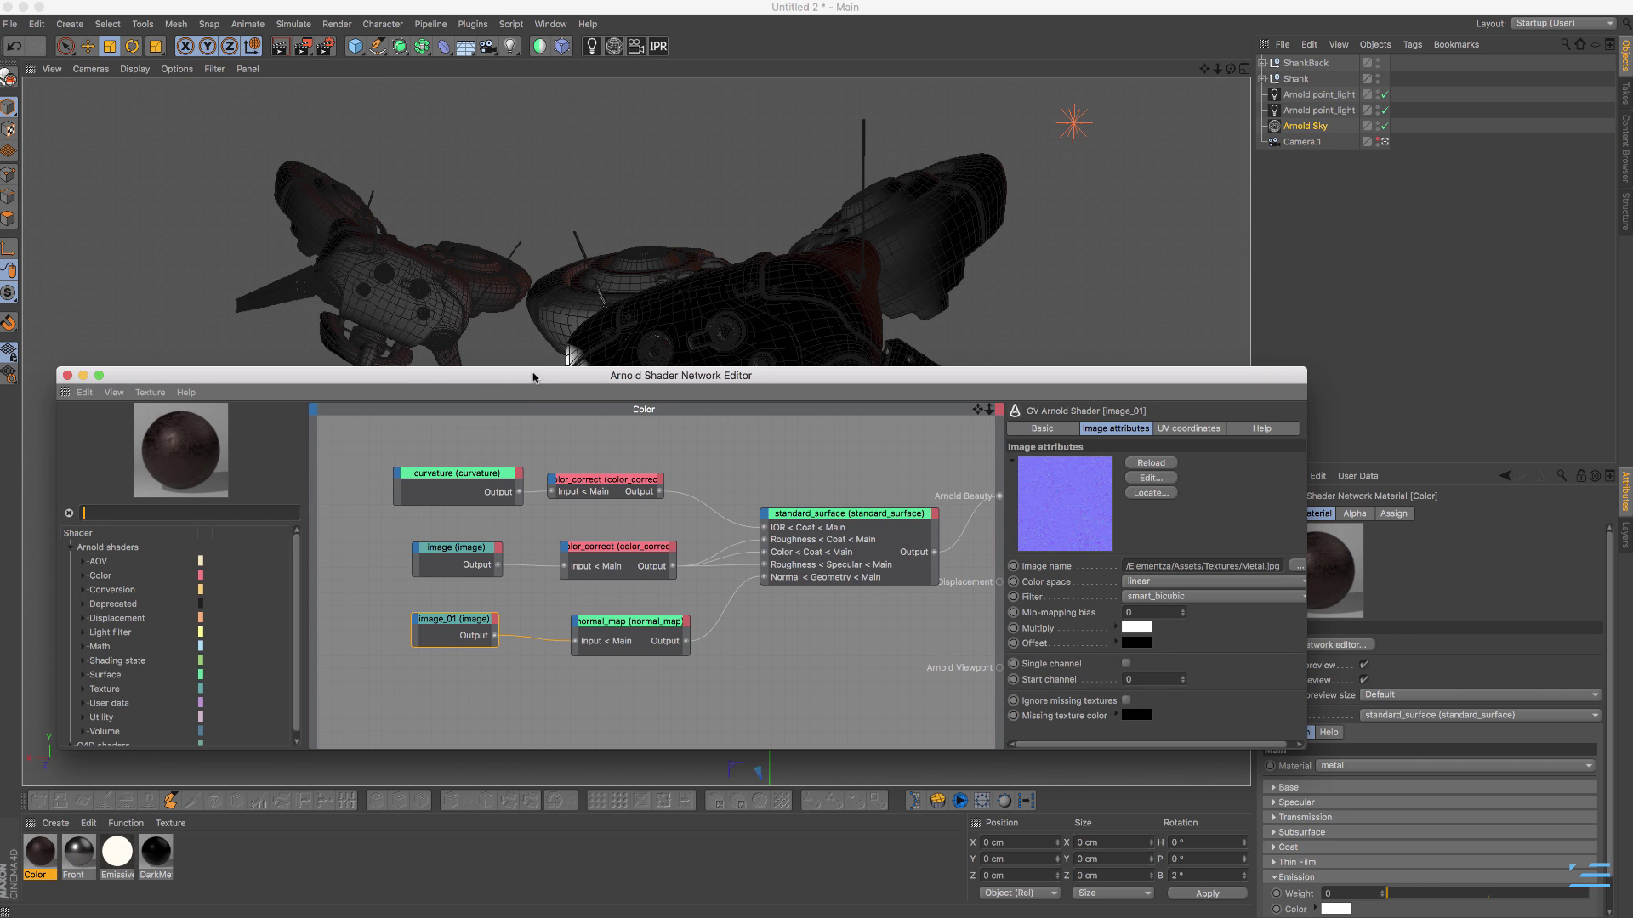
{"action": "left_click_drag", "start_coordinate": [539, 372], "coordinate": [542, 261]}
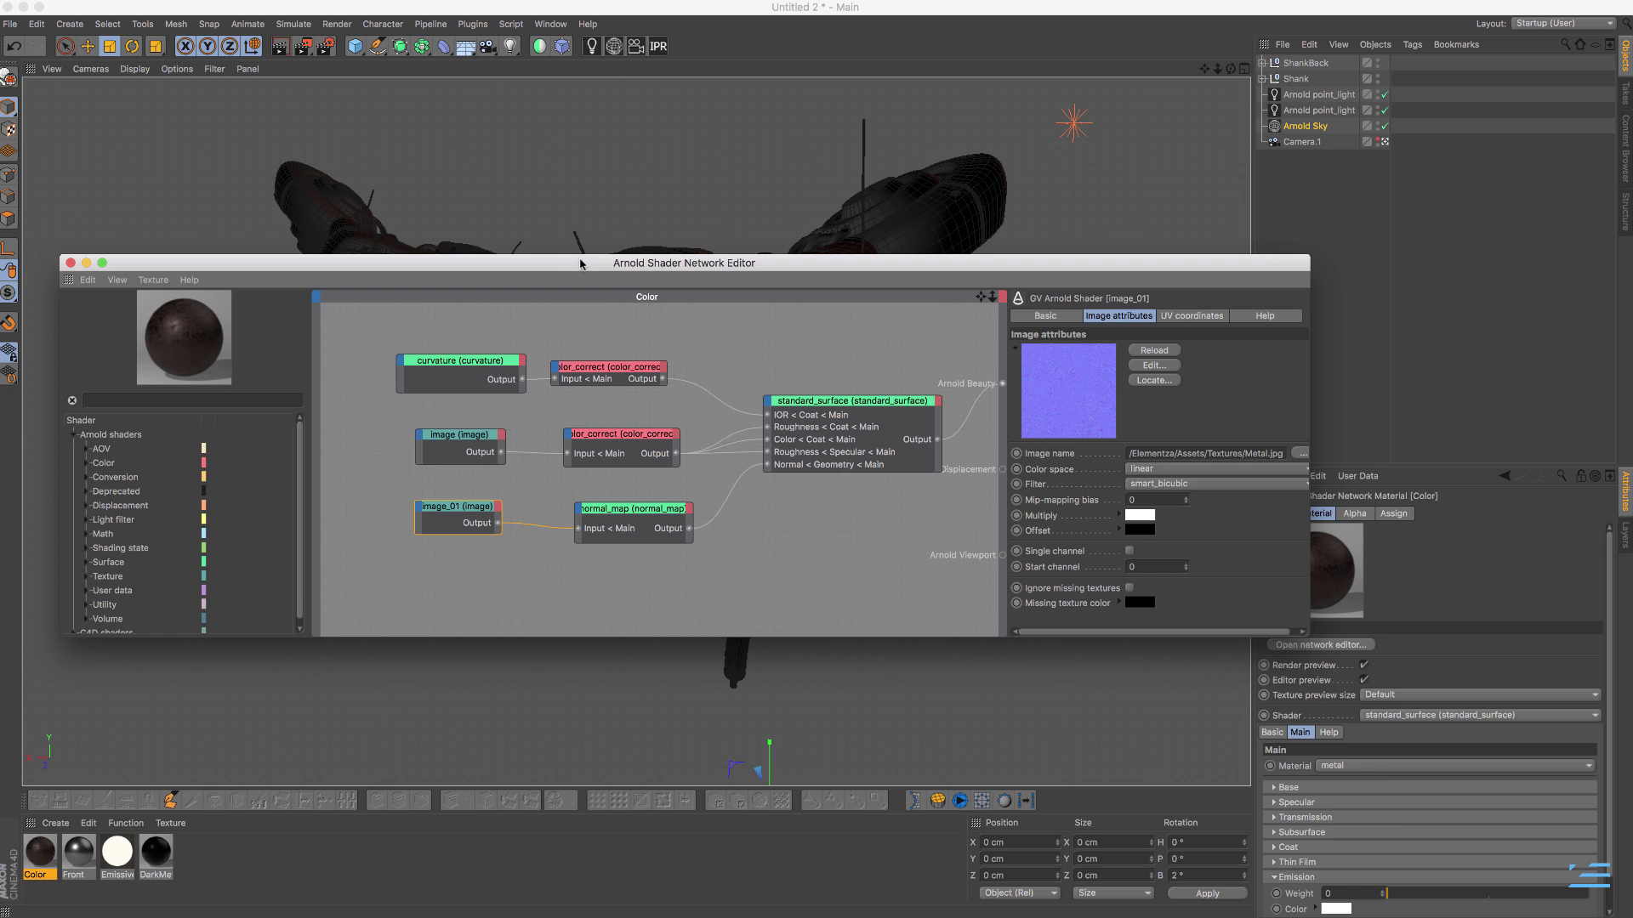
{"action": "left_click_drag", "start_coordinate": [581, 264], "coordinate": [629, 480]}
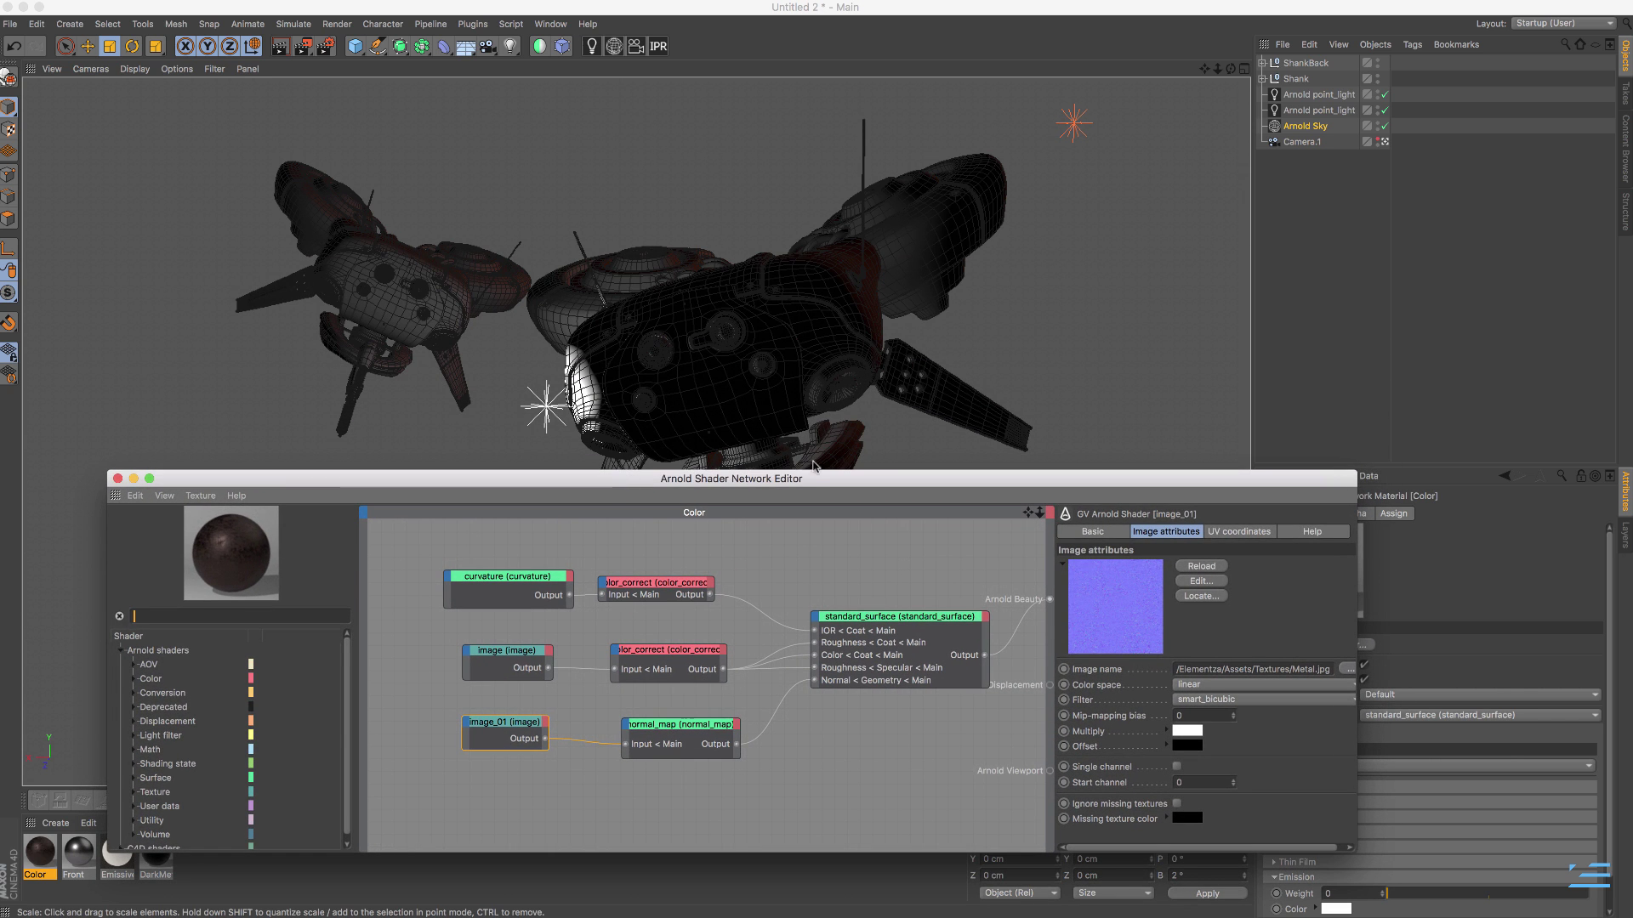
{"action": "left_click_drag", "start_coordinate": [815, 466], "coordinate": [784, 239]}
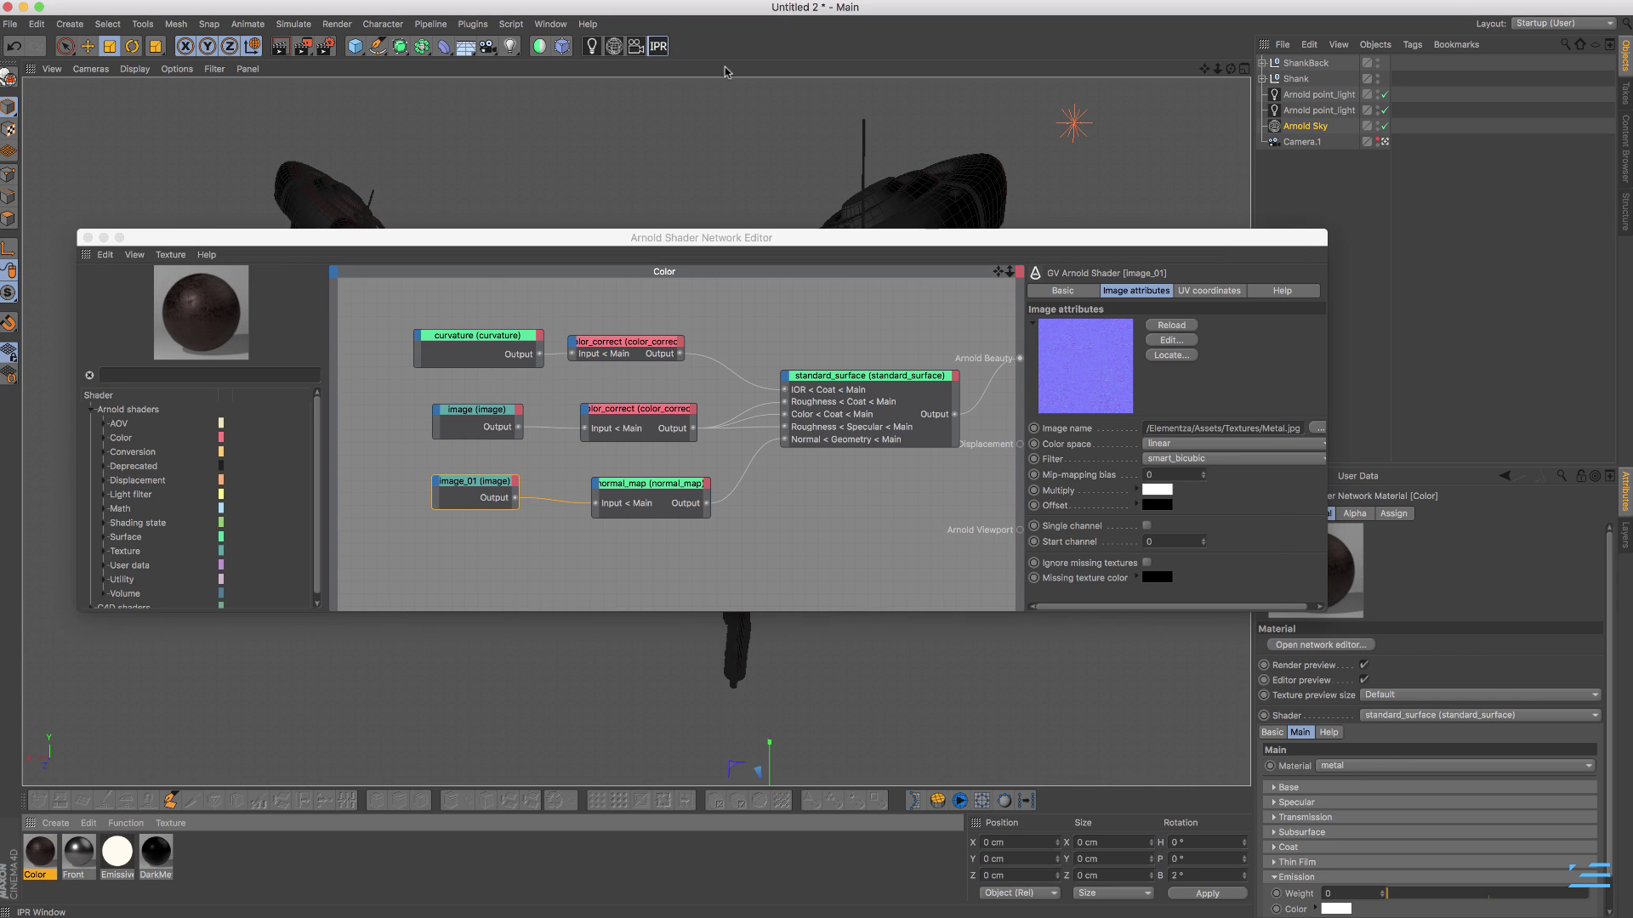
- Start an Arnold IPR render and enlarge and position its window
{"action": "left_click", "coordinate": [658, 48]}
{"action": "left_click_drag", "start_coordinate": [668, 77], "coordinate": [725, 86]}
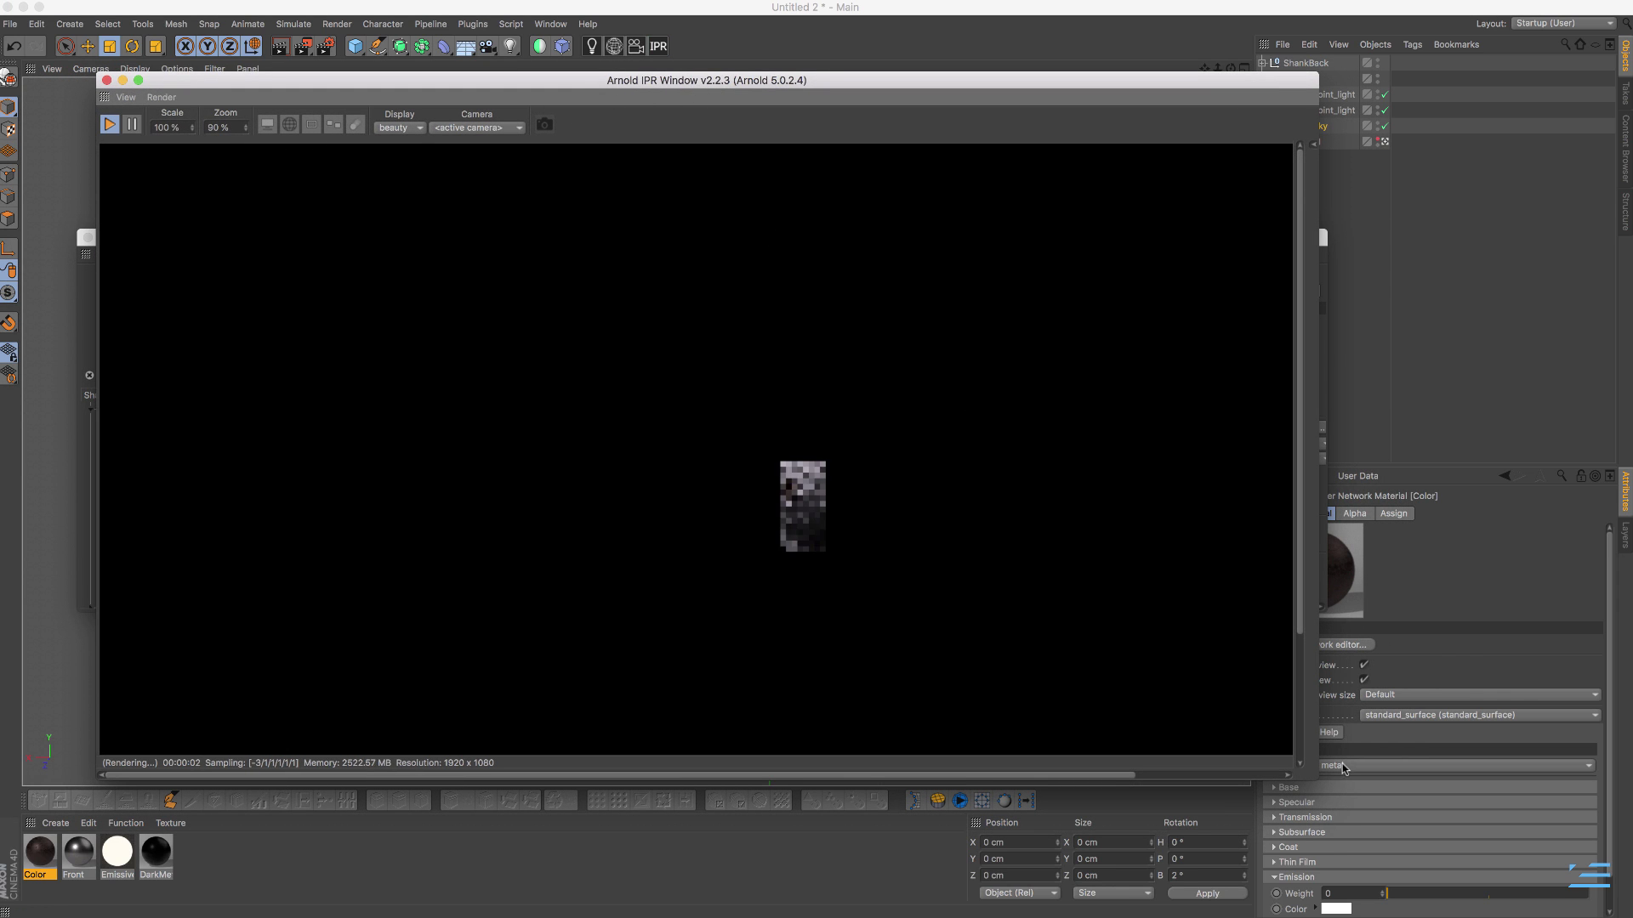
{"action": "left_click_drag", "start_coordinate": [1341, 800], "coordinate": [1365, 824]}
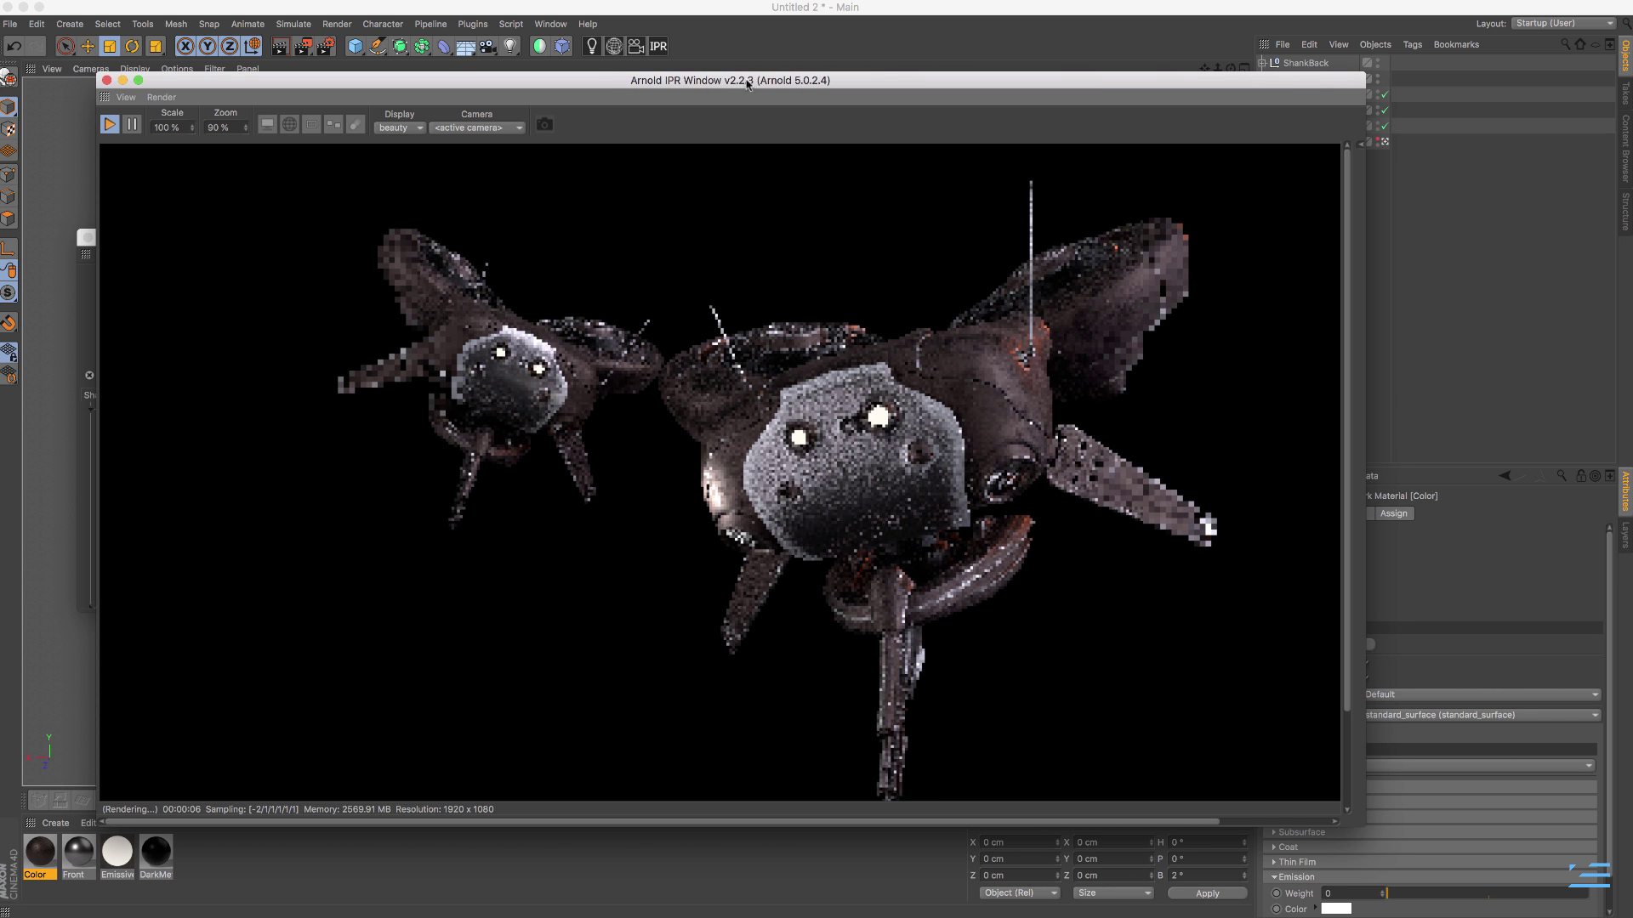
{"action": "left_click_drag", "start_coordinate": [740, 81], "coordinate": [701, 65]}
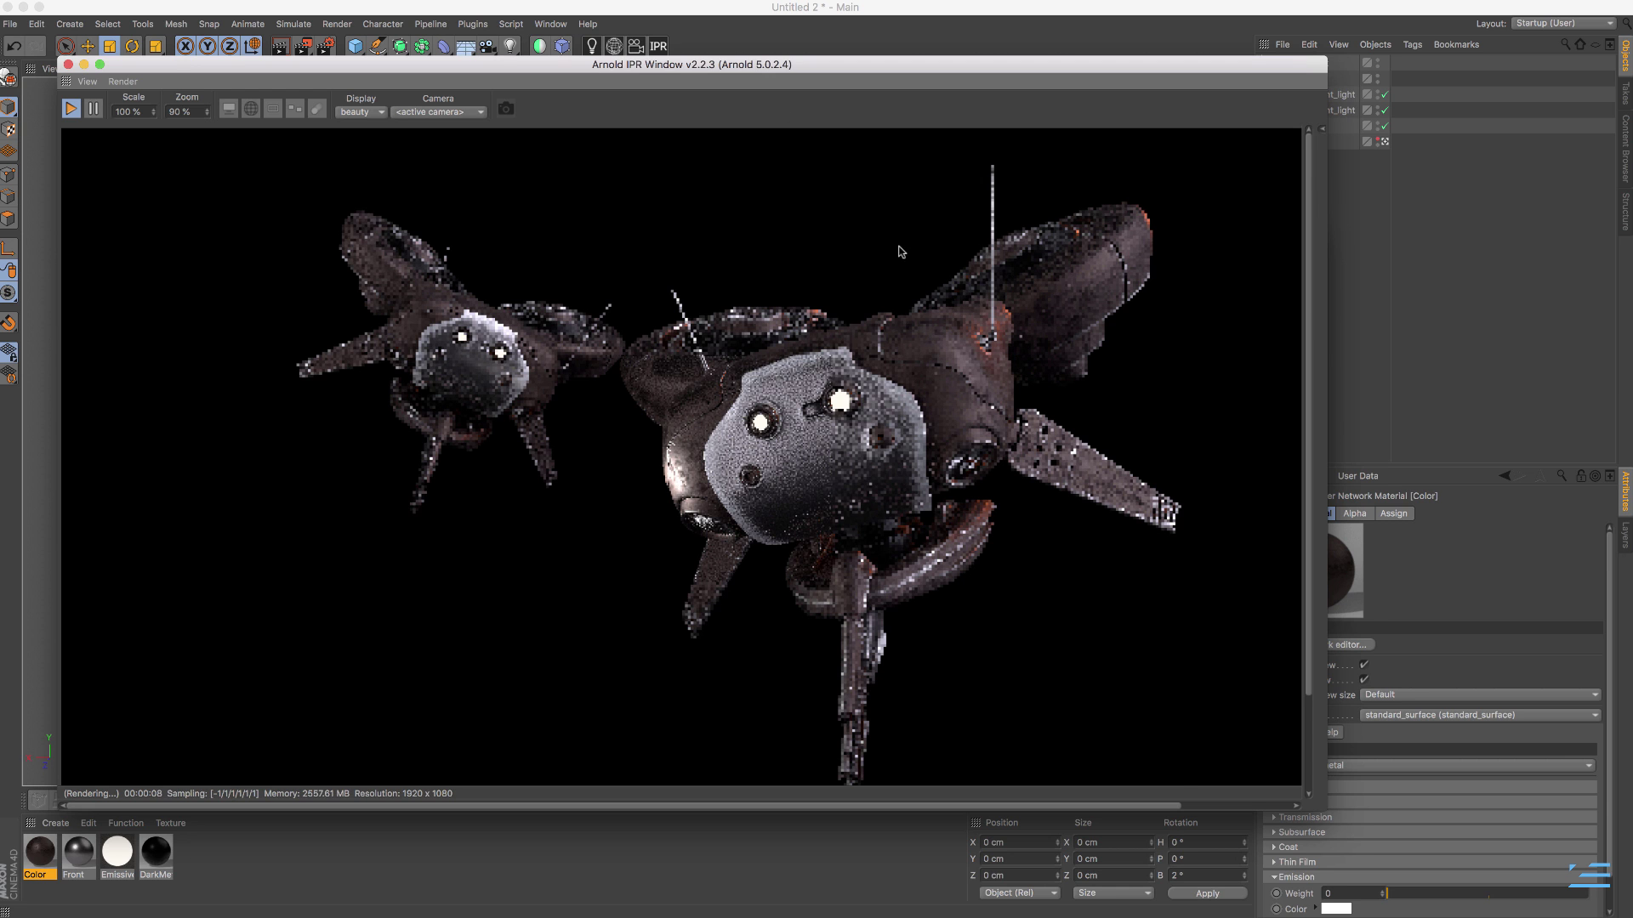
{"action": "scroll", "coordinate": [624, 694], "scroll_direction": "up", "scroll_amount": 3}
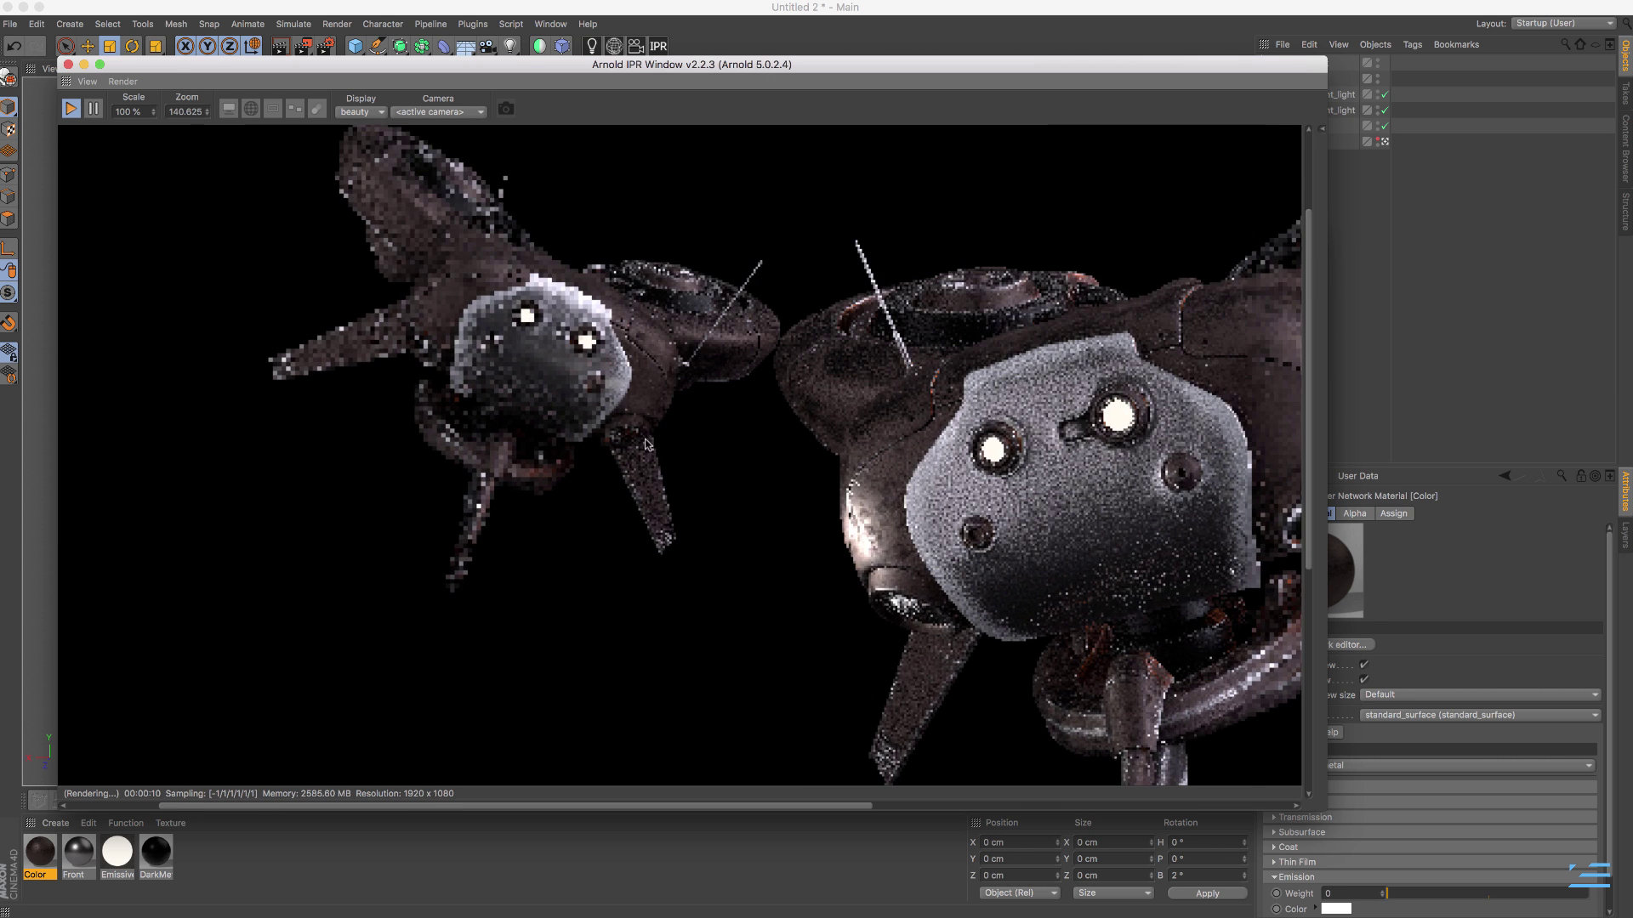
{"action": "scroll", "coordinate": [391, 212], "scroll_direction": "up", "scroll_amount": 2}
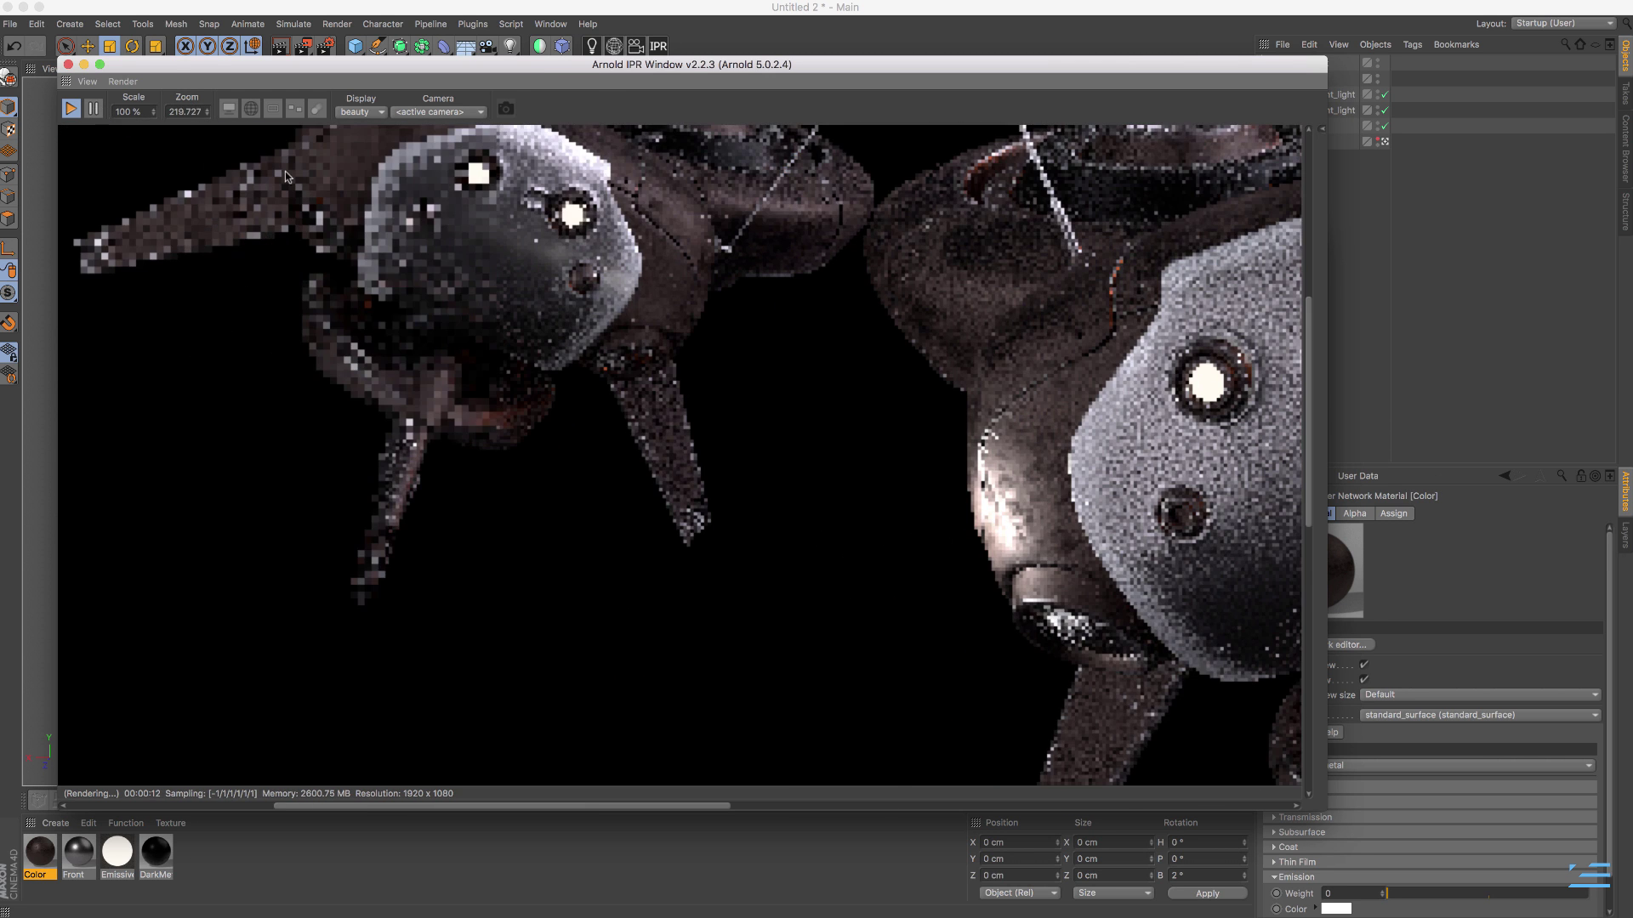
{"action": "scroll", "coordinate": [71, 112], "scroll_direction": "up", "scroll_amount": 1}
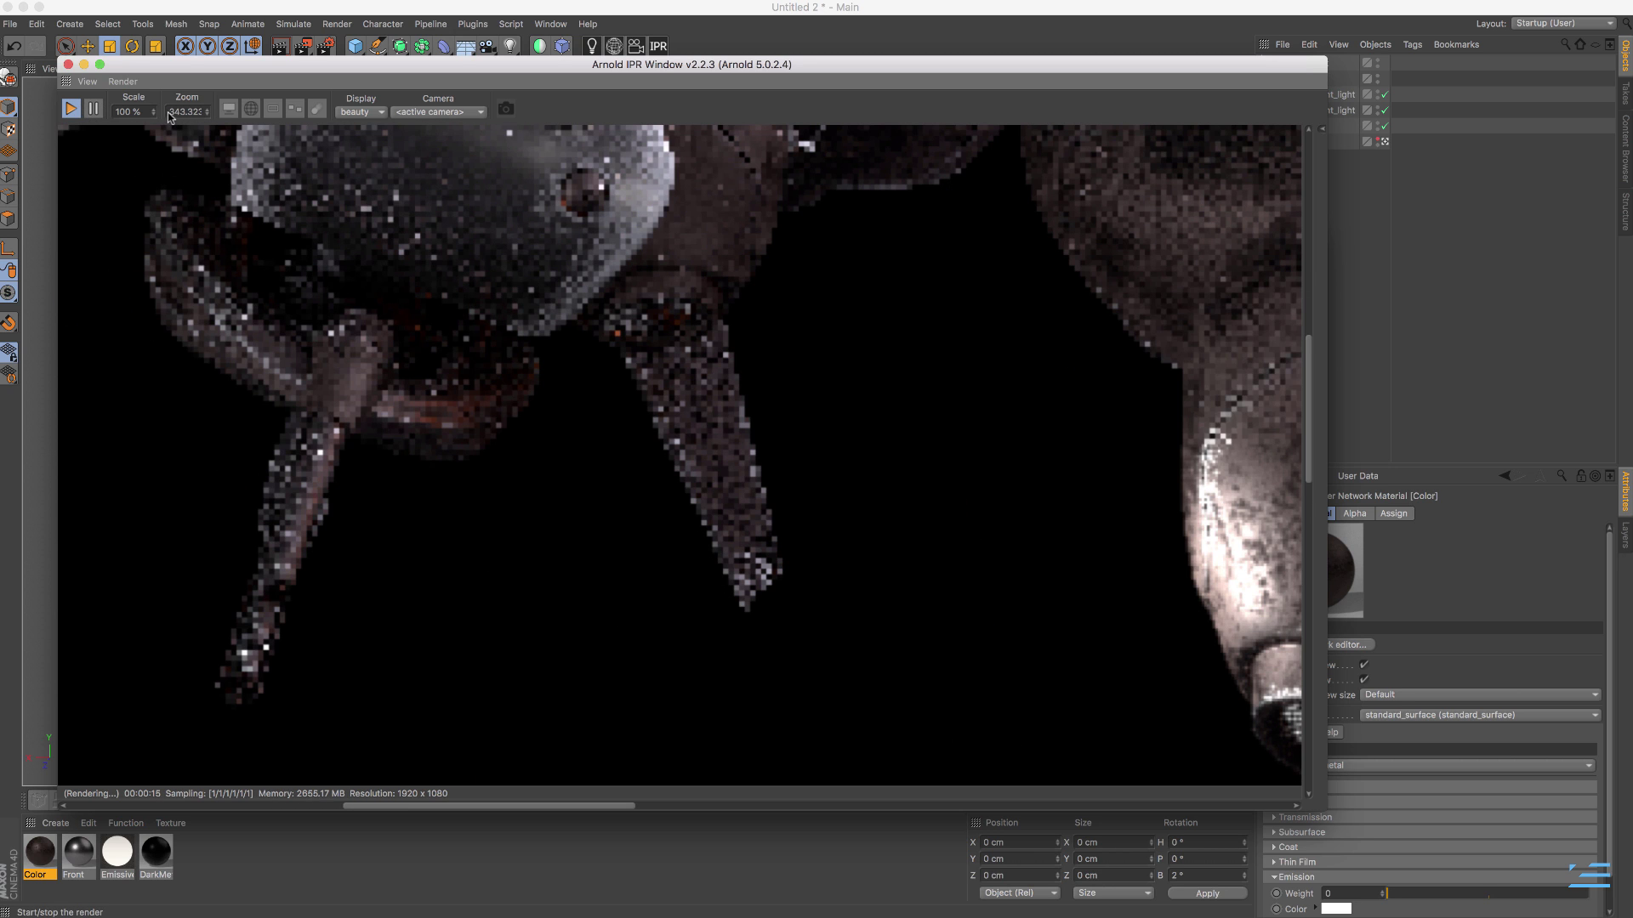
- Set the IPR render zoom to 80% to see both whole drones
{"action": "left_click_drag", "start_coordinate": [169, 112], "coordinate": [303, 110]}
{"action": "type", "text": "80"}
{"action": "key", "text": "Return"}
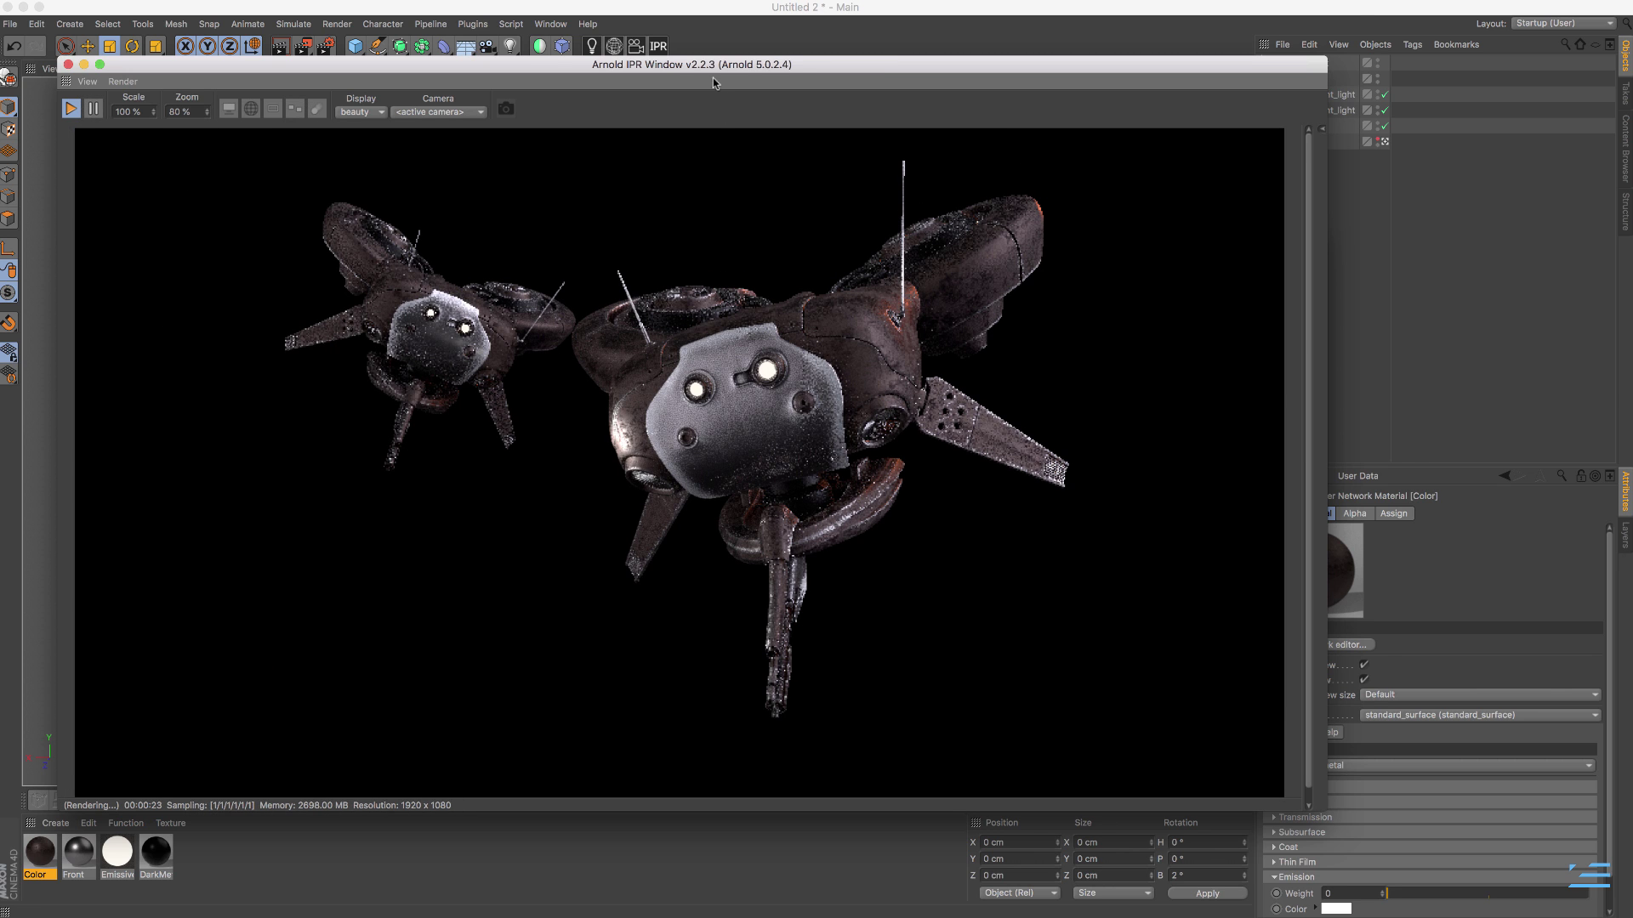
{"action": "left_click_drag", "start_coordinate": [833, 64], "coordinate": [858, 32]}
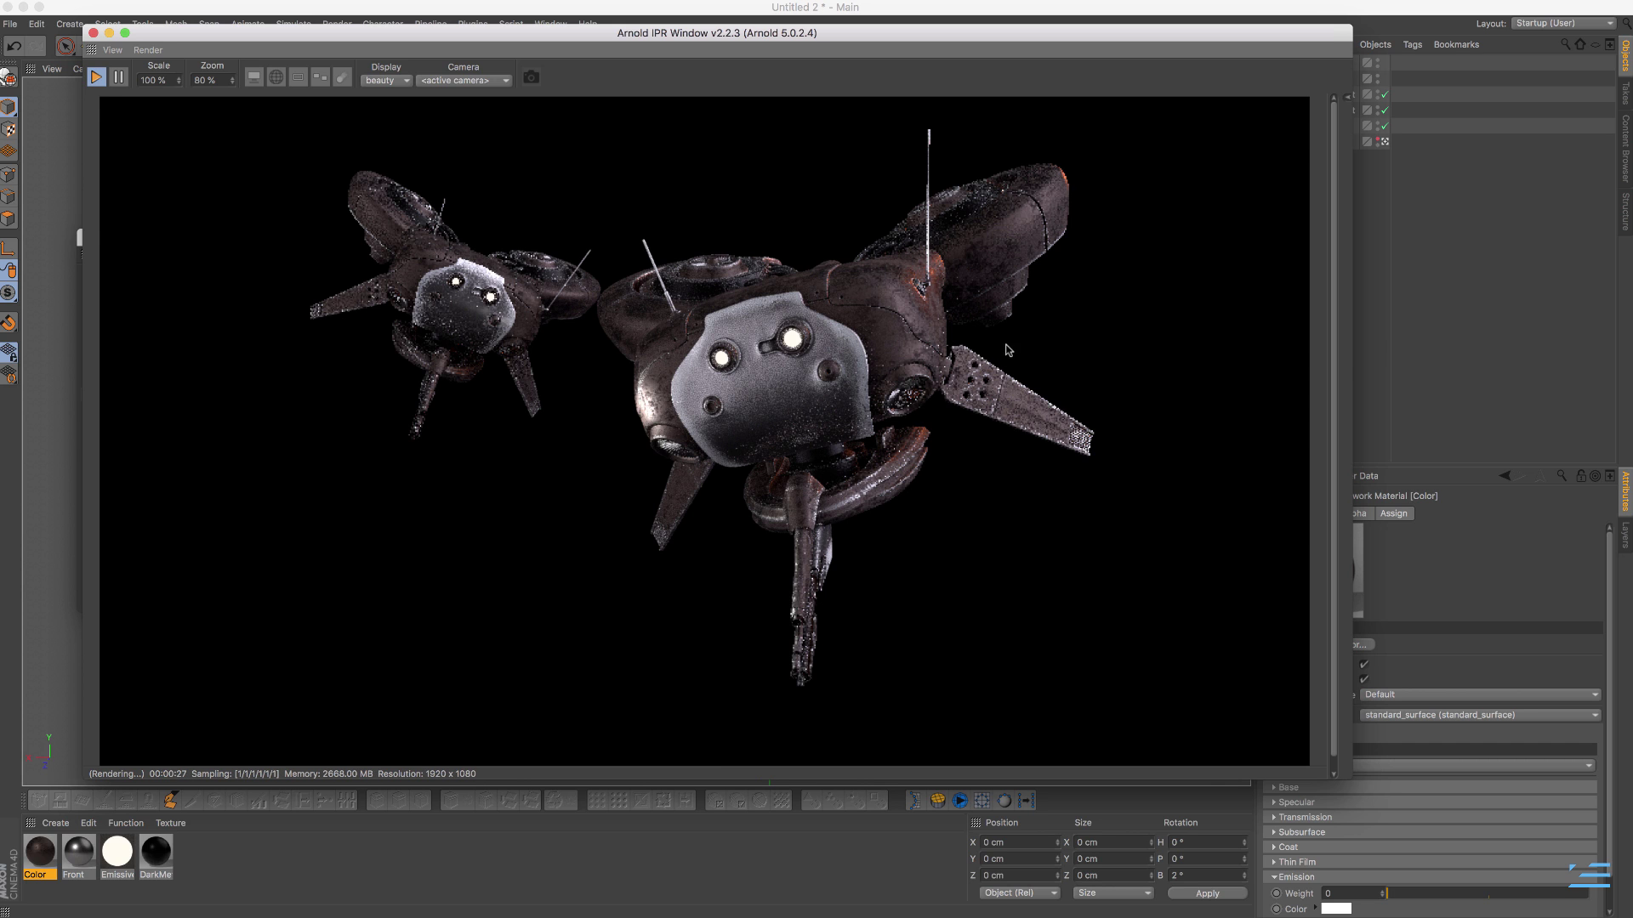
- Stop the IPR render, place the shader editor below it, and nudge the middle color_correct node
{"action": "left_click", "coordinate": [95, 77]}
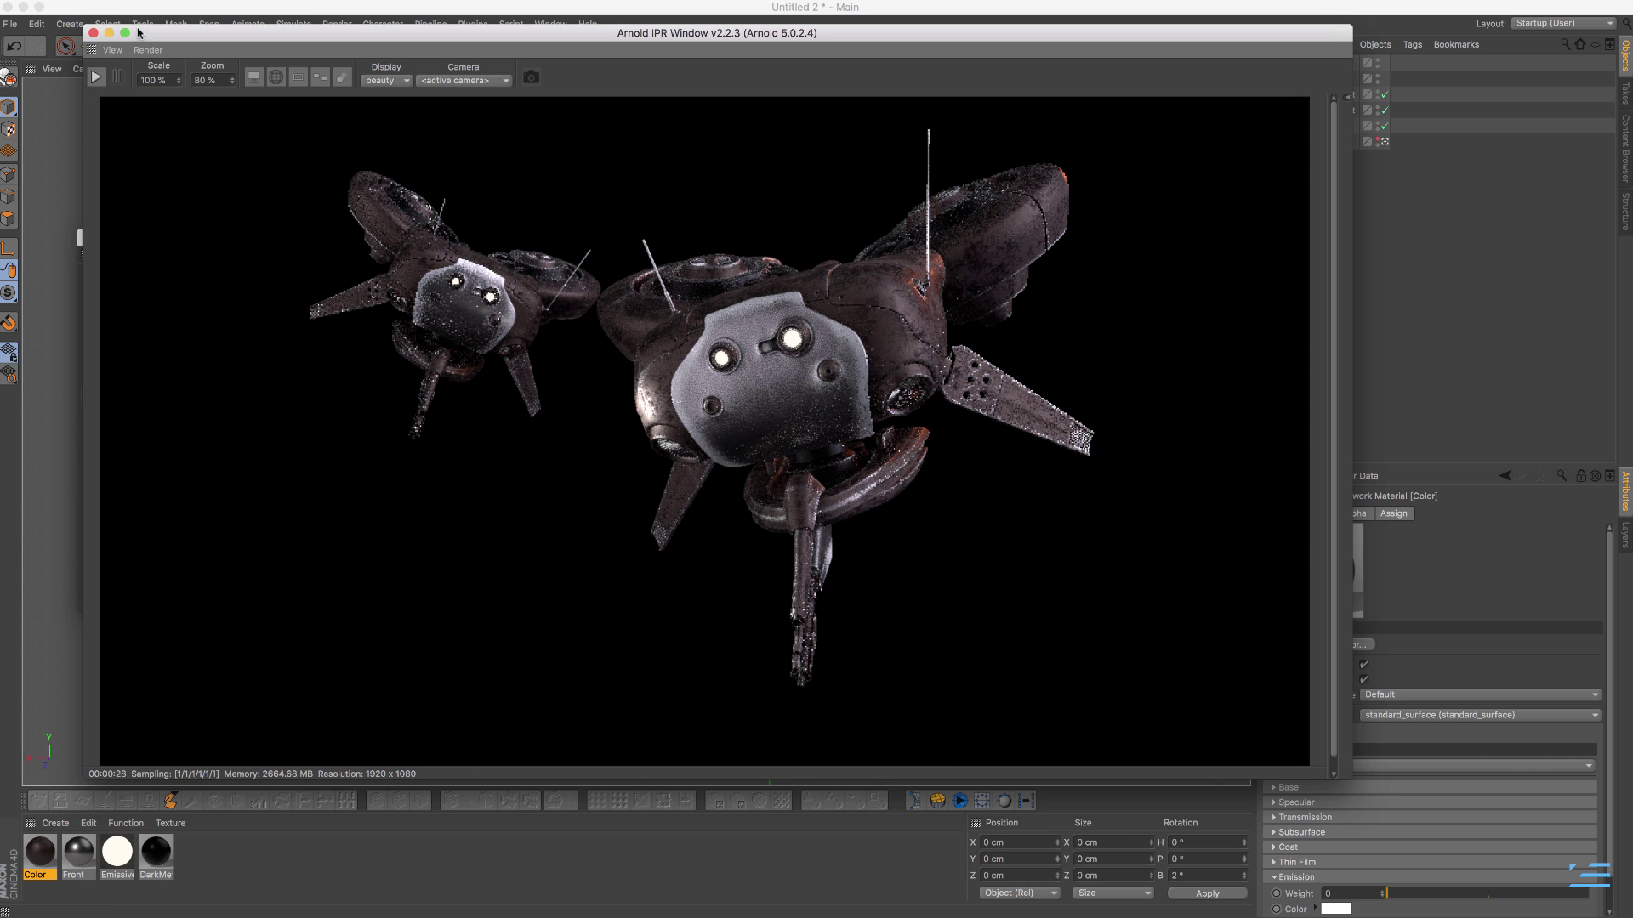
{"action": "left_click_drag", "start_coordinate": [150, 34], "coordinate": [207, 46]}
{"action": "left_click", "coordinate": [134, 241]}
{"action": "left_click_drag", "start_coordinate": [134, 243], "coordinate": [174, 443]}
{"action": "left_click_drag", "start_coordinate": [641, 45], "coordinate": [514, 10]}
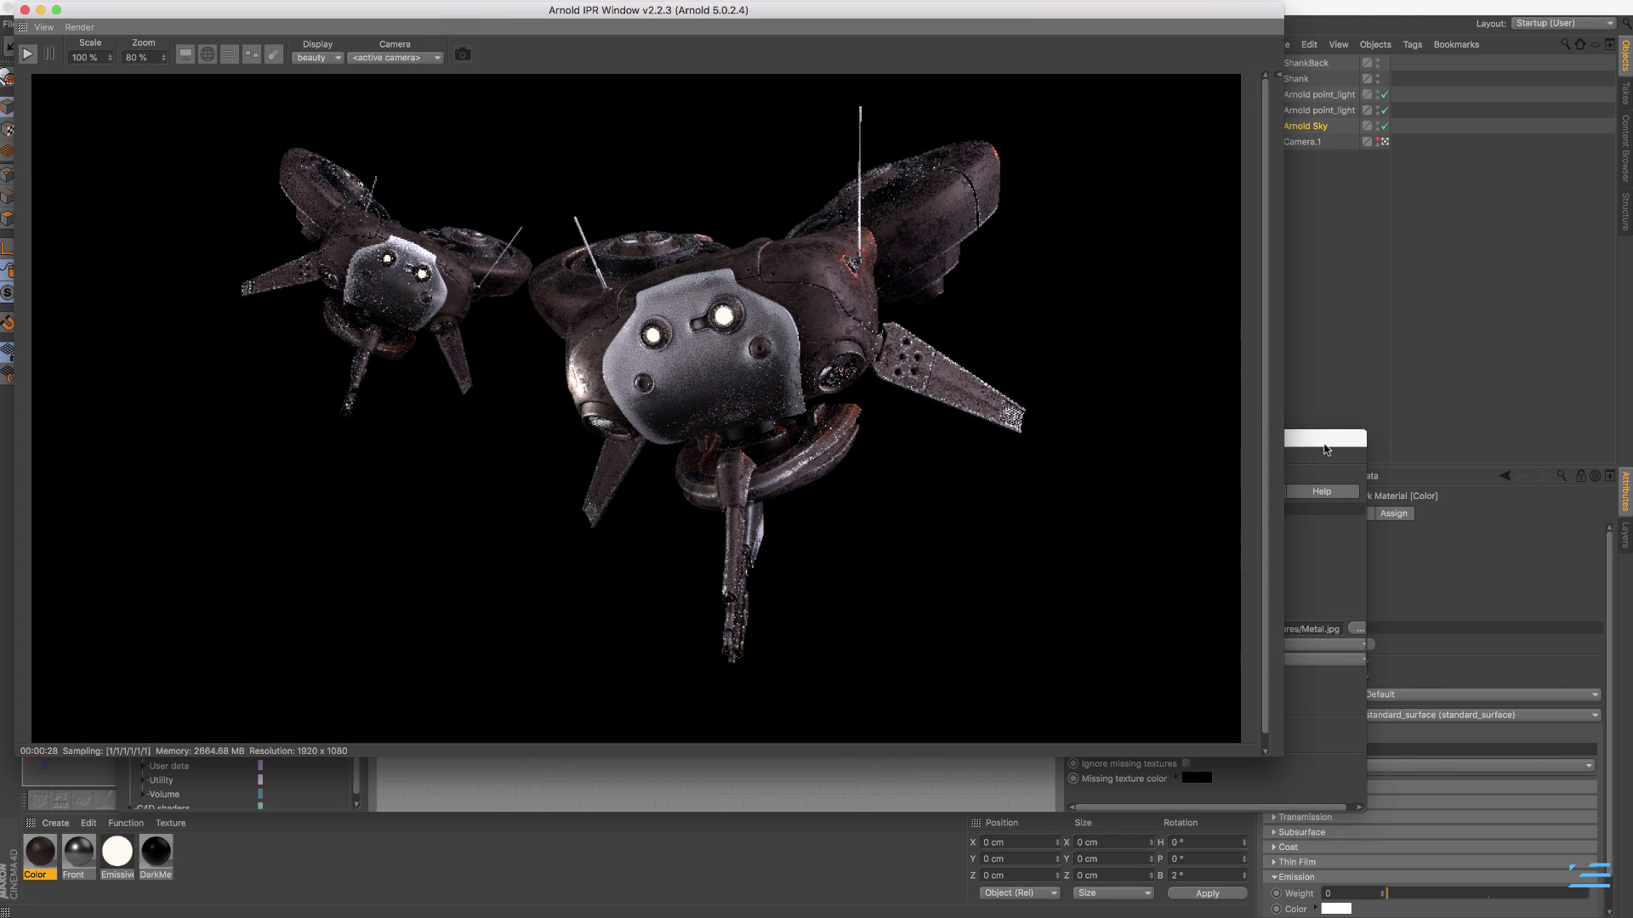
{"action": "left_click", "coordinate": [1342, 454]}
{"action": "left_click_drag", "start_coordinate": [853, 439], "coordinate": [773, 473]}
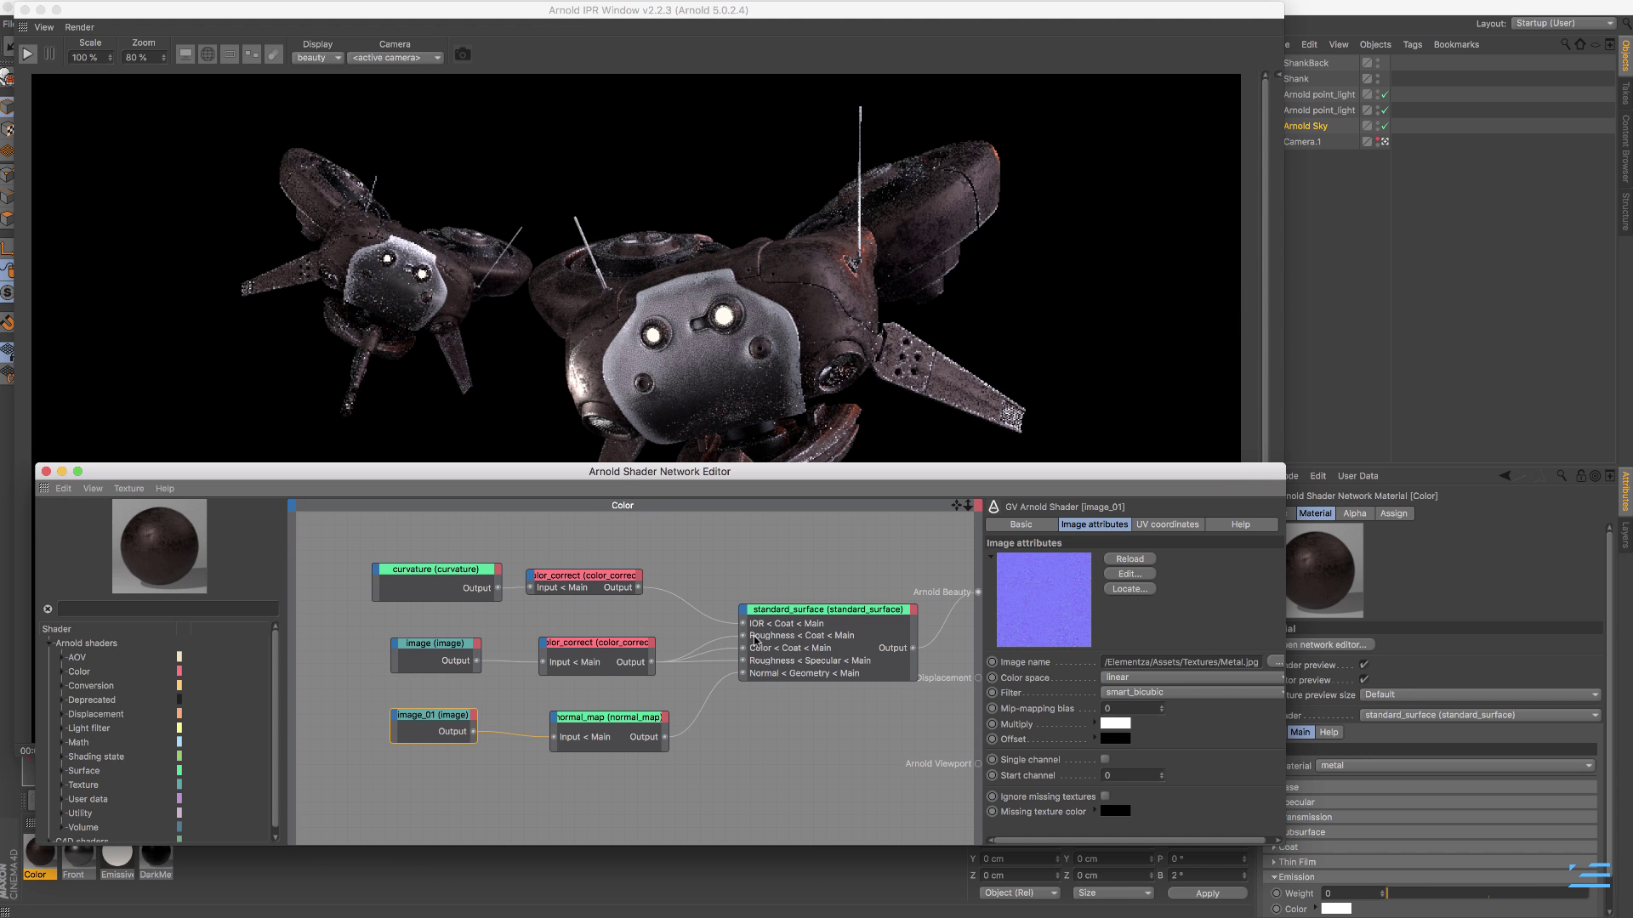
{"action": "left_click_drag", "start_coordinate": [606, 646], "coordinate": [597, 644]}
- Move image_01 and normal_map down-left, then view image_01's Metal.jpg texture externally
{"action": "left_click_drag", "start_coordinate": [447, 711], "coordinate": [438, 720]}
{"action": "left_click_drag", "start_coordinate": [591, 719], "coordinate": [583, 725]}
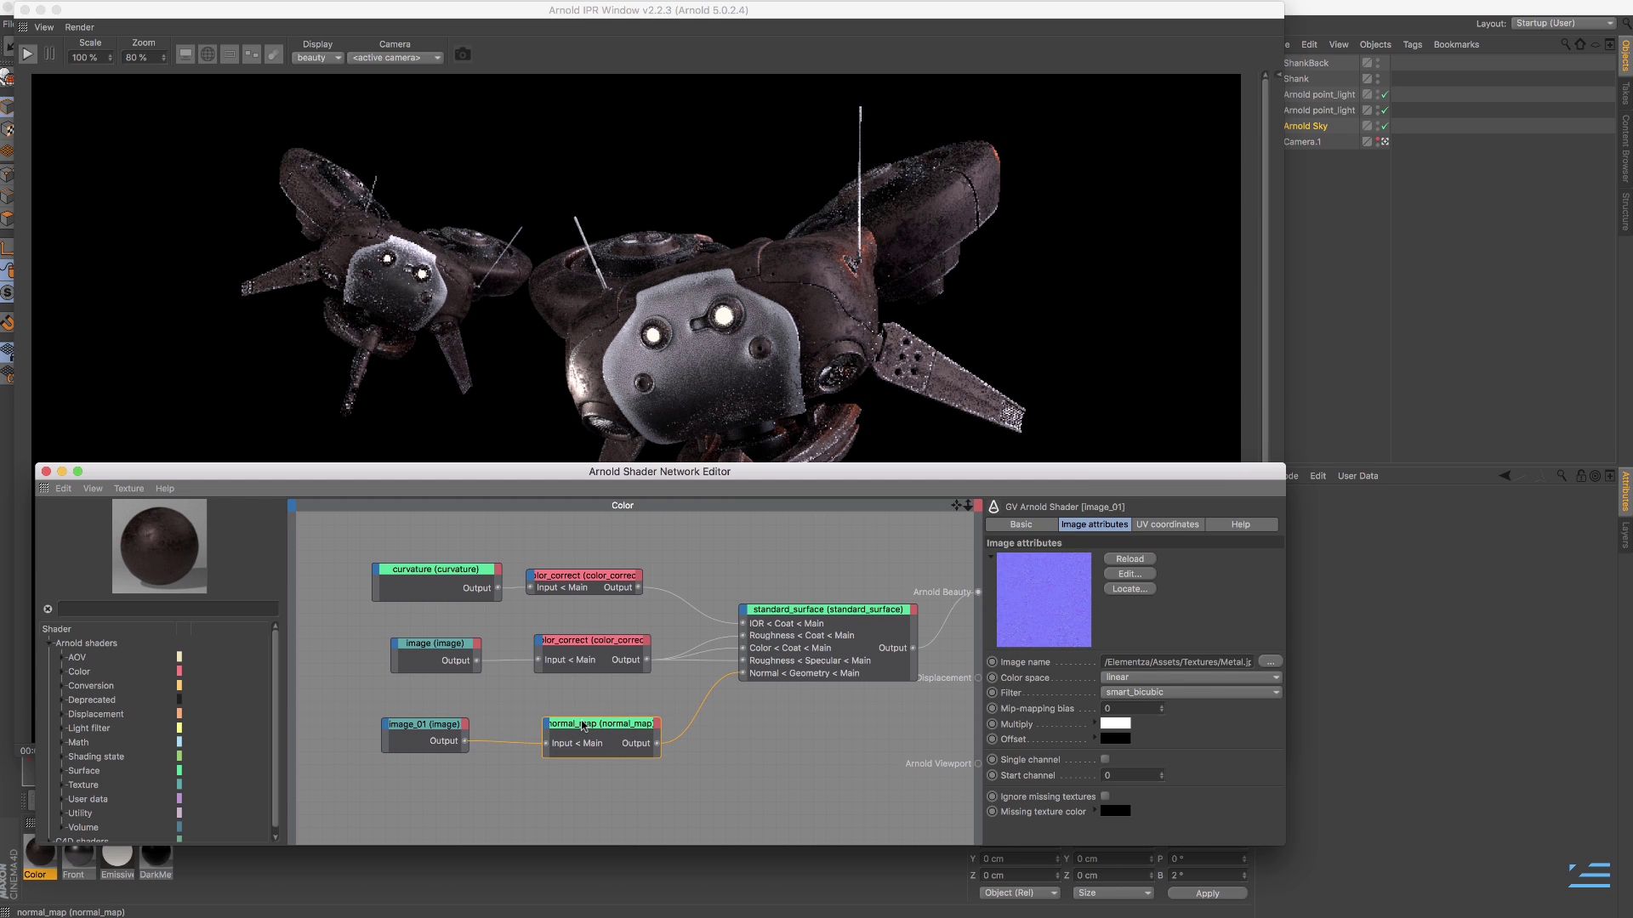
{"action": "left_click", "coordinate": [429, 726]}
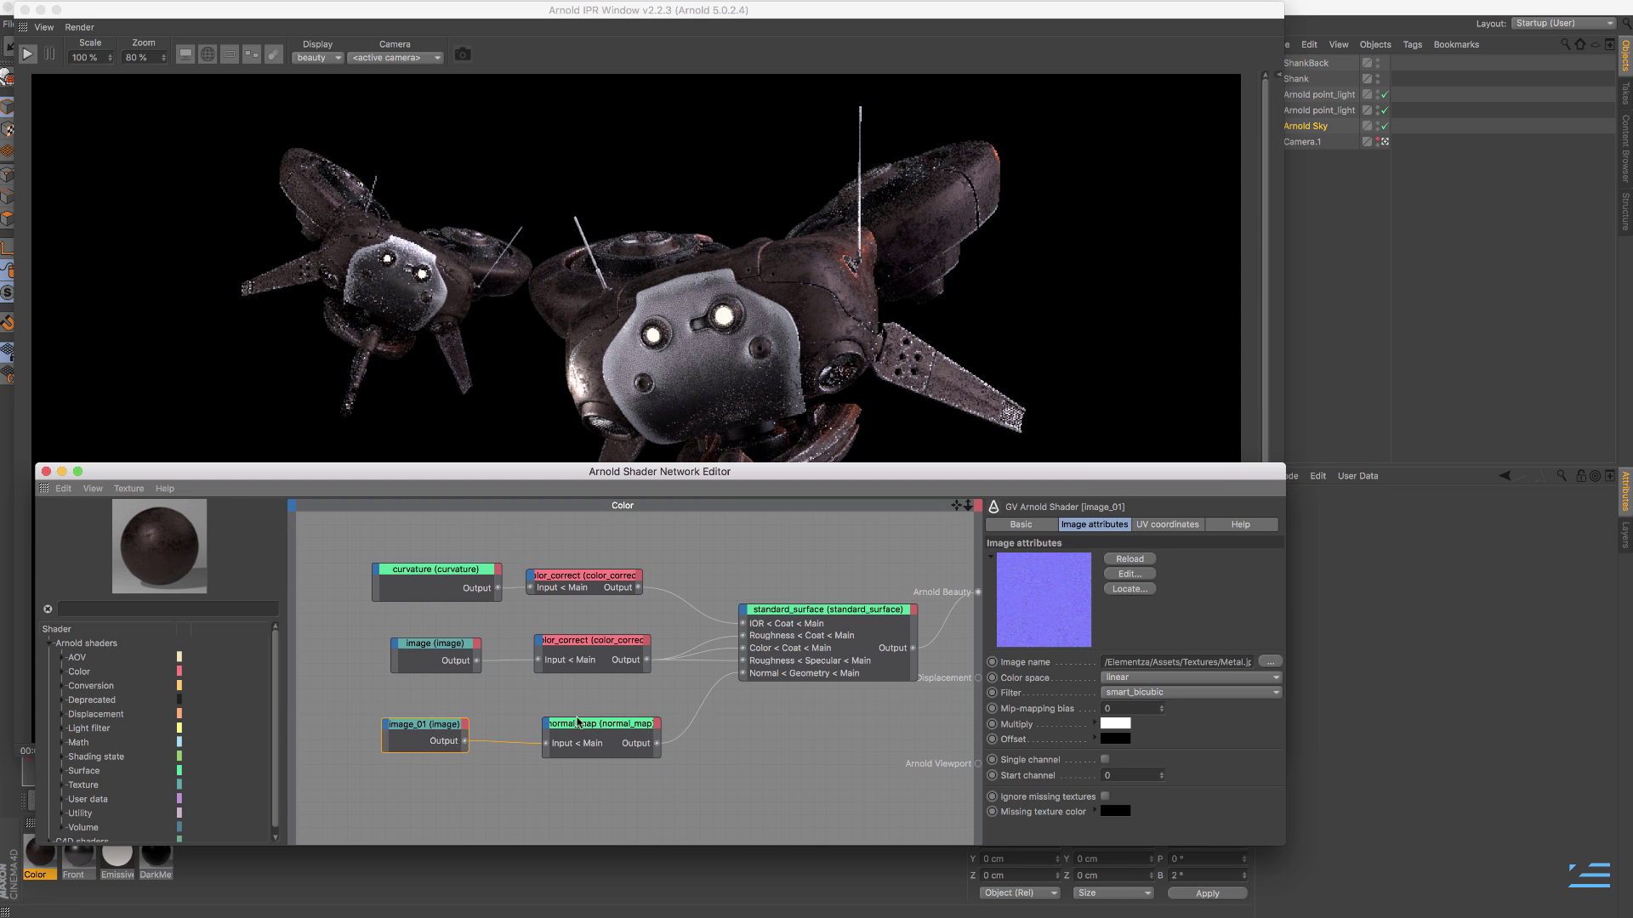
{"action": "left_click", "coordinate": [1128, 574]}
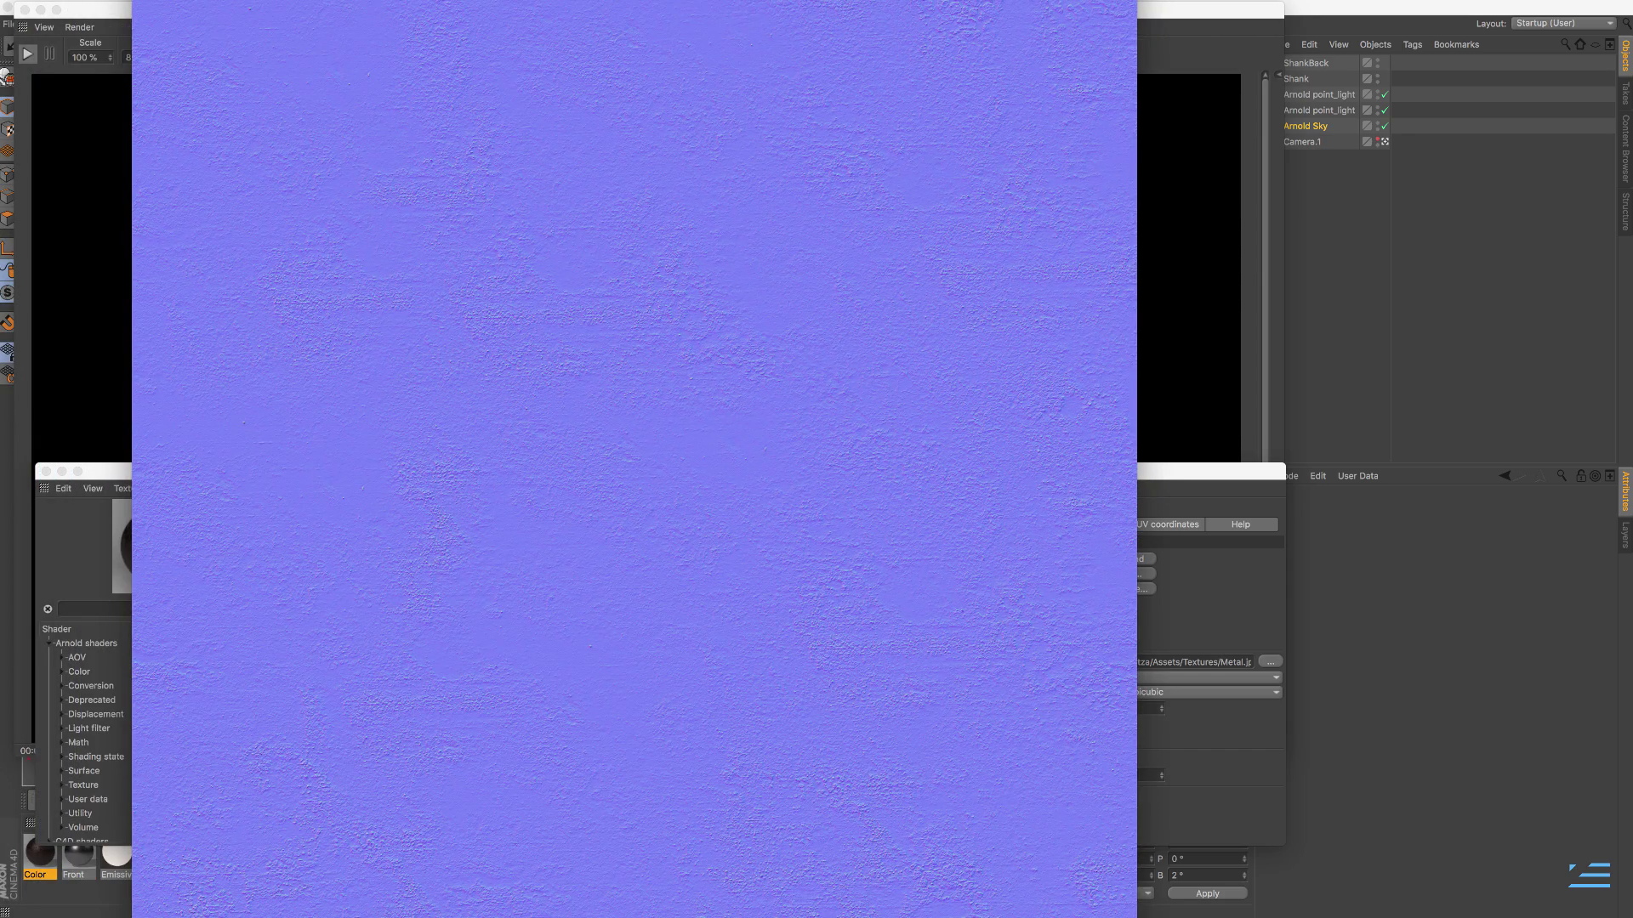
{"action": "left_click_drag", "start_coordinate": [132, 1], "coordinate": [243, 109]}
{"action": "left_click_drag", "start_coordinate": [448, 136], "coordinate": [417, 52]}
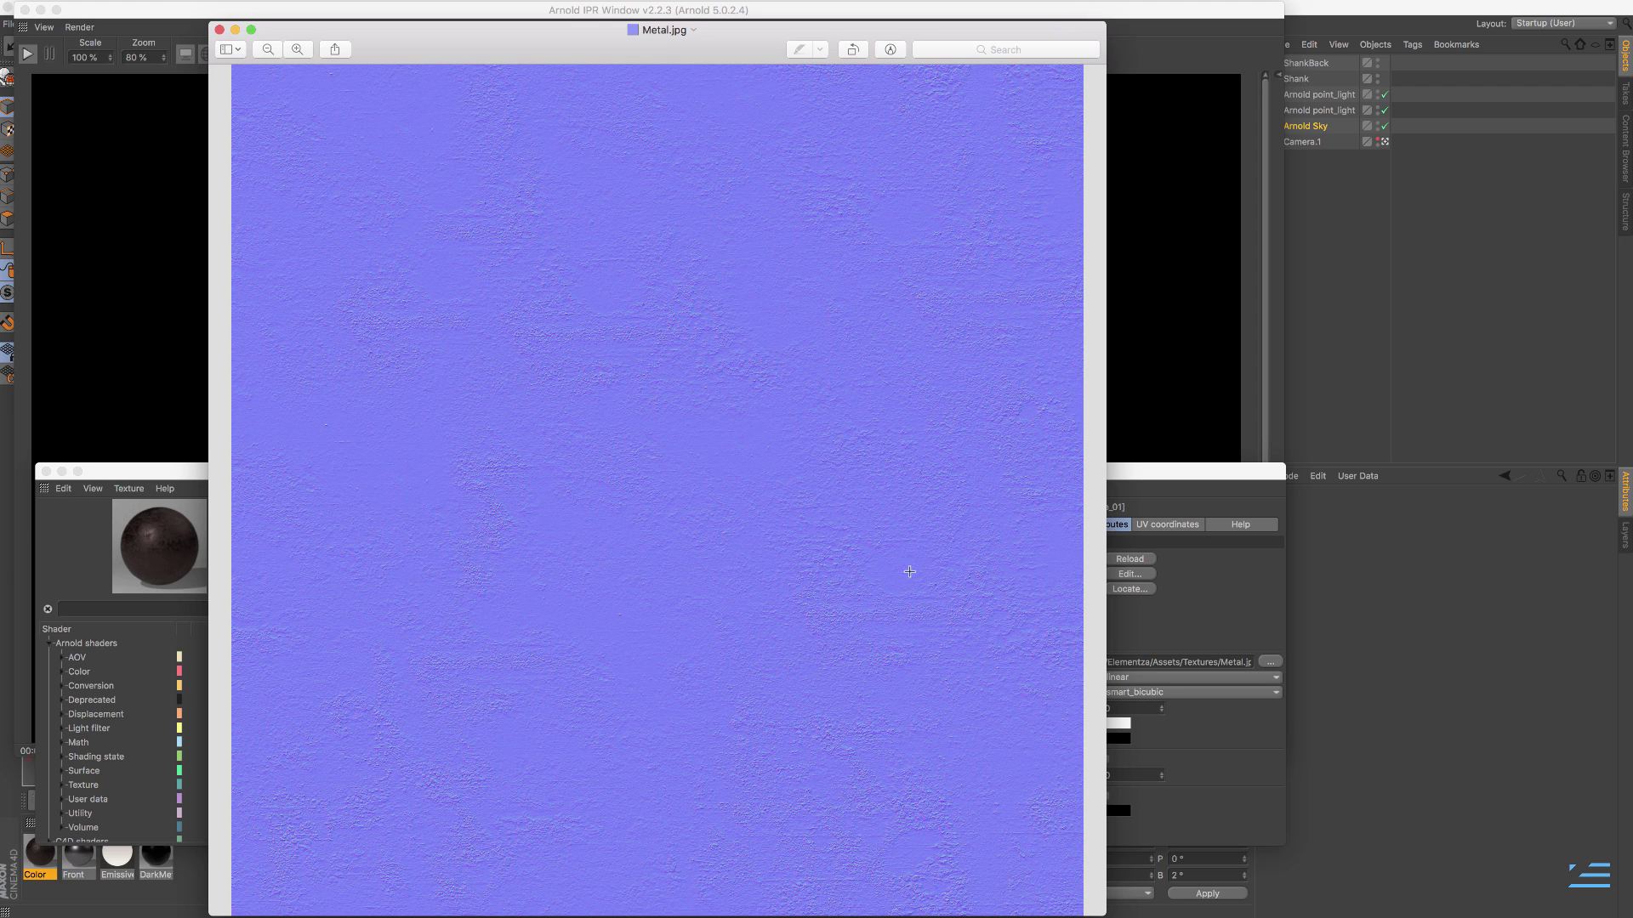
{"action": "left_click", "coordinate": [219, 30]}
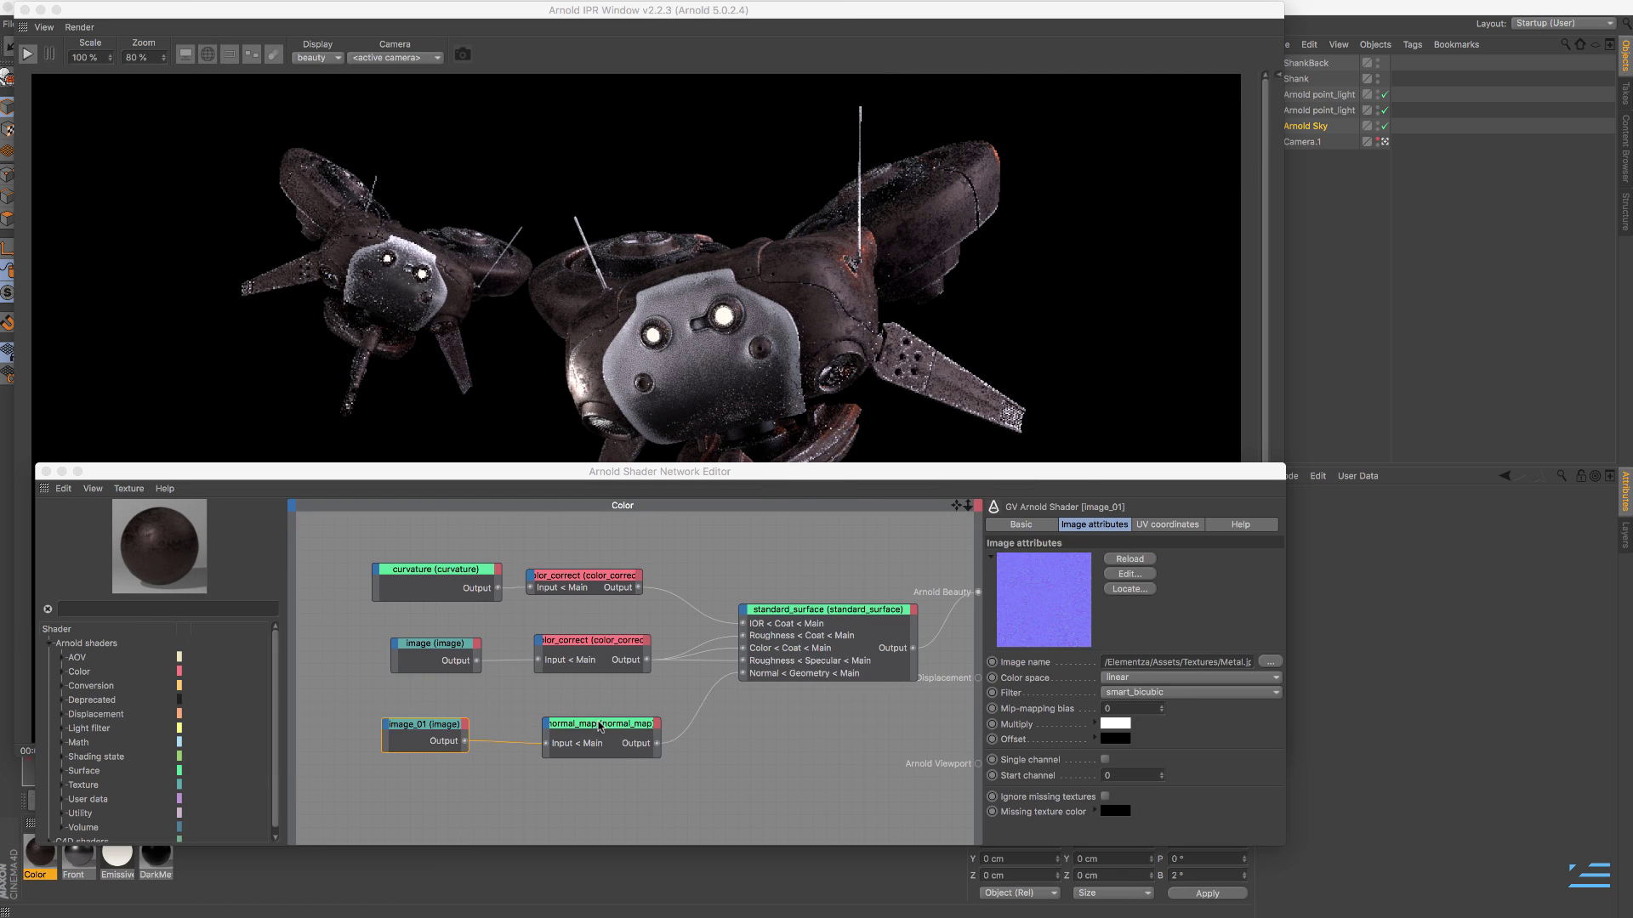
- Search the shader list for 'imag', then 'nor'
{"action": "left_click", "coordinate": [592, 782]}
{"action": "left_click_drag", "start_coordinate": [567, 476], "coordinate": [717, 374]}
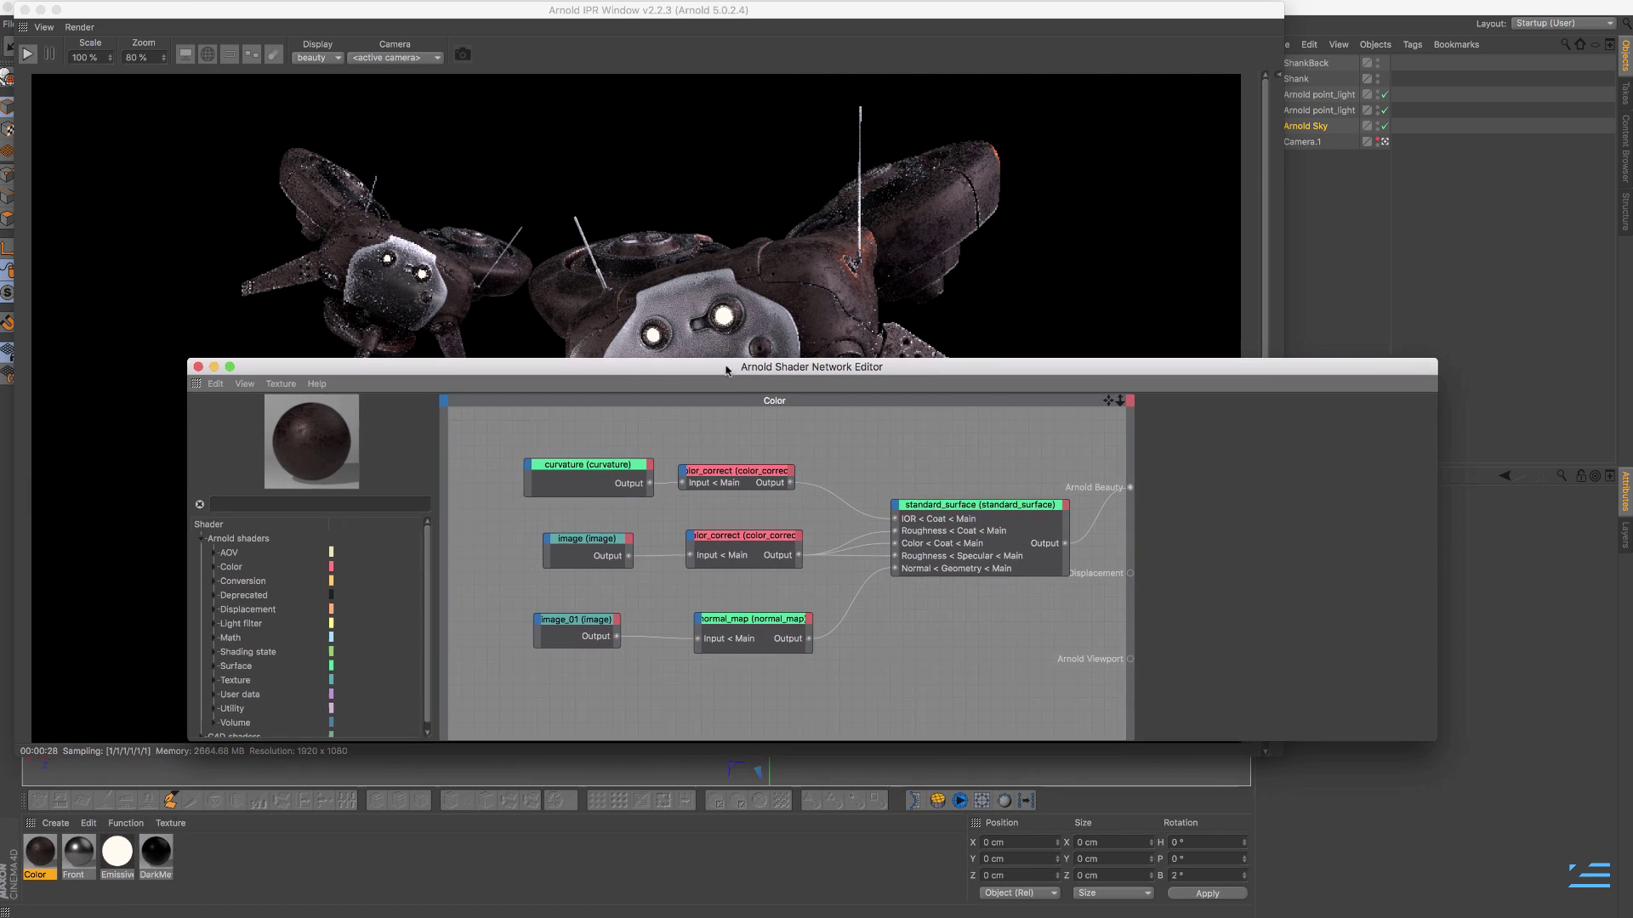
{"action": "left_click", "coordinate": [366, 506]}
{"action": "type", "text": "image"}
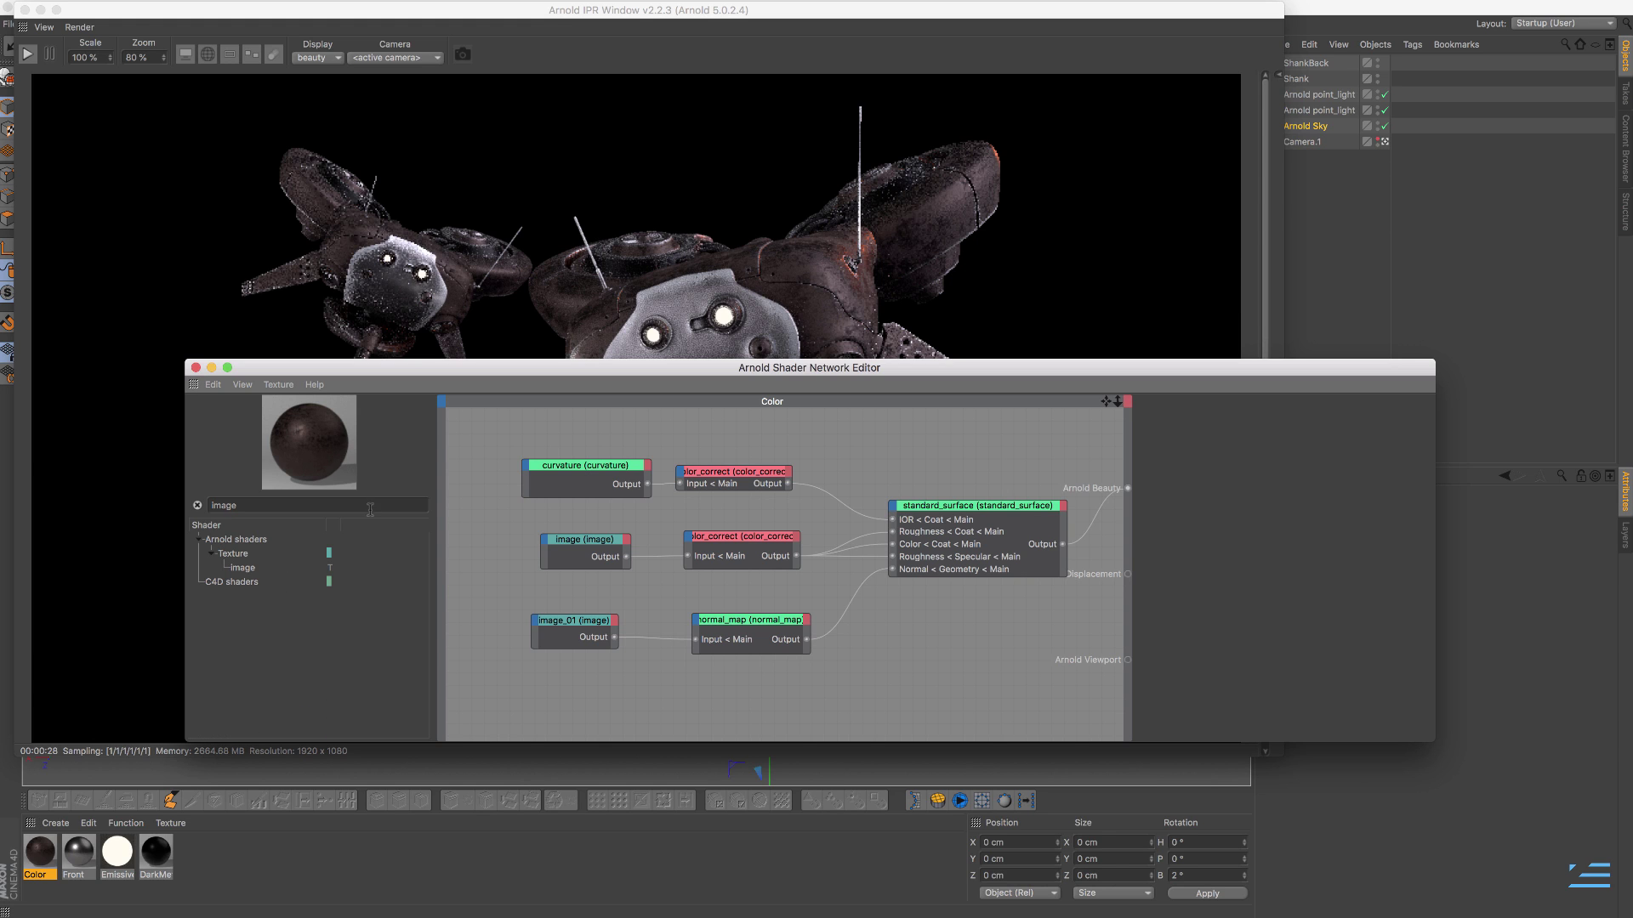
{"action": "key", "text": "super+a"}
{"action": "type", "text": "nor"}
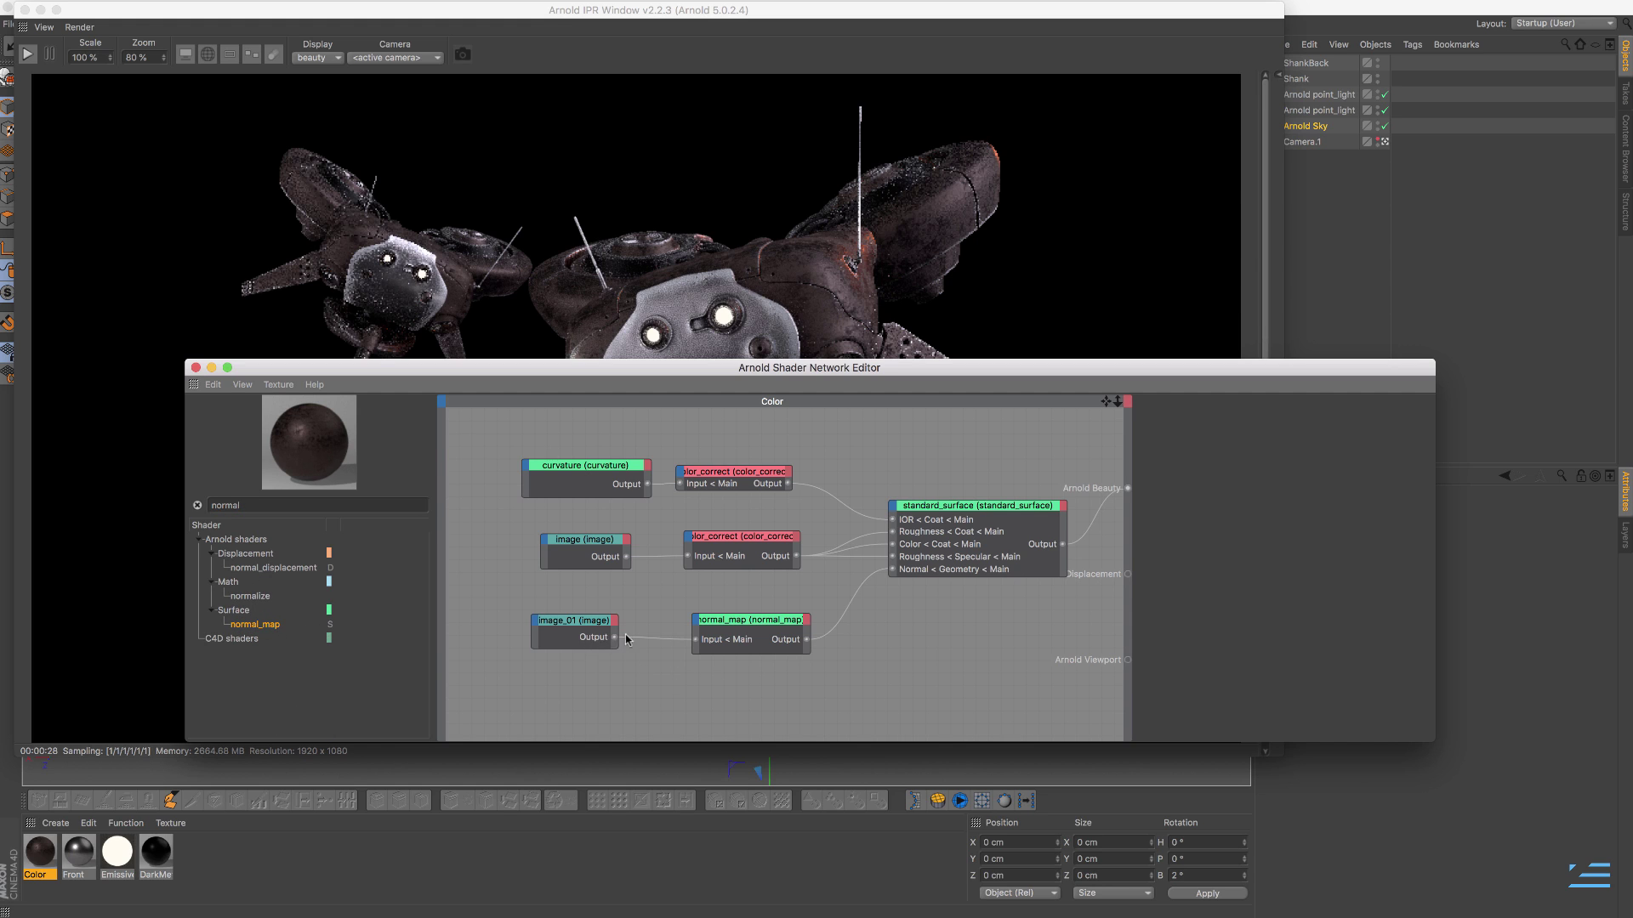
- Reconnect image_01's wire to the normal_map node's Input
{"action": "left_click_drag", "start_coordinate": [642, 640], "coordinate": [699, 622]}
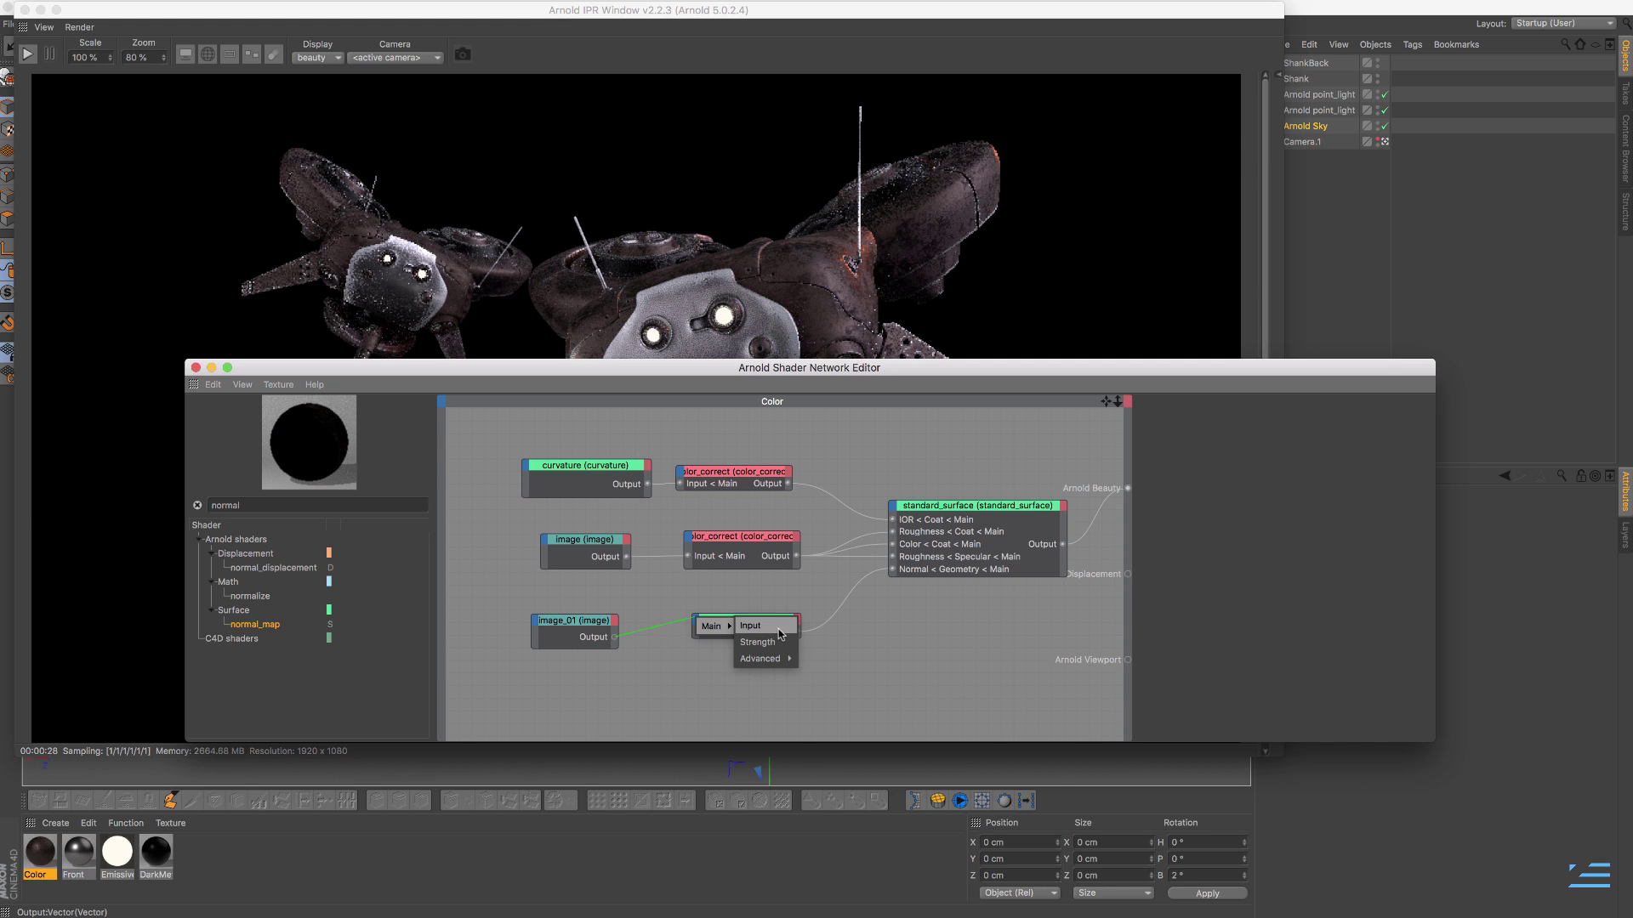
{"action": "left_click", "coordinate": [751, 633]}
{"action": "left_click", "coordinate": [751, 634]}
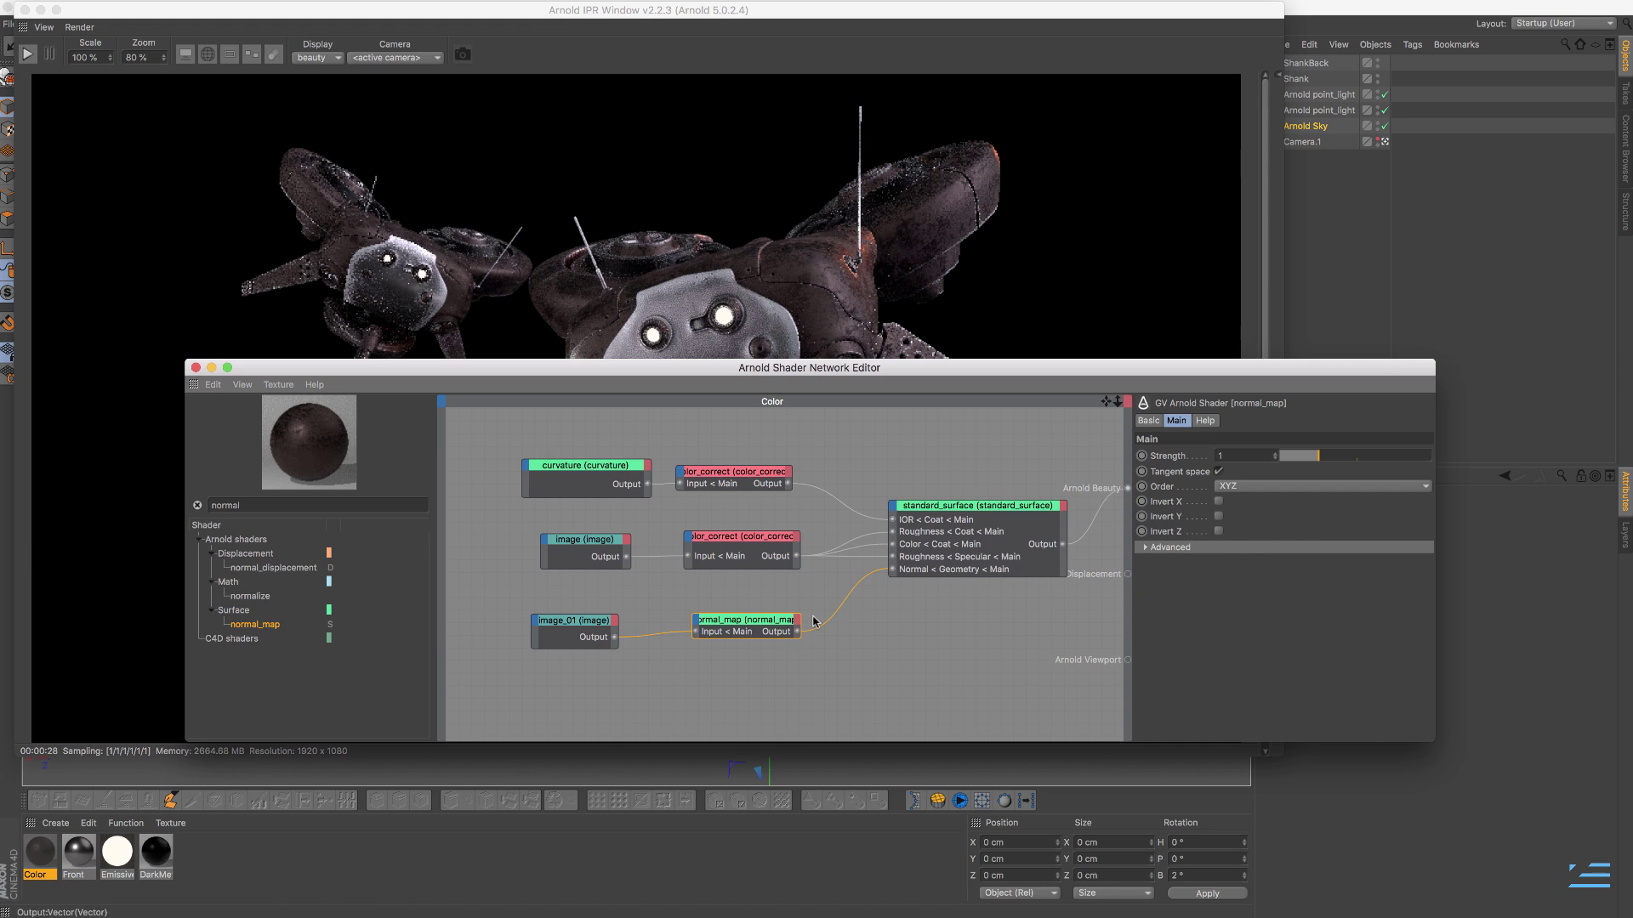
- Wire normal_map's output into standard_surface's Main > Geometry > Normal input
{"action": "left_click_drag", "start_coordinate": [885, 527], "coordinate": [891, 509]}
{"action": "left_click_drag", "start_coordinate": [793, 635], "coordinate": [895, 510]}
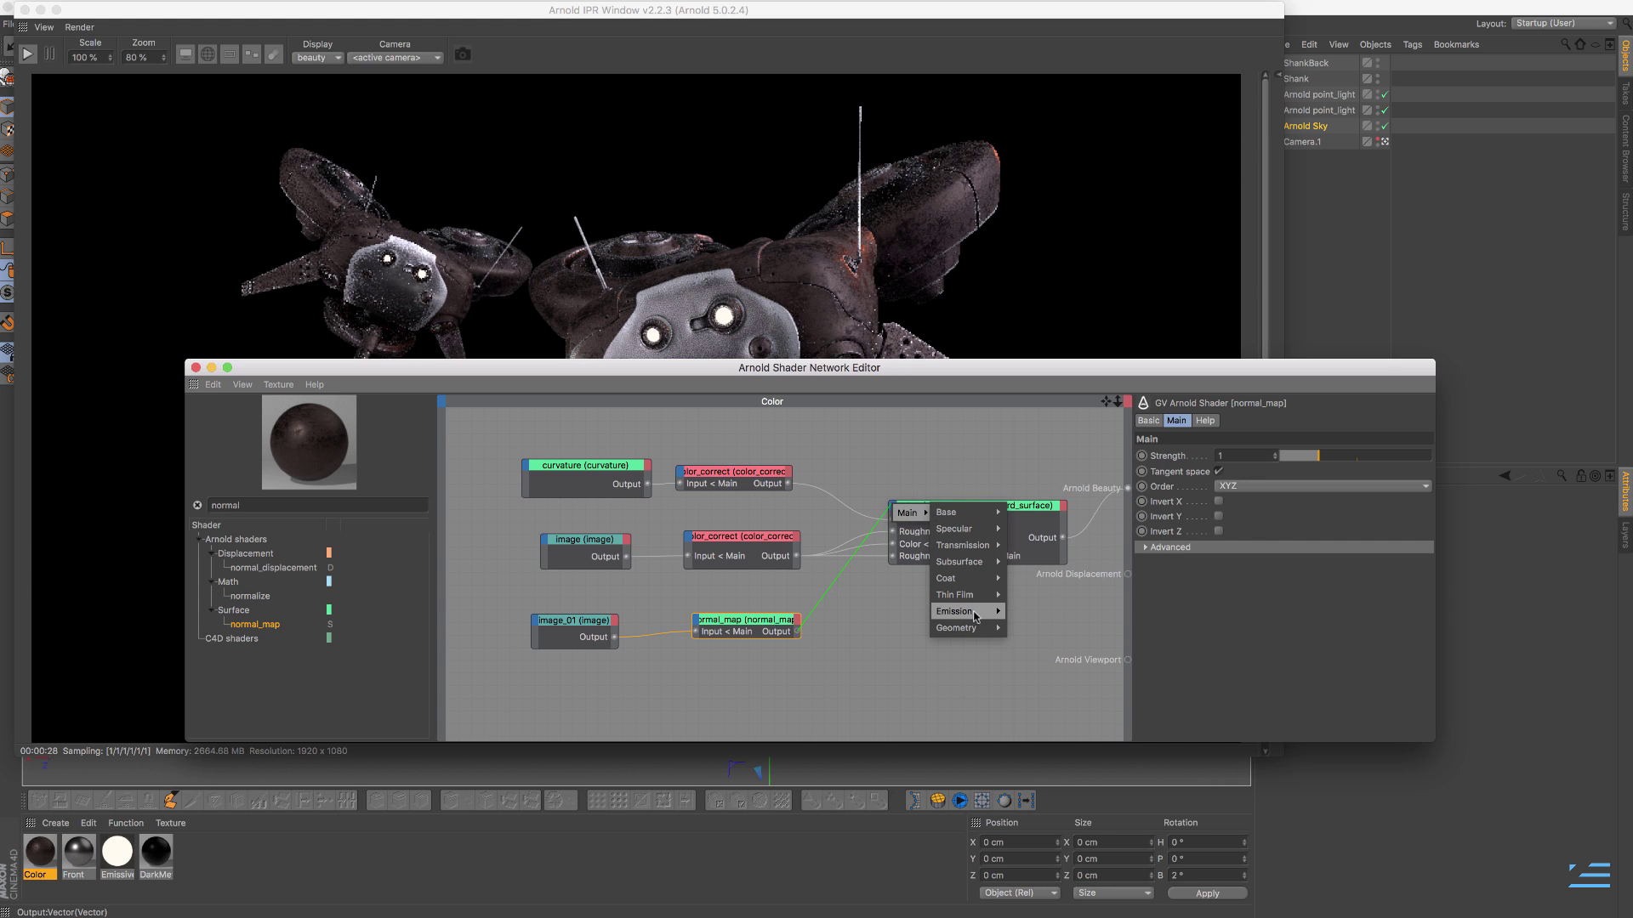
{"action": "mouse_move", "coordinate": [958, 628]}
{"action": "left_click", "coordinate": [1027, 644]}
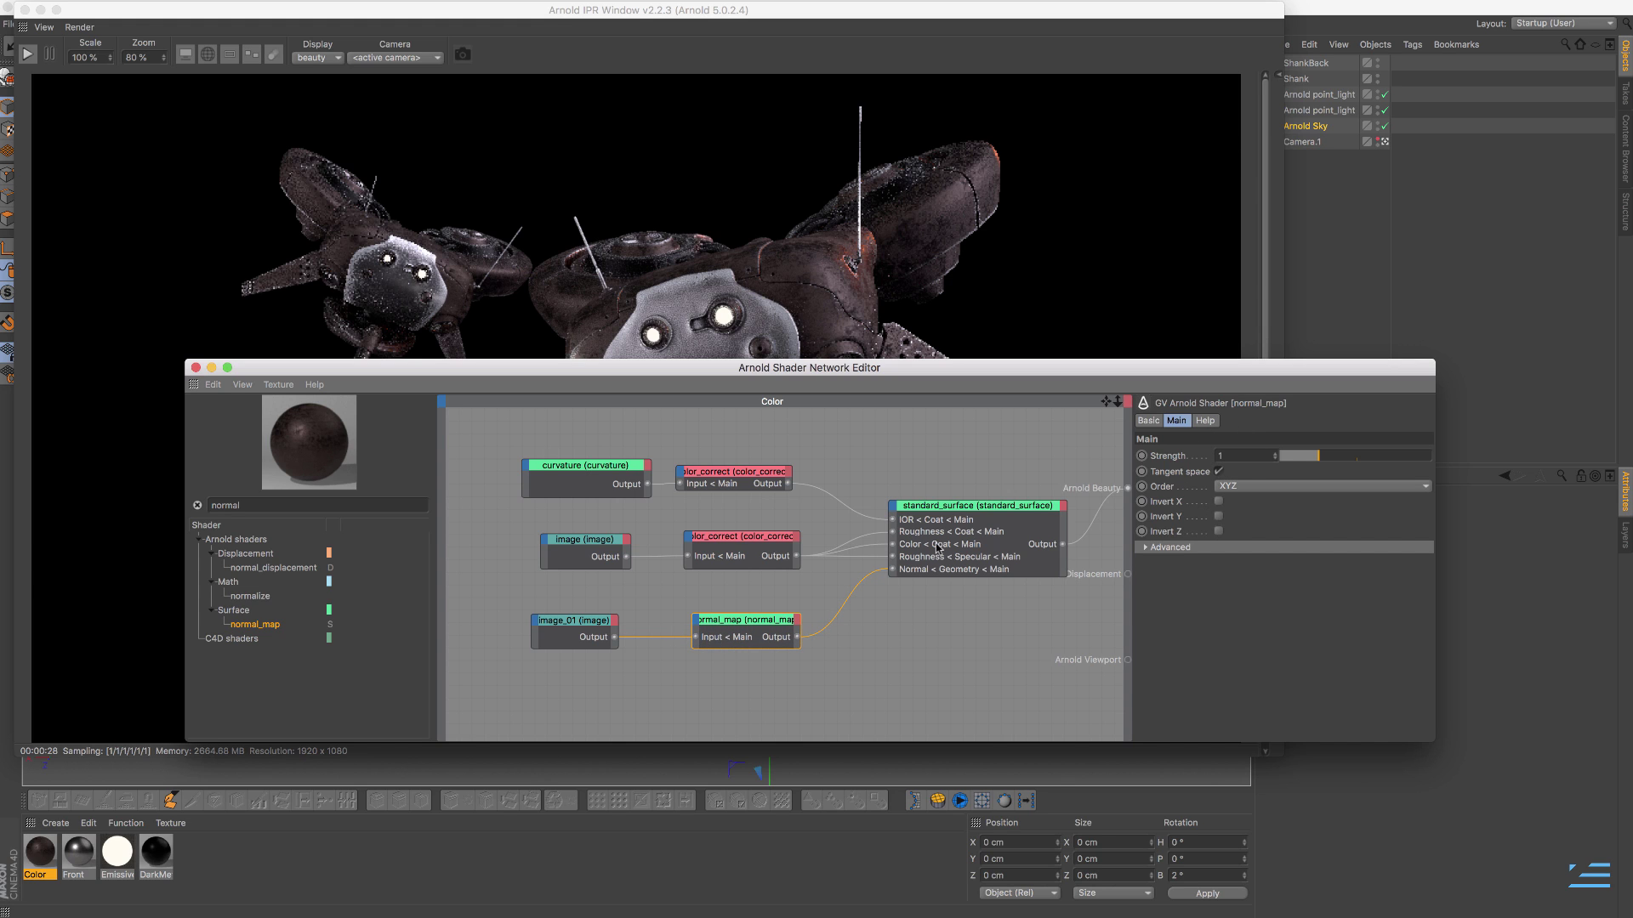
{"action": "left_click", "coordinate": [566, 620]}
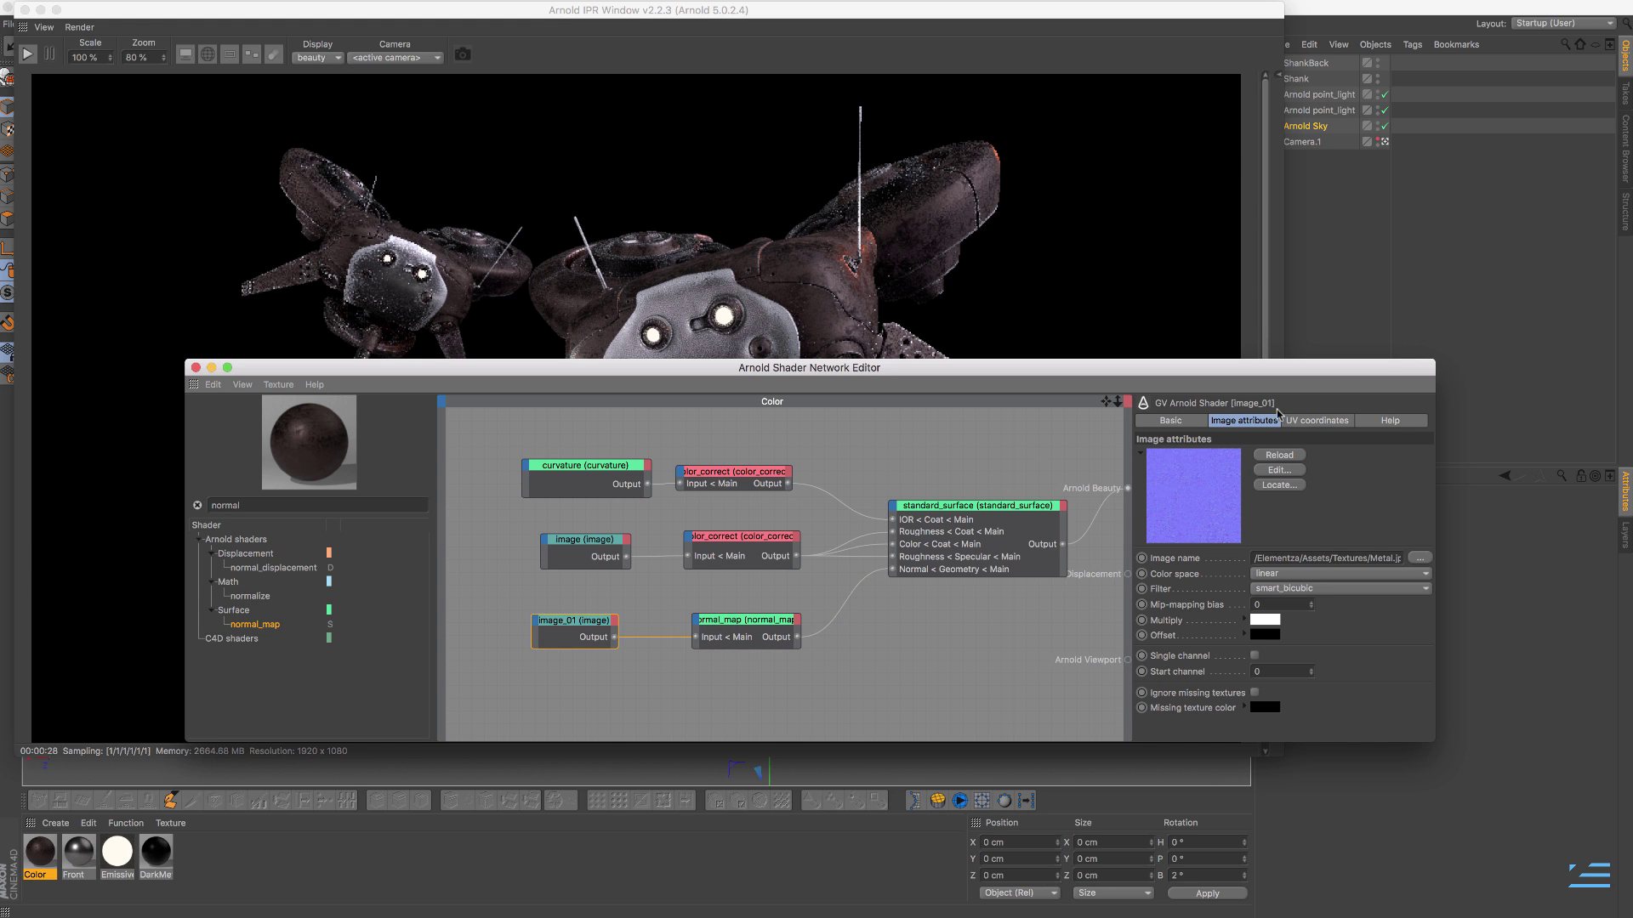
{"action": "left_click_drag", "start_coordinate": [681, 371], "coordinate": [571, 391]}
- Inspect the normal_map and image node settings in the shader editor
{"action": "left_click", "coordinate": [641, 649]}
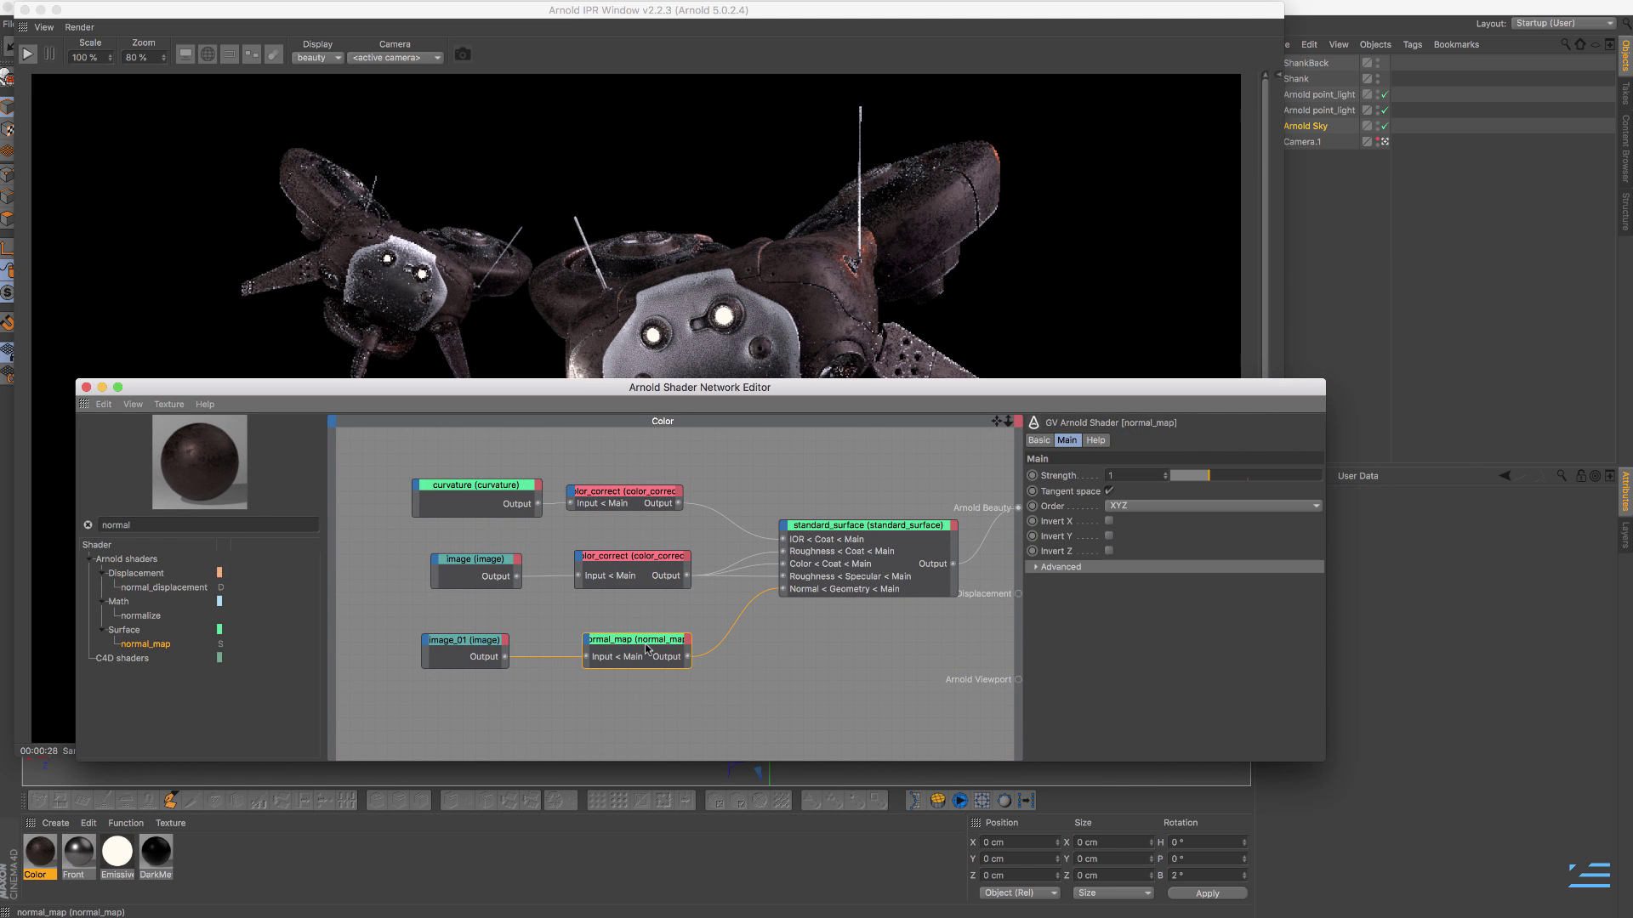
{"action": "left_click_drag", "start_coordinate": [771, 385], "coordinate": [767, 401]}
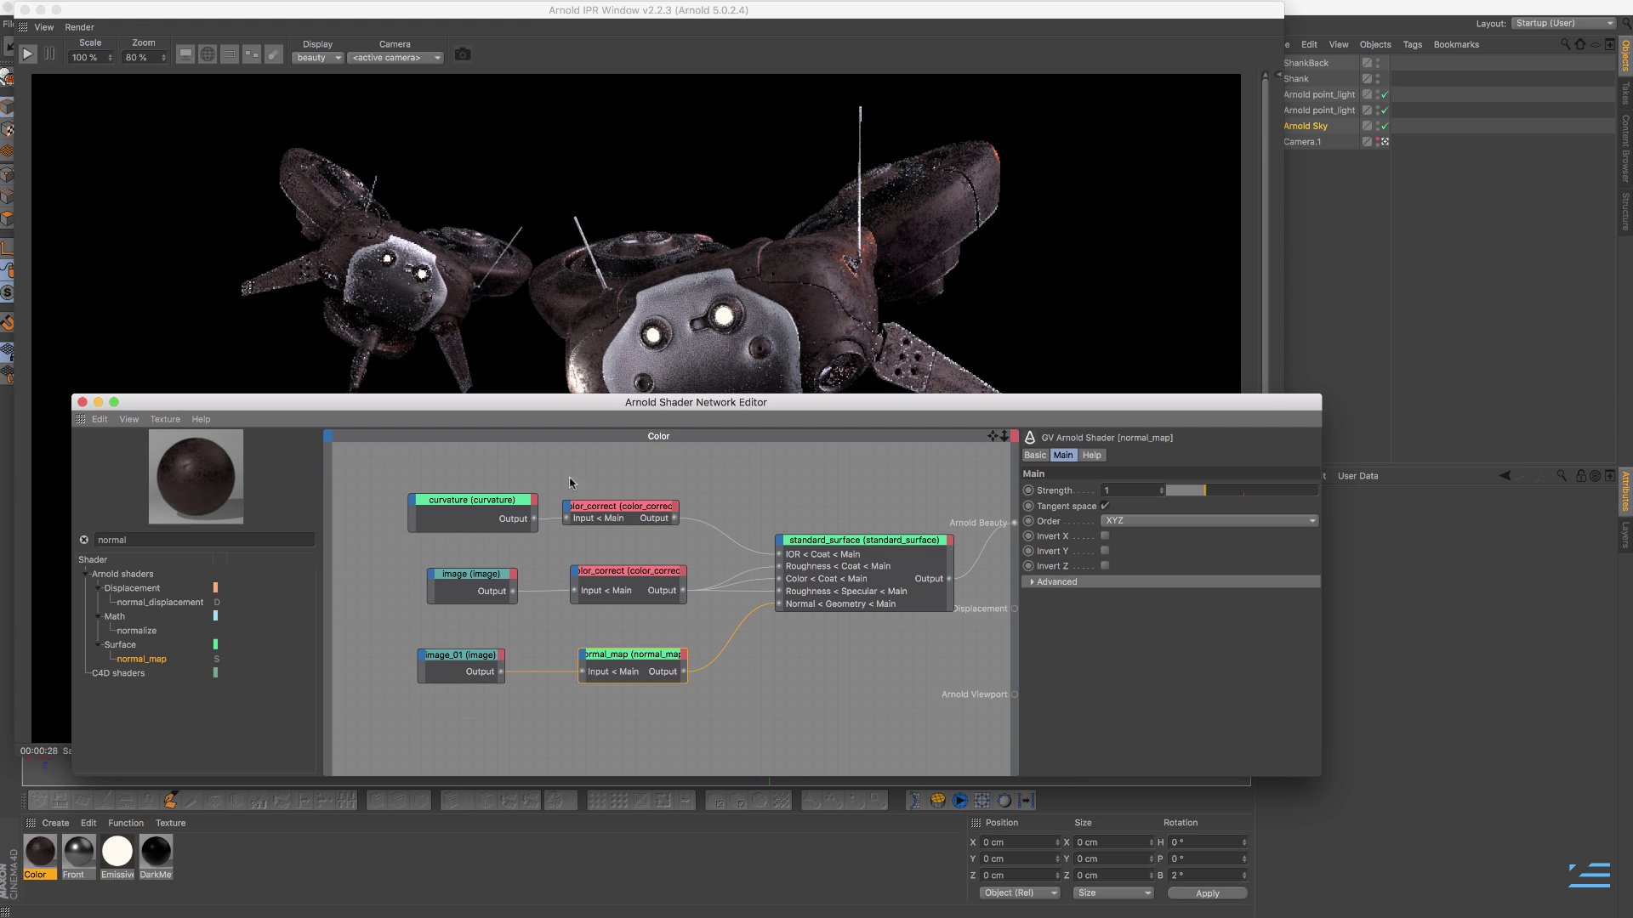
{"action": "left_click_drag", "start_coordinate": [484, 587], "coordinate": [468, 582]}
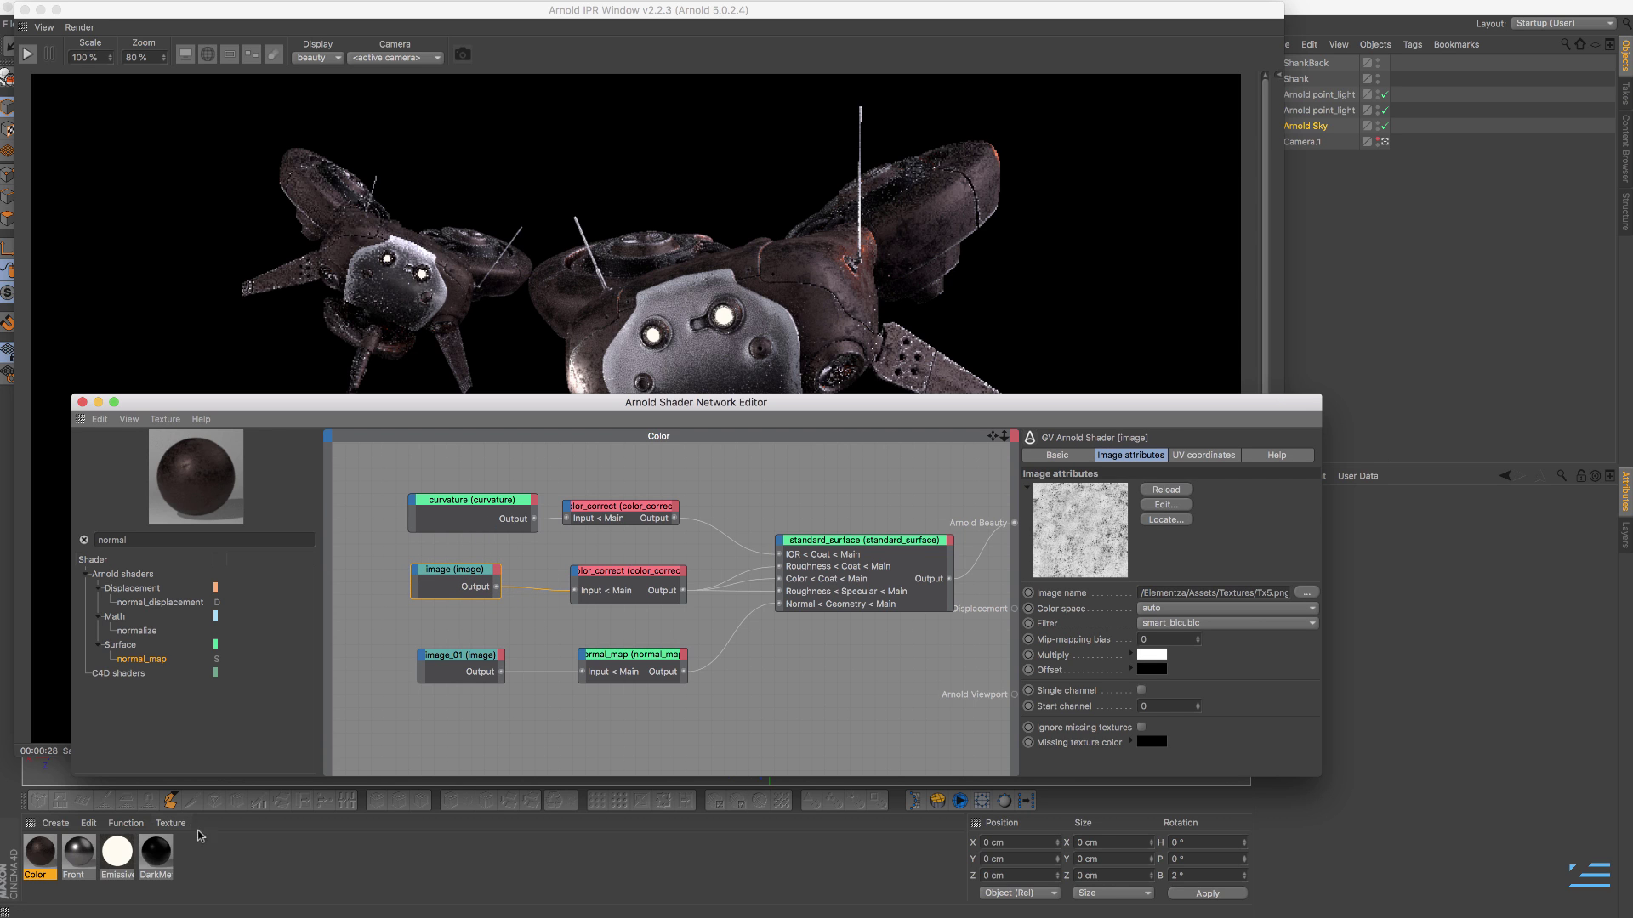
- Rewire the top color_correct from IOR to Arnold Beauty, then search 'cu' for curvature
{"action": "left_click", "coordinate": [754, 550]}
{"action": "left_click_drag", "start_coordinate": [676, 518], "coordinate": [1015, 523]}
{"action": "left_click_drag", "start_coordinate": [139, 543], "coordinate": [65, 536]}
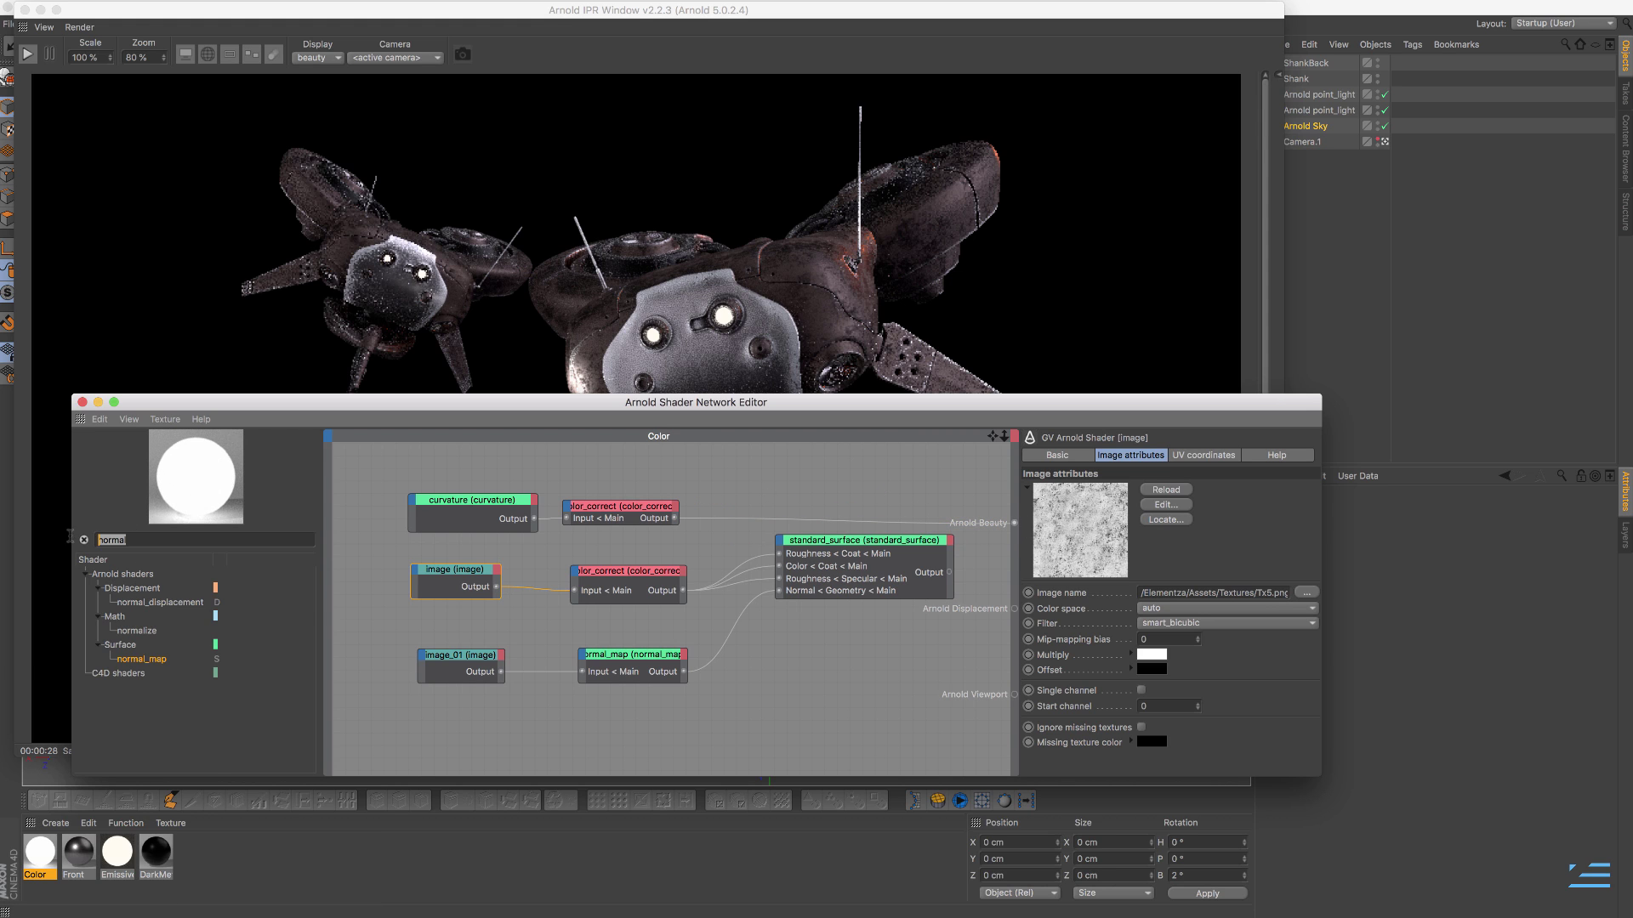
{"action": "type", "text": "curv"}
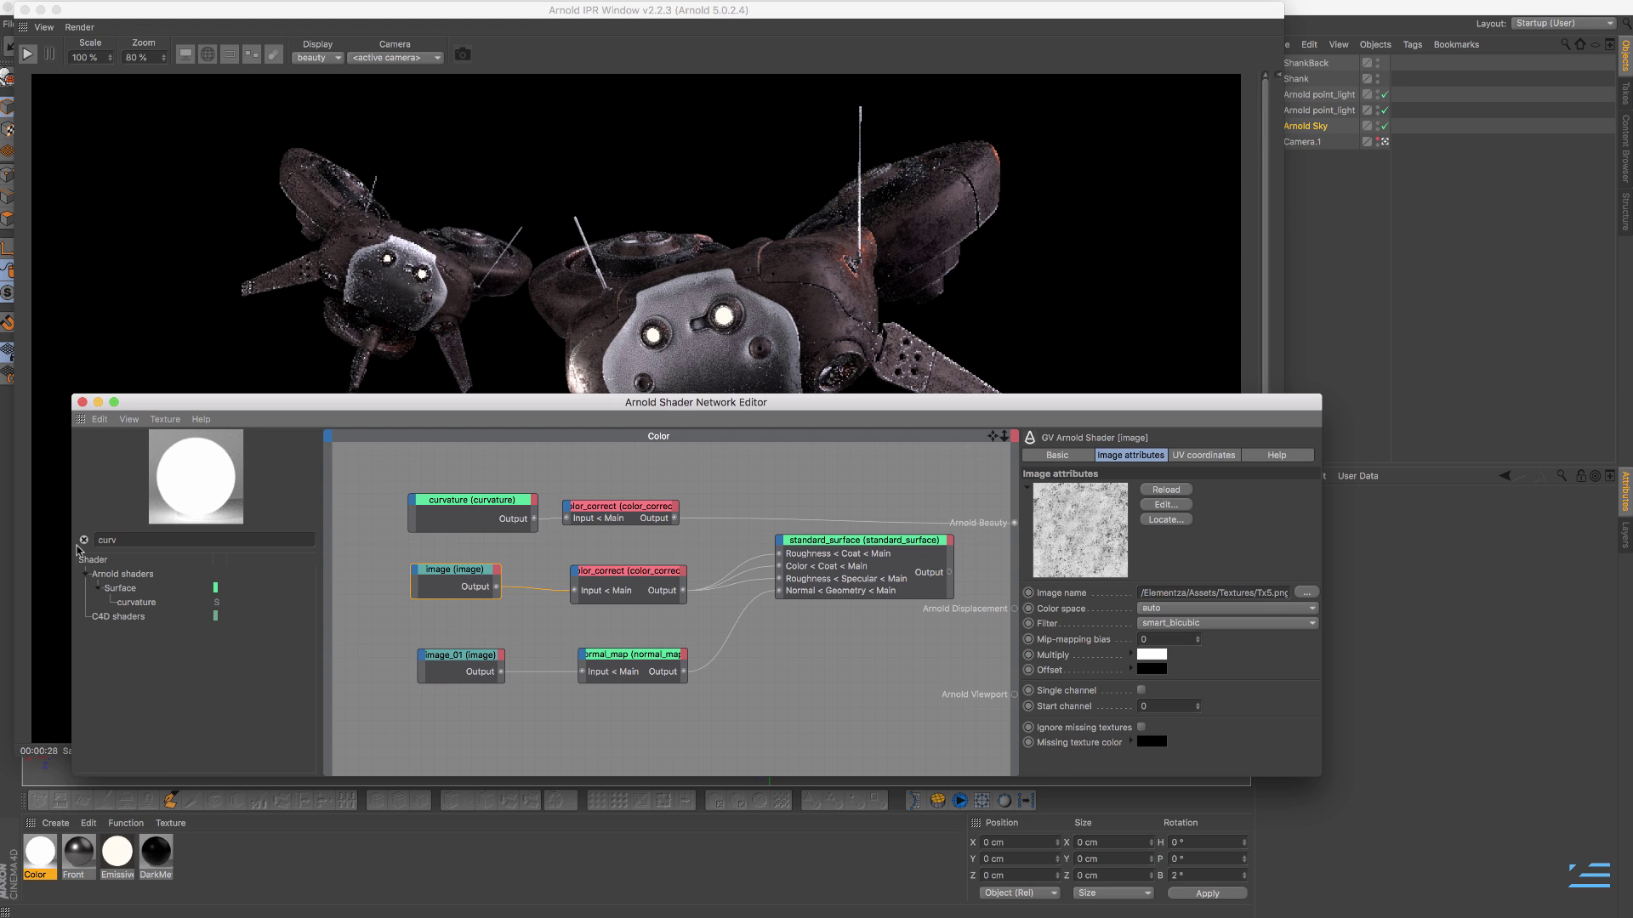
{"action": "left_click", "coordinate": [375, 563]}
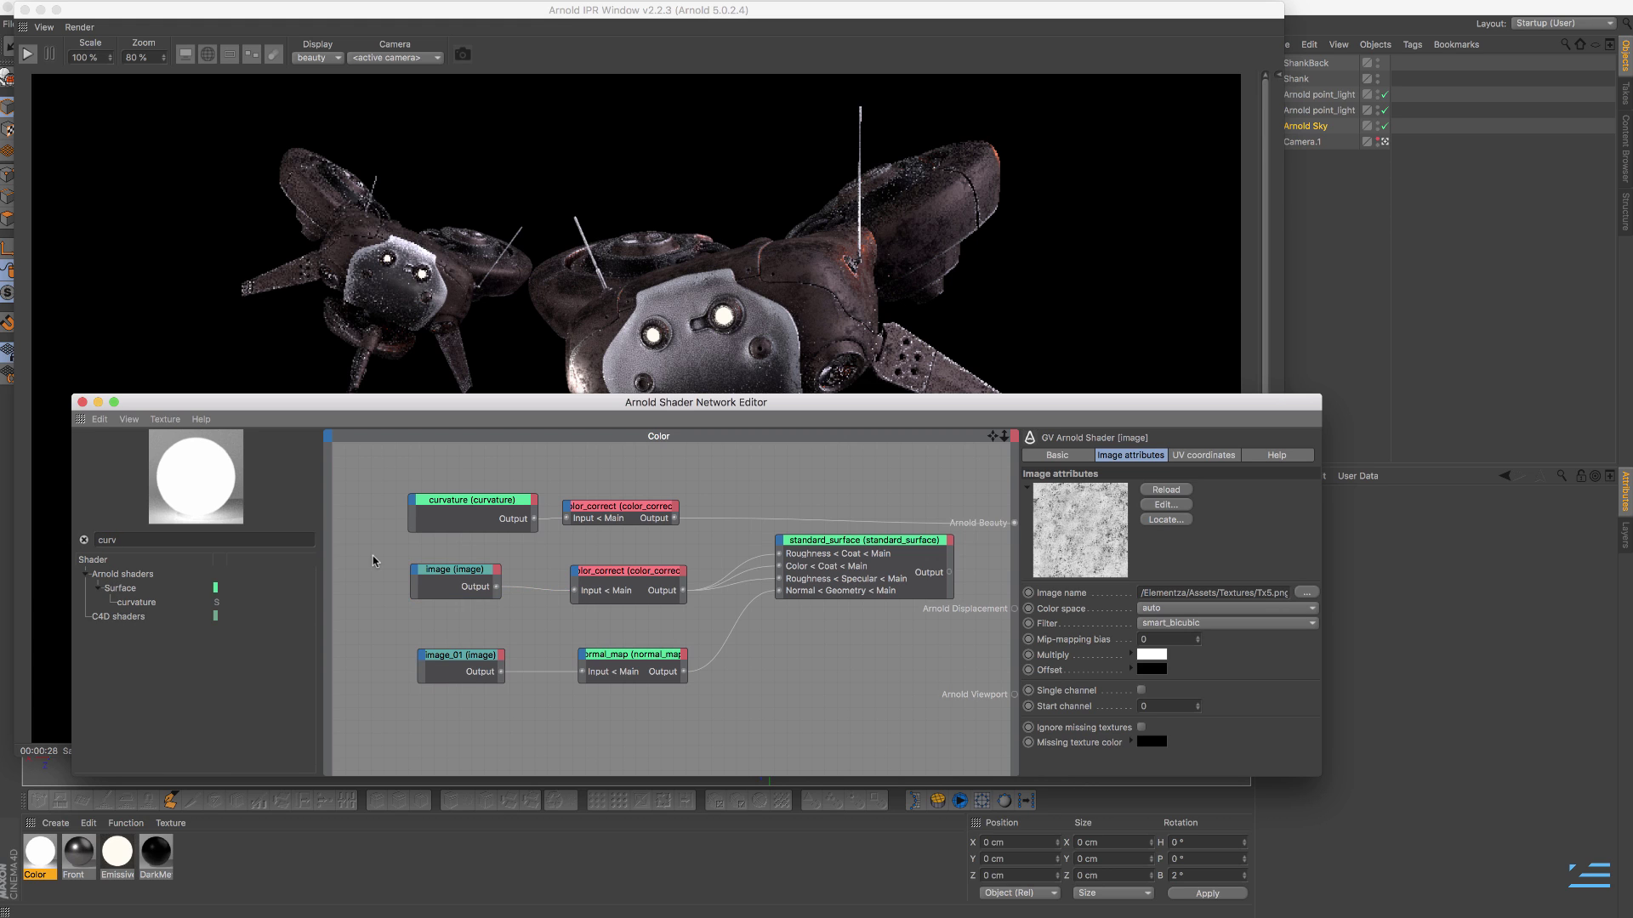
- Start the Arnold interactive render with the curvature node selected
{"action": "left_click", "coordinate": [467, 500]}
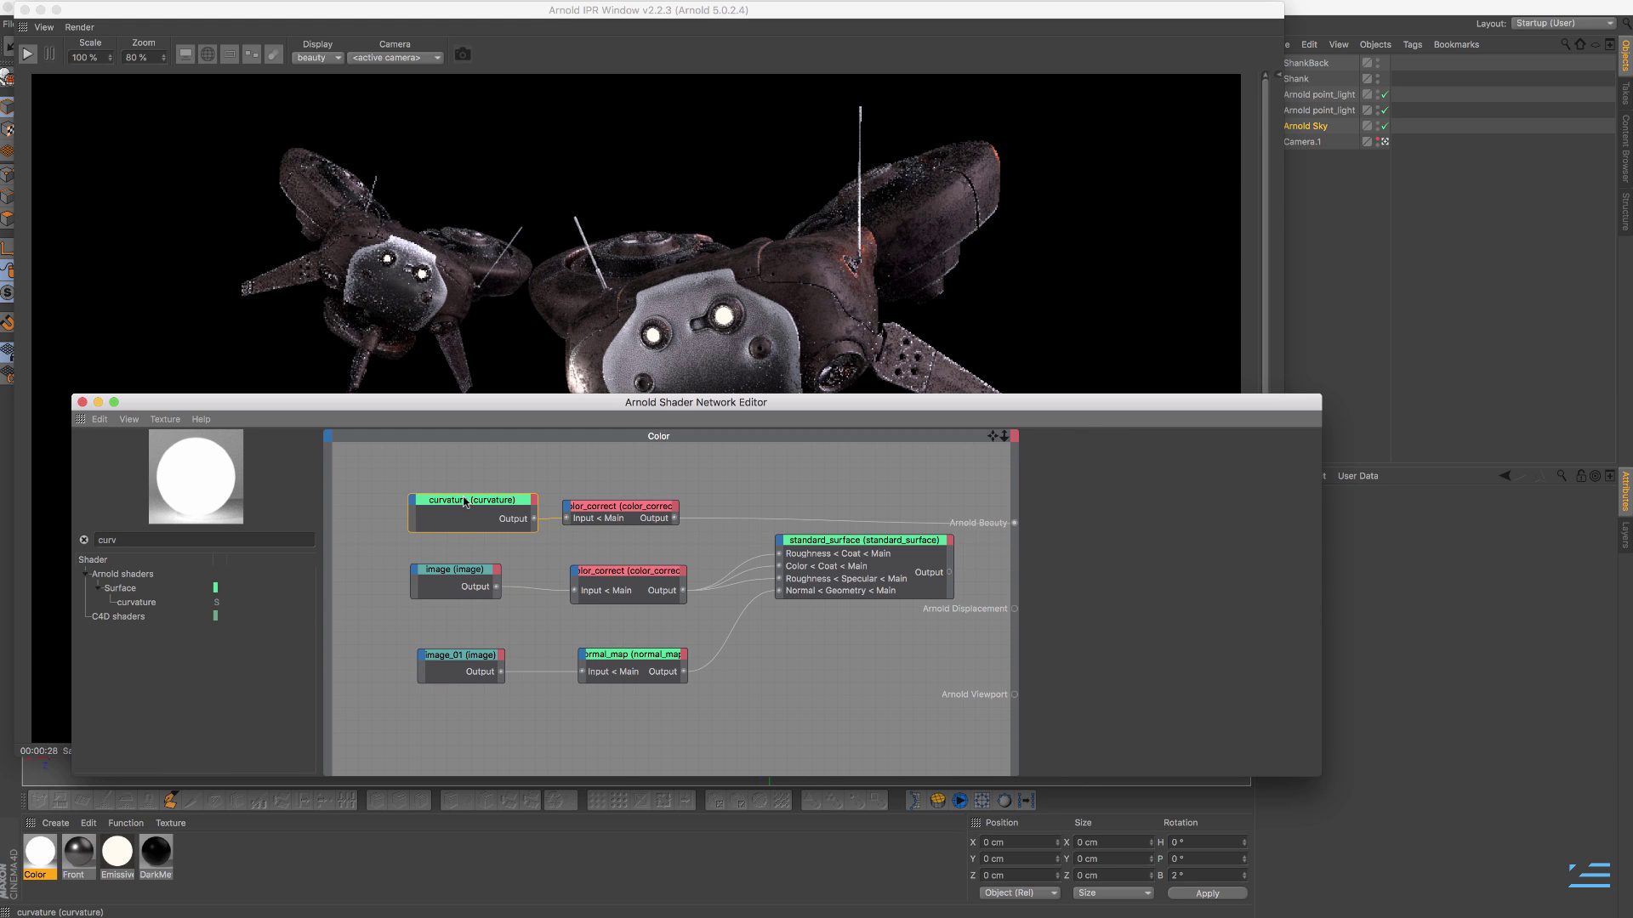
{"action": "left_click", "coordinate": [28, 55]}
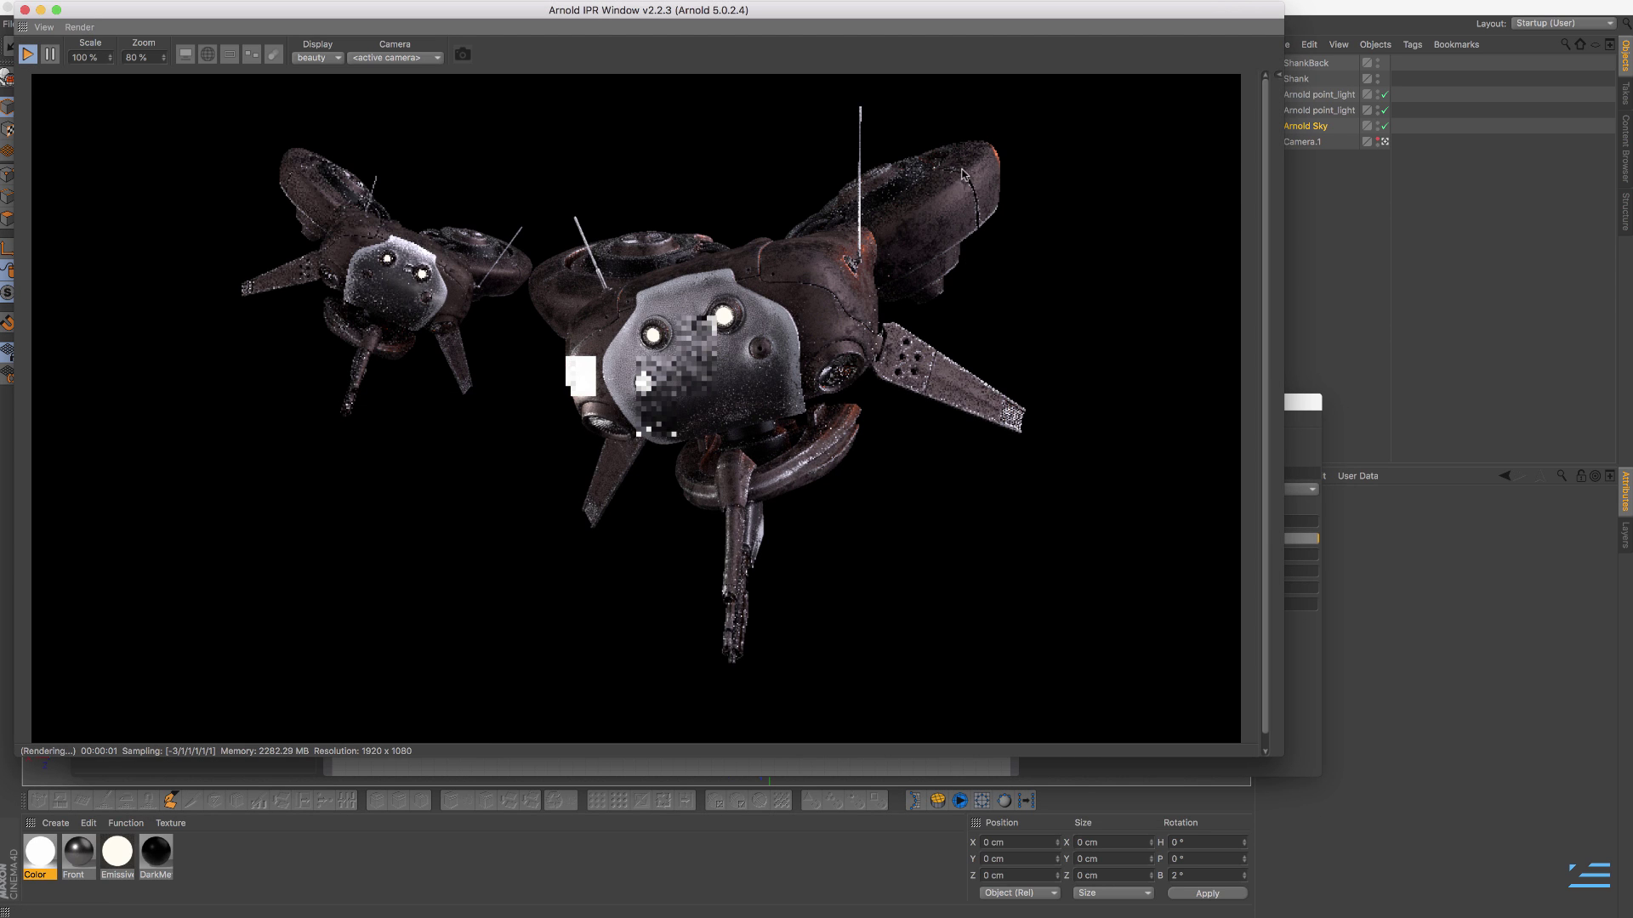
{"action": "left_click", "coordinate": [1301, 417]}
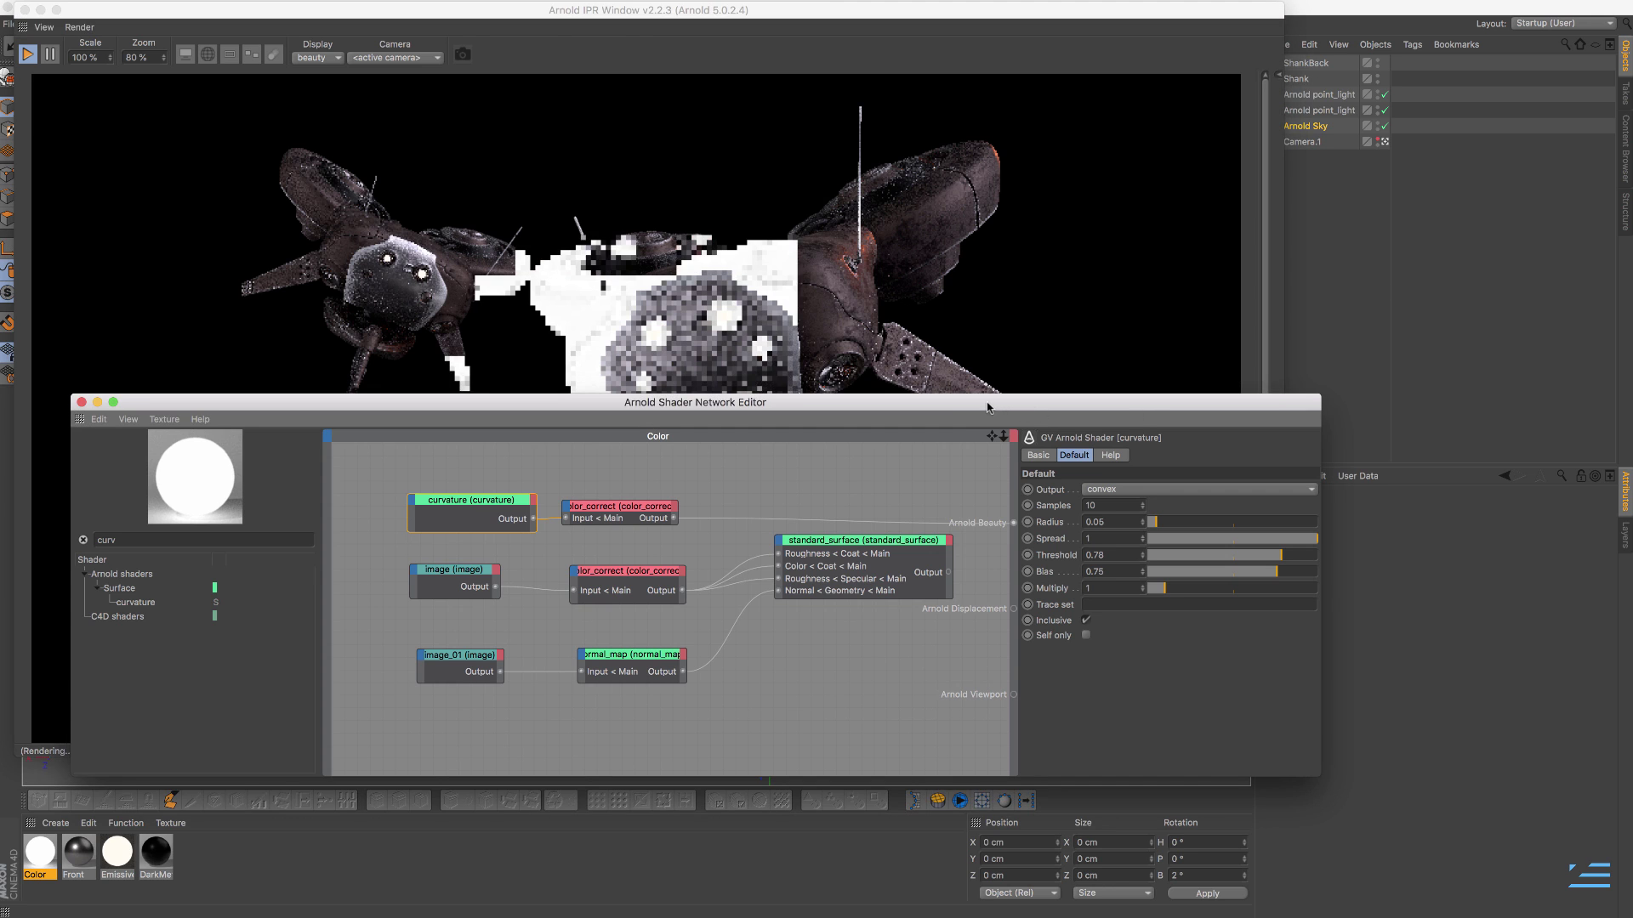
{"action": "mouse_move", "coordinate": [966, 406]}
{"action": "left_mouse_down"}
{"action": "mouse_move", "coordinate": [981, 388]}
{"action": "mouse_move", "coordinate": [968, 404]}
{"action": "left_mouse_up"}
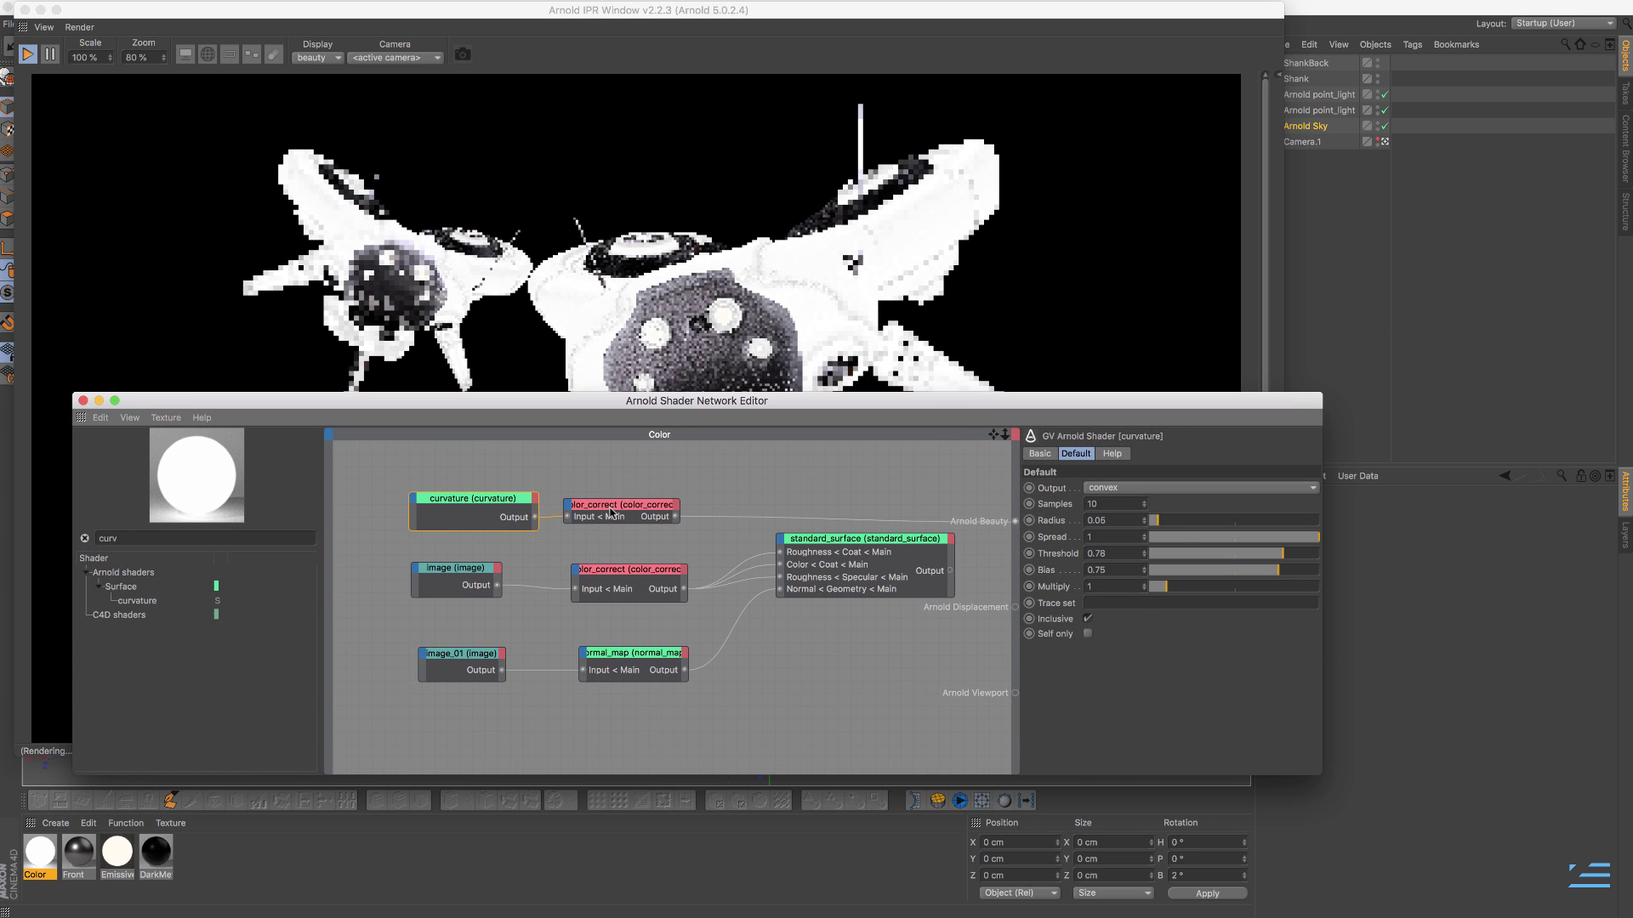
- Move the Beauty-feeding color_correct node right and turn off its Invert option
{"action": "left_click", "coordinate": [627, 505]}
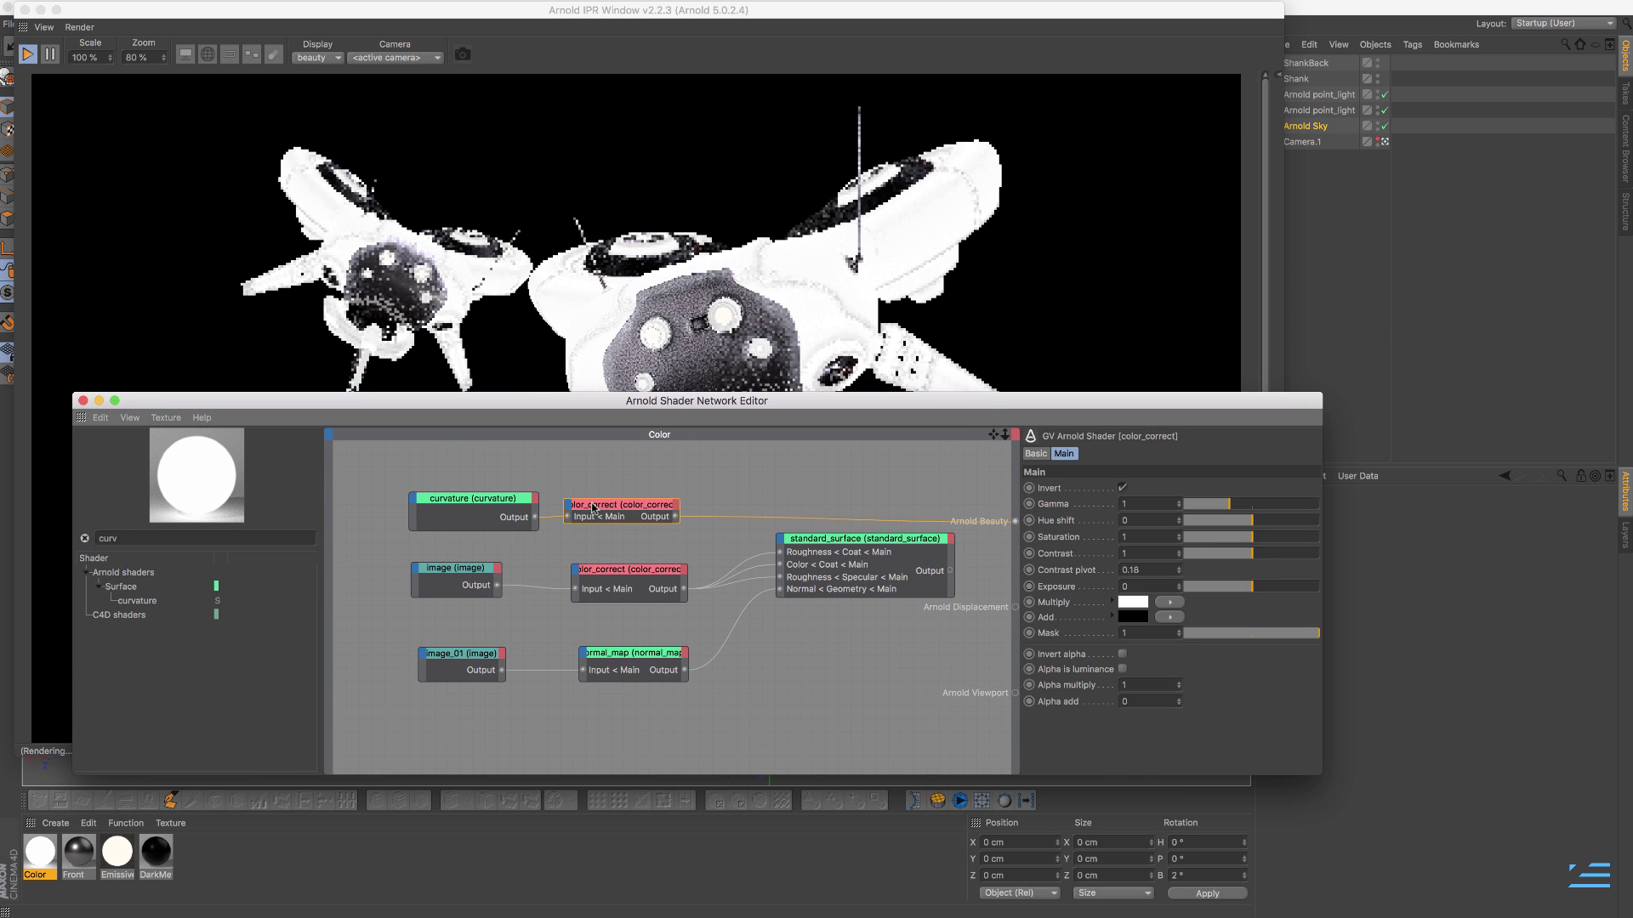
{"action": "left_click_drag", "start_coordinate": [593, 508], "coordinate": [636, 512]}
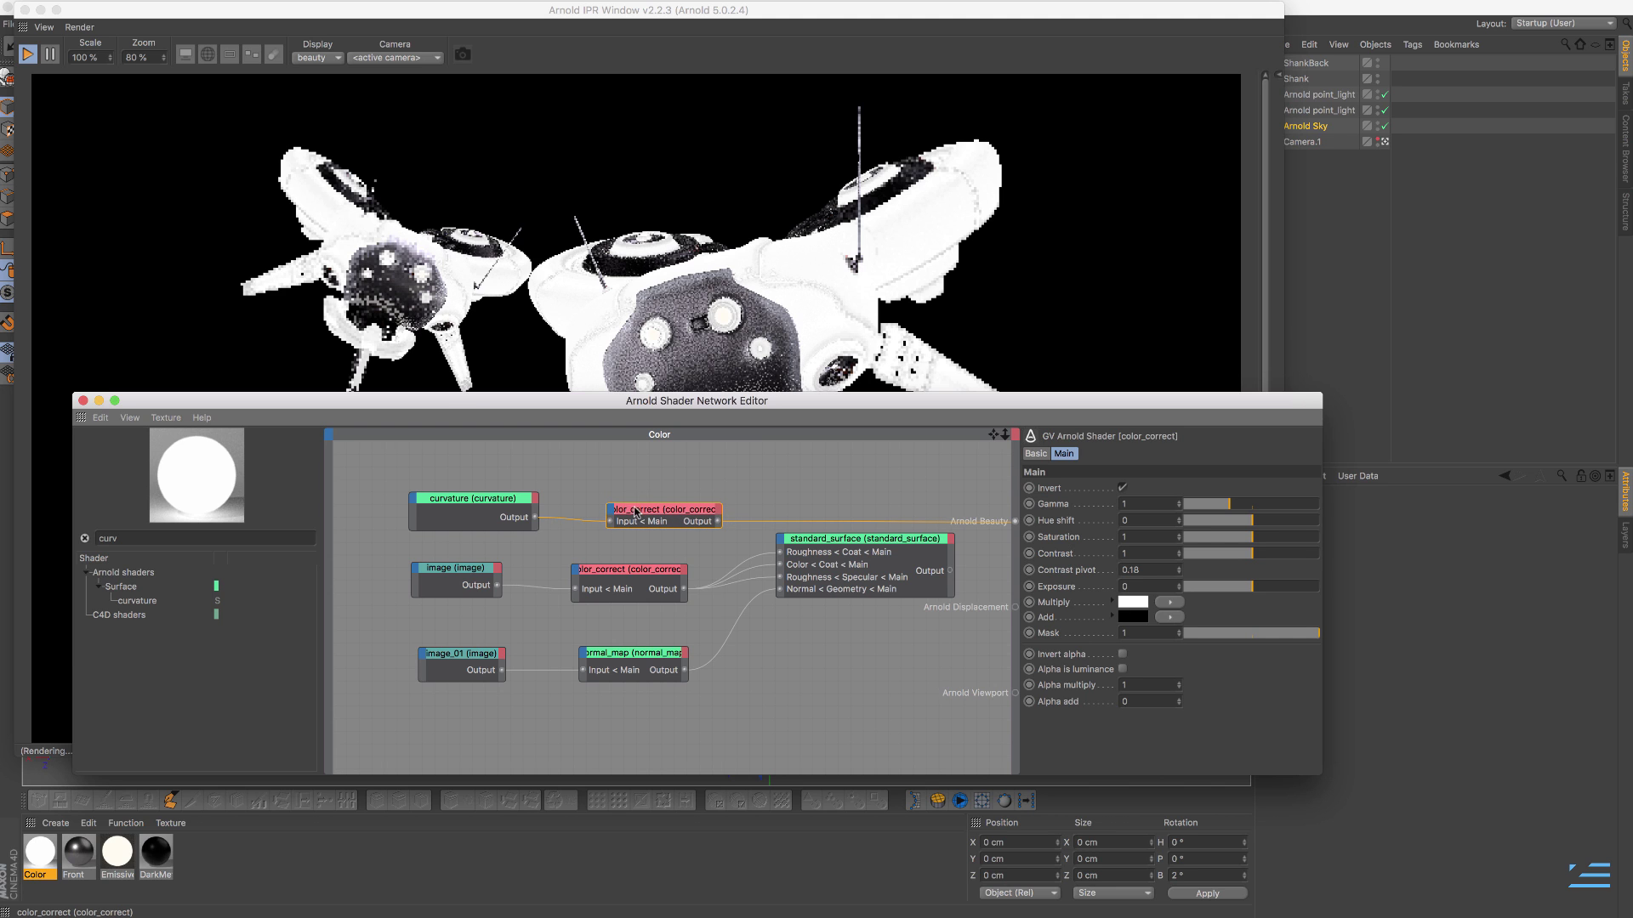
{"action": "left_click", "coordinate": [1122, 489]}
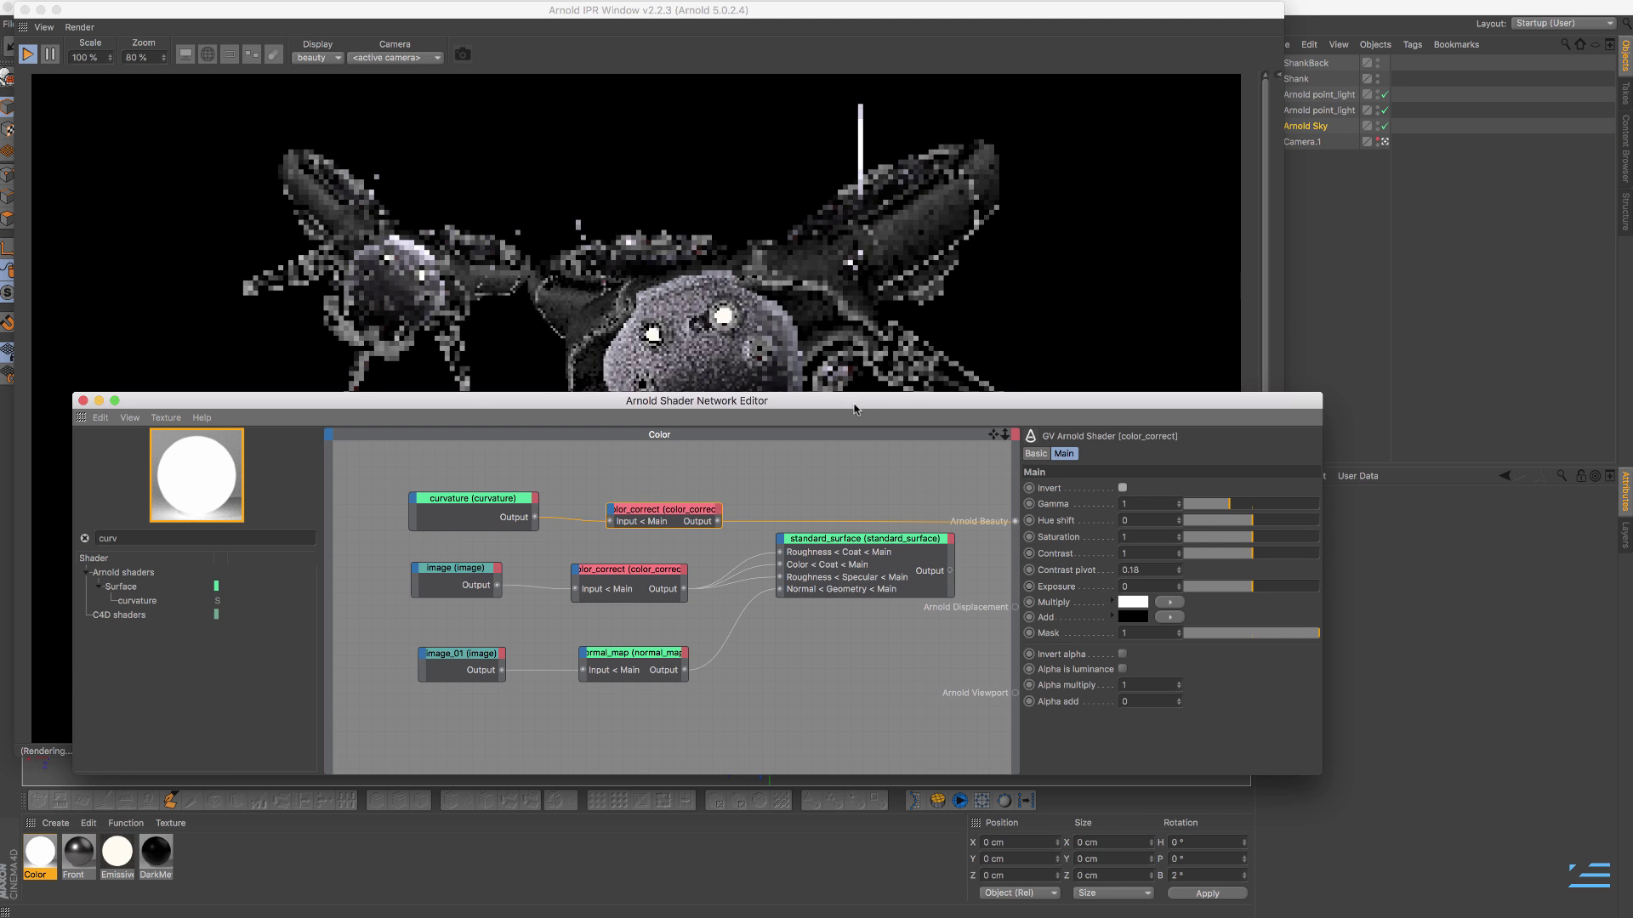
{"action": "left_click_drag", "start_coordinate": [854, 409], "coordinate": [844, 455]}
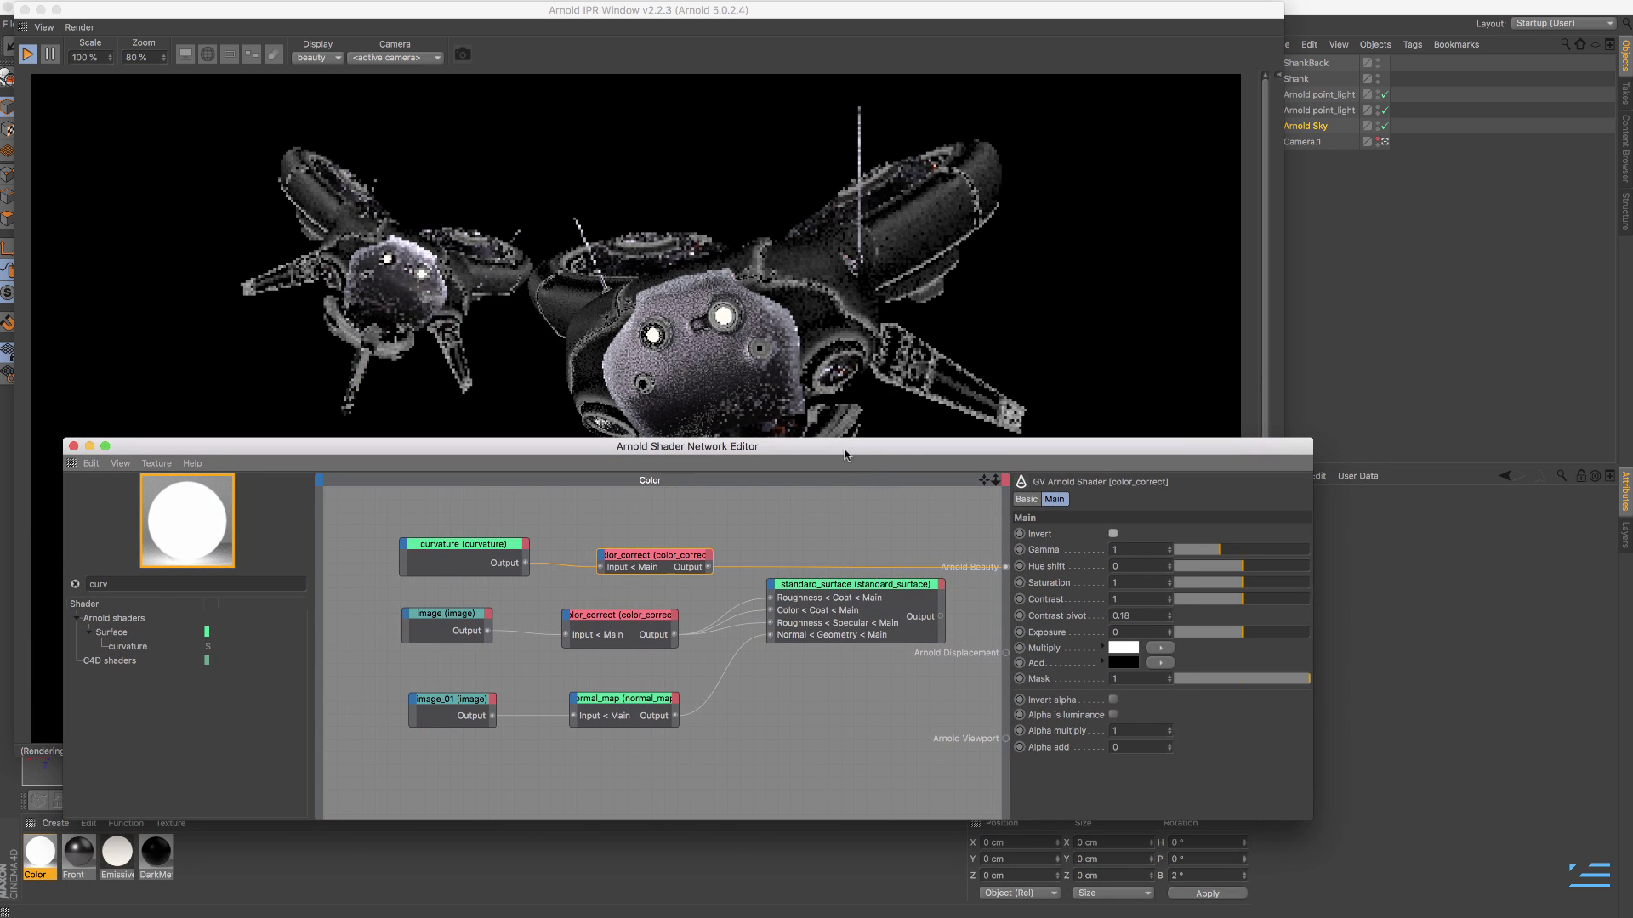
{"action": "left_click", "coordinate": [455, 547]}
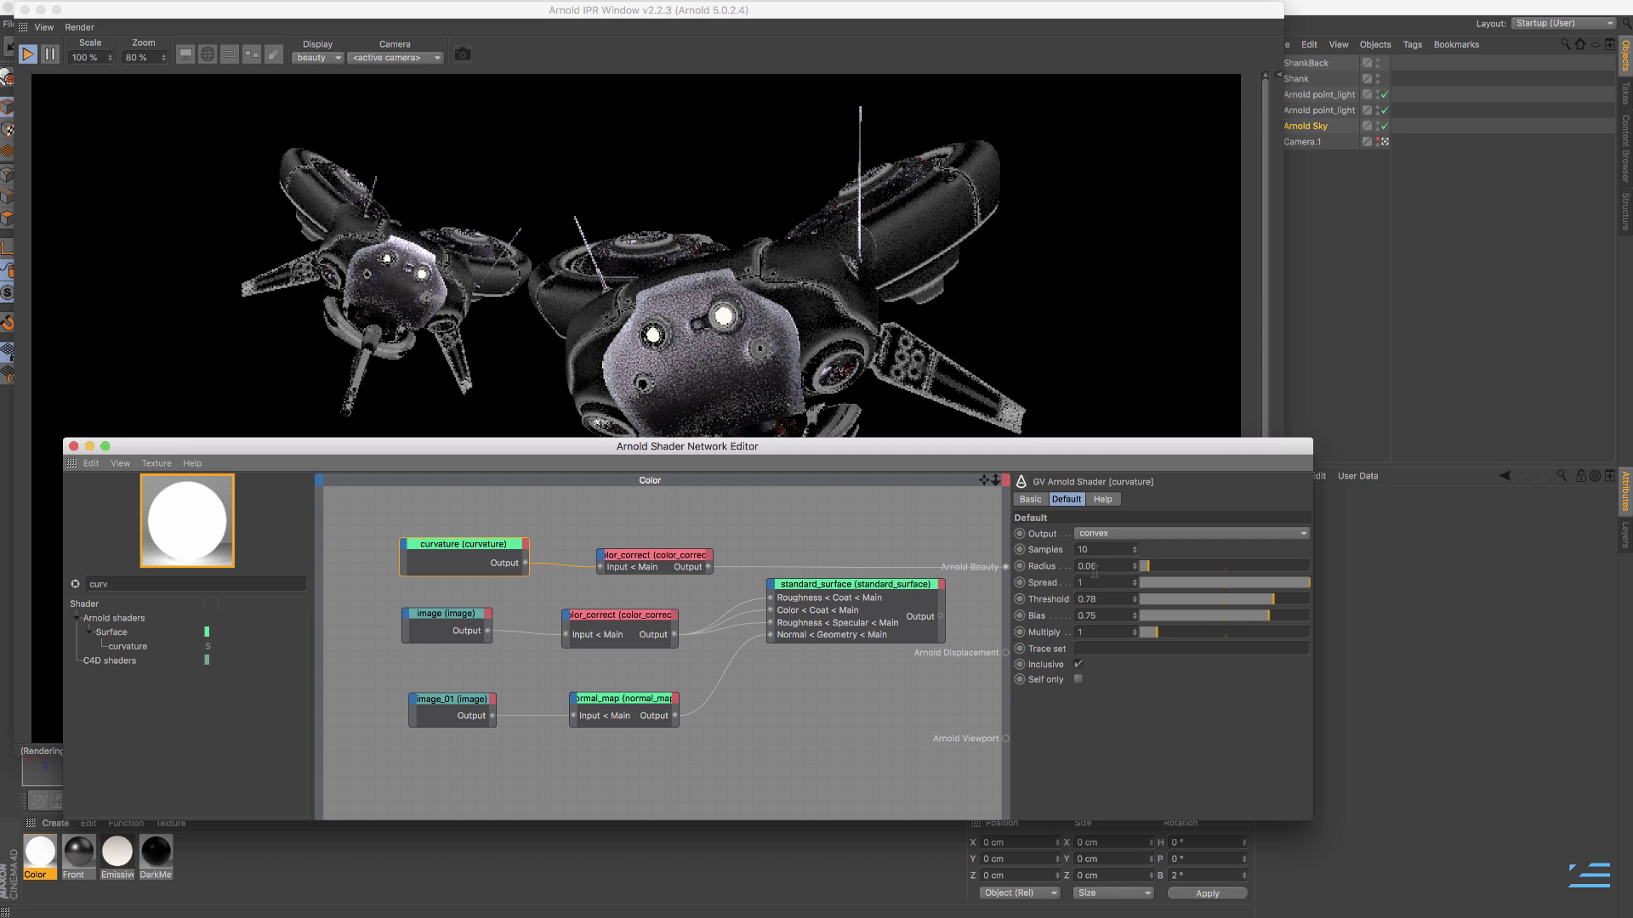
{"action": "left_click", "coordinate": [1088, 616]}
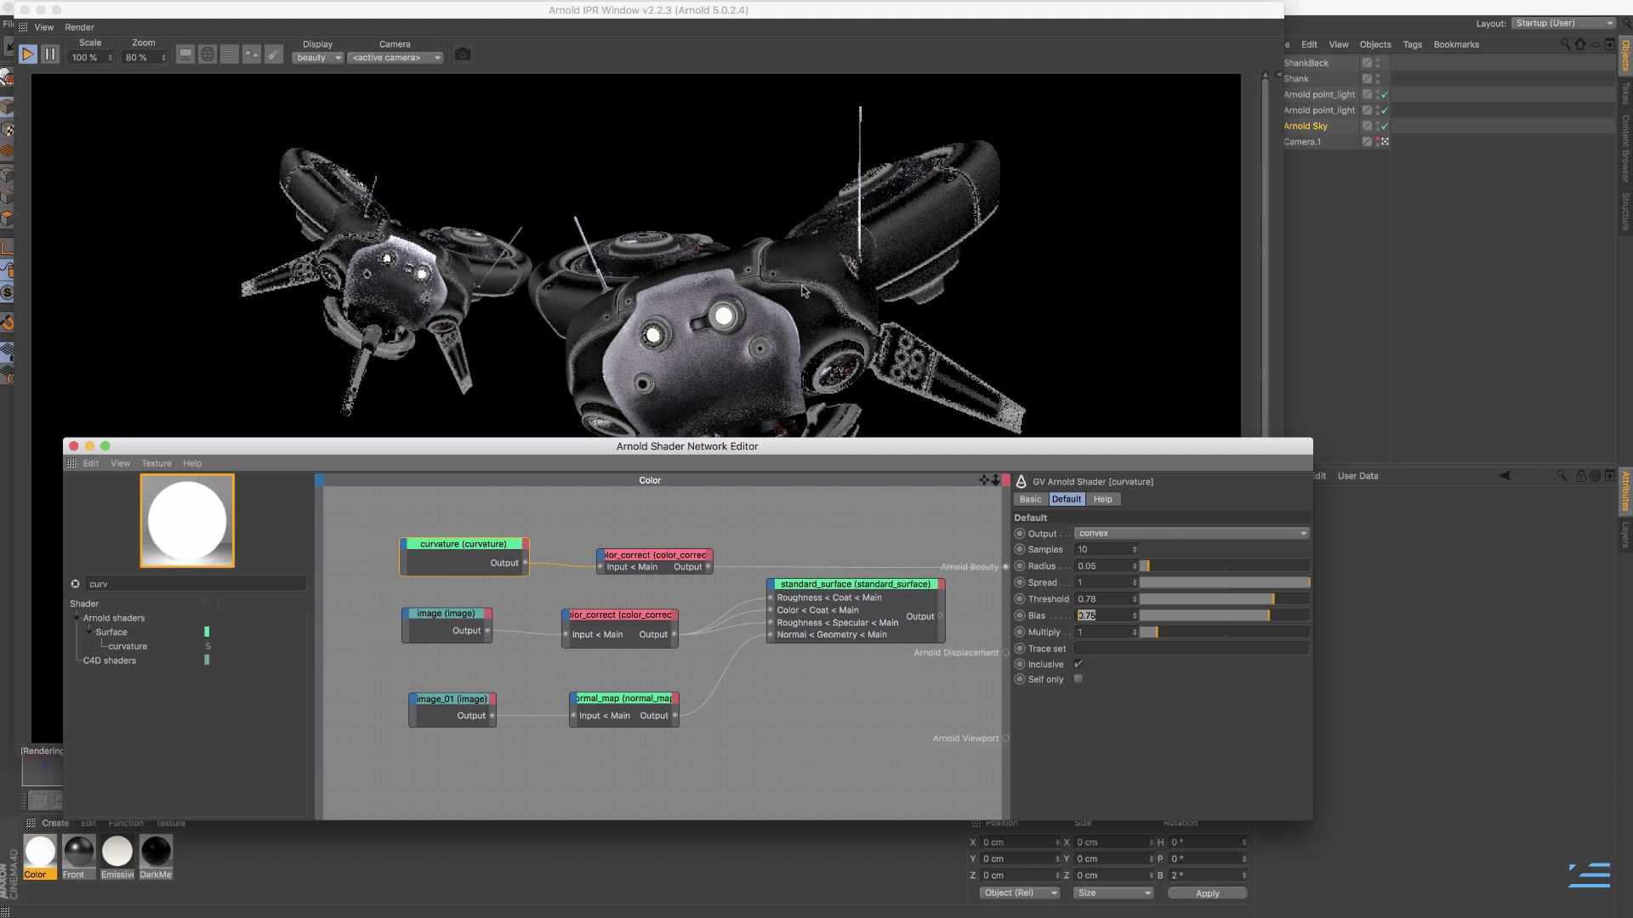
{"action": "left_click", "coordinate": [387, 258]}
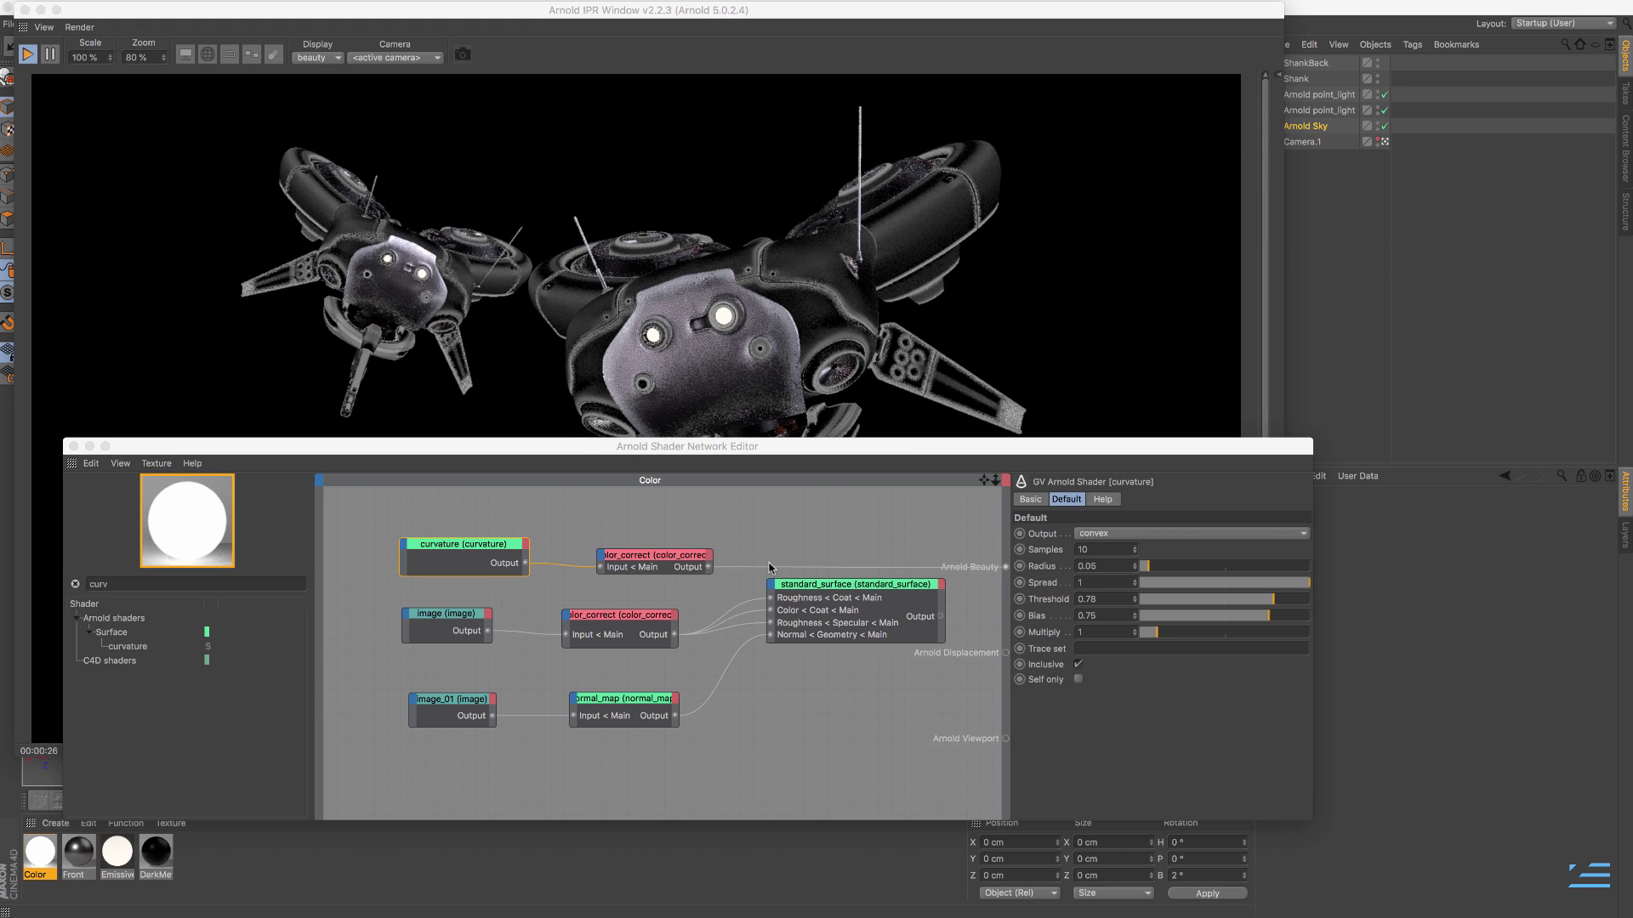
{"action": "left_click", "coordinate": [675, 551]}
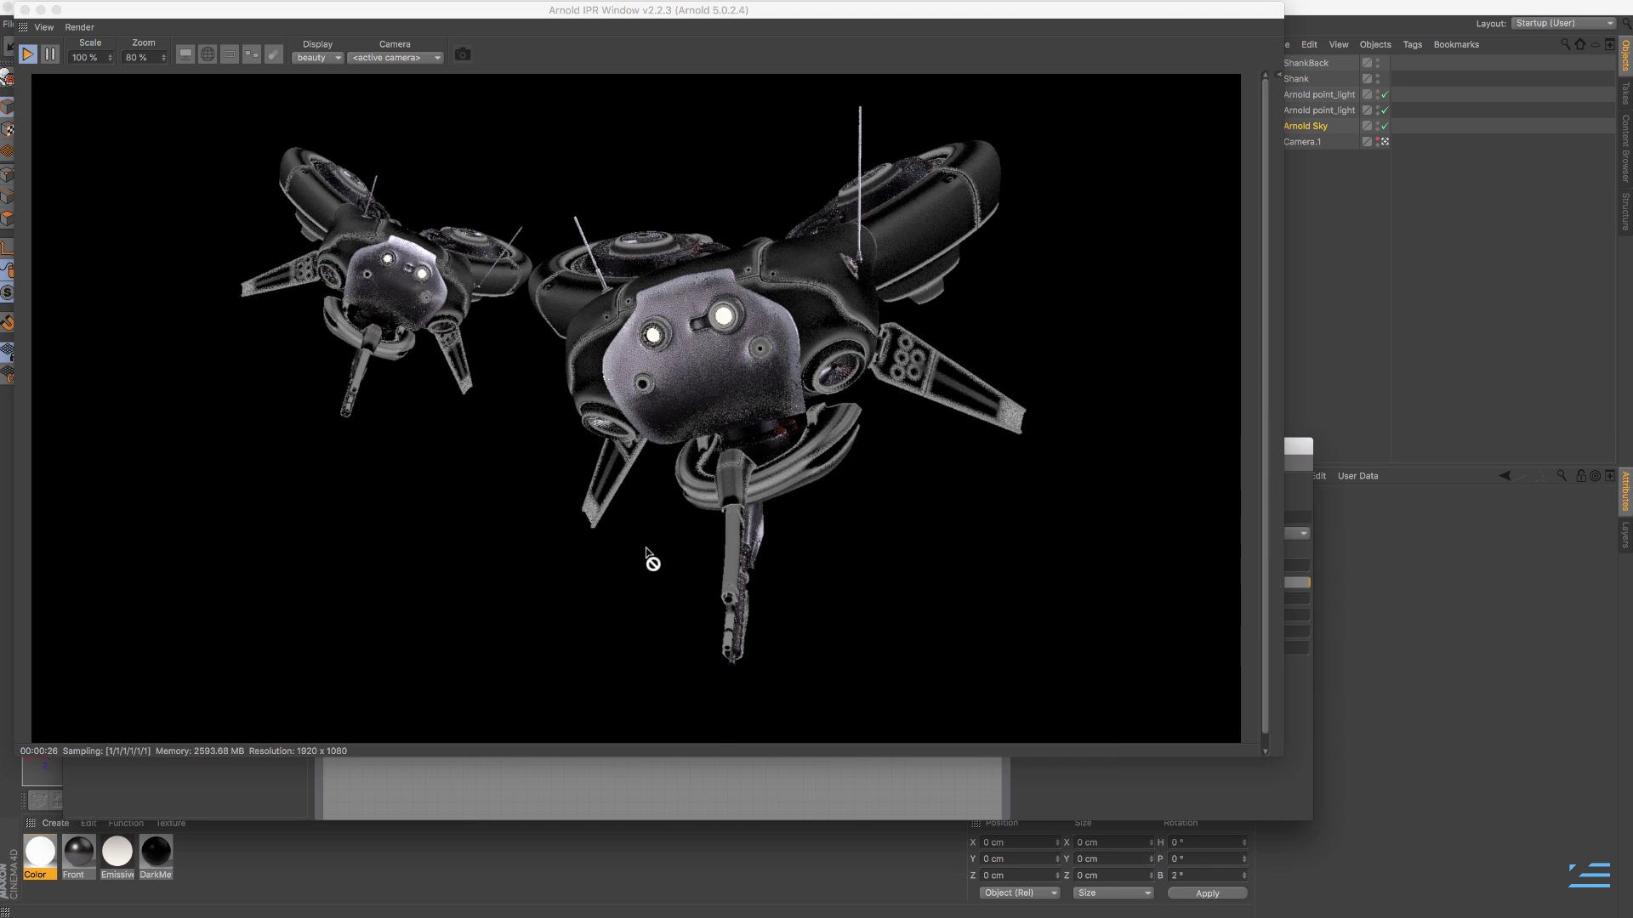
{"action": "left_click", "coordinate": [702, 767]}
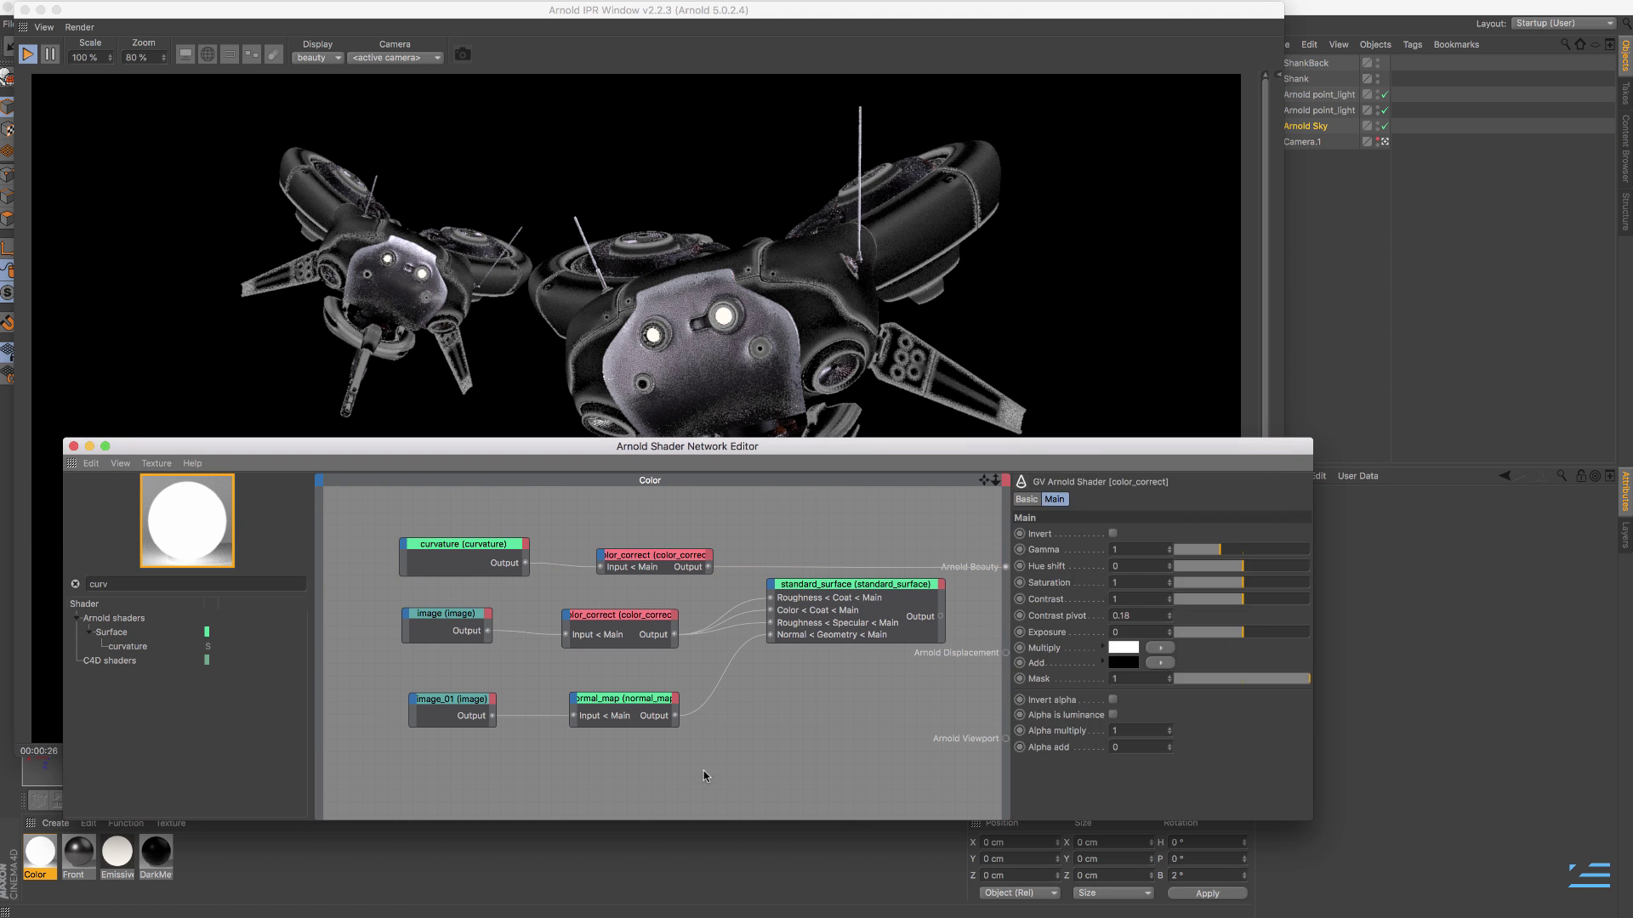
- Wire the Tx5 image texture node directly into Arnold Beauty to preview it
{"action": "left_click", "coordinate": [721, 567]}
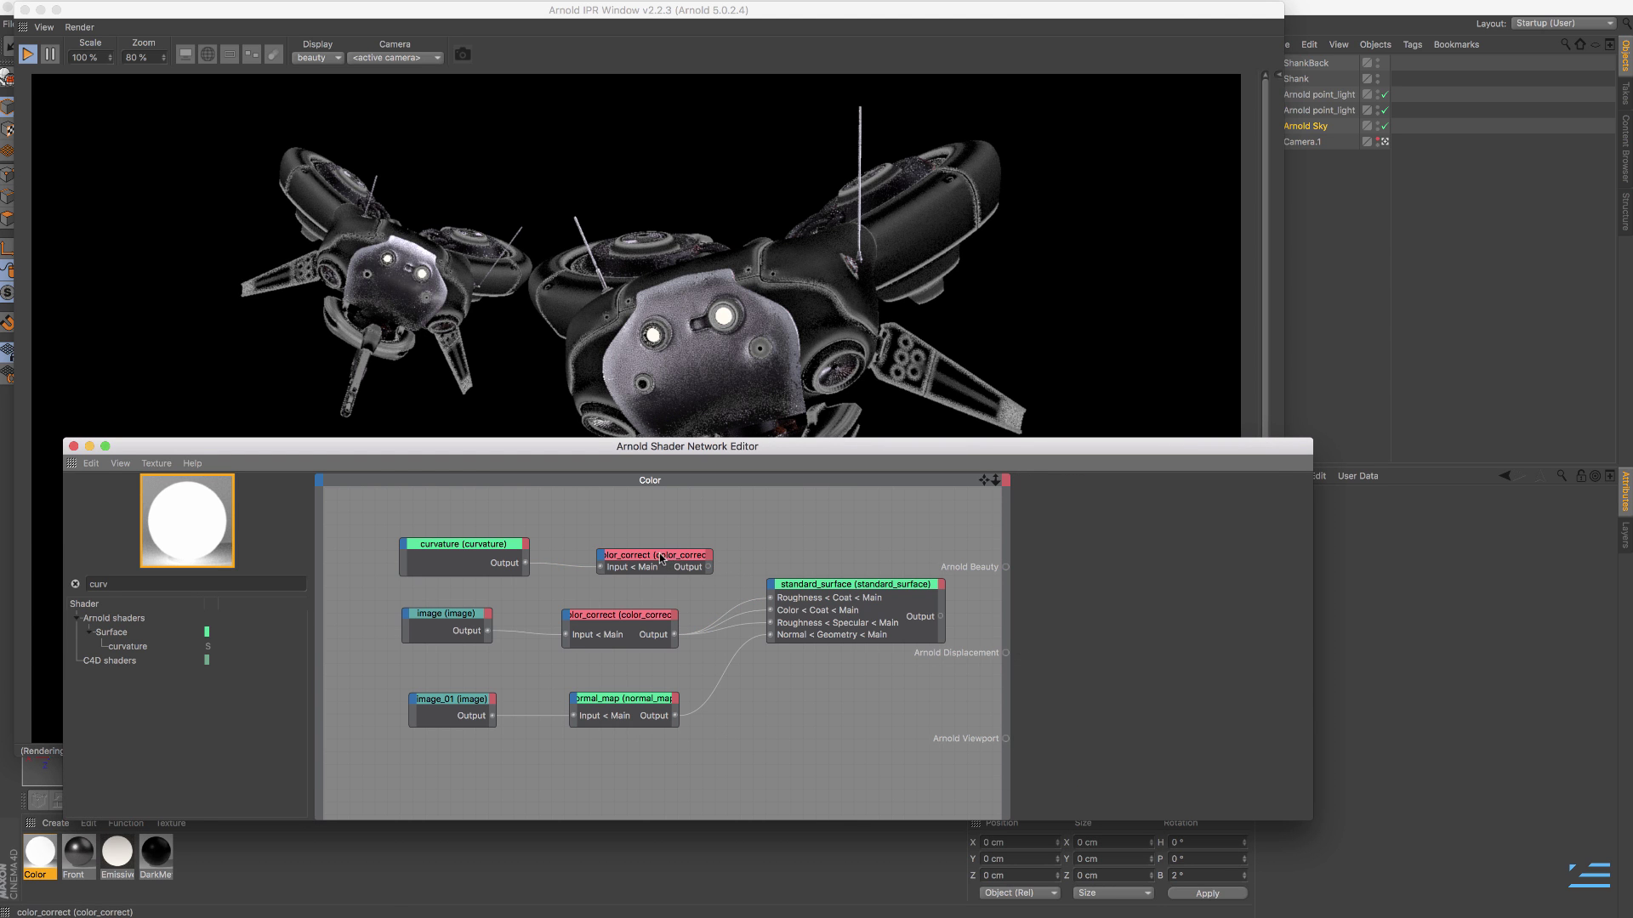
{"action": "mouse_move", "coordinate": [676, 561]}
{"action": "left_mouse_down"}
{"action": "mouse_move", "coordinate": [607, 550]}
{"action": "mouse_move", "coordinate": [665, 548]}
{"action": "left_mouse_up"}
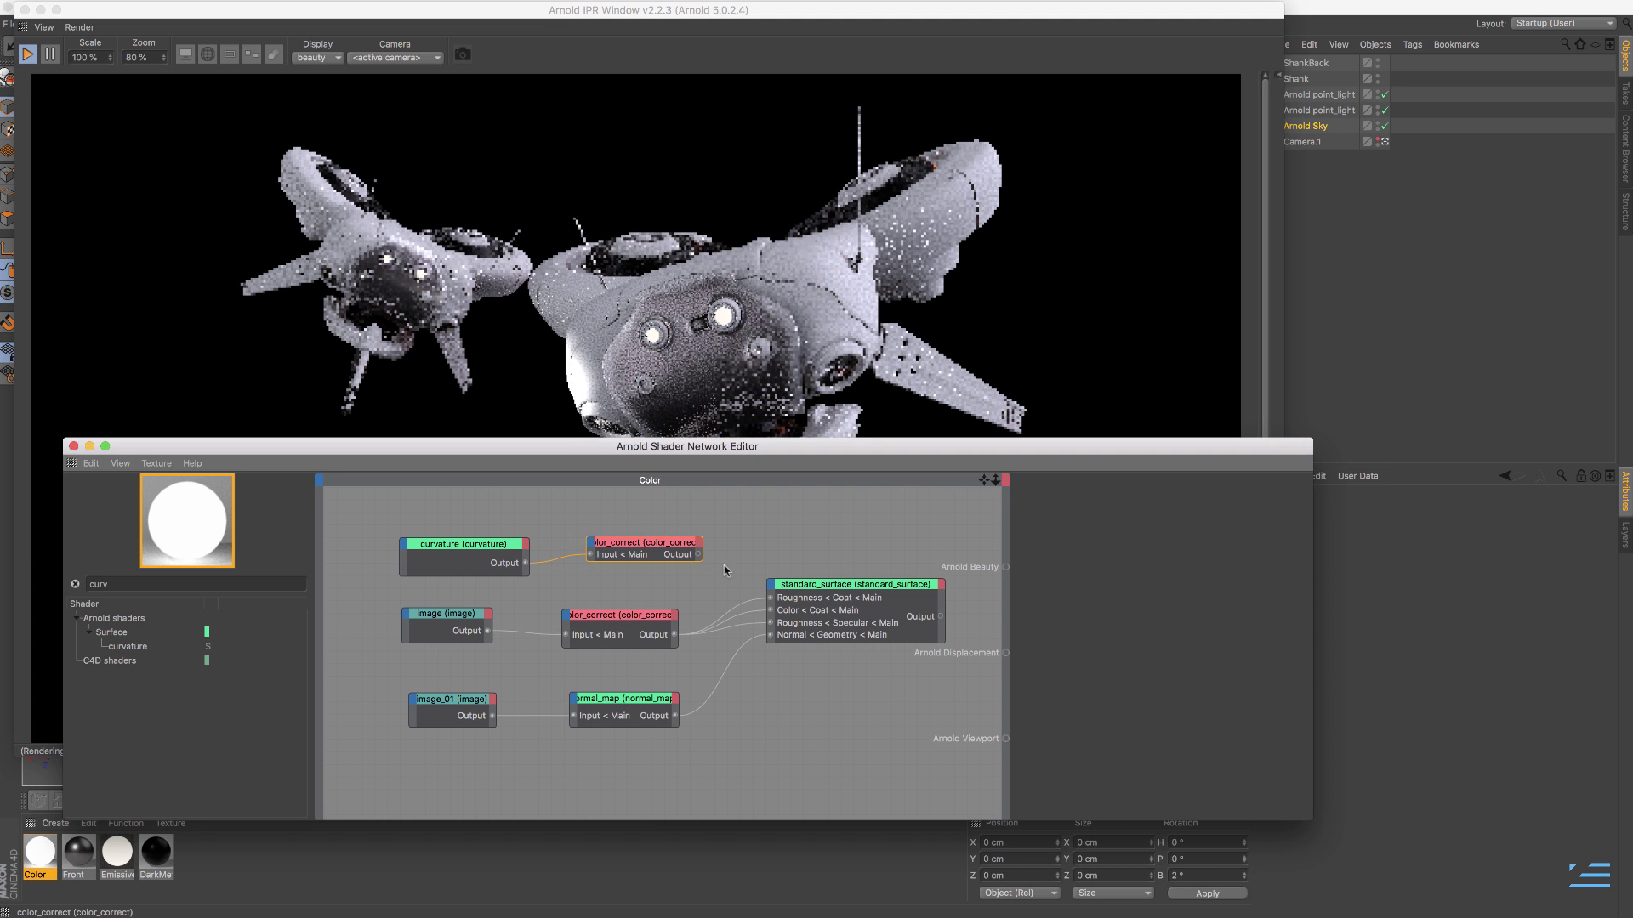
{"action": "left_click", "coordinate": [1113, 534]}
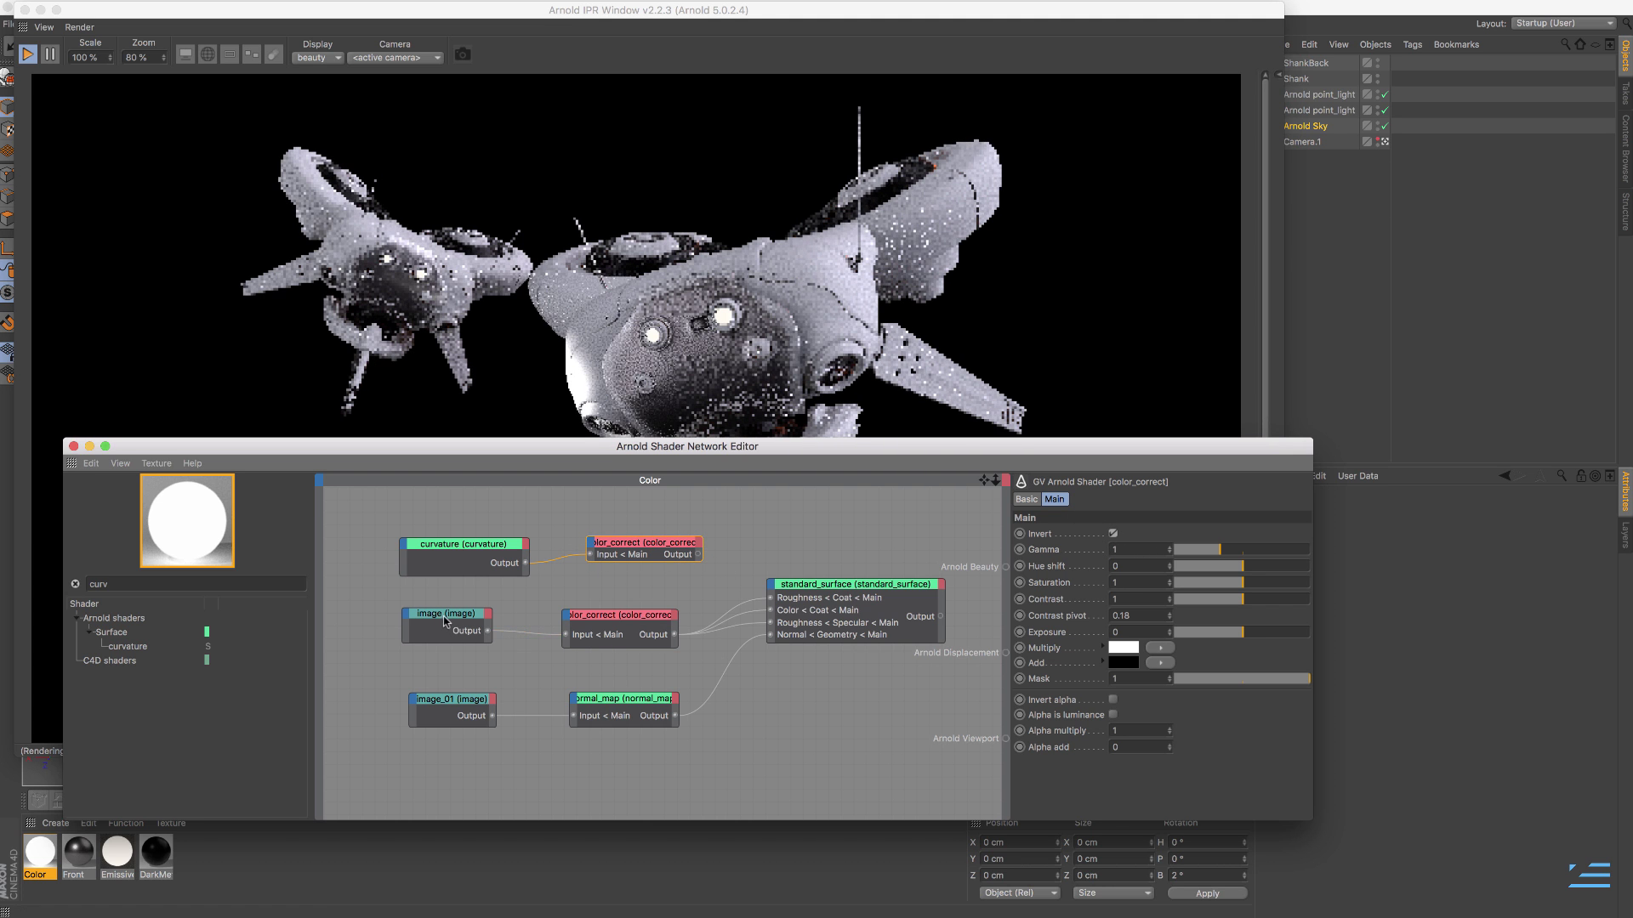
{"action": "left_click", "coordinate": [485, 637]}
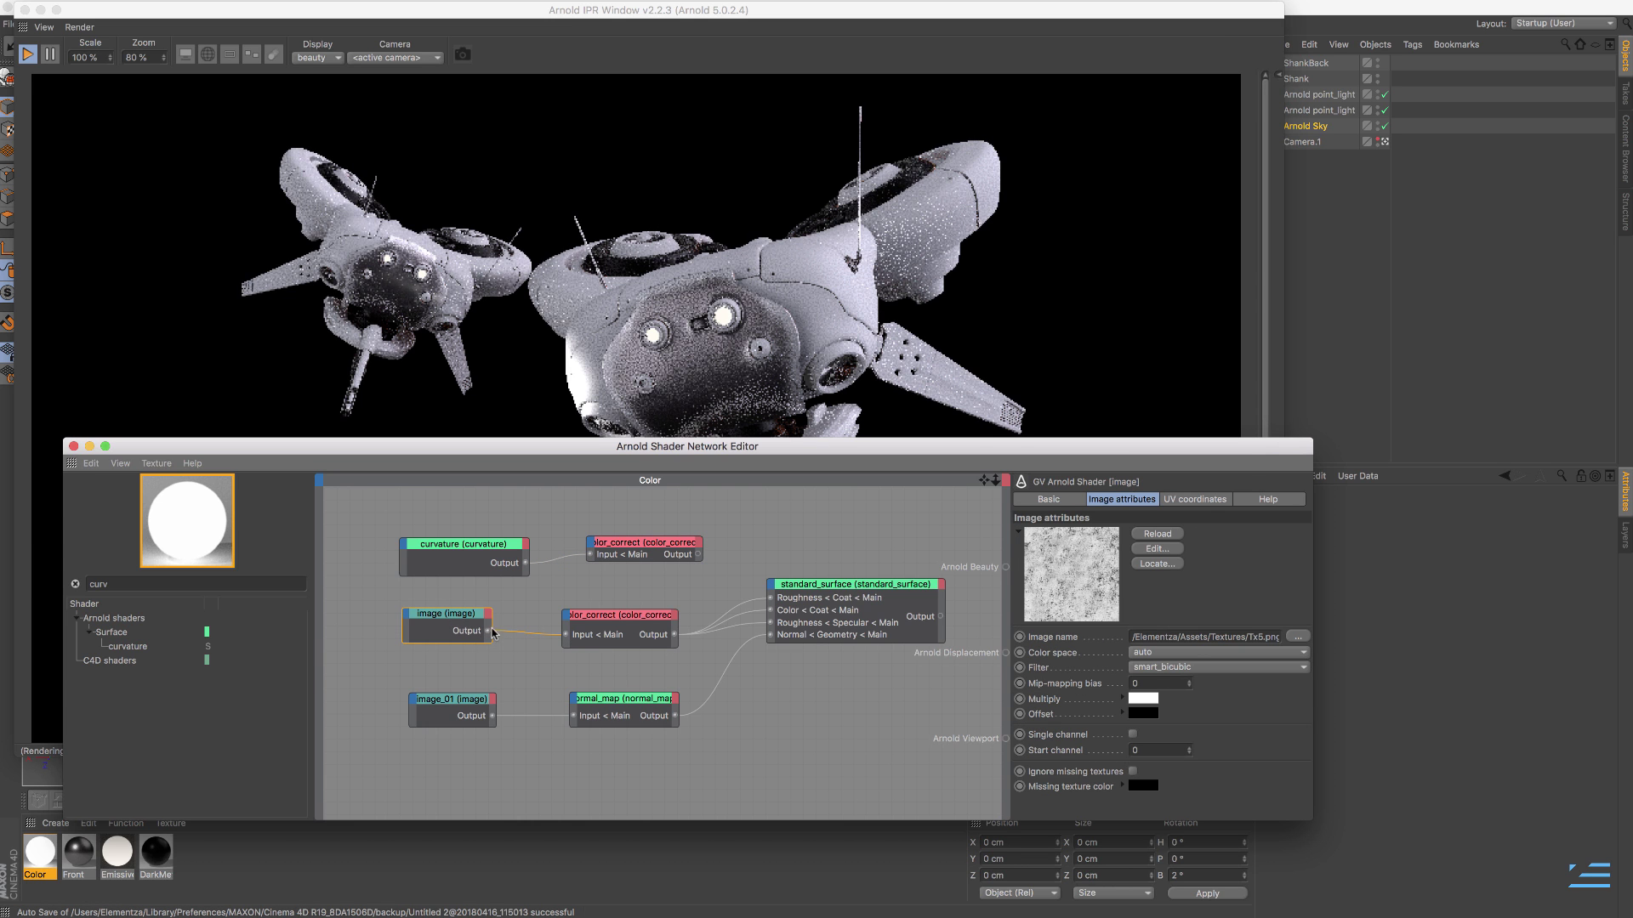
{"action": "left_click_drag", "start_coordinate": [486, 632], "coordinate": [1005, 568]}
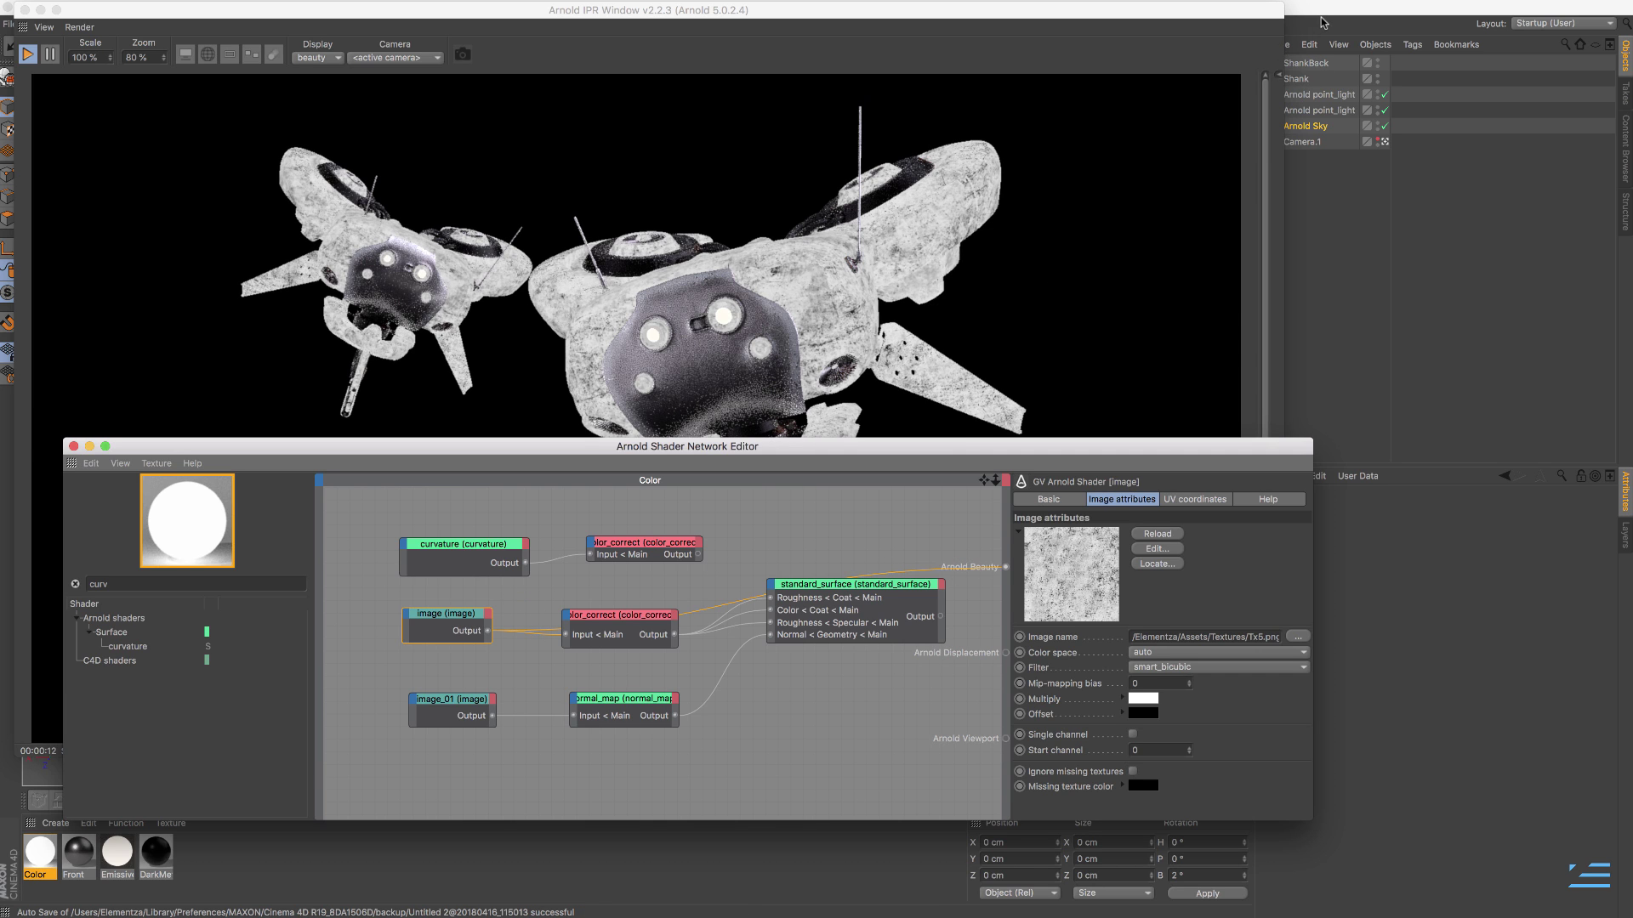
- Expand Shank, inspect AntenaBottom's DarkMetal texture tag, and bring the shader editor forward
{"action": "left_click", "coordinate": [1228, 23]}
{"action": "left_click_drag", "start_coordinate": [1228, 23], "coordinate": [1186, 28]}
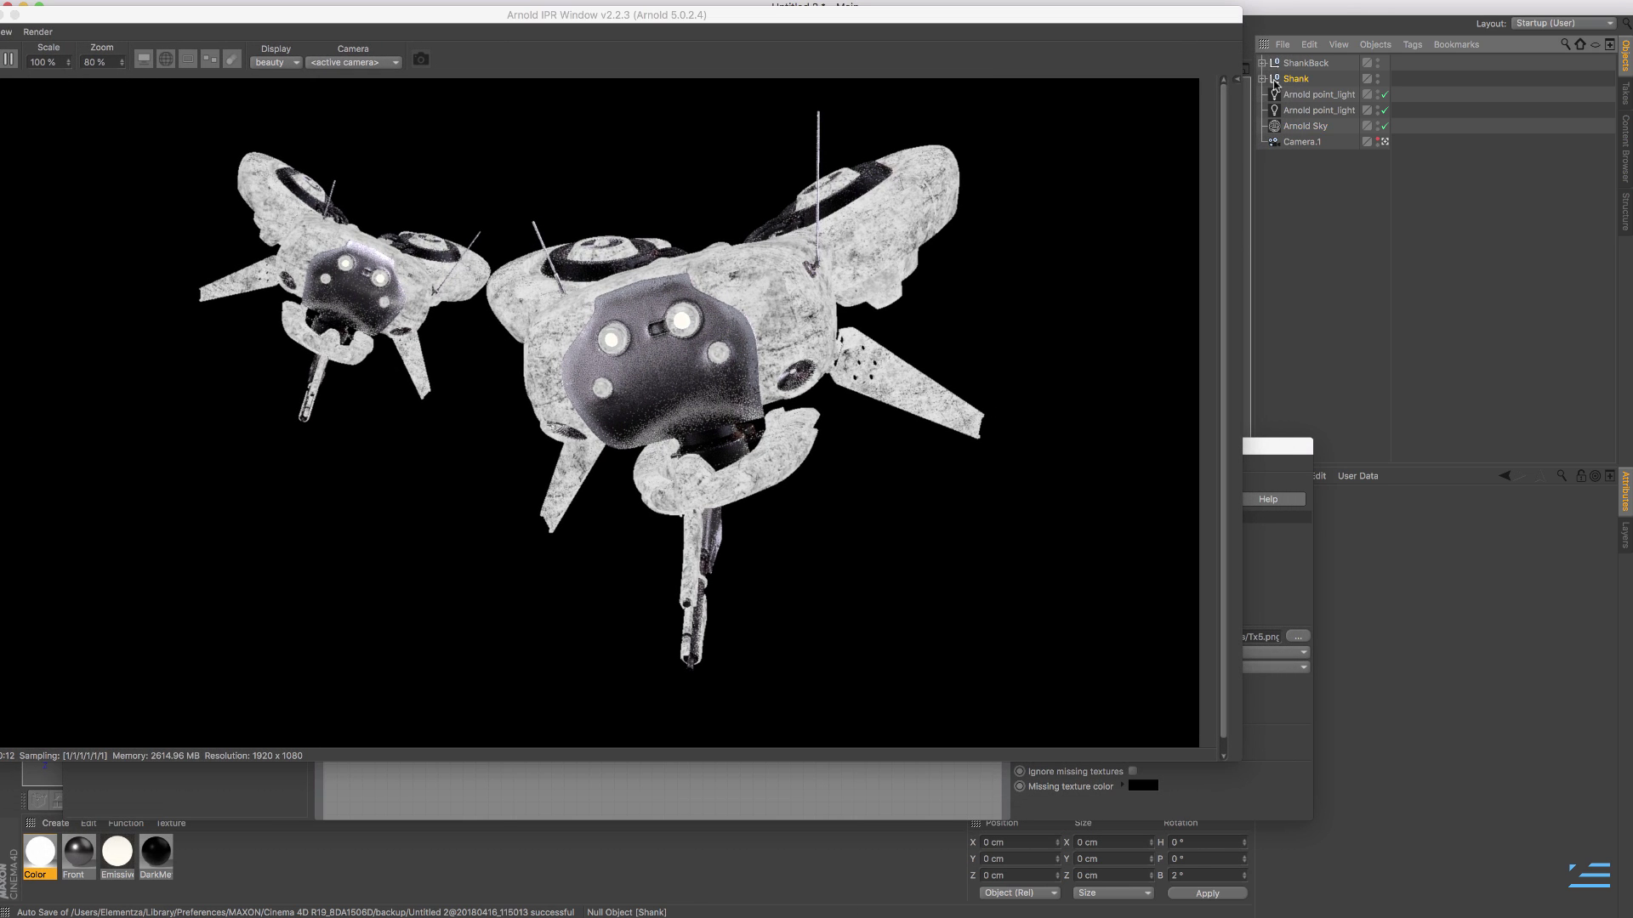
{"action": "left_click", "coordinate": [1263, 78]}
{"action": "left_click", "coordinate": [1398, 94]}
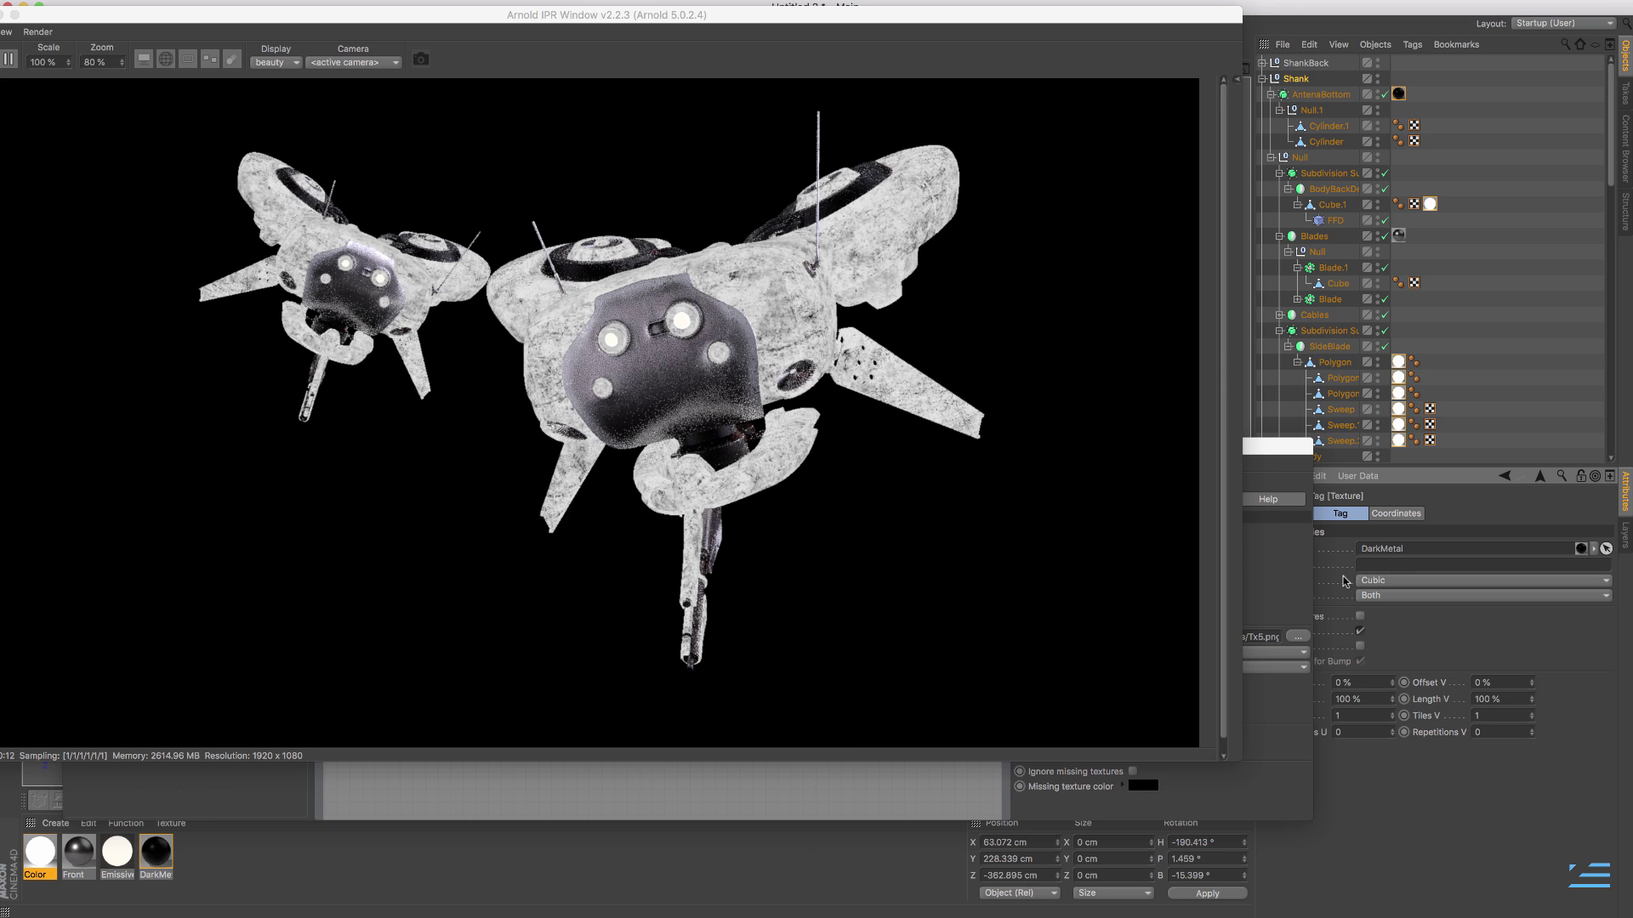
{"action": "left_click_drag", "start_coordinate": [1272, 449], "coordinate": [1163, 442]}
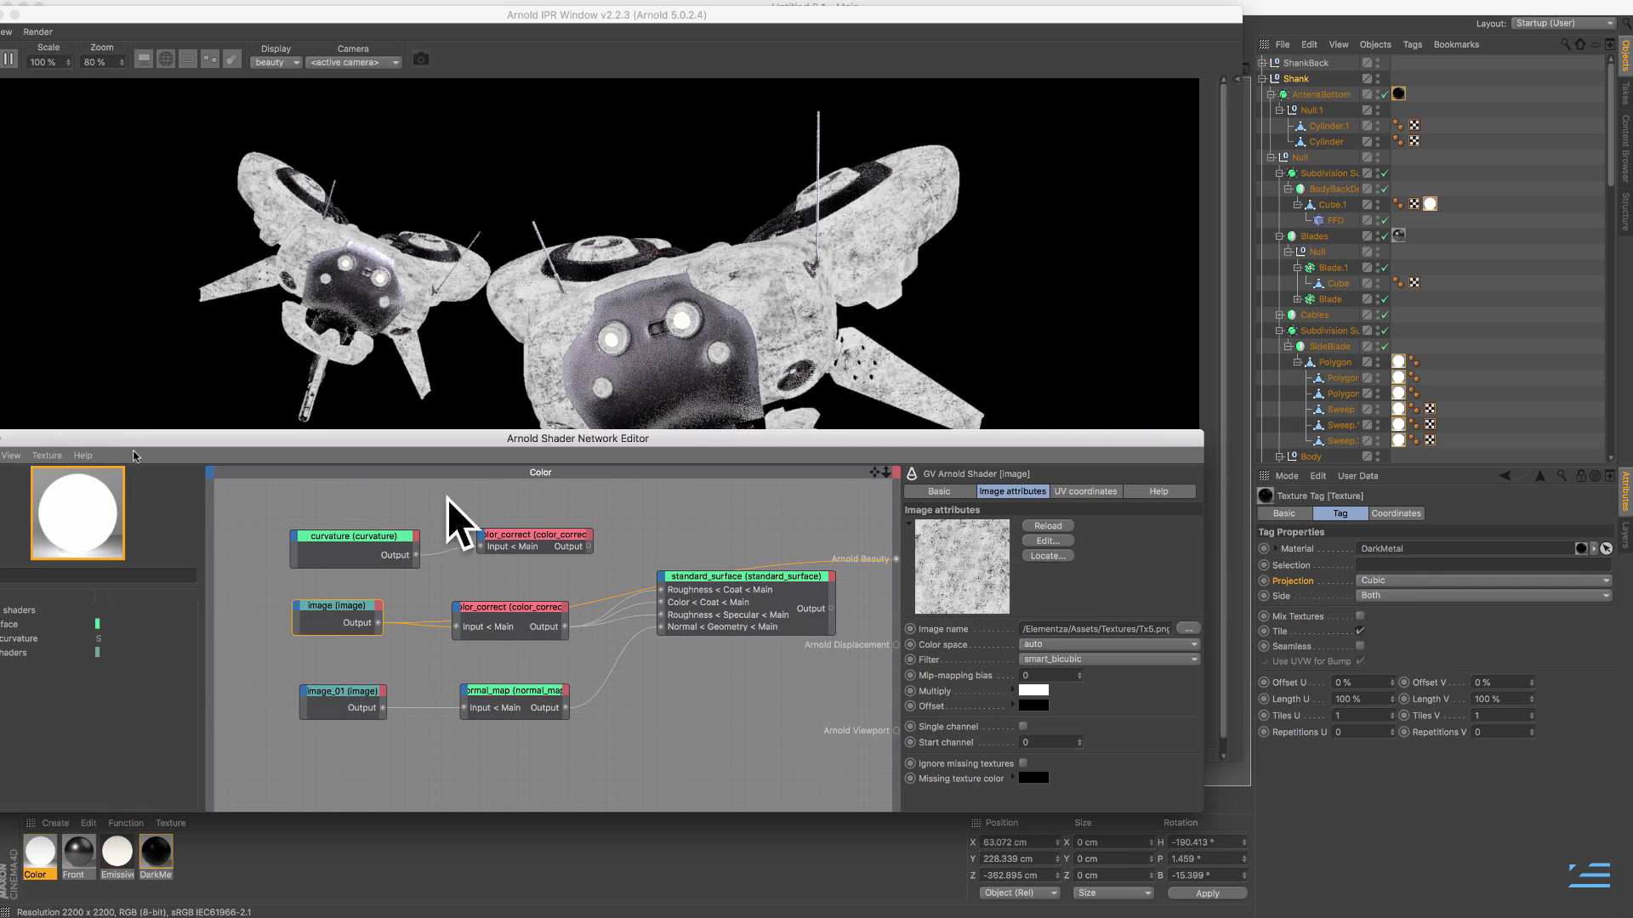
{"action": "left_click_drag", "start_coordinate": [507, 448], "coordinate": [606, 364]}
- Reconnect standard_surface to Arnold Beauty and remove its Roughness, Coat Color and Normal wires
{"action": "left_click", "coordinate": [963, 478]}
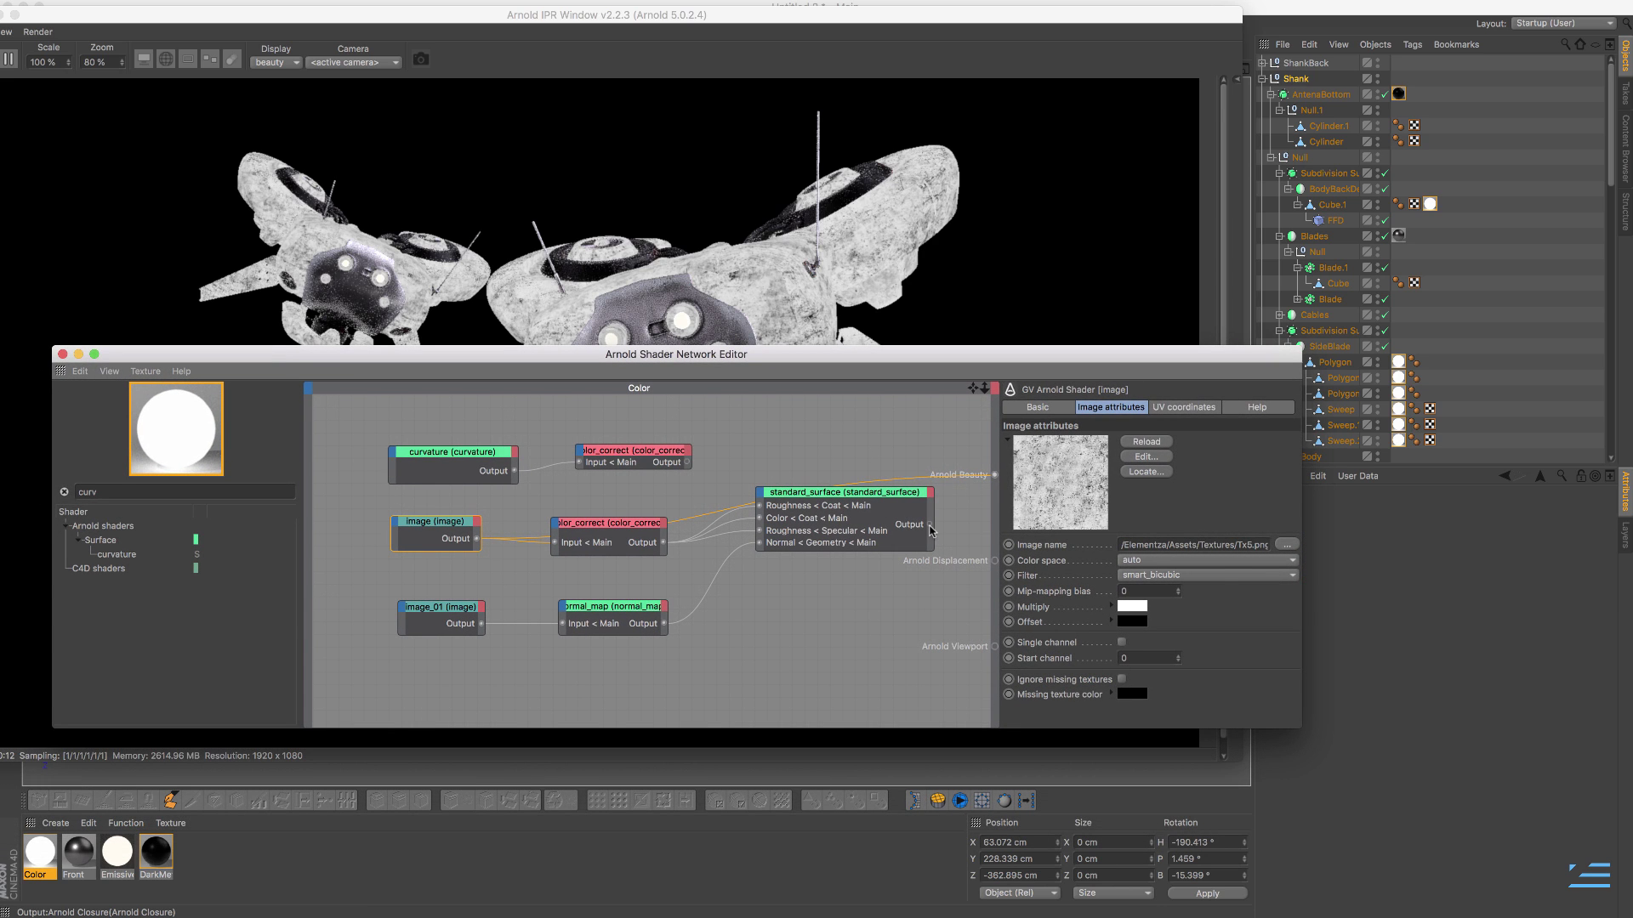
{"action": "left_click_drag", "start_coordinate": [997, 478], "coordinate": [995, 475]}
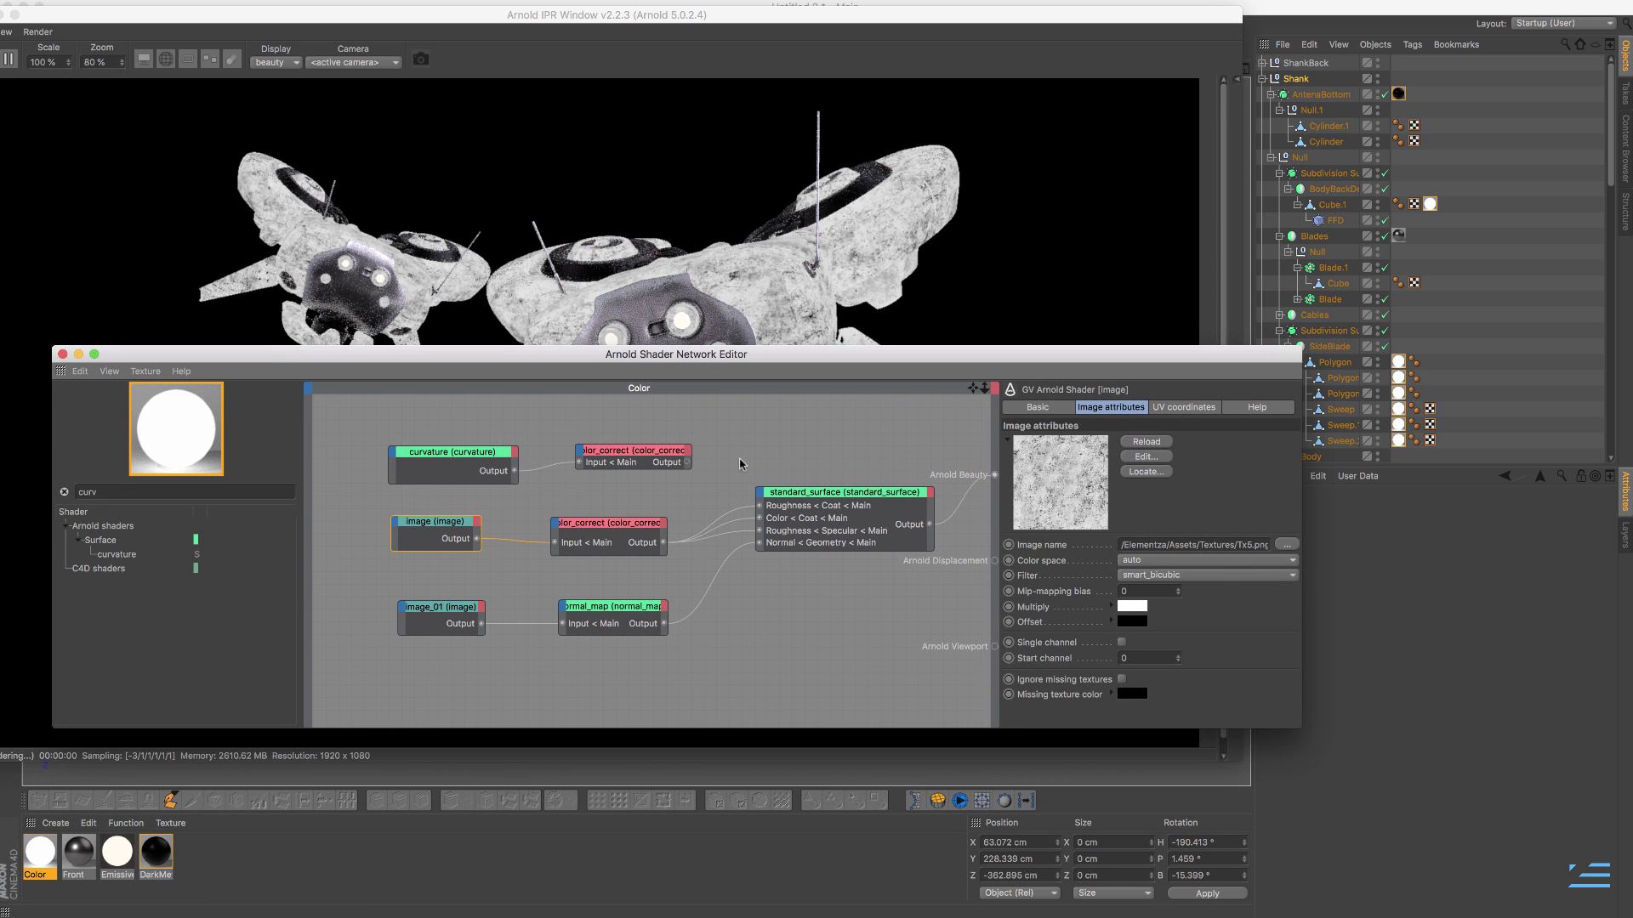
{"action": "left_click_drag", "start_coordinate": [689, 466], "coordinate": [744, 523]}
{"action": "left_click", "coordinate": [742, 520]}
{"action": "left_click", "coordinate": [730, 511]}
{"action": "left_click", "coordinate": [731, 511]}
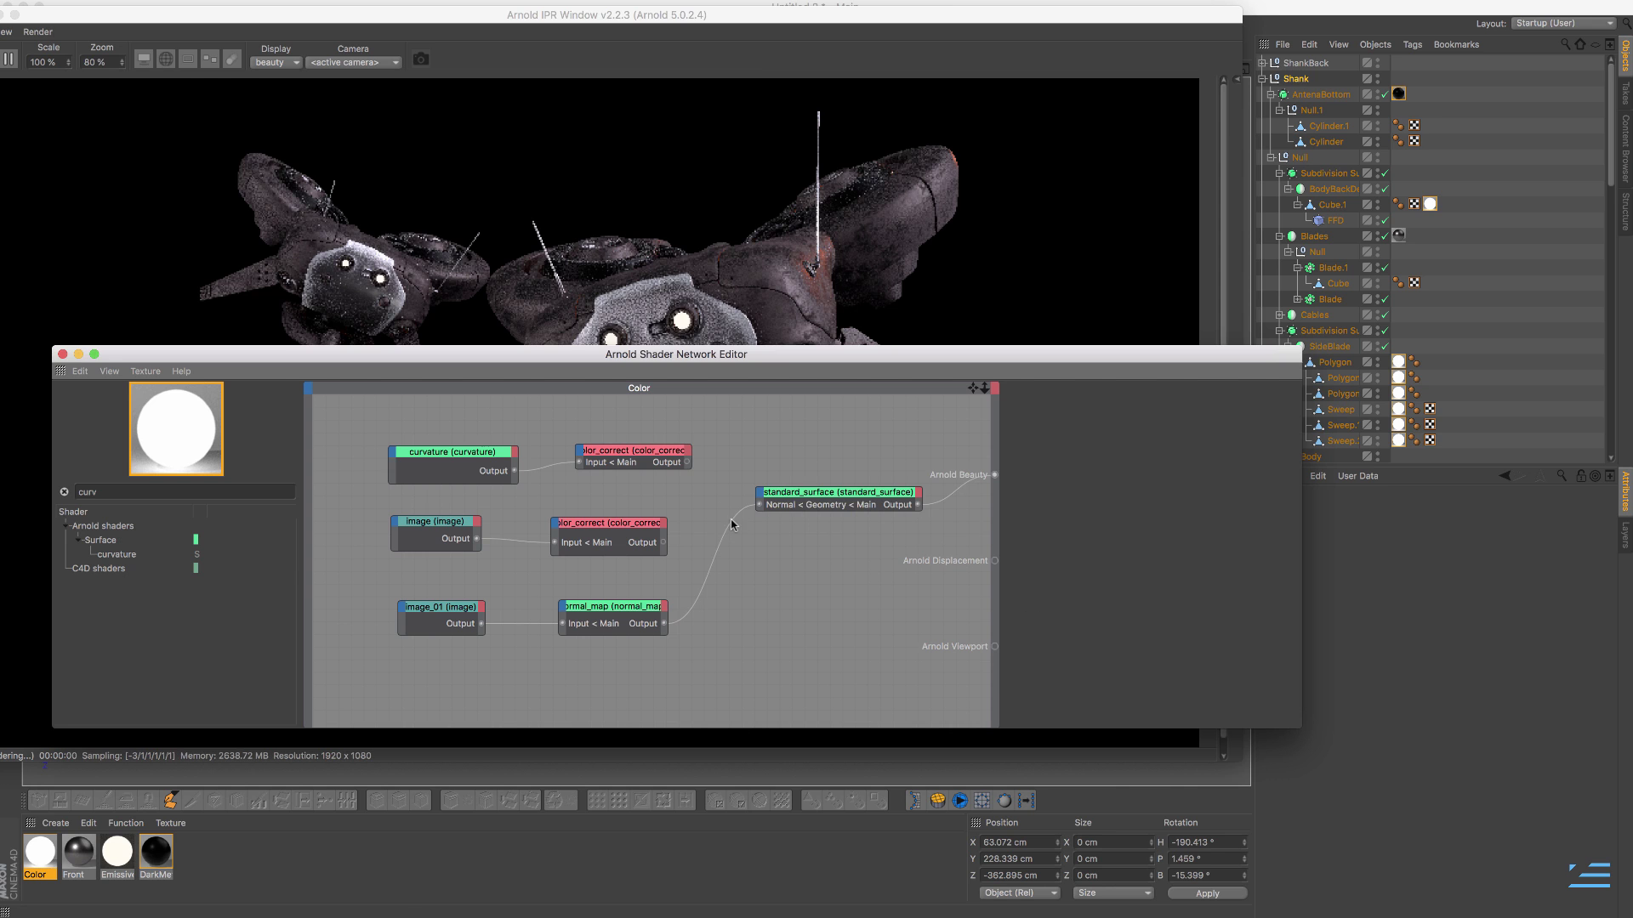
{"action": "left_click", "coordinate": [738, 512]}
- Select standard_surface and expand its Coat settings
{"action": "left_click_drag", "start_coordinate": [720, 354], "coordinate": [714, 441]}
{"action": "left_click_drag", "start_coordinate": [756, 14], "coordinate": [803, 11]}
{"action": "left_click", "coordinate": [1212, 807]}
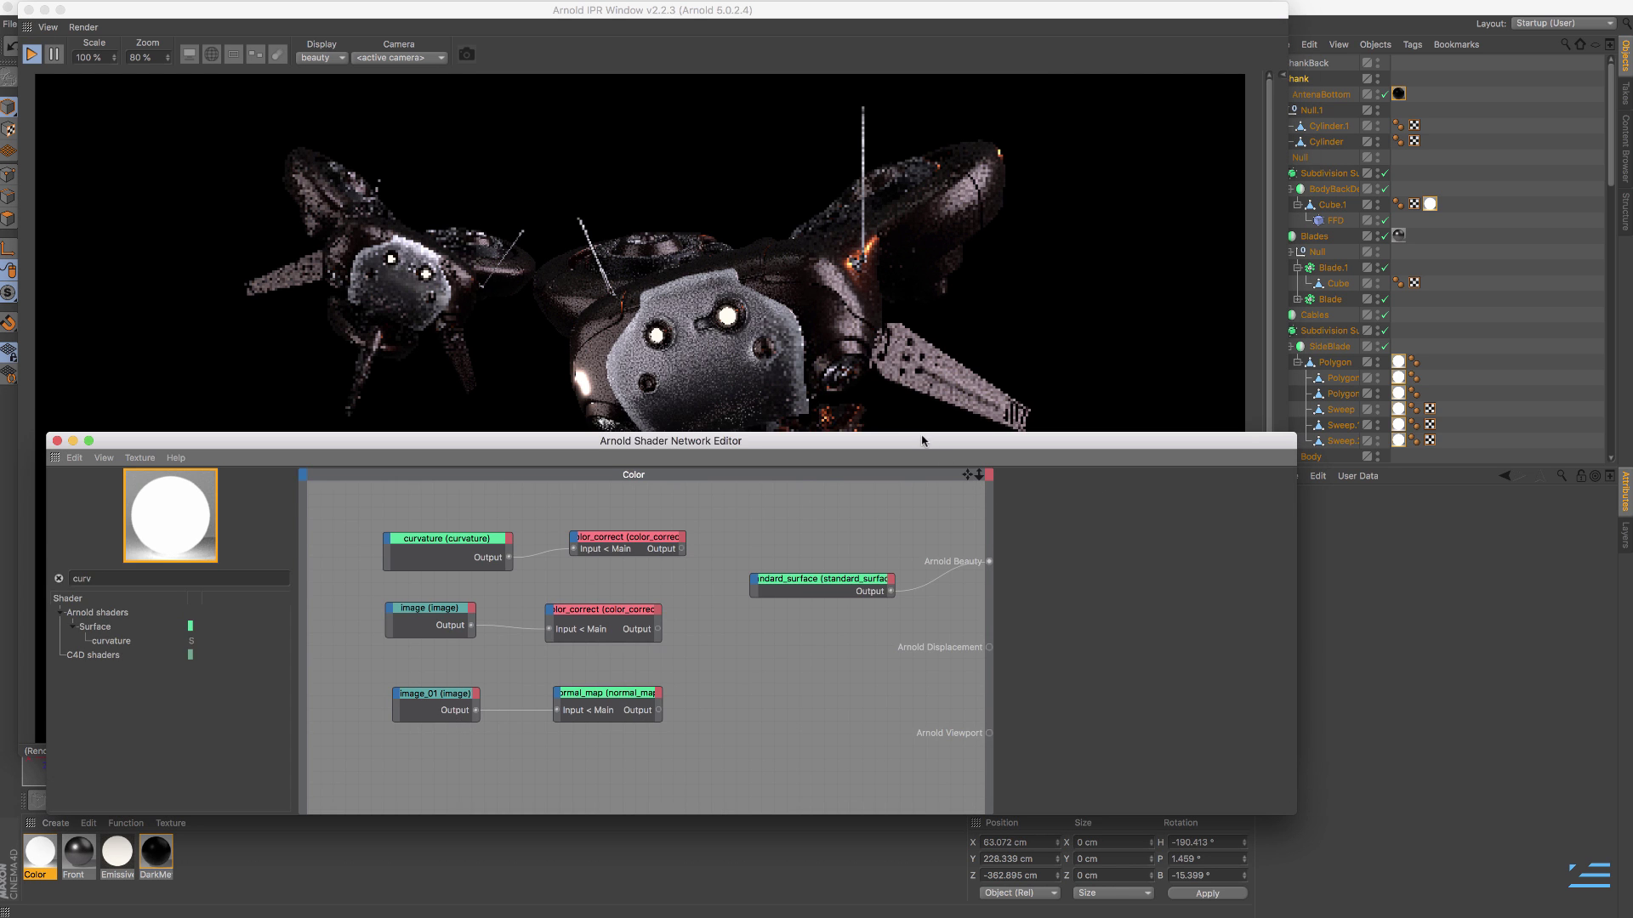
{"action": "left_click_drag", "start_coordinate": [923, 440], "coordinate": [931, 420]}
{"action": "left_click", "coordinate": [816, 568]}
{"action": "left_click", "coordinate": [1013, 590]}
{"action": "left_click", "coordinate": [1013, 591]}
{"action": "left_click", "coordinate": [1015, 590]}
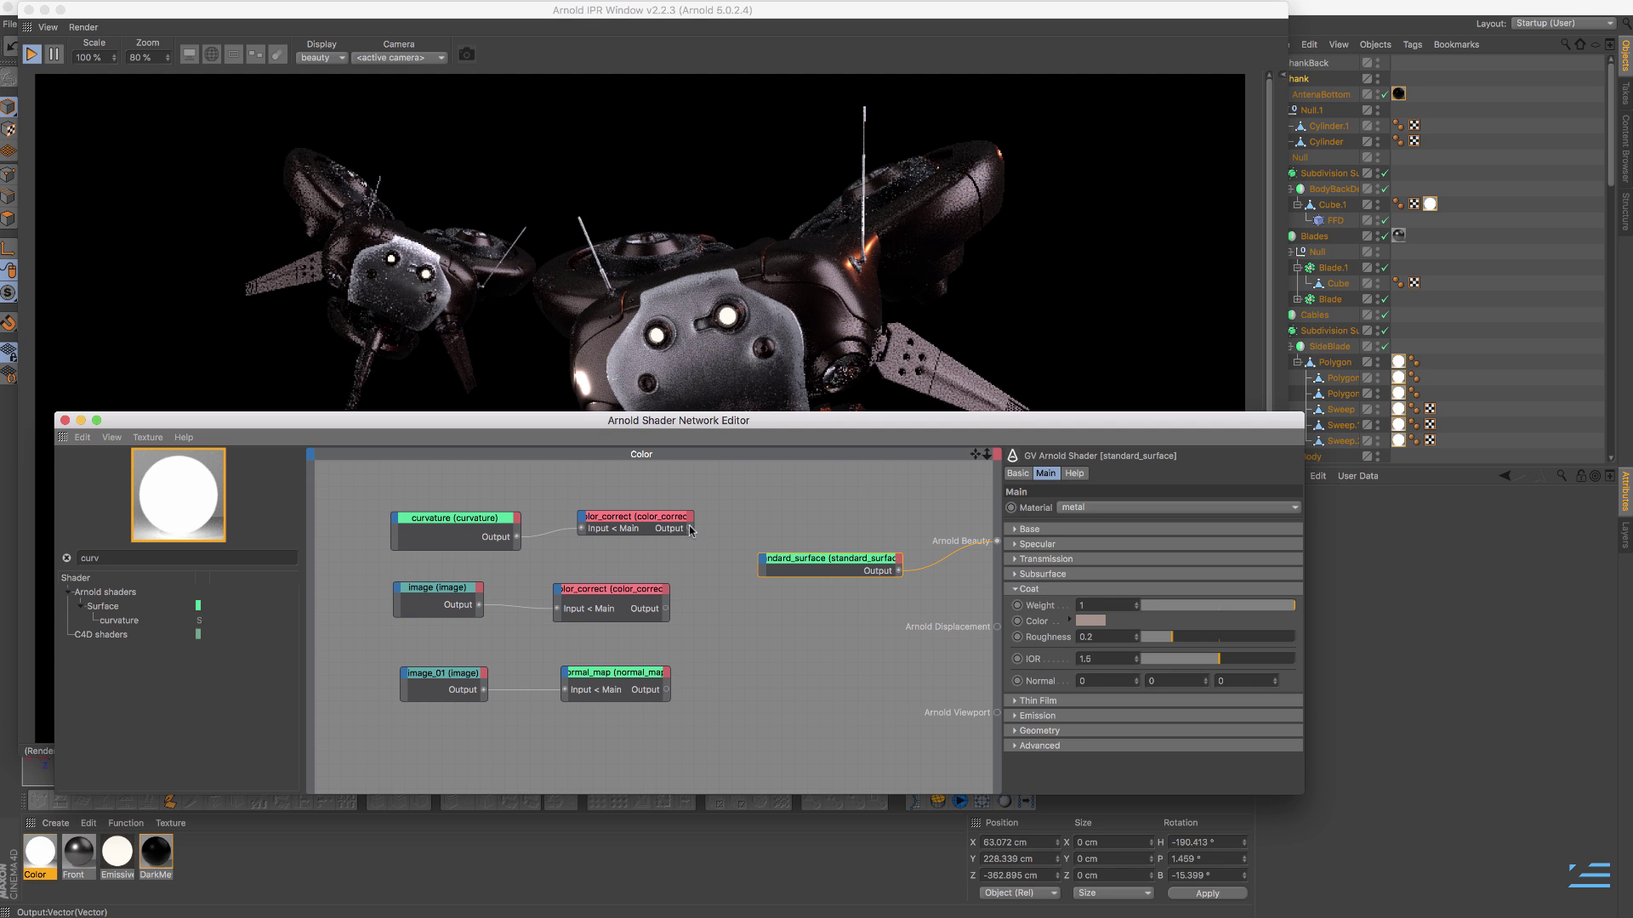
- Connect the curvature color_correct to standard_surface's Coat IOR input
{"action": "left_click", "coordinate": [762, 562]}
{"action": "mouse_move", "coordinate": [776, 567]}
{"action": "mouse_move", "coordinate": [816, 633]}
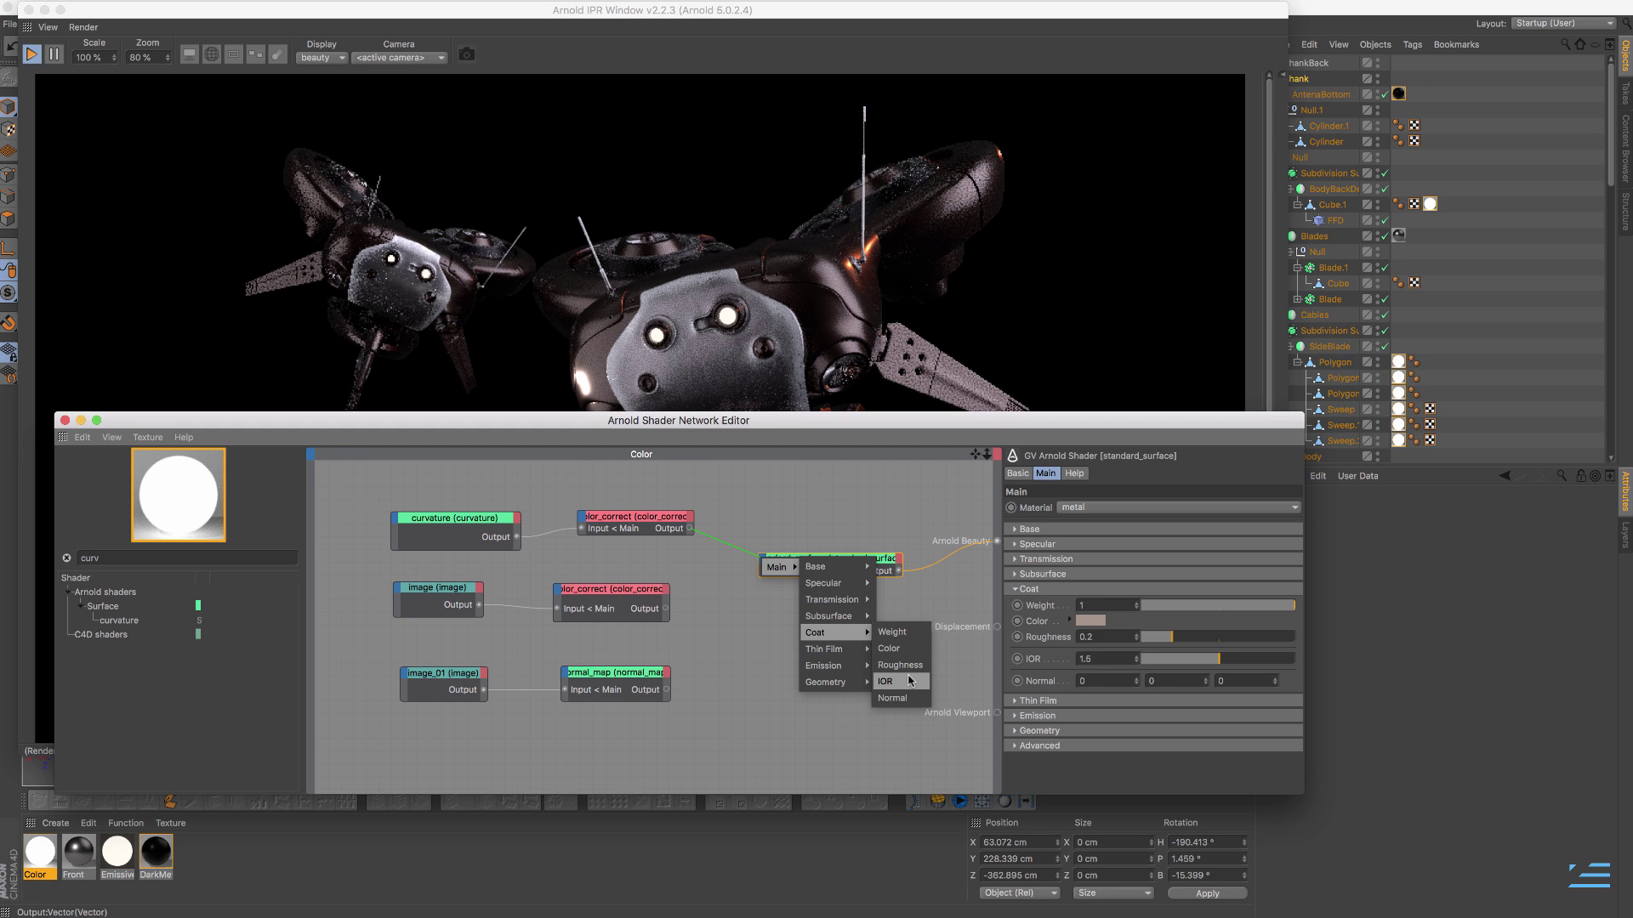
{"action": "left_click", "coordinate": [897, 685]}
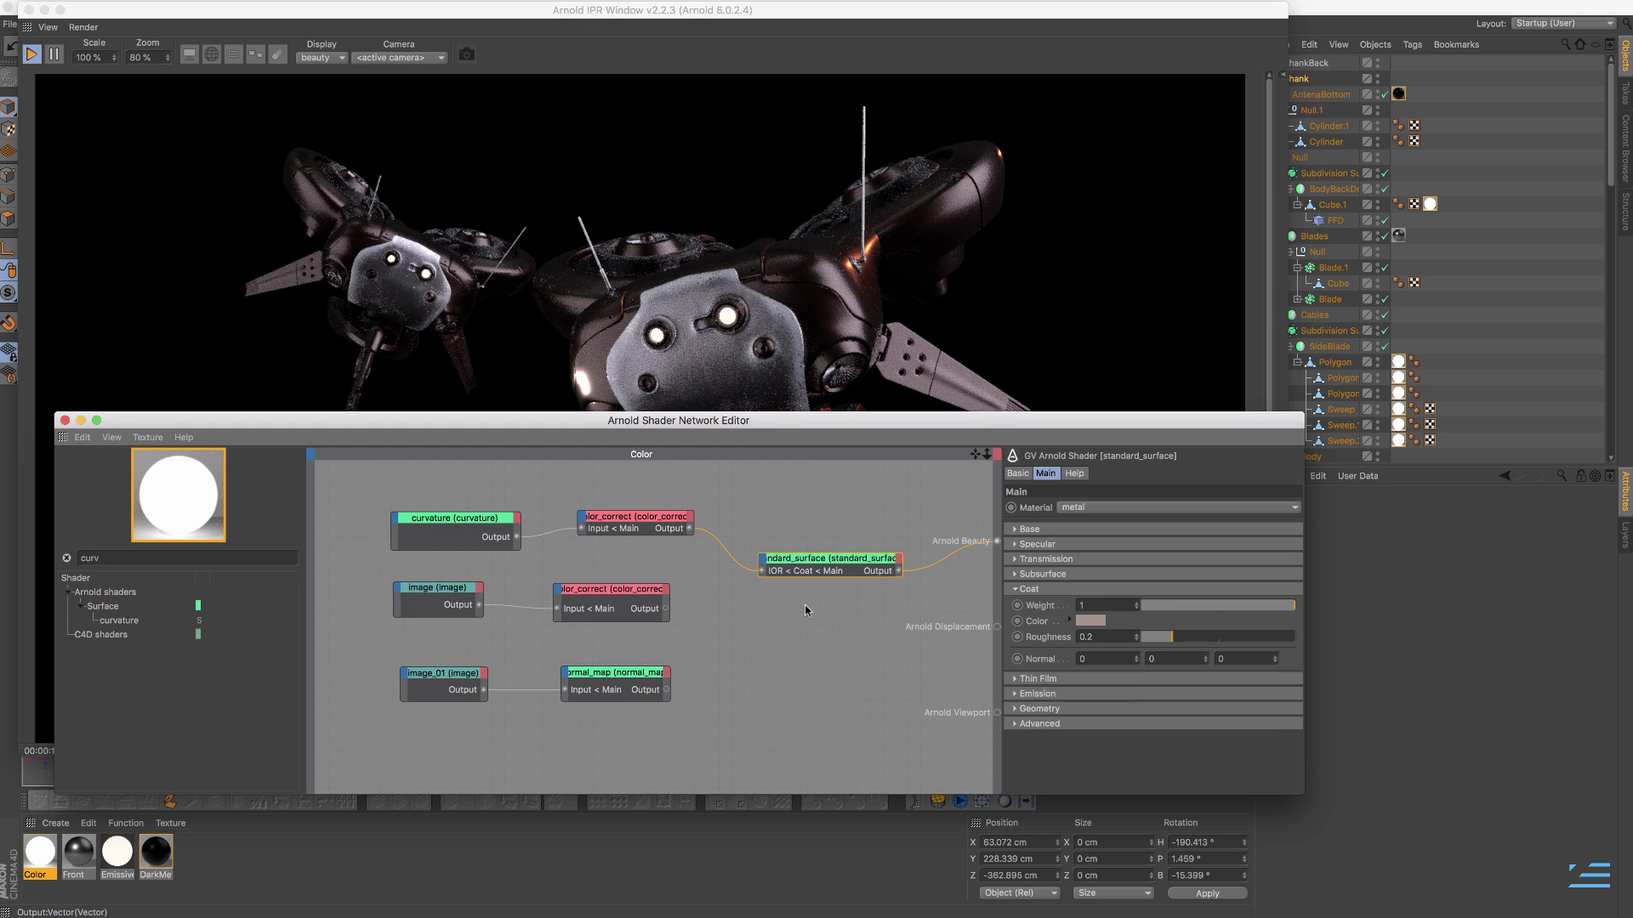
{"action": "left_click_drag", "start_coordinate": [882, 422], "coordinate": [907, 456]}
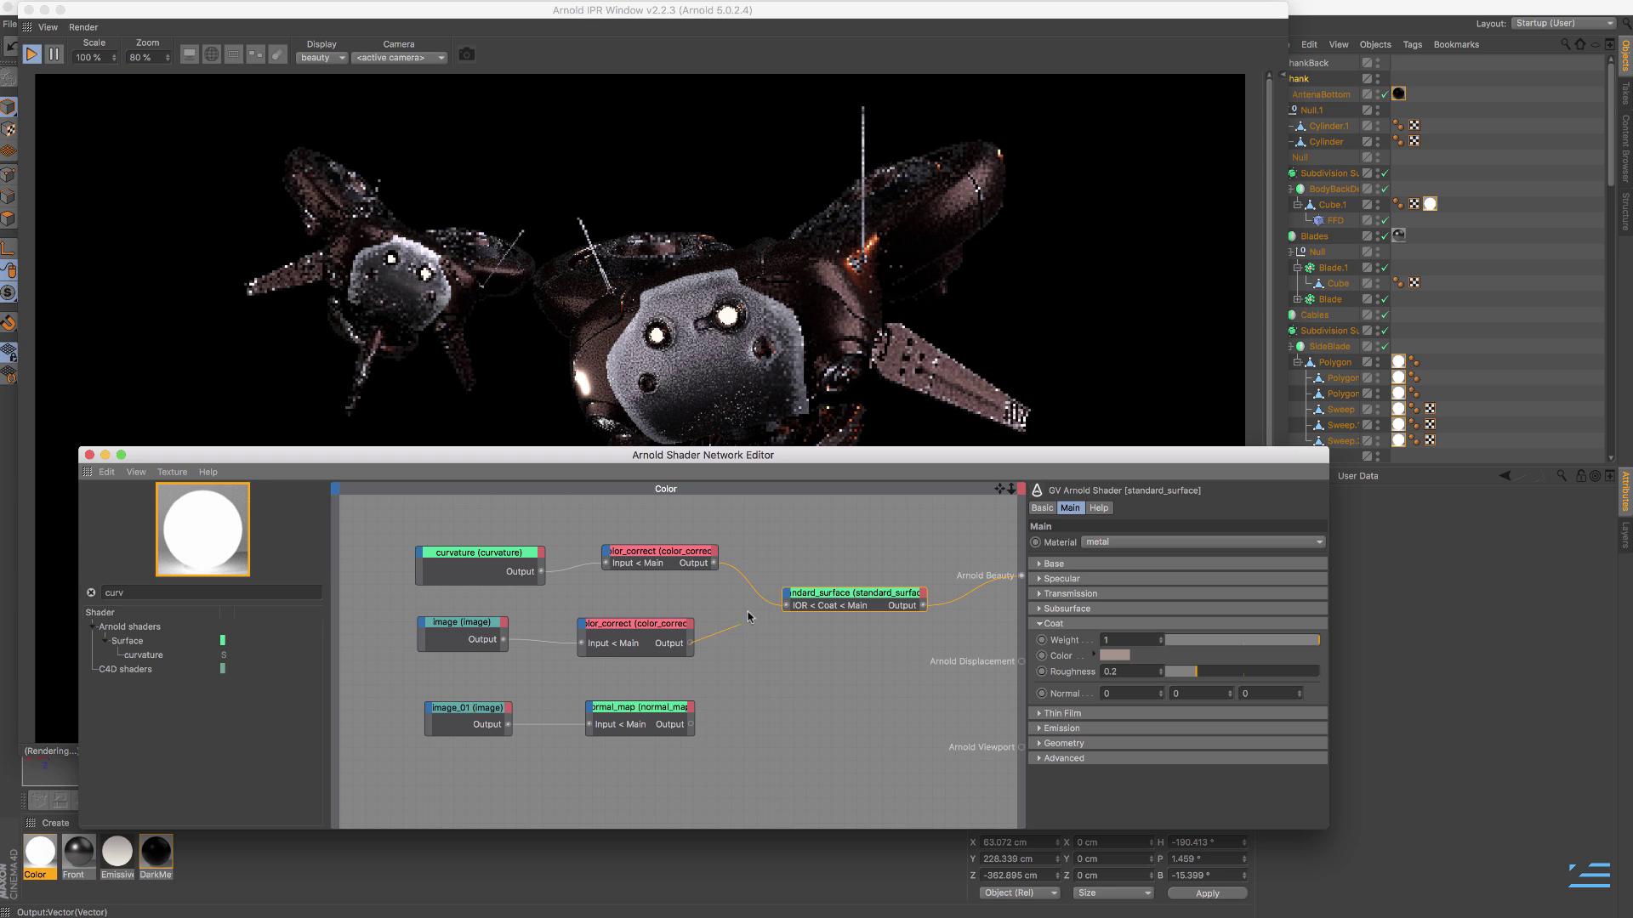
- Connect the image color_correct to standard_surface's Coat Color input
{"action": "left_click_drag", "start_coordinate": [787, 597], "coordinate": [787, 597]}
{"action": "mouse_move", "coordinate": [804, 602]}
{"action": "mouse_move", "coordinate": [839, 666]}
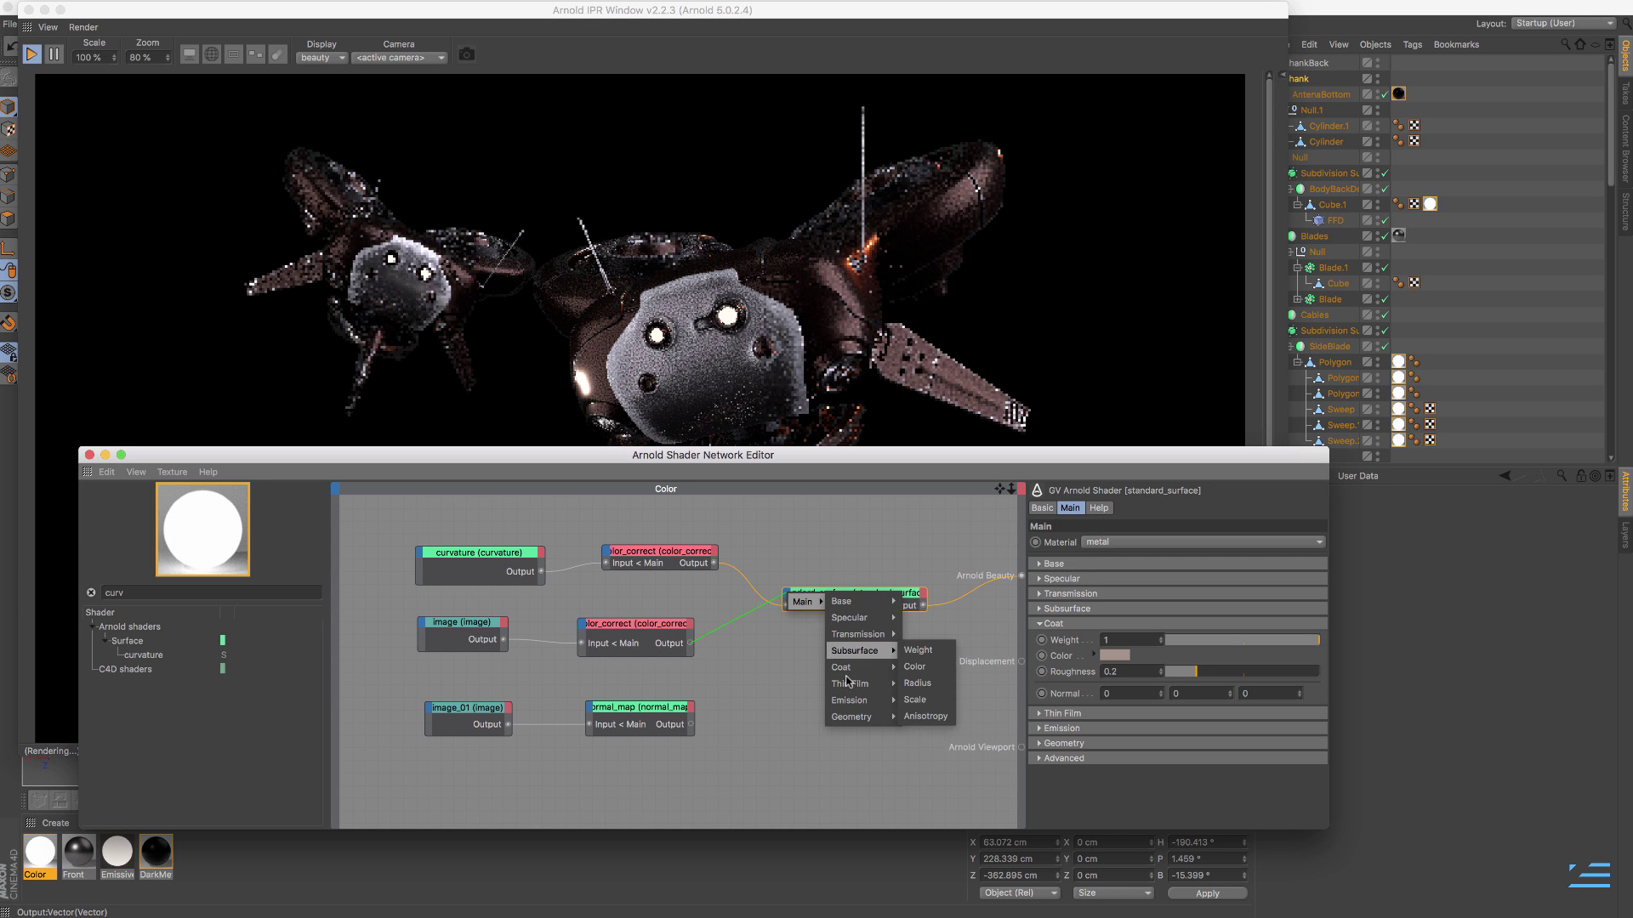
{"action": "left_click", "coordinate": [915, 683]}
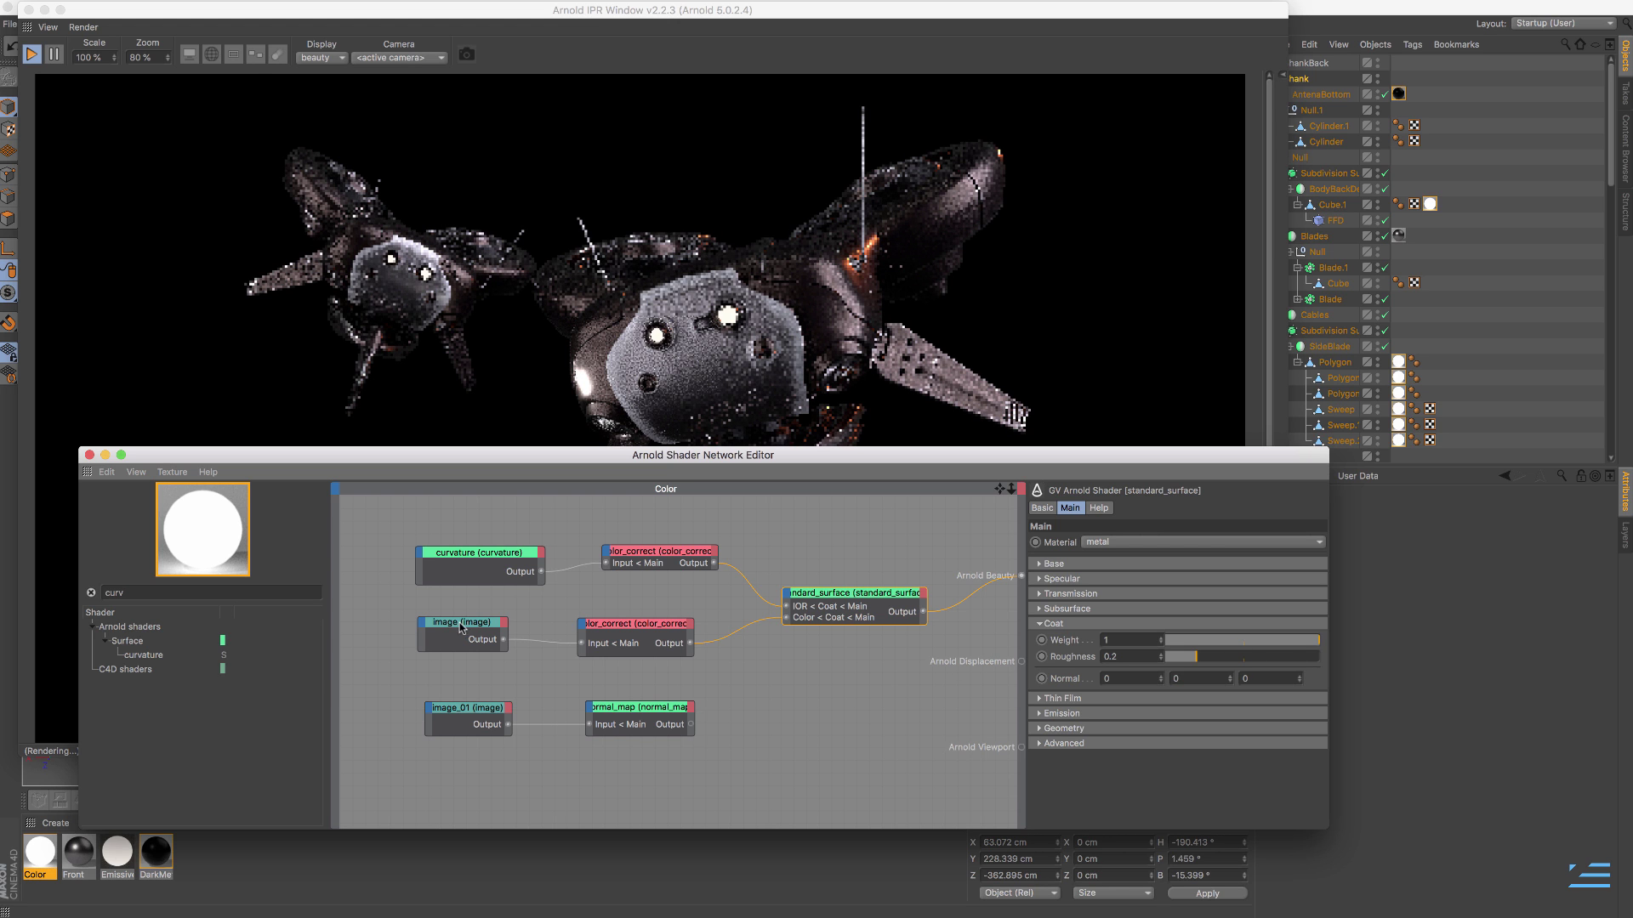
- Wire the image color_correct into standard_surface's Coat Roughness input
{"action": "left_click", "coordinate": [586, 634]}
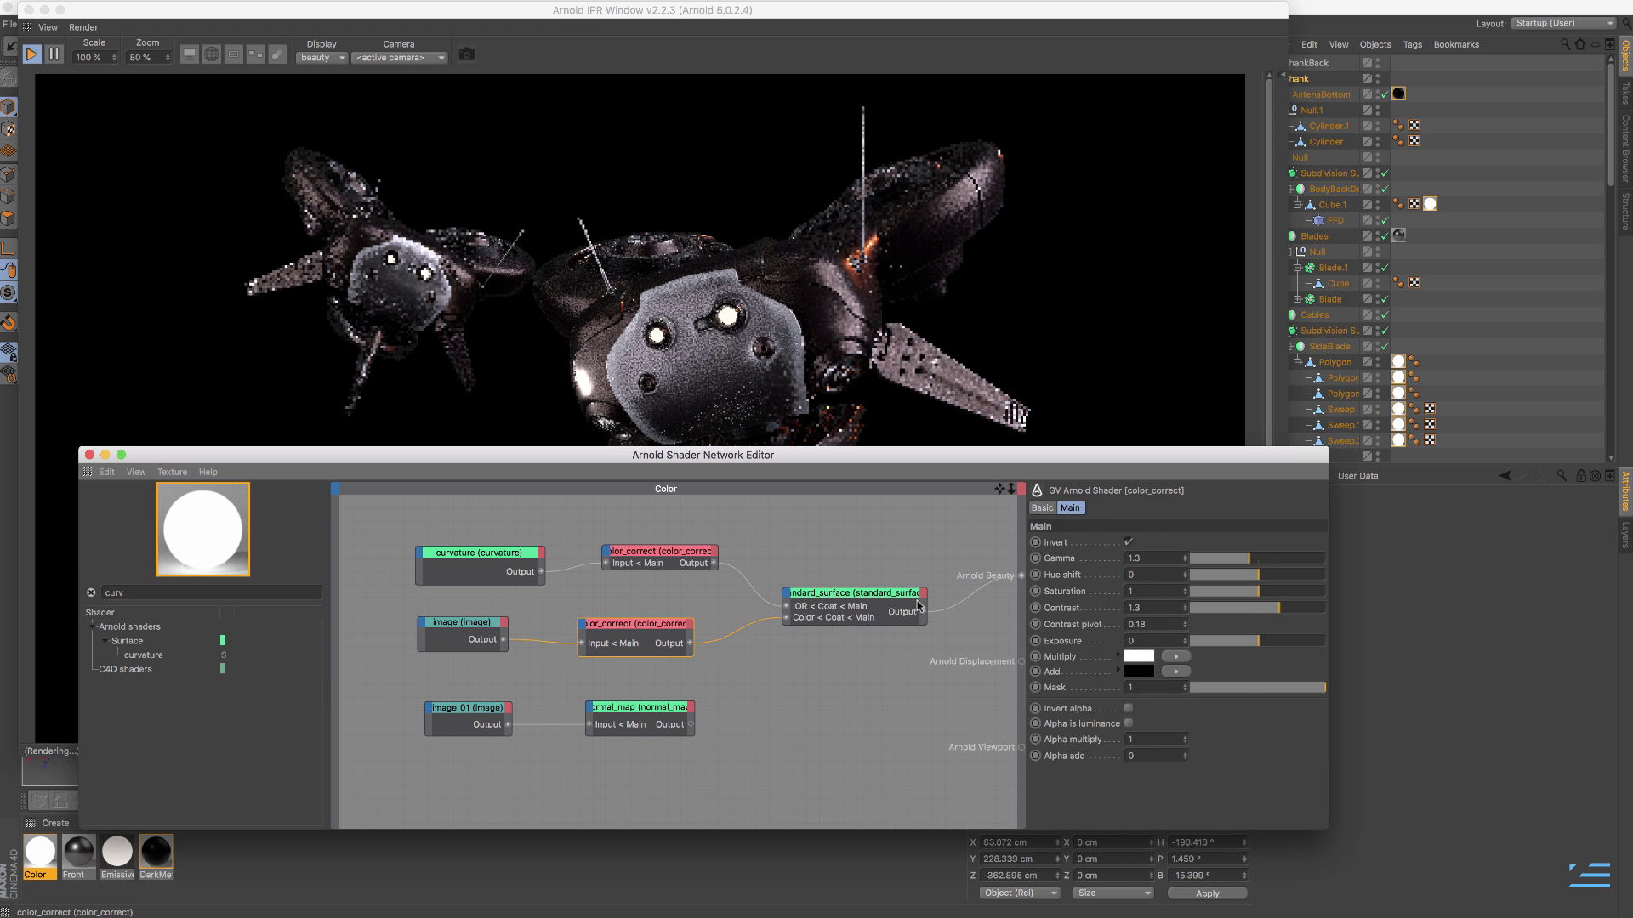
{"action": "double_click", "coordinate": [1157, 558]}
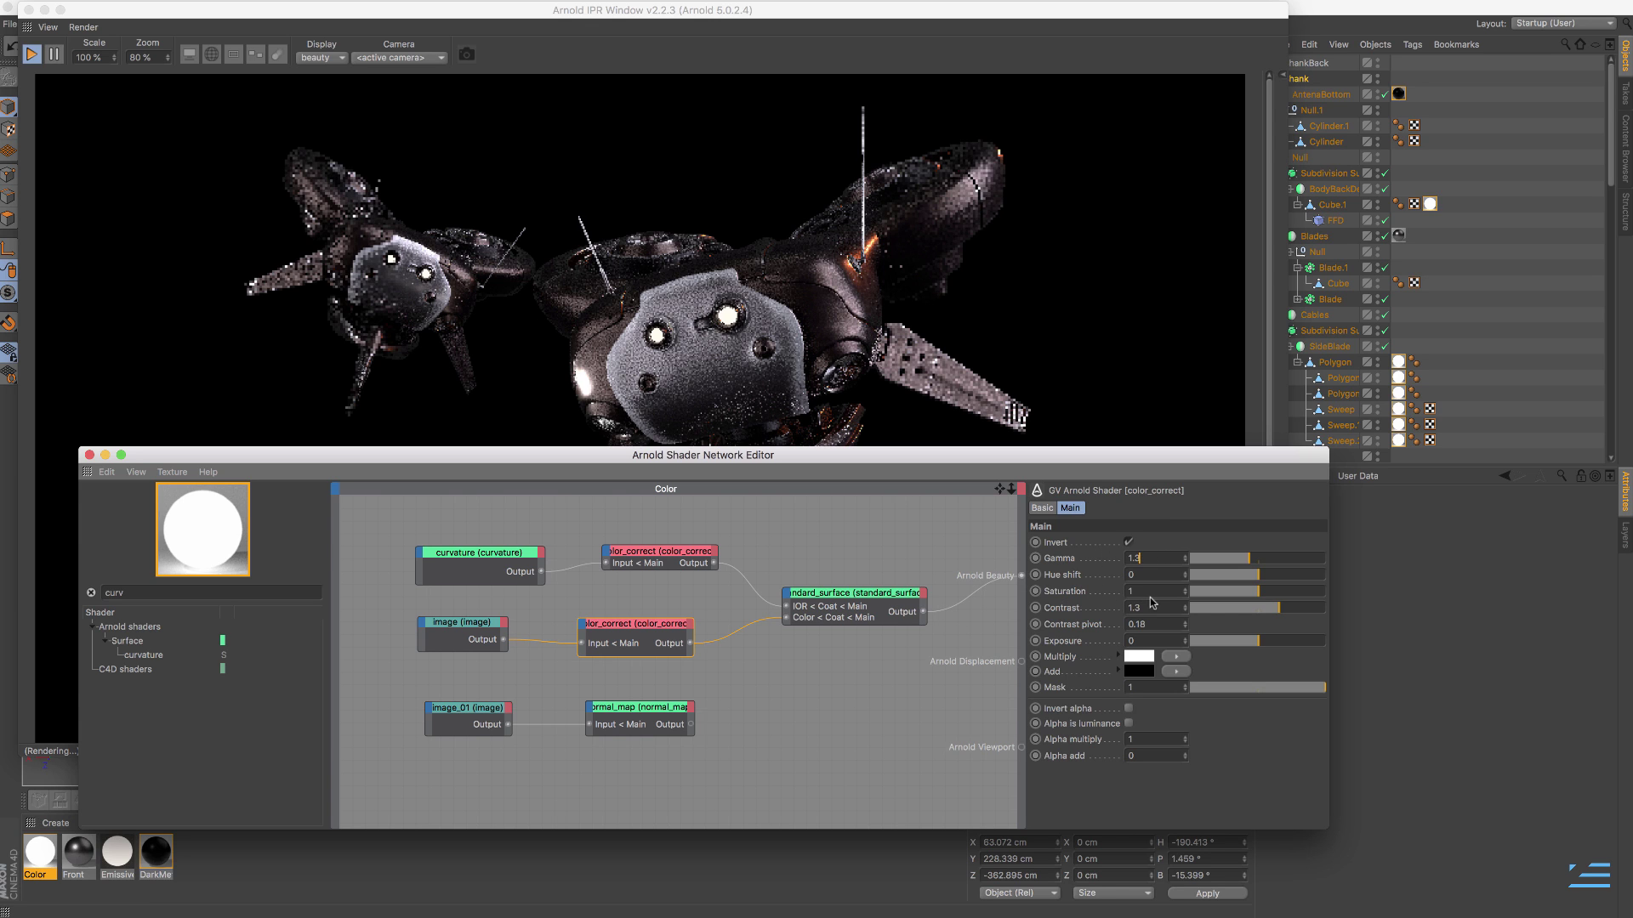
{"action": "left_click", "coordinate": [689, 626]}
{"action": "left_click", "coordinate": [681, 625]}
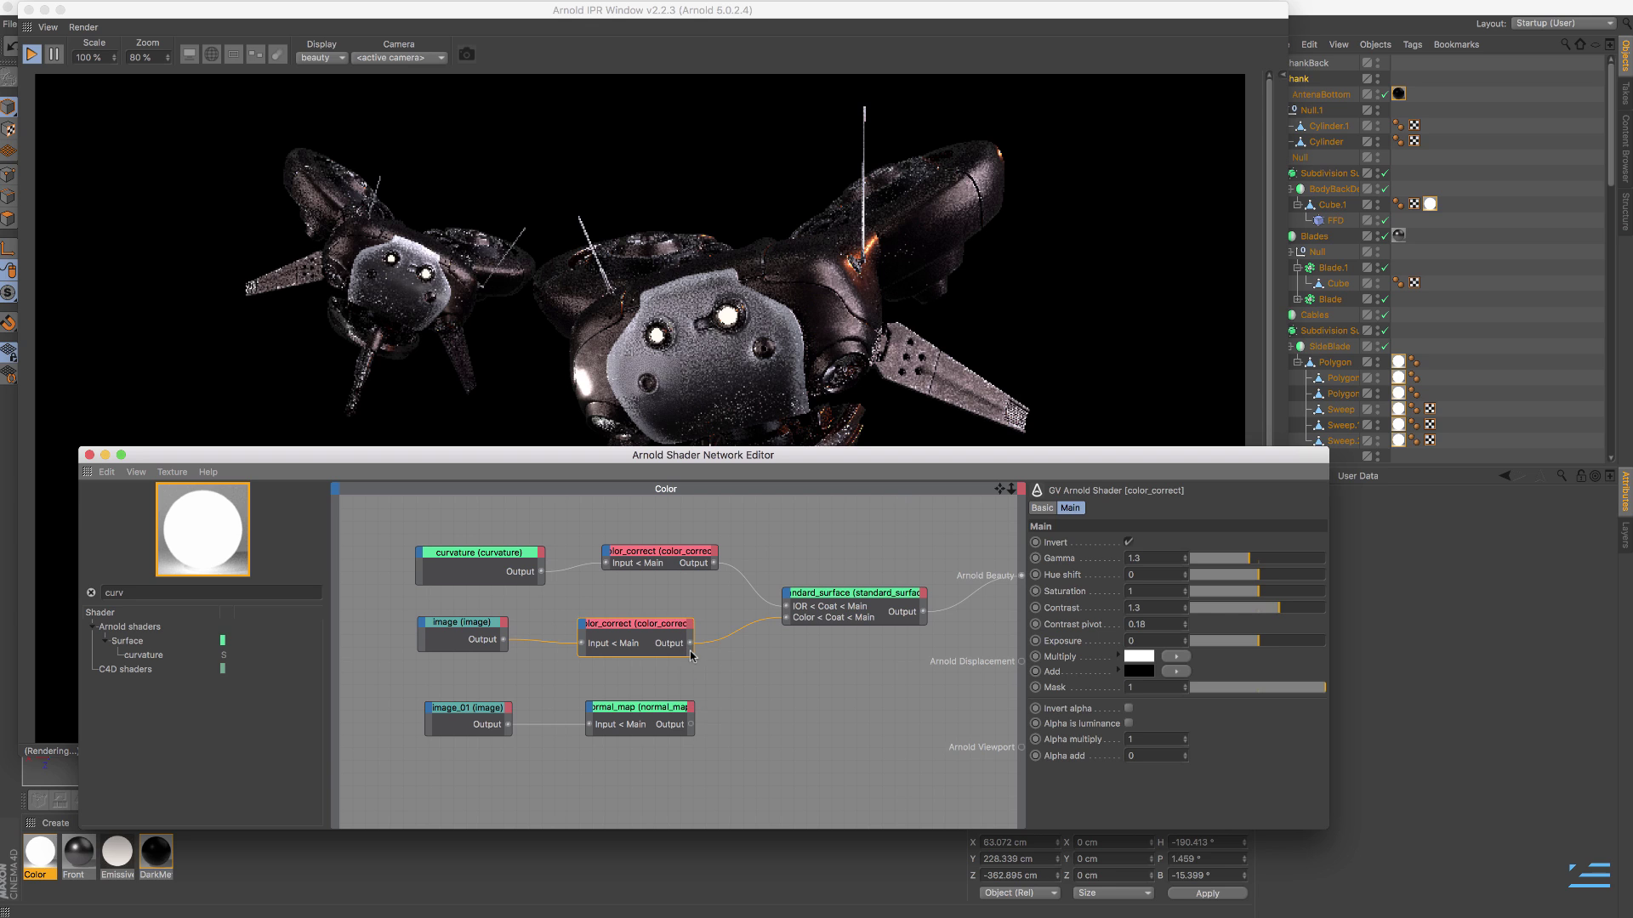
{"action": "left_click_drag", "start_coordinate": [690, 648], "coordinate": [795, 601]}
{"action": "left_click", "coordinate": [789, 595]}
{"action": "mouse_move", "coordinate": [804, 600]}
{"action": "mouse_move", "coordinate": [859, 667]}
{"action": "left_click", "coordinate": [925, 682]}
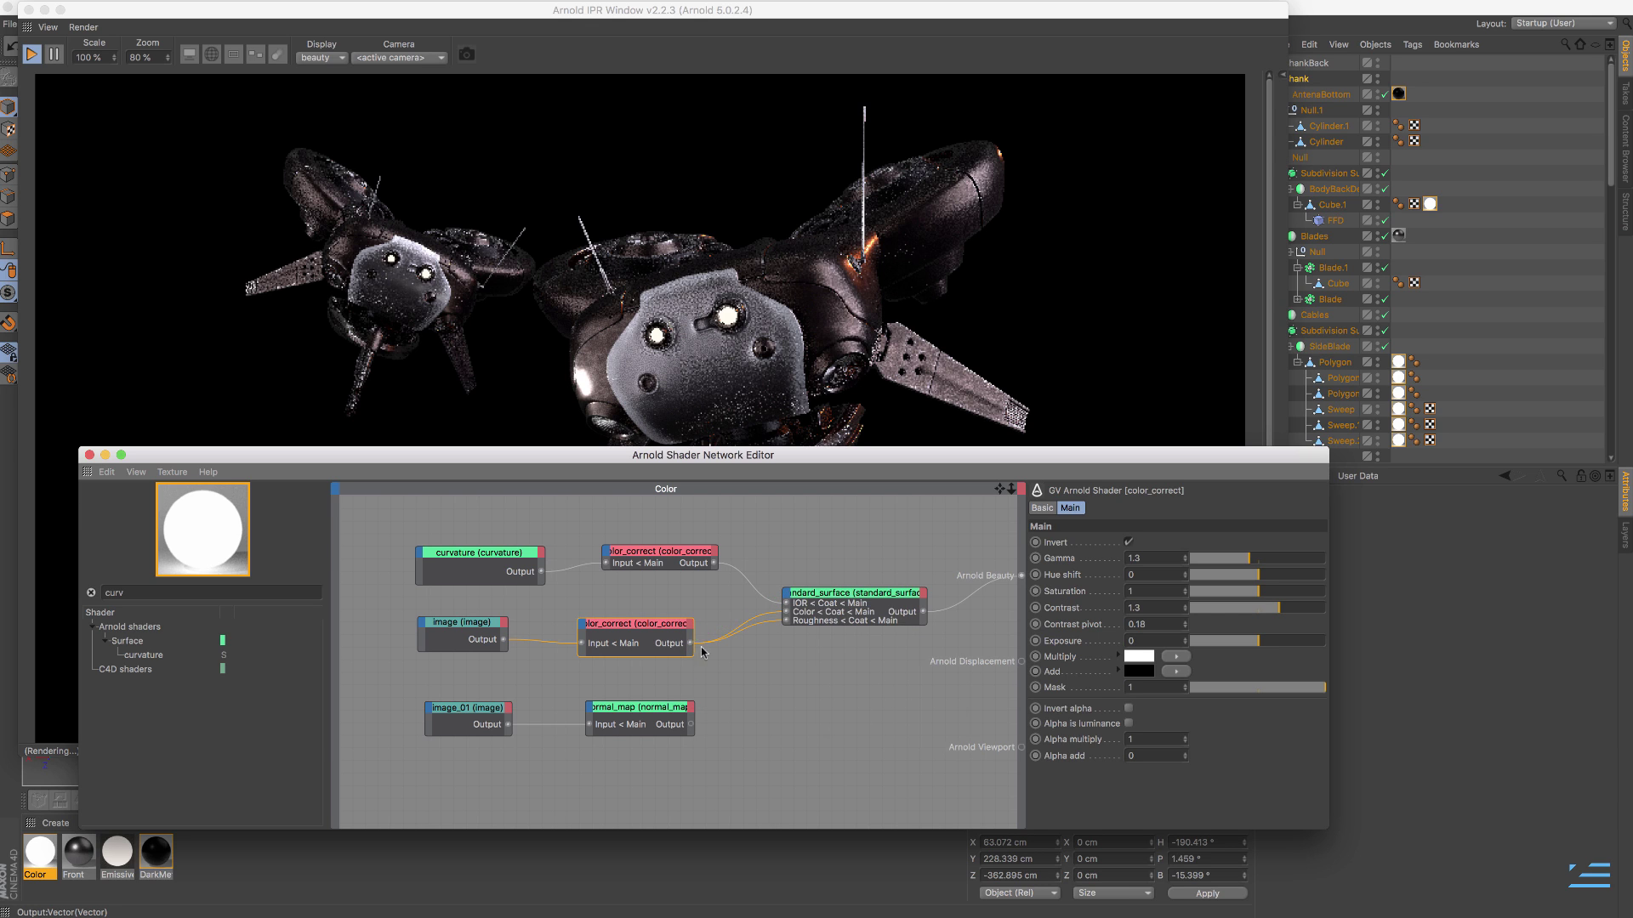
- Wire the same color_correct into standard_surface's Specular Roughness input
{"action": "left_click", "coordinate": [788, 595]}
{"action": "mouse_move", "coordinate": [801, 600]}
{"action": "mouse_move", "coordinate": [850, 617]}
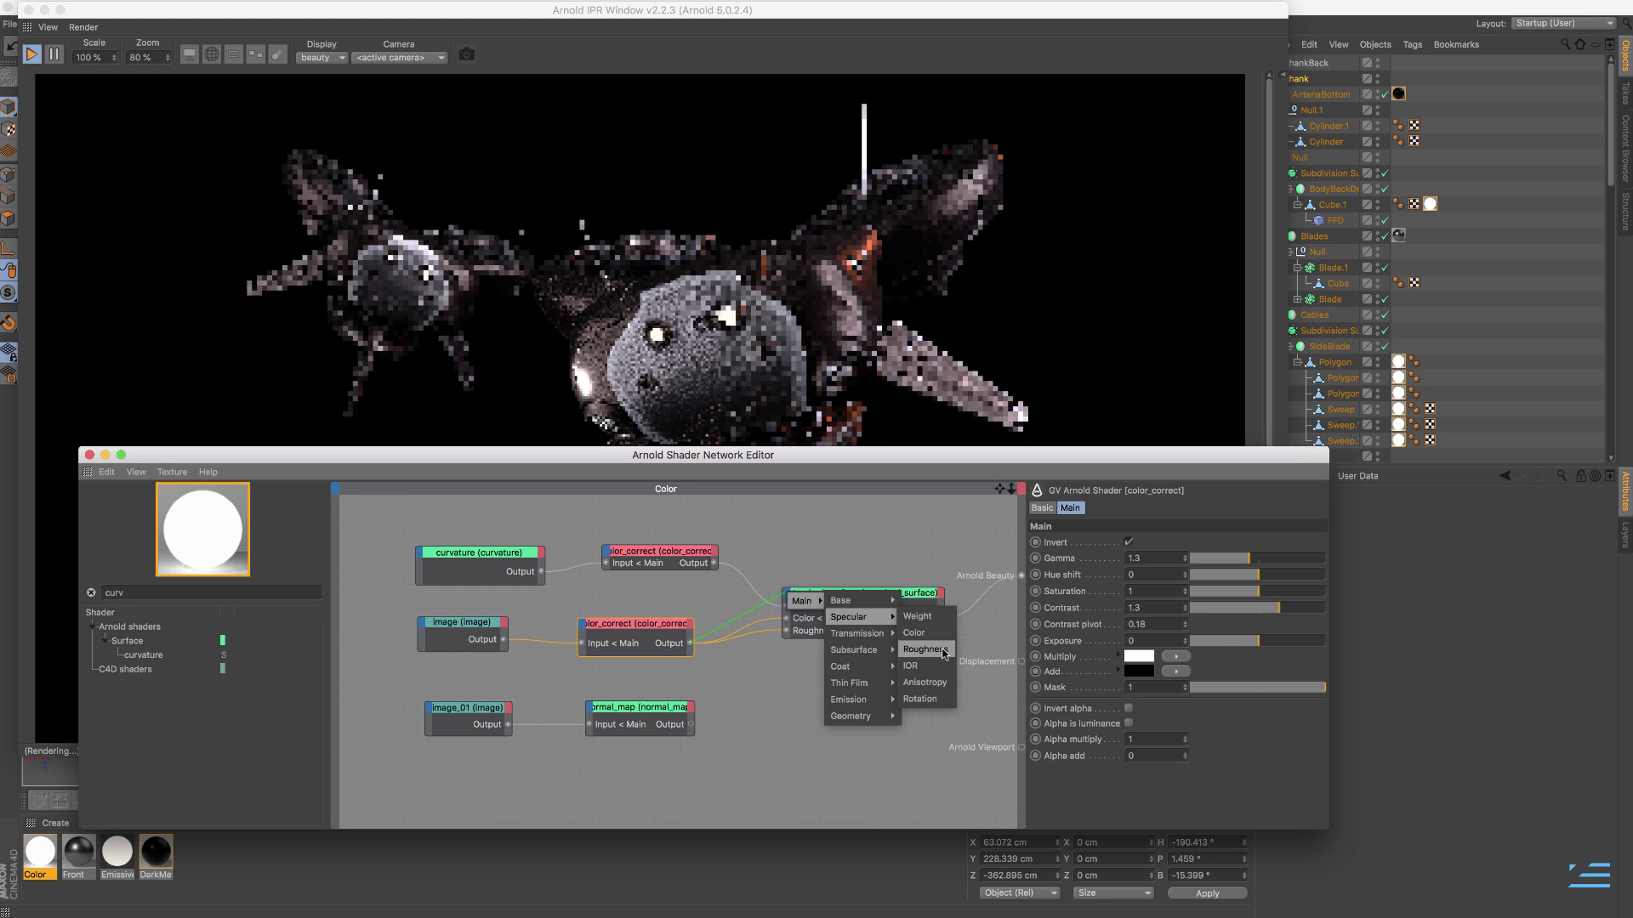
{"action": "left_click", "coordinate": [923, 649]}
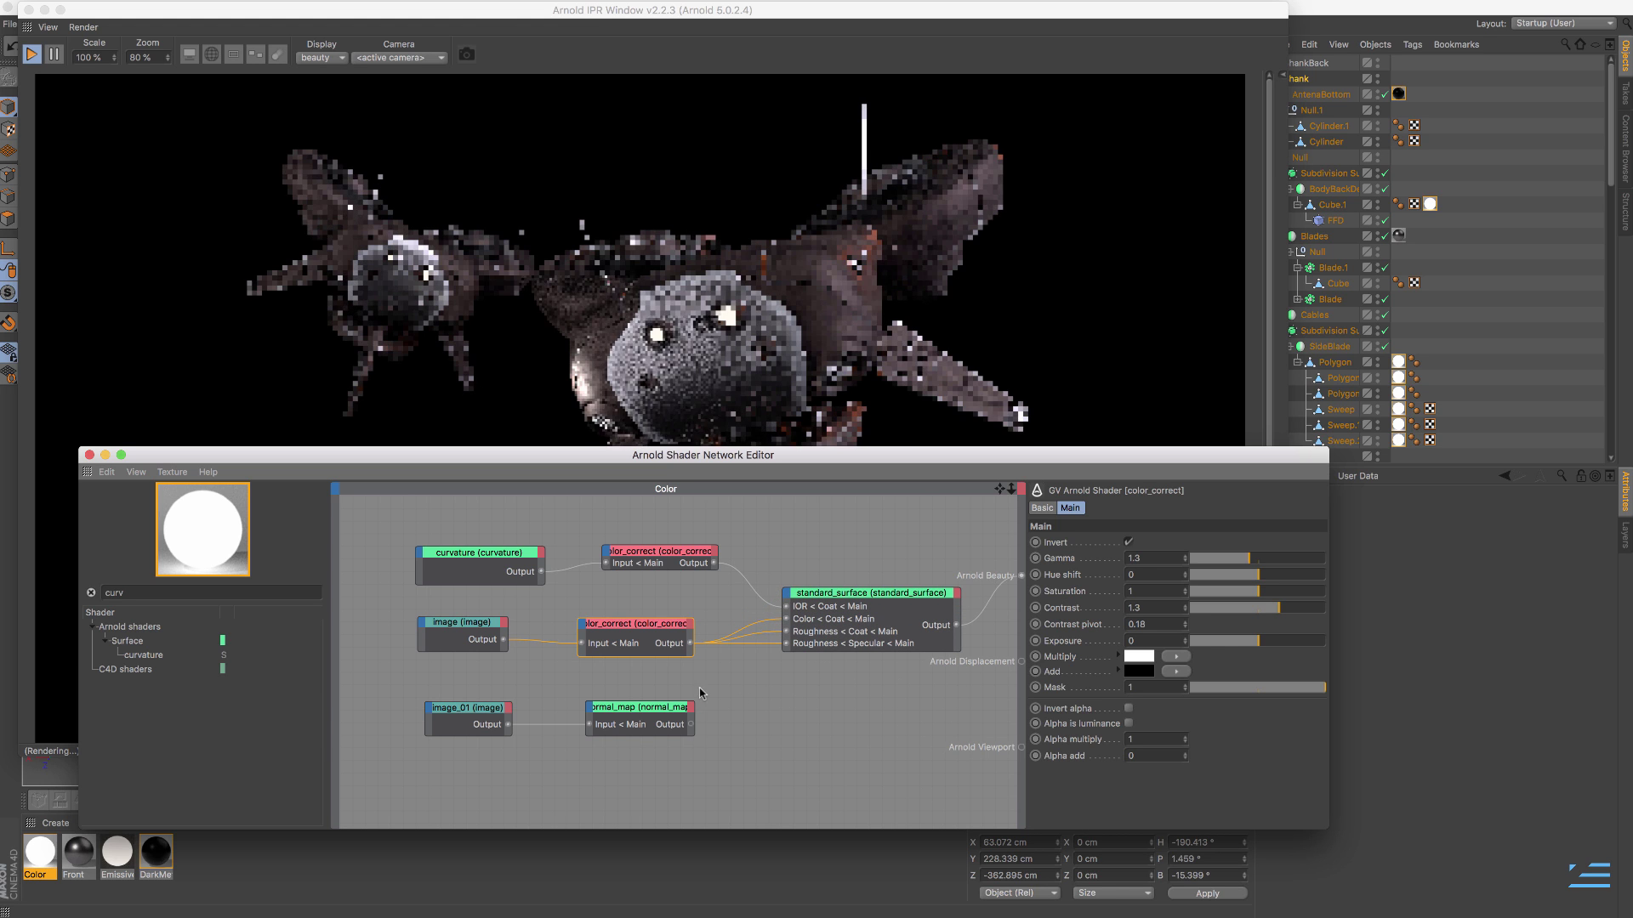
{"action": "left_click_drag", "start_coordinate": [651, 460], "coordinate": [643, 485]}
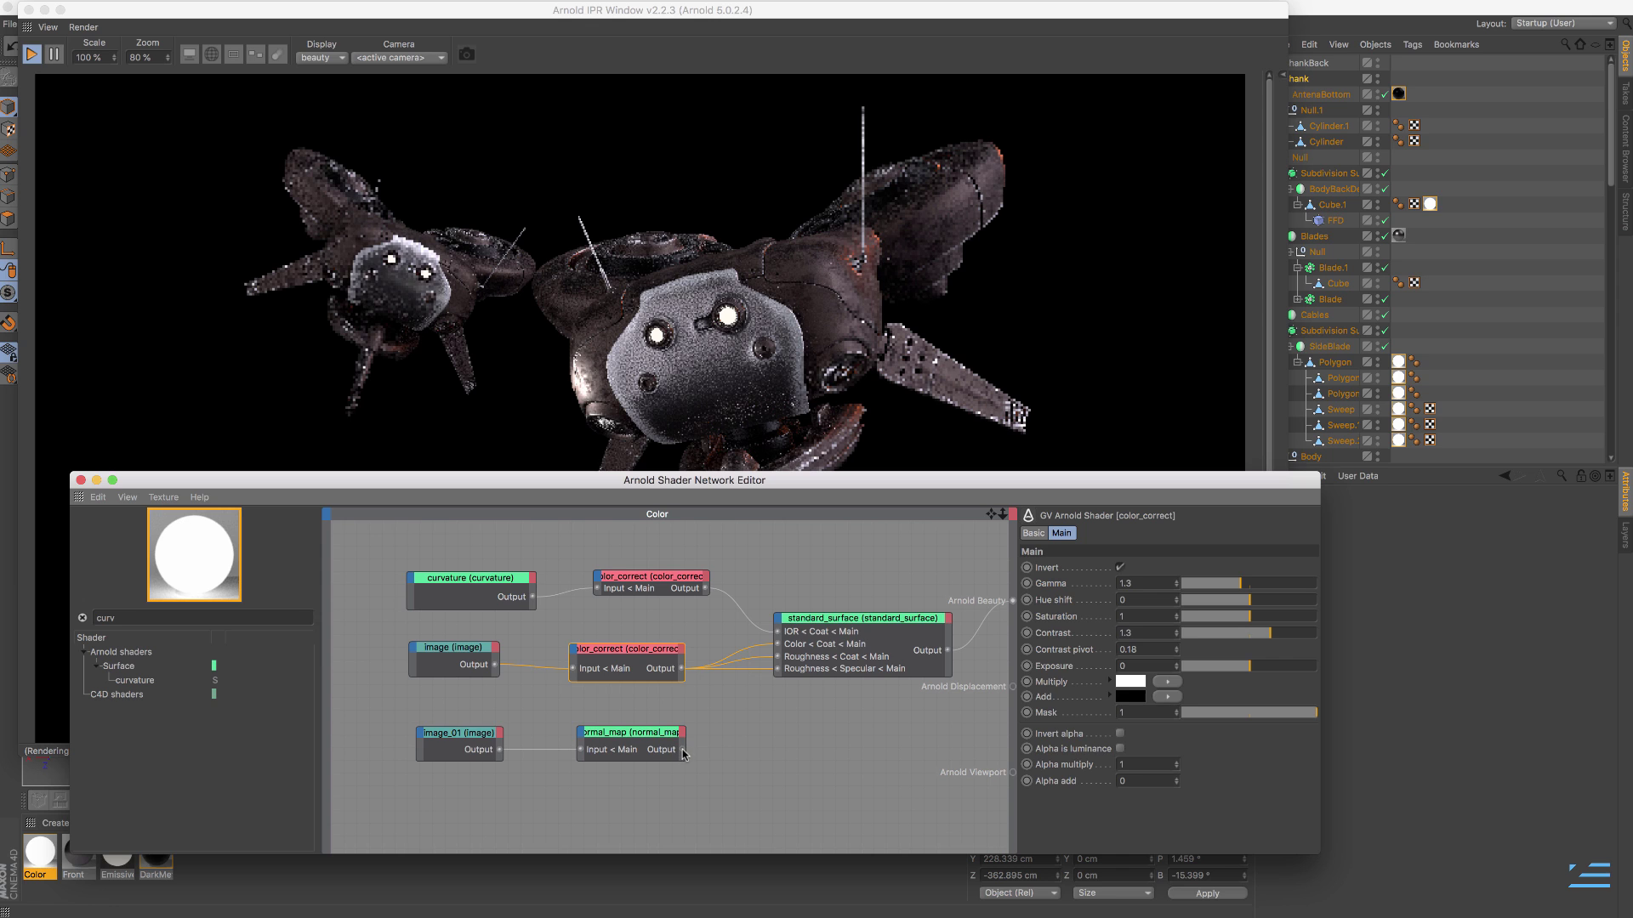
- Plug normal_map into standard_surface's Geometry > Normal input and check its settings
{"action": "left_click_drag", "start_coordinate": [772, 621], "coordinate": [908, 756]}
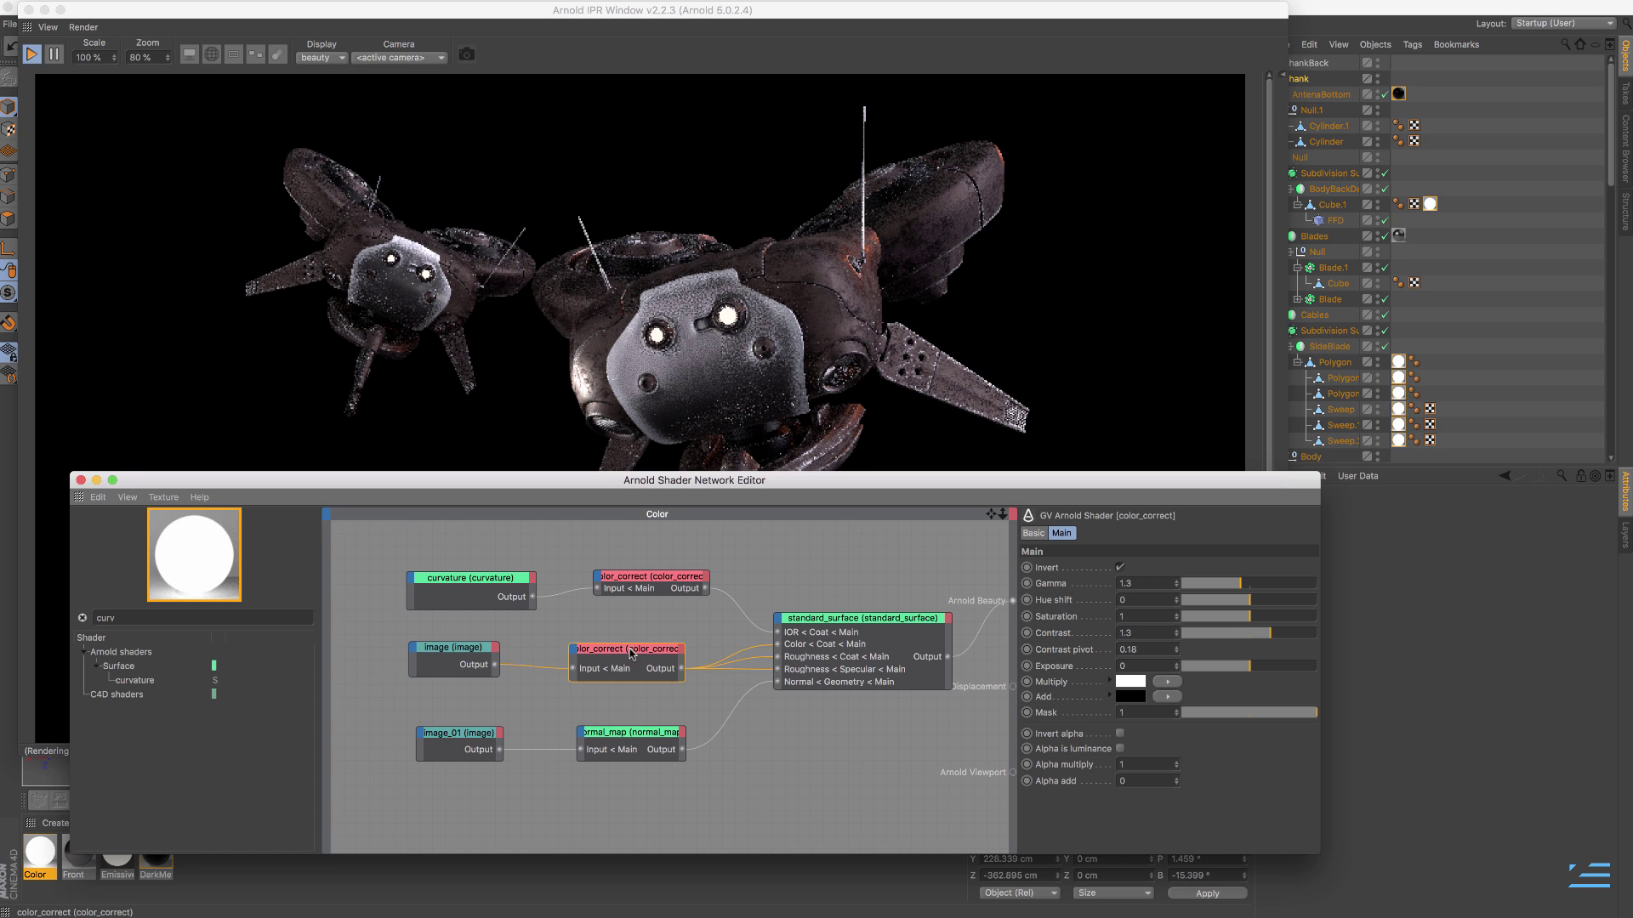
{"action": "left_click", "coordinate": [636, 733]}
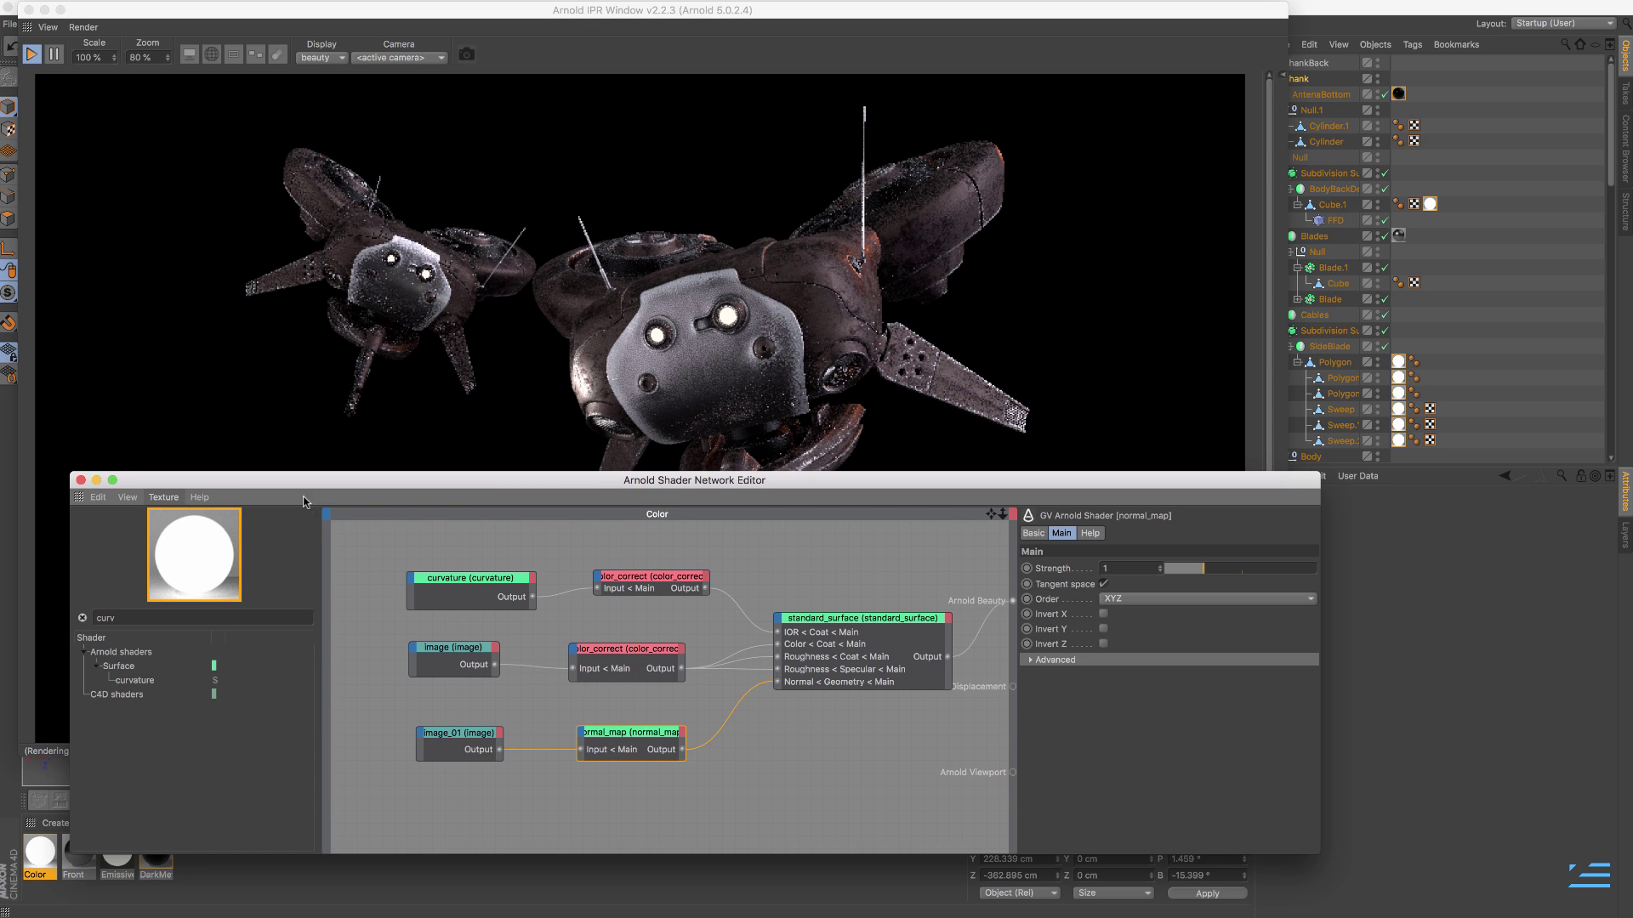
{"action": "left_click_drag", "start_coordinate": [302, 482], "coordinate": [285, 297]}
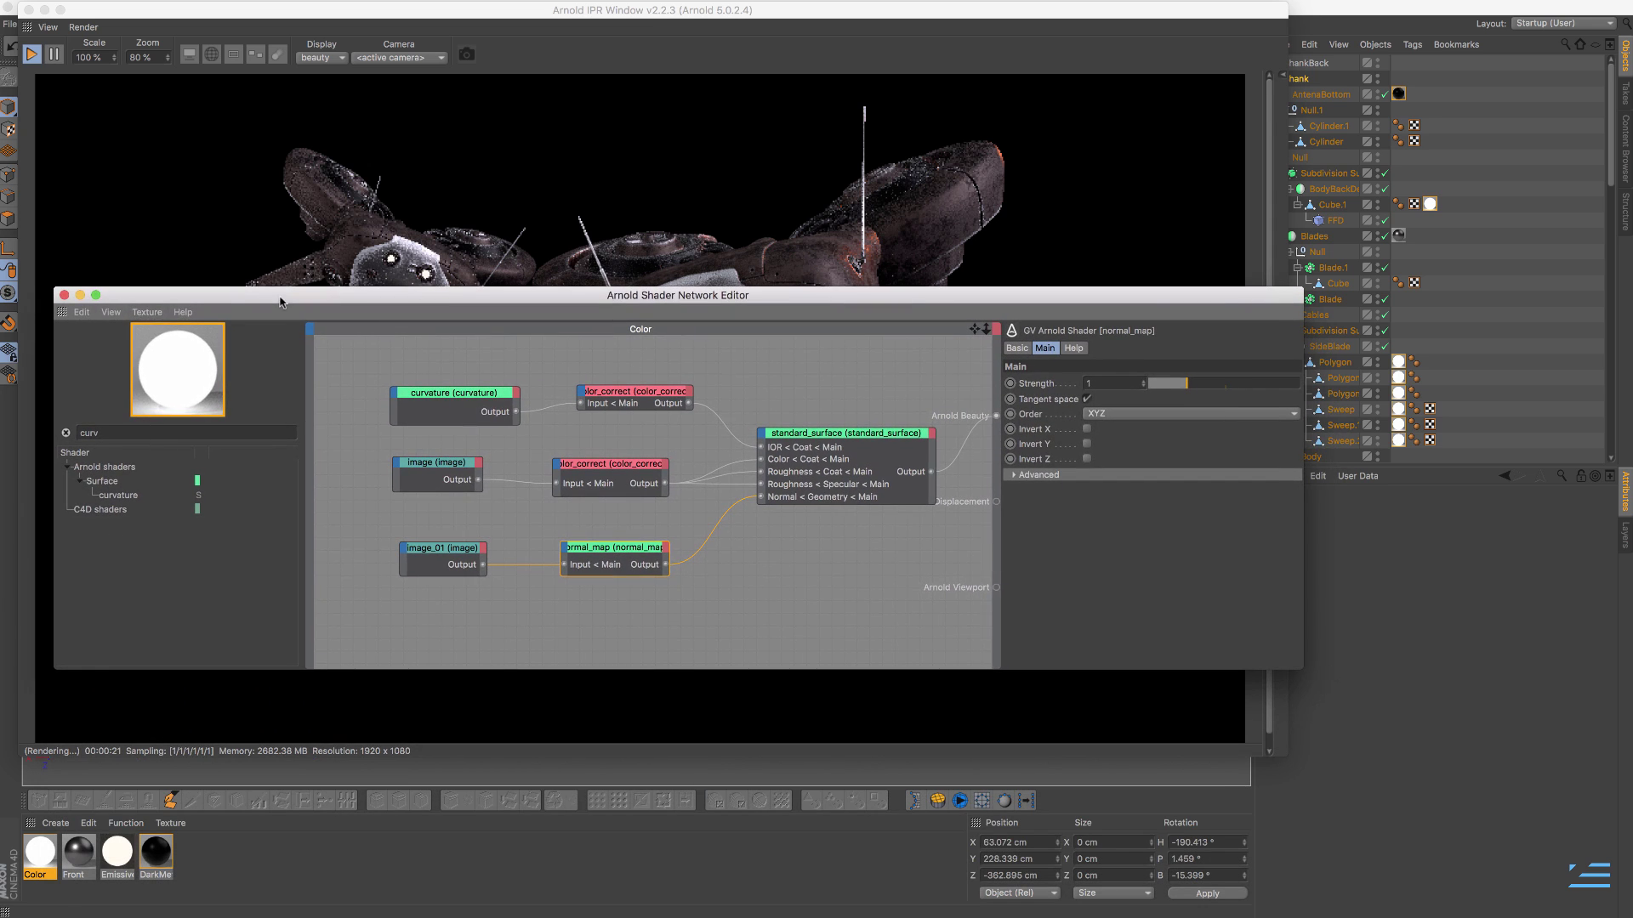
- Pause the IPR and open the Front material's Arnold shader network
{"action": "left_click", "coordinate": [64, 295]}
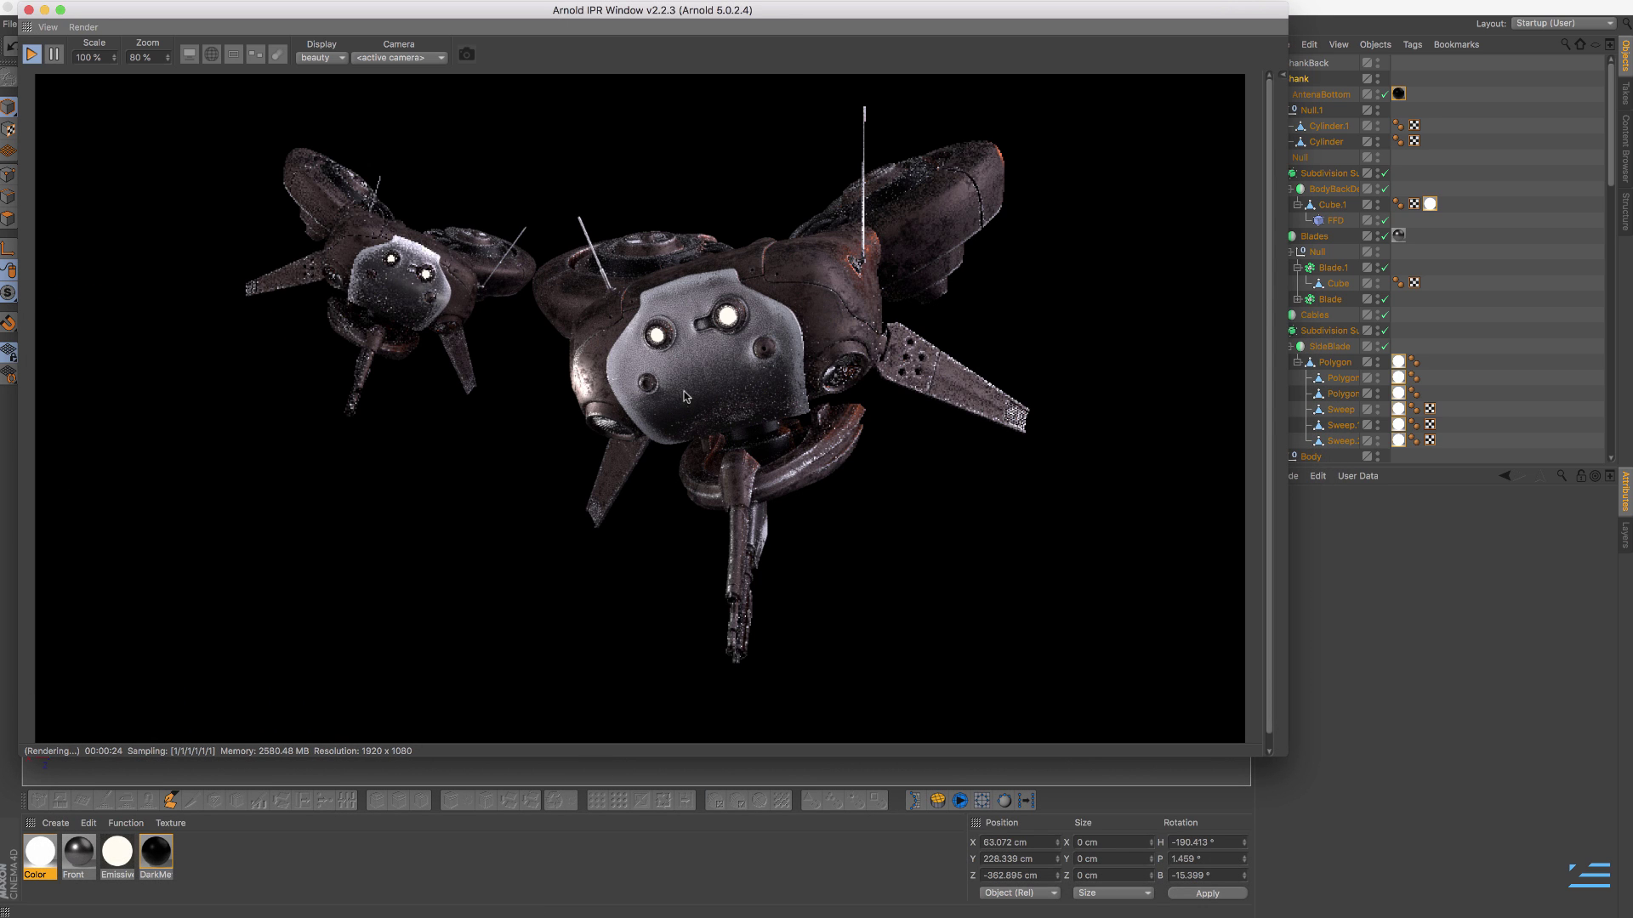
{"action": "left_click", "coordinate": [83, 860]}
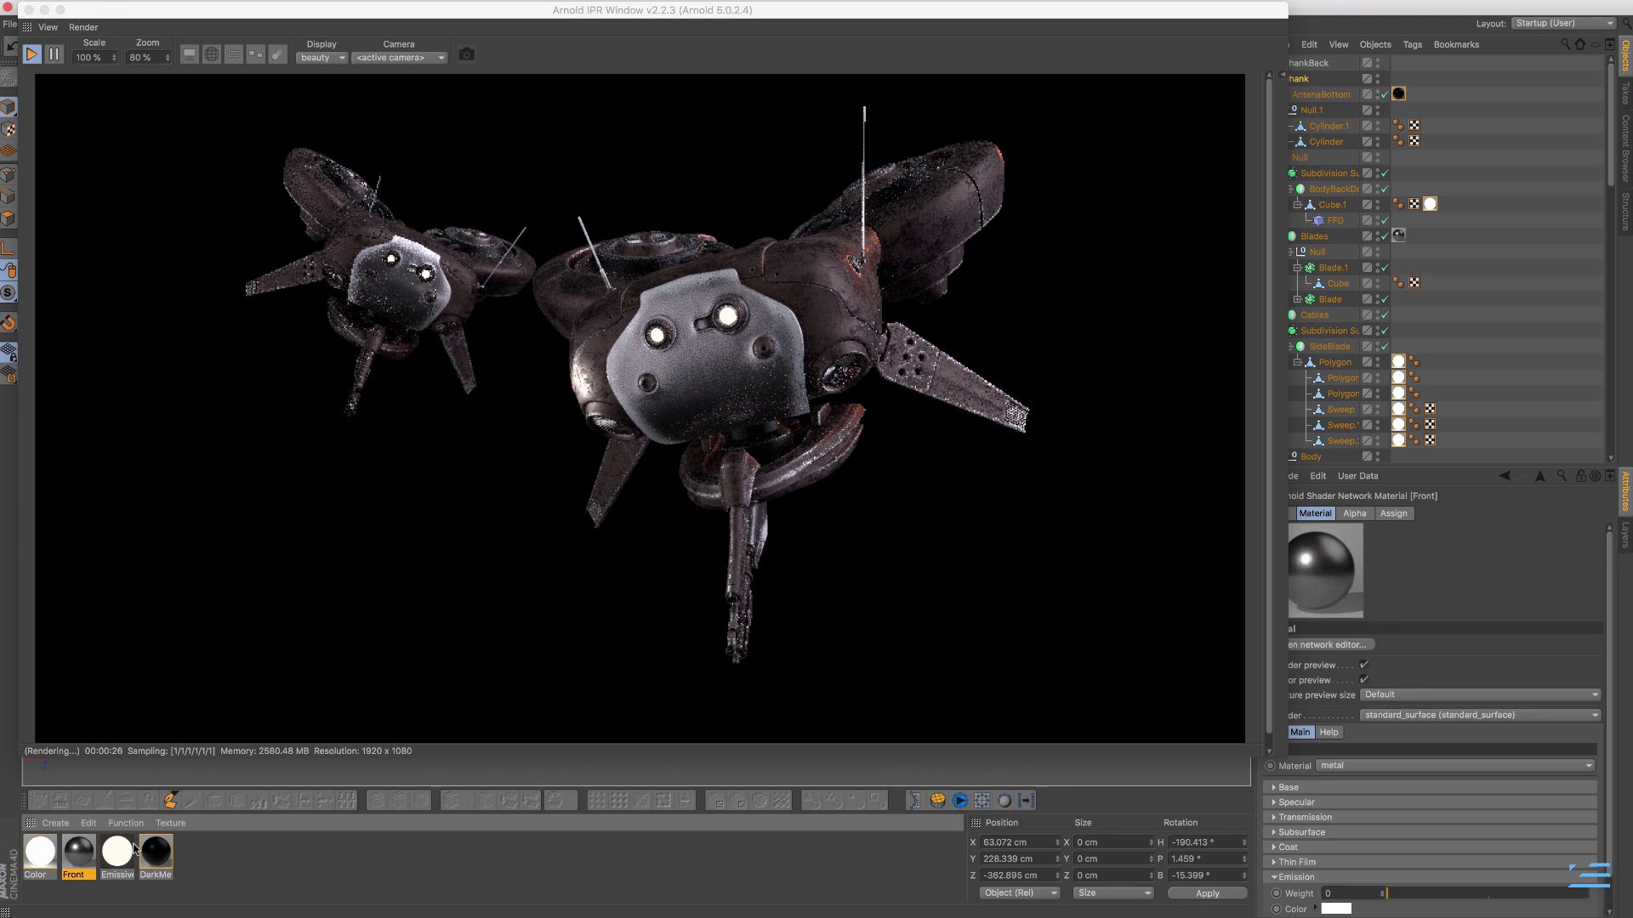
{"action": "left_click", "coordinate": [31, 53]}
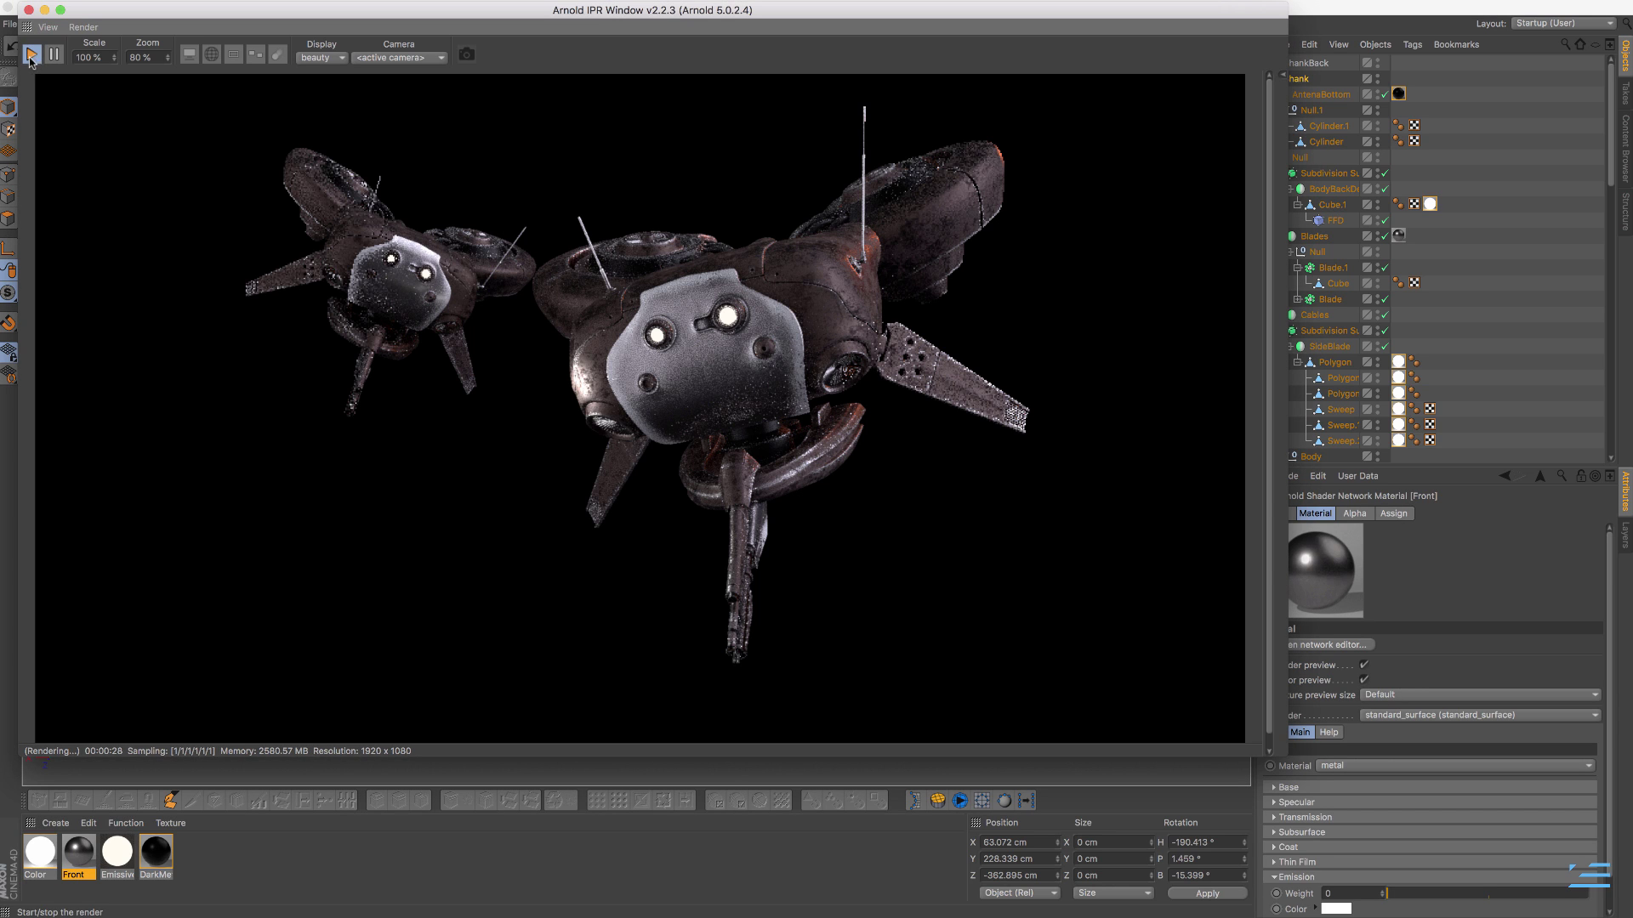
{"action": "left_click", "coordinate": [1352, 646]}
{"action": "left_click_drag", "start_coordinate": [765, 299], "coordinate": [806, 364]}
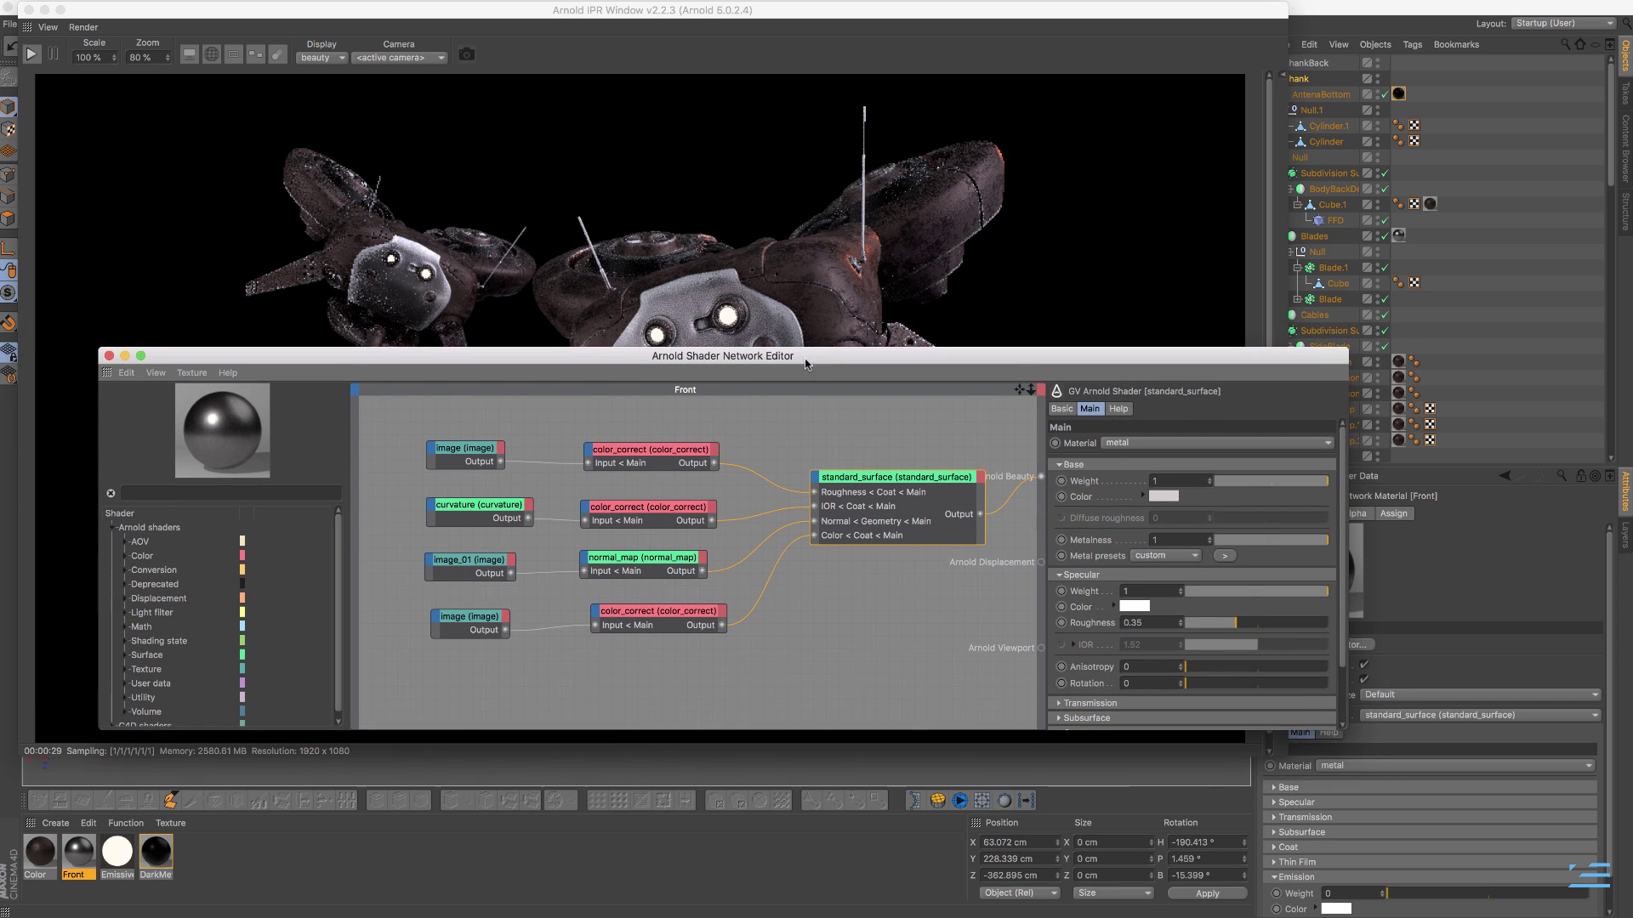
- Inspect the galvanized_norm.jpg and Tx5.png image nodes, including image_01's 0.2 UV tiling
{"action": "left_click", "coordinate": [451, 570]}
{"action": "left_click", "coordinate": [1185, 409]}
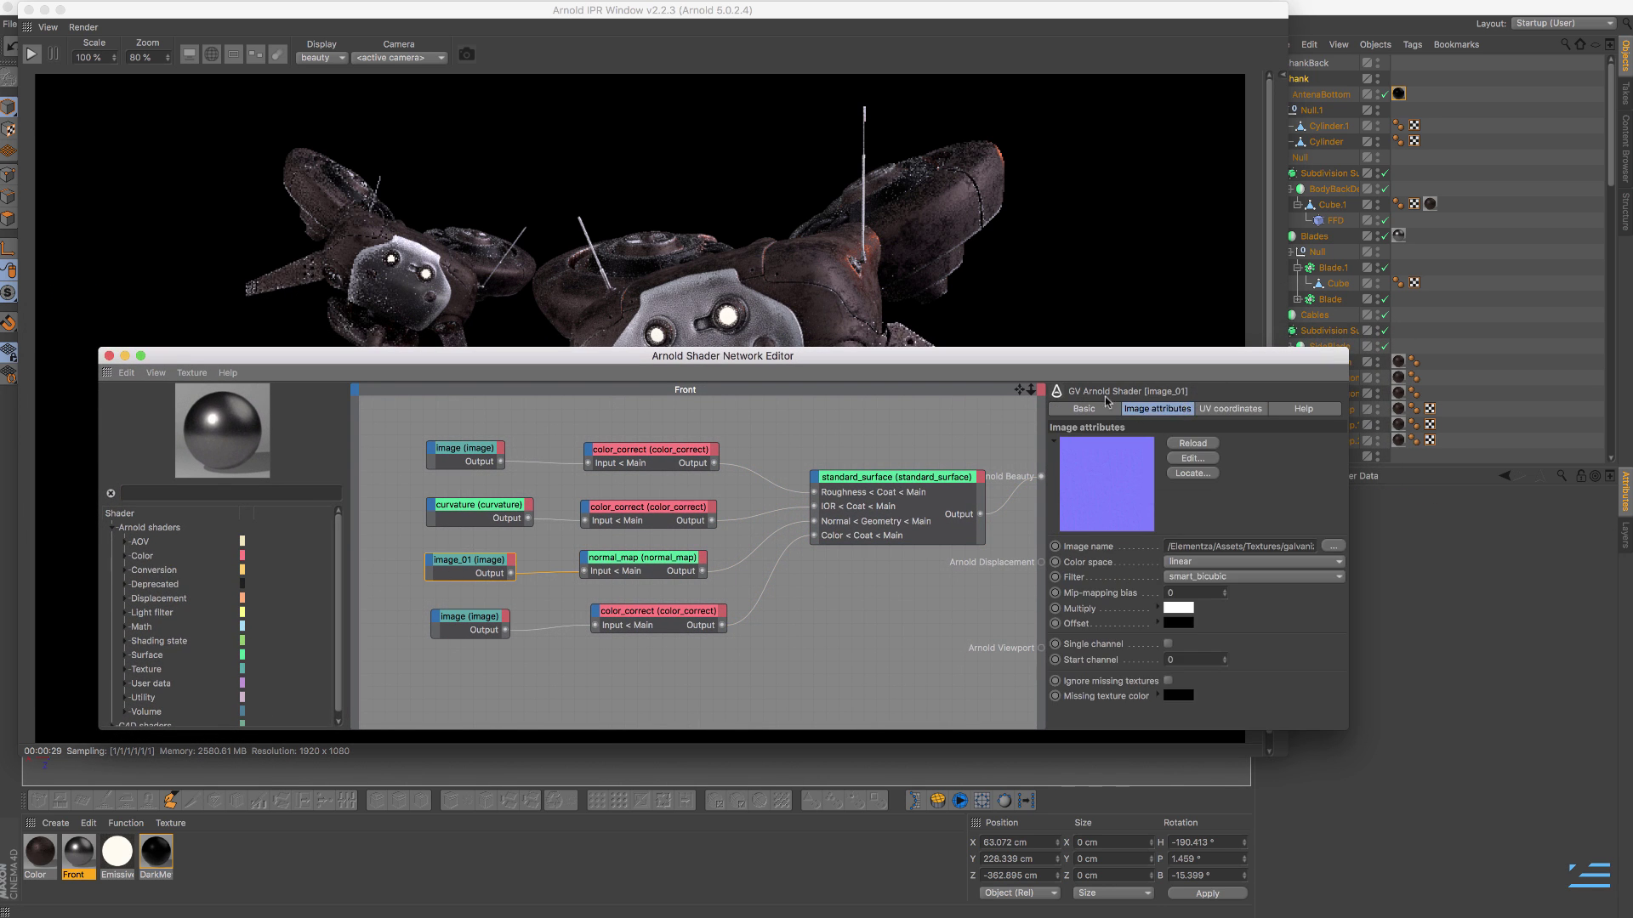
{"action": "left_click", "coordinate": [471, 623]}
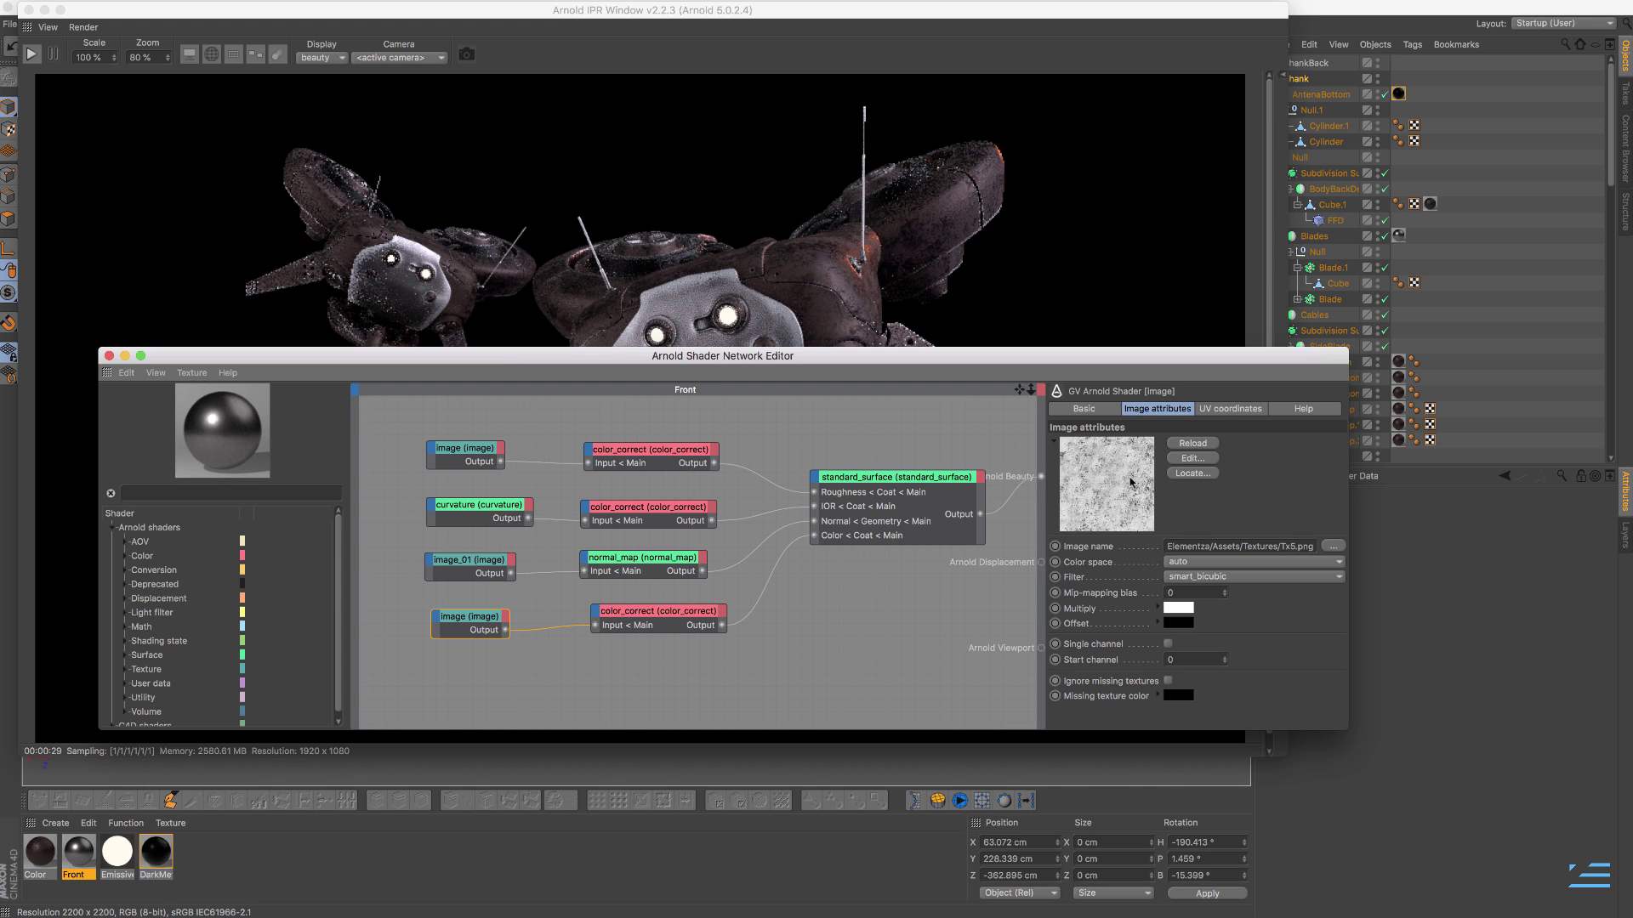
{"action": "left_click", "coordinate": [471, 567]}
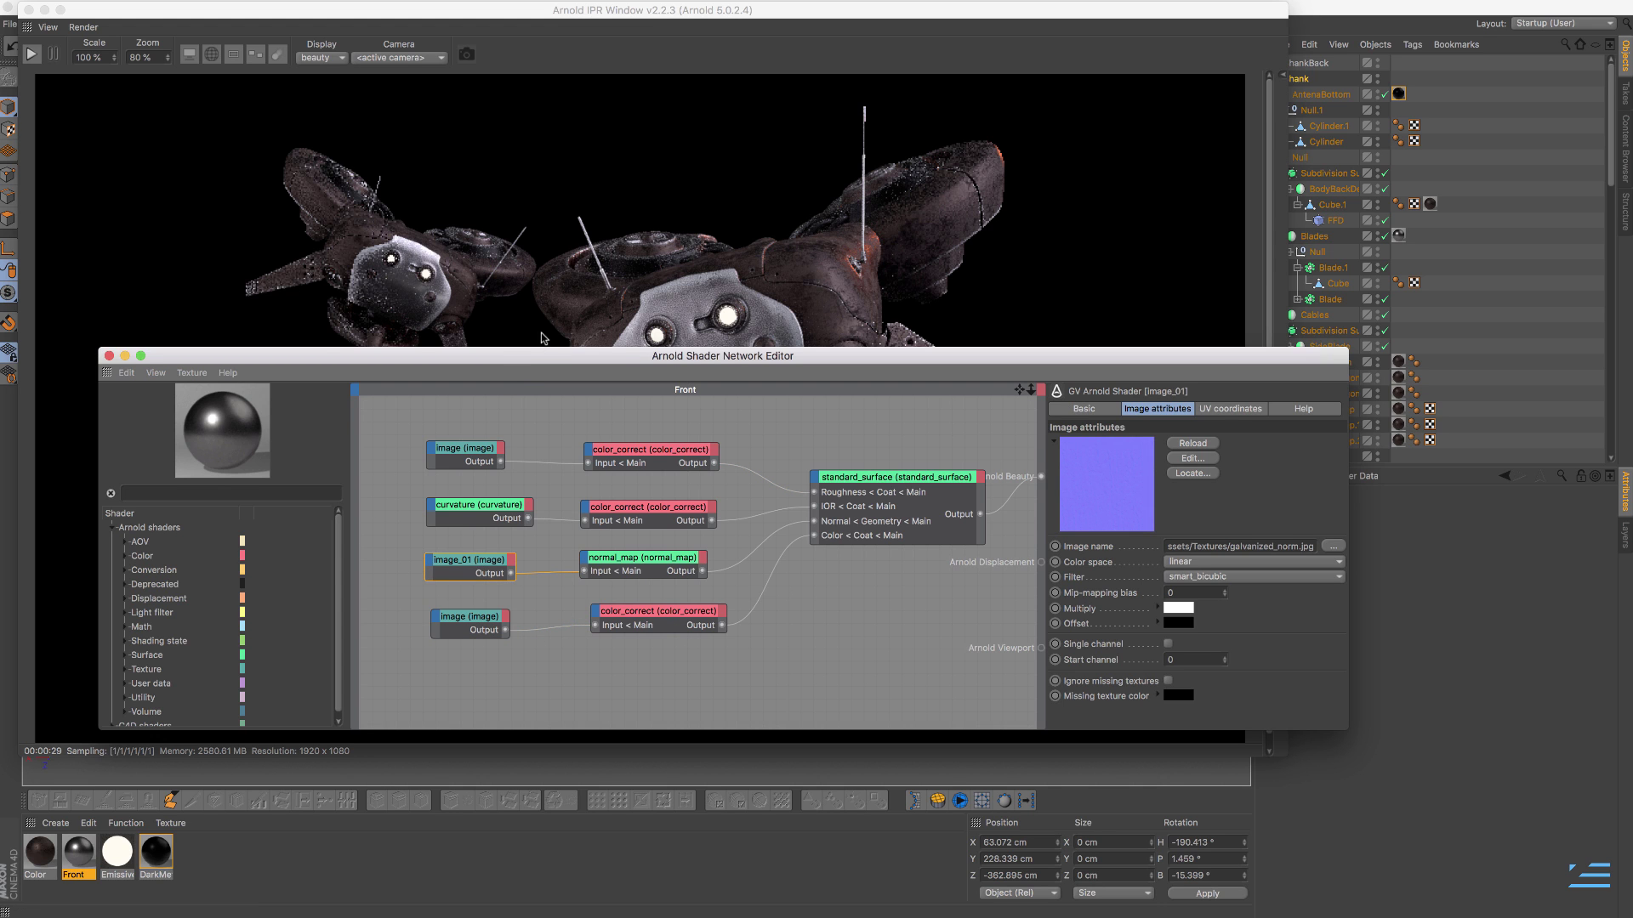
{"action": "left_click_drag", "start_coordinate": [540, 357], "coordinate": [487, 416]}
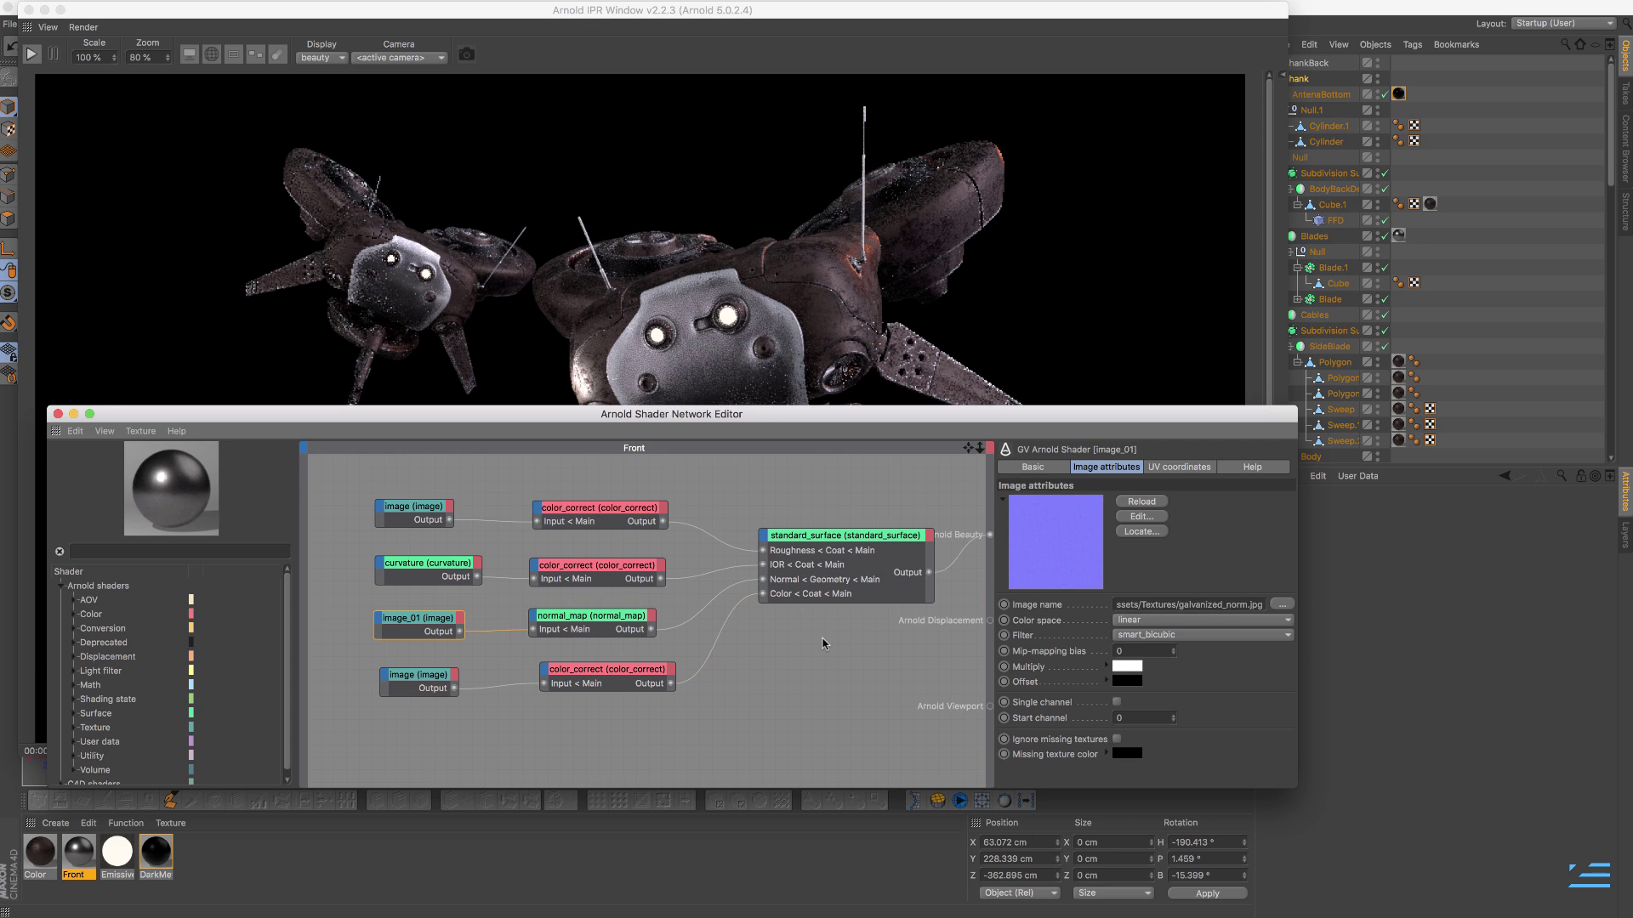
{"action": "left_click", "coordinate": [1183, 467]}
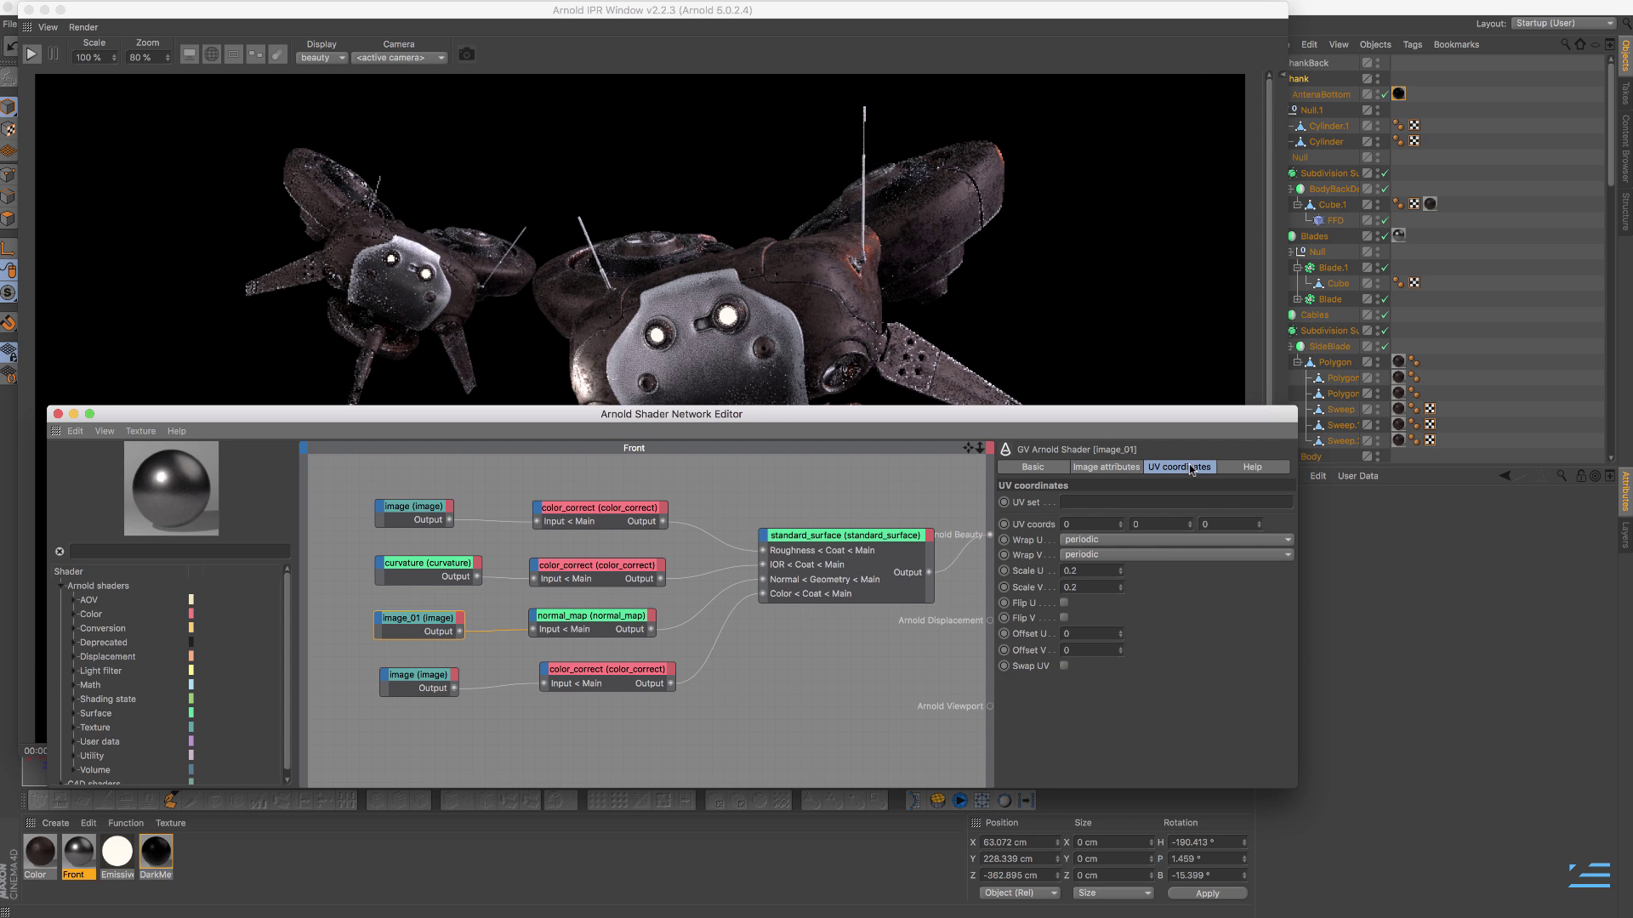
- Review the normal_map Strength of 1.5, then return to the re-rendering Arnold IPR
{"action": "left_click", "coordinate": [564, 624]}
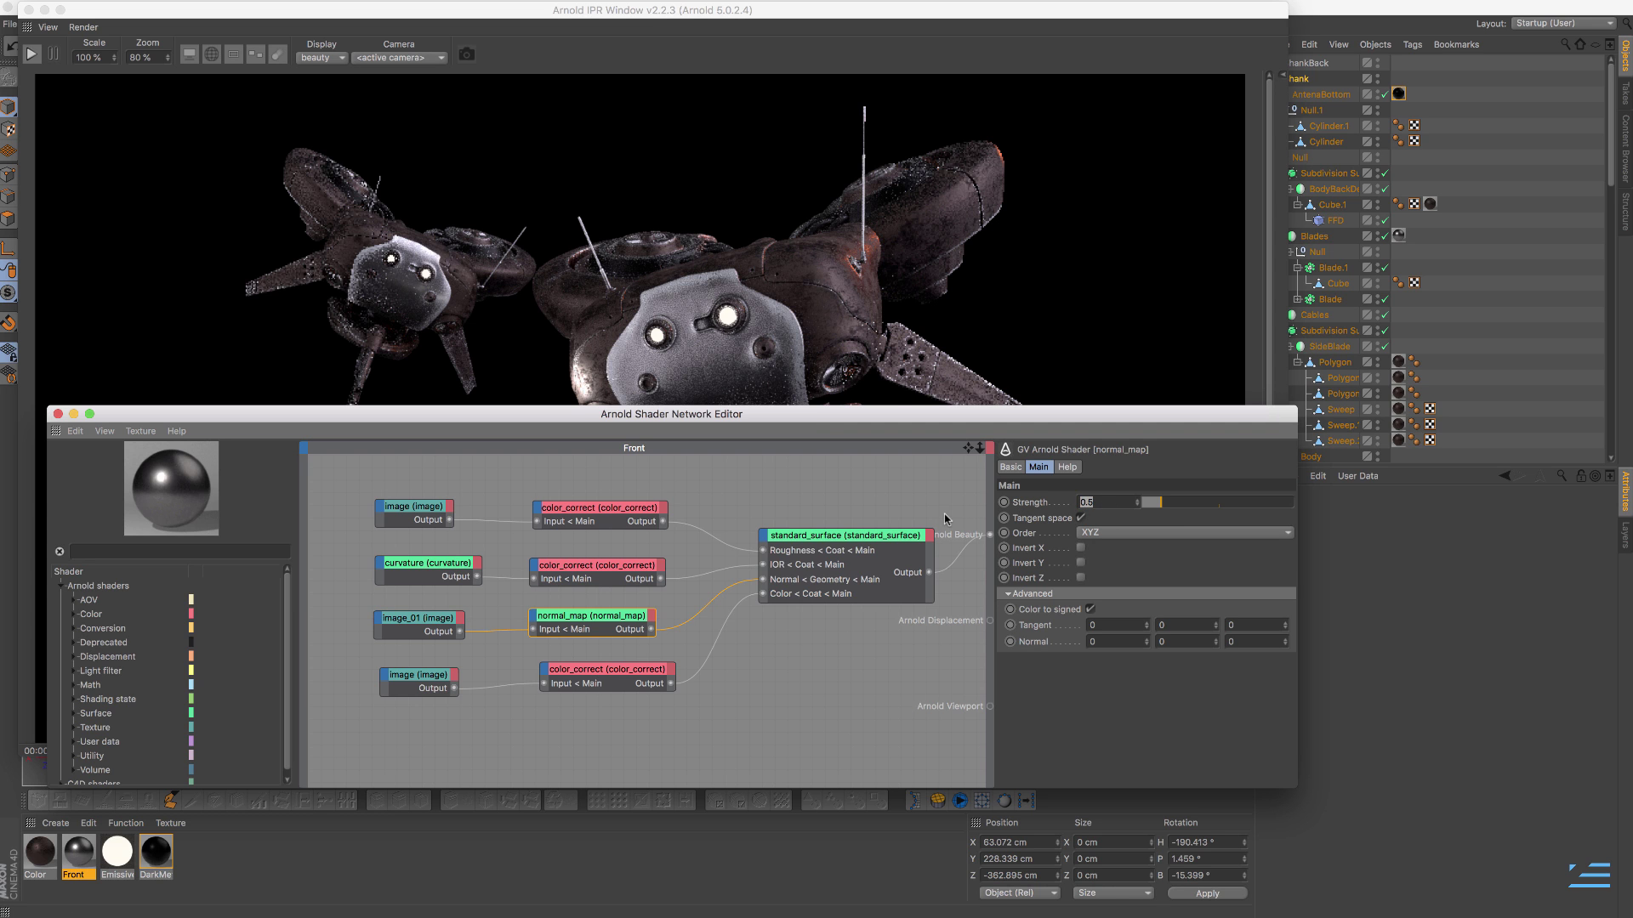
{"action": "left_click_drag", "start_coordinate": [804, 416], "coordinate": [821, 442]}
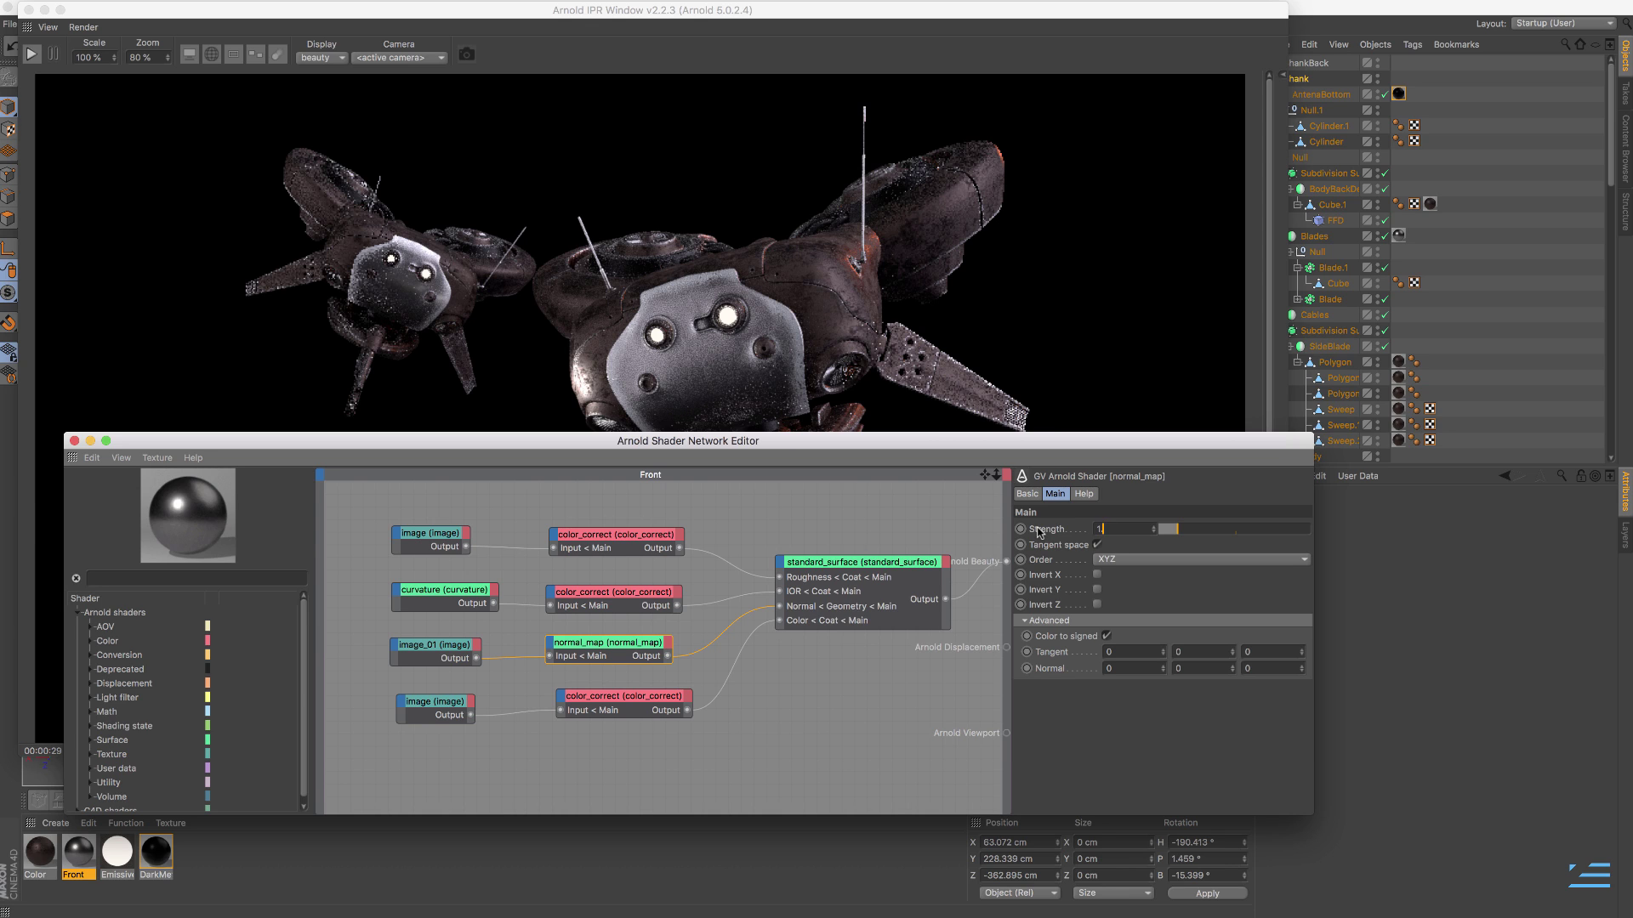
{"action": "left_click", "coordinate": [548, 275]}
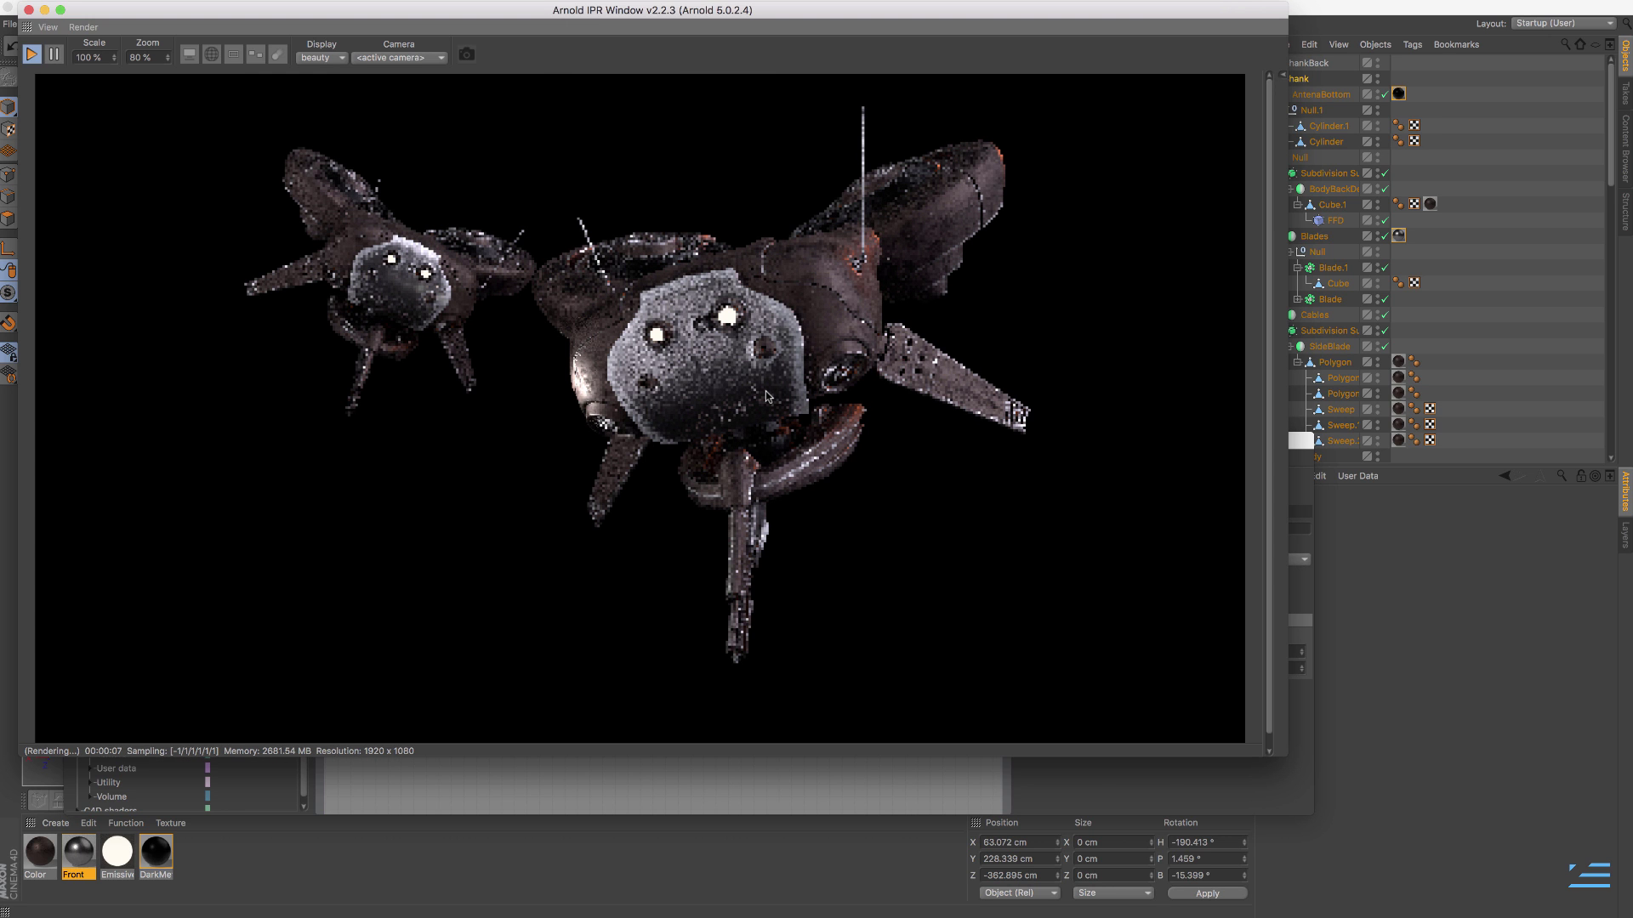
- Bring the Front shader network editor forward and view the top image node's Tx5.png texture settings
{"action": "left_click", "coordinate": [718, 791]}
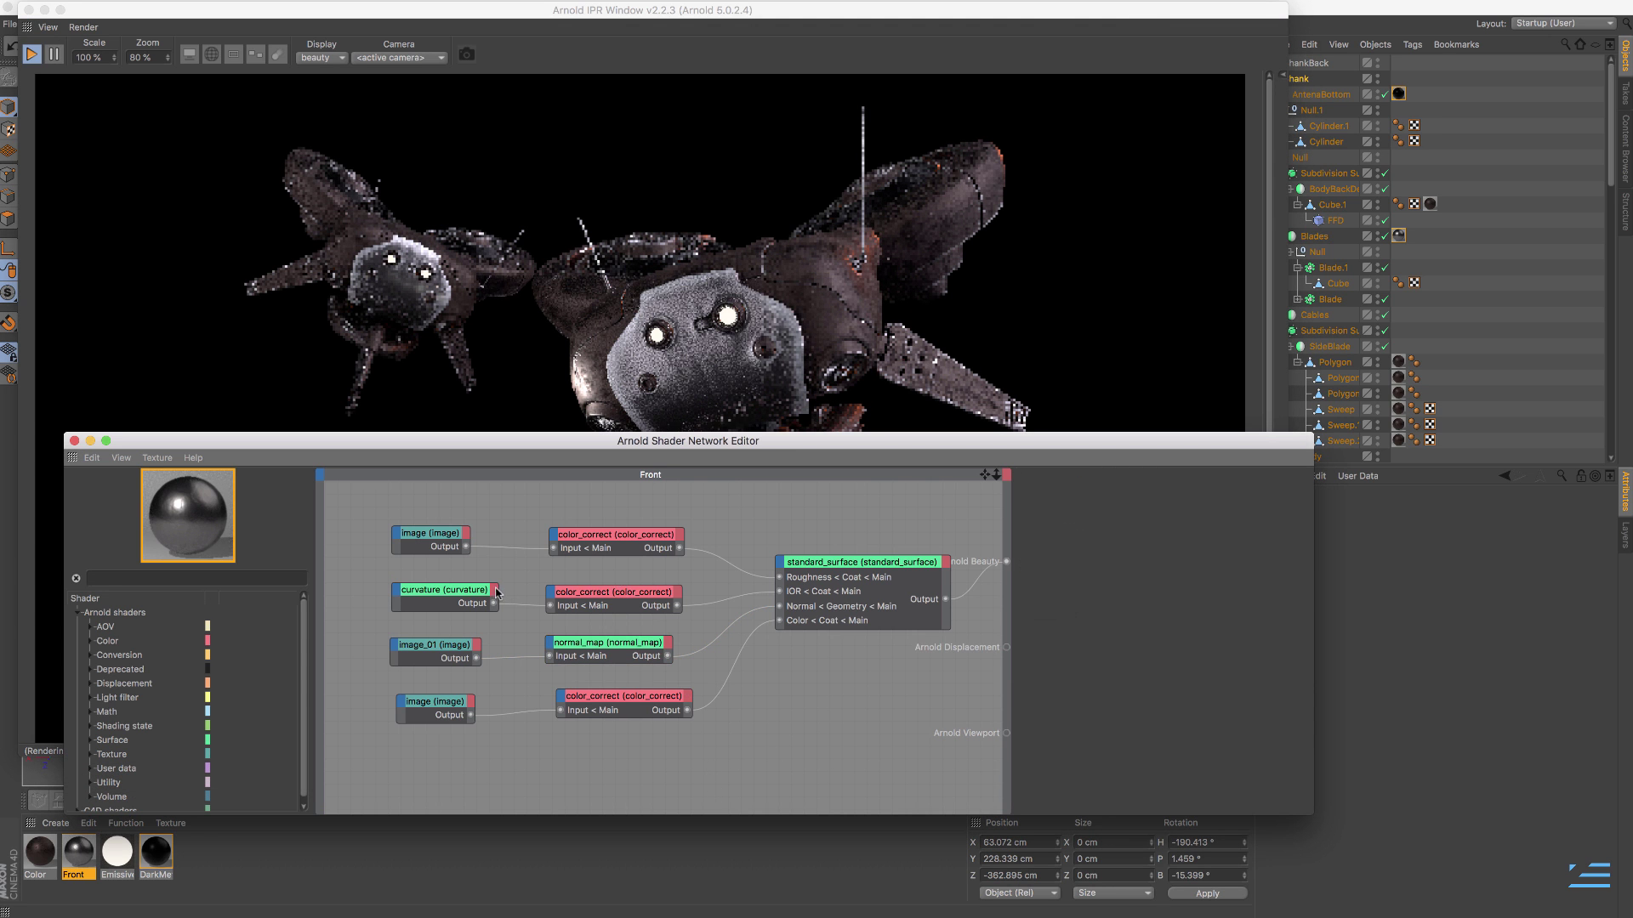
{"action": "left_click", "coordinate": [423, 539]}
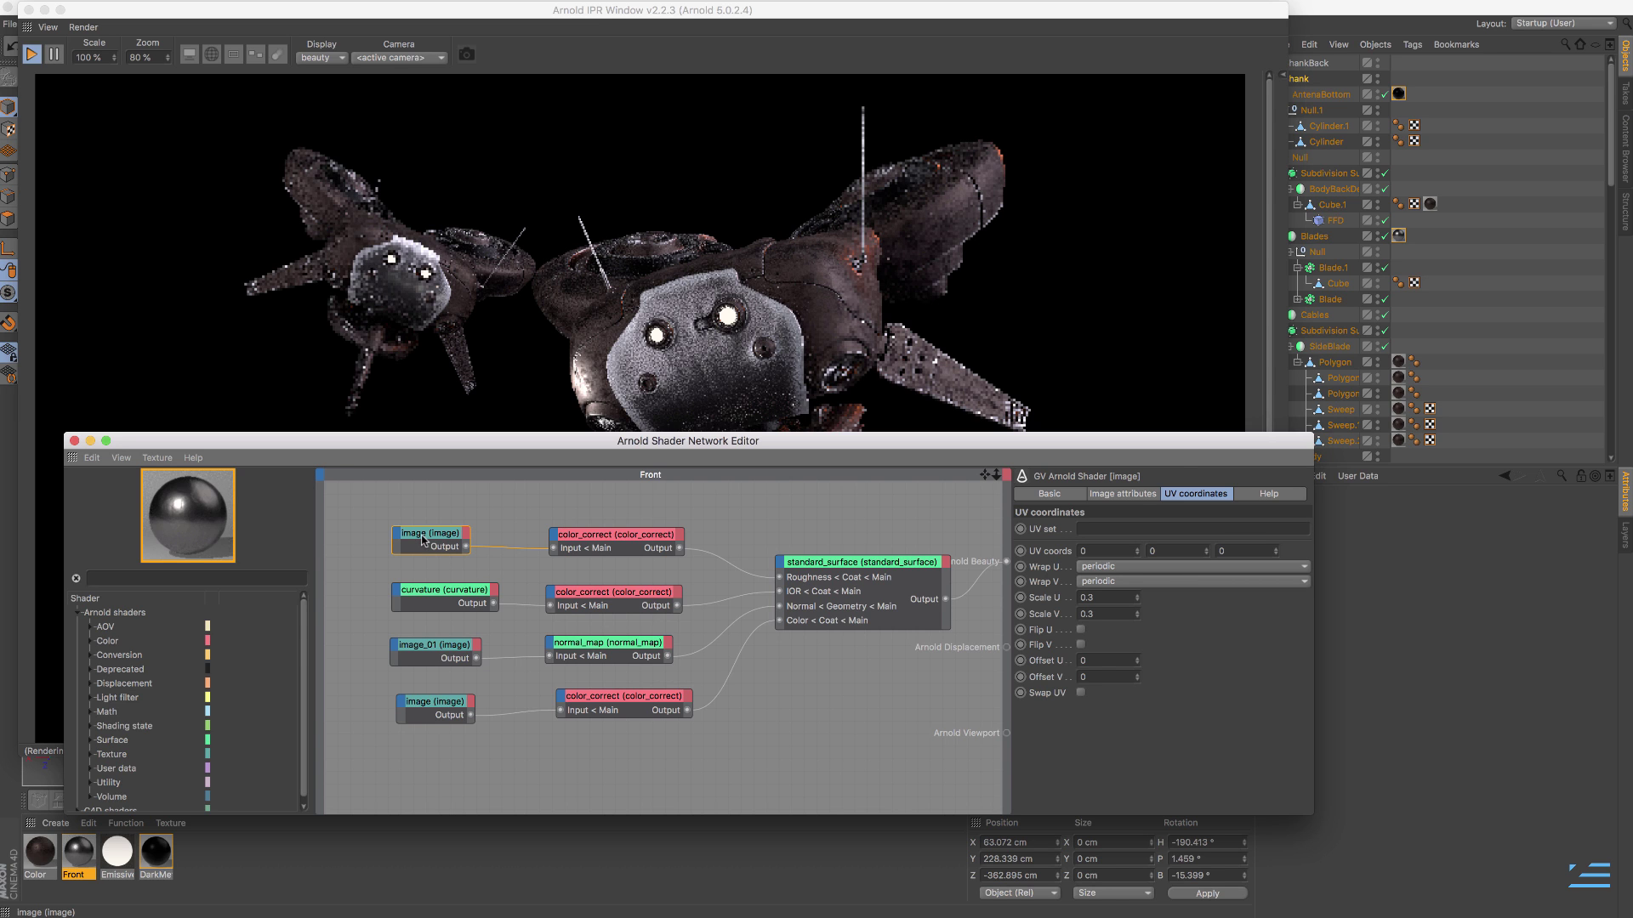
{"action": "left_click", "coordinate": [1122, 493]}
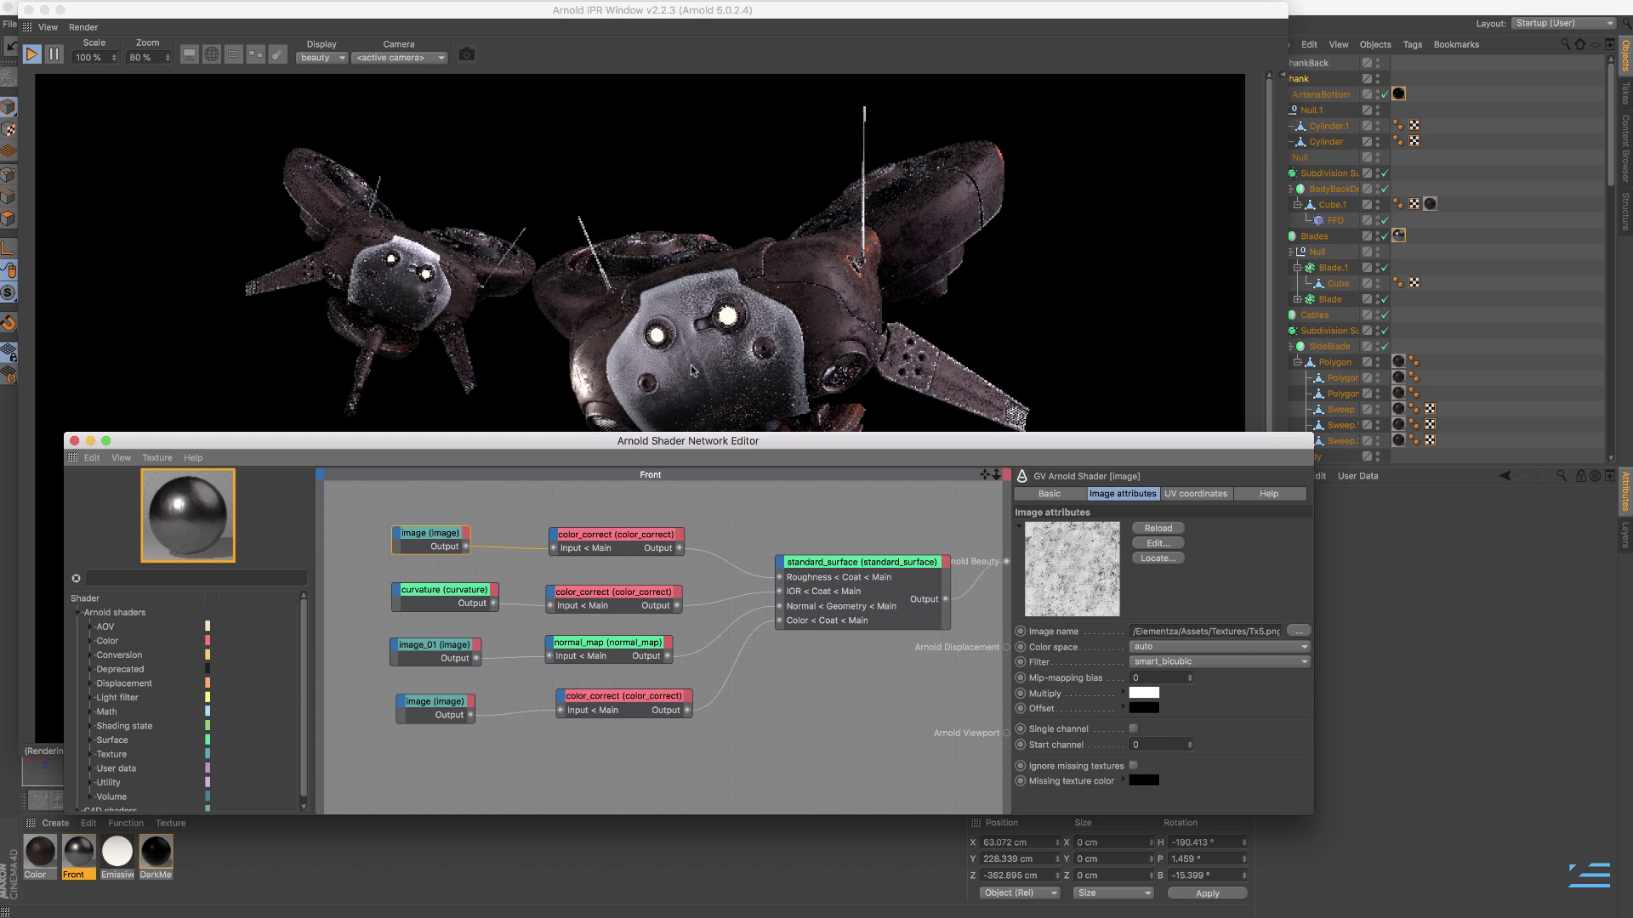
{"action": "left_click_drag", "start_coordinate": [701, 442], "coordinate": [697, 483]}
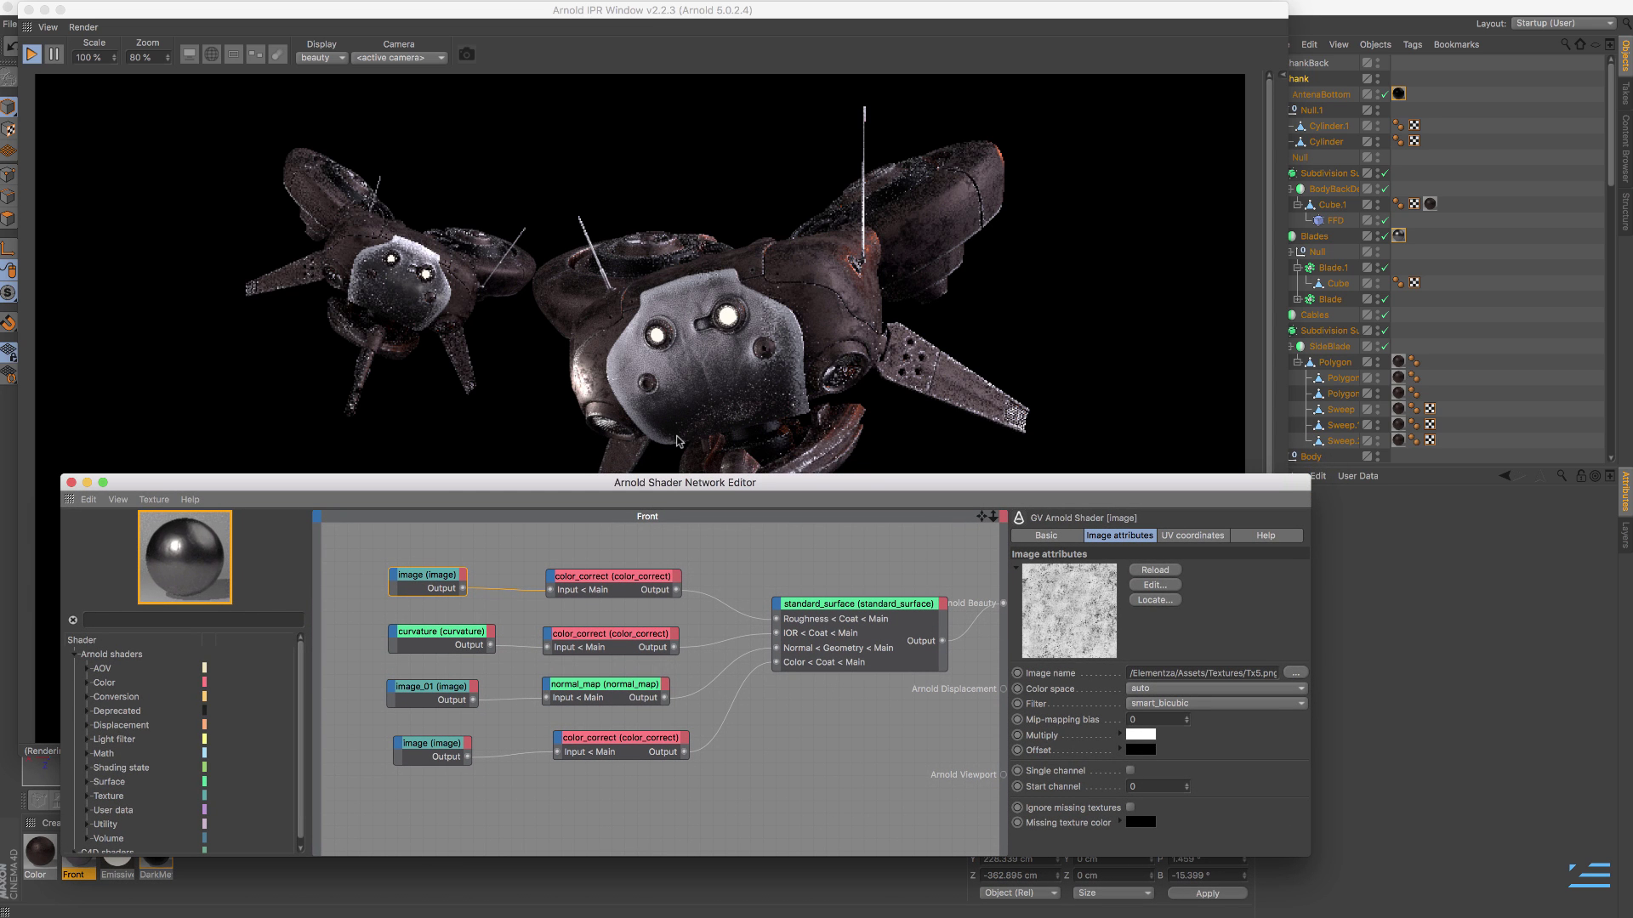
{"action": "left_click_drag", "start_coordinate": [681, 491], "coordinate": [678, 414]}
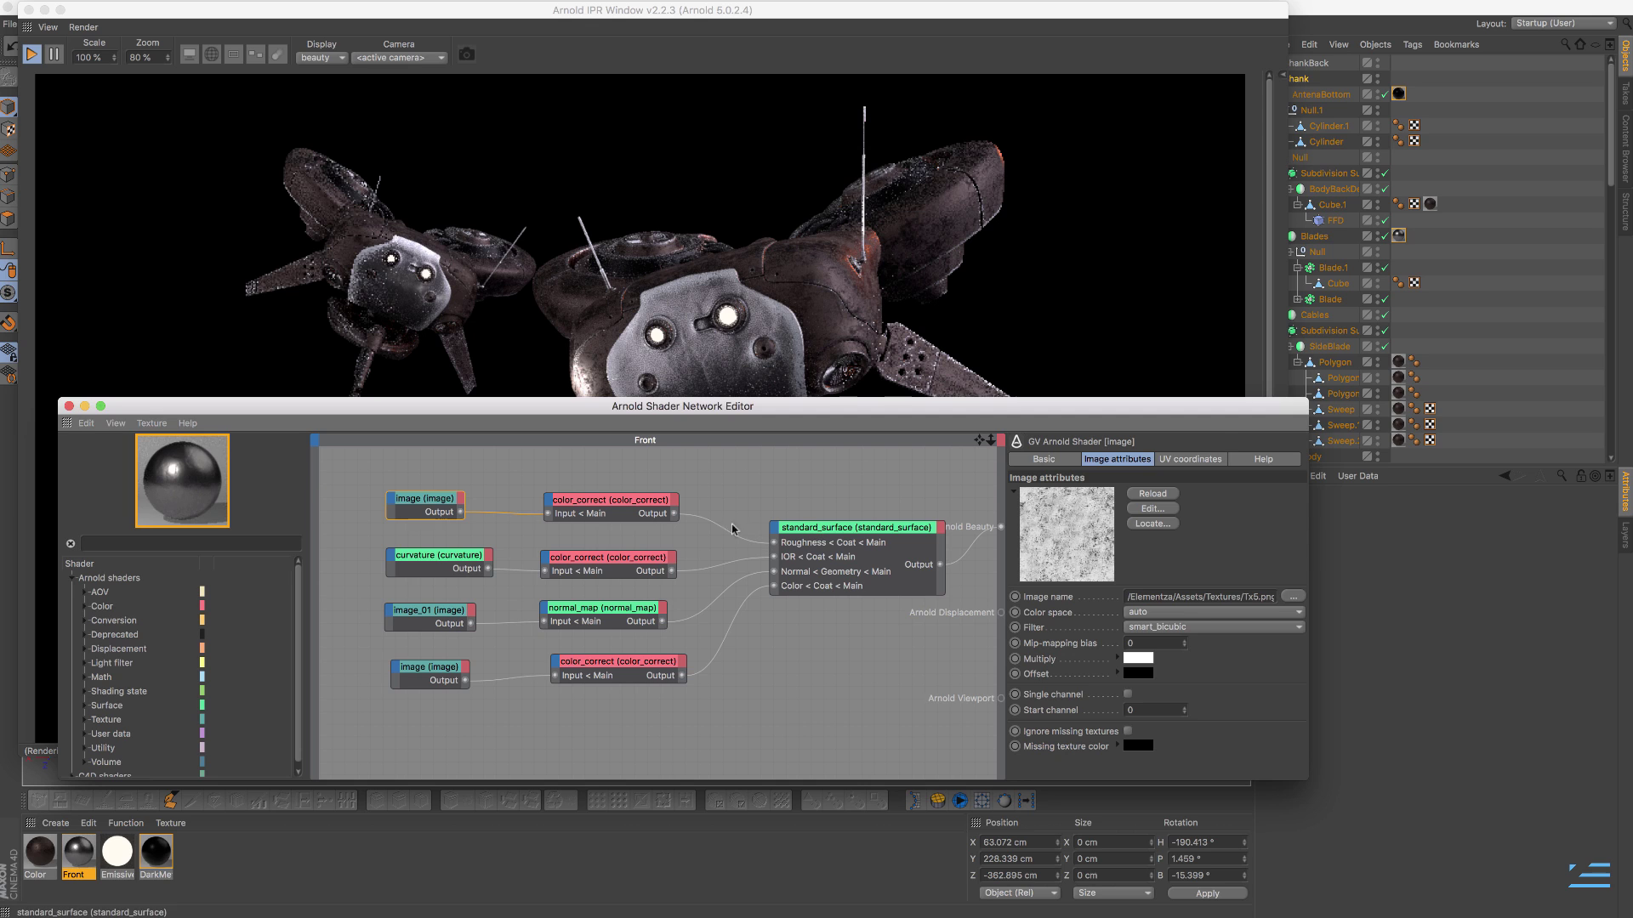
- Review Front's standard_surface roughness 0.35 and coat settings, then compare the Color material's surface
{"action": "left_click", "coordinate": [846, 528]}
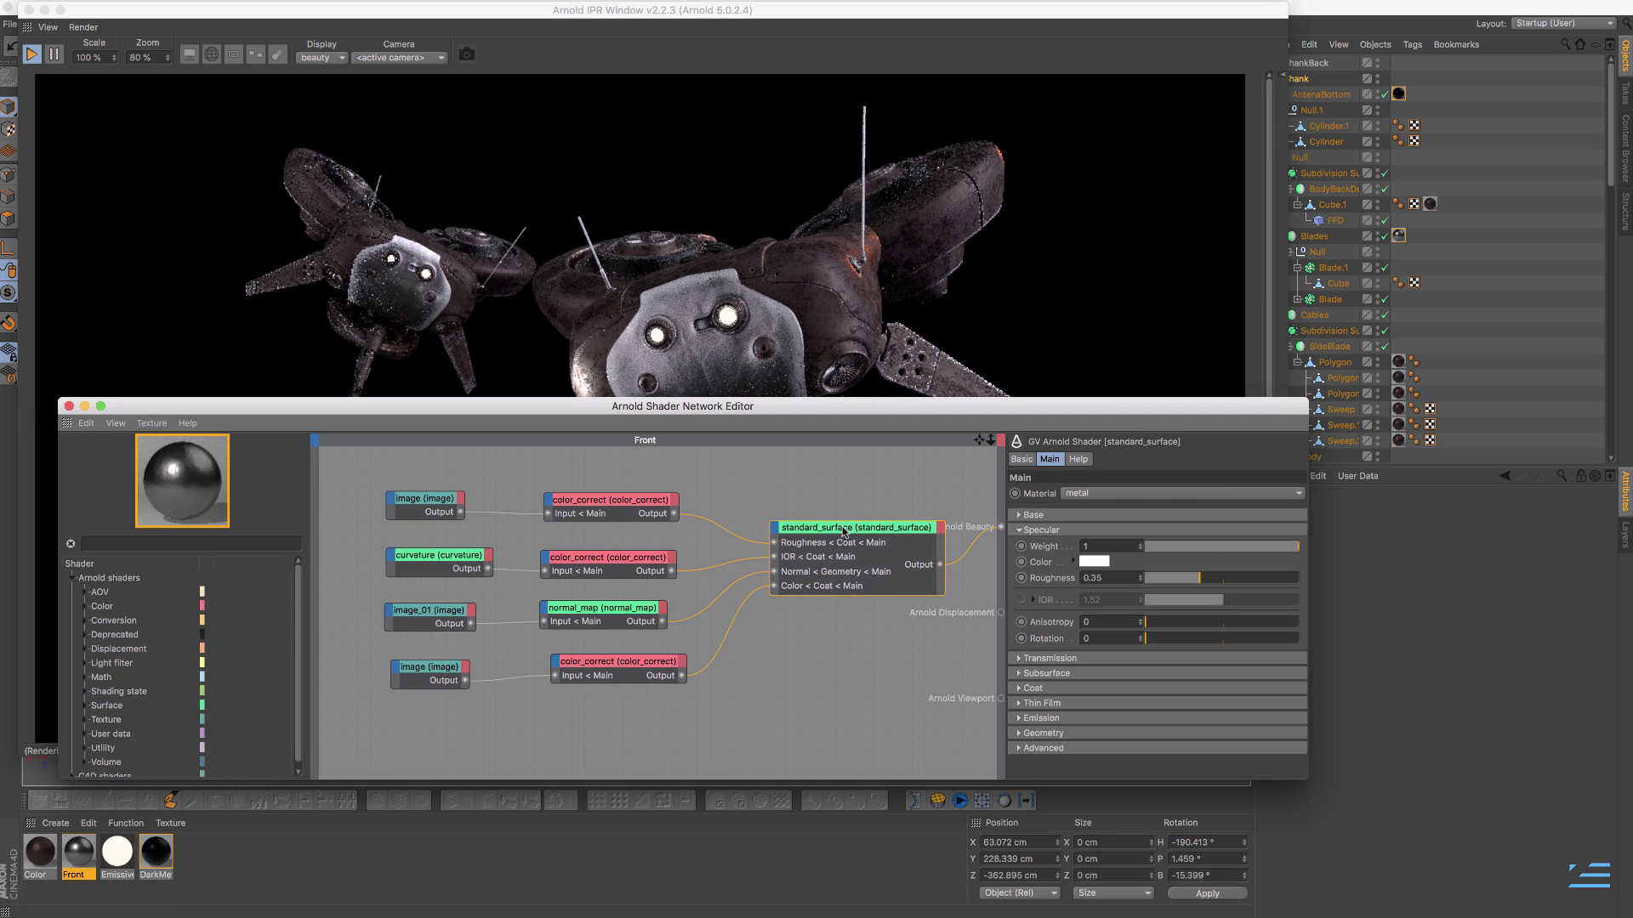
{"action": "double_click", "coordinate": [1093, 578]}
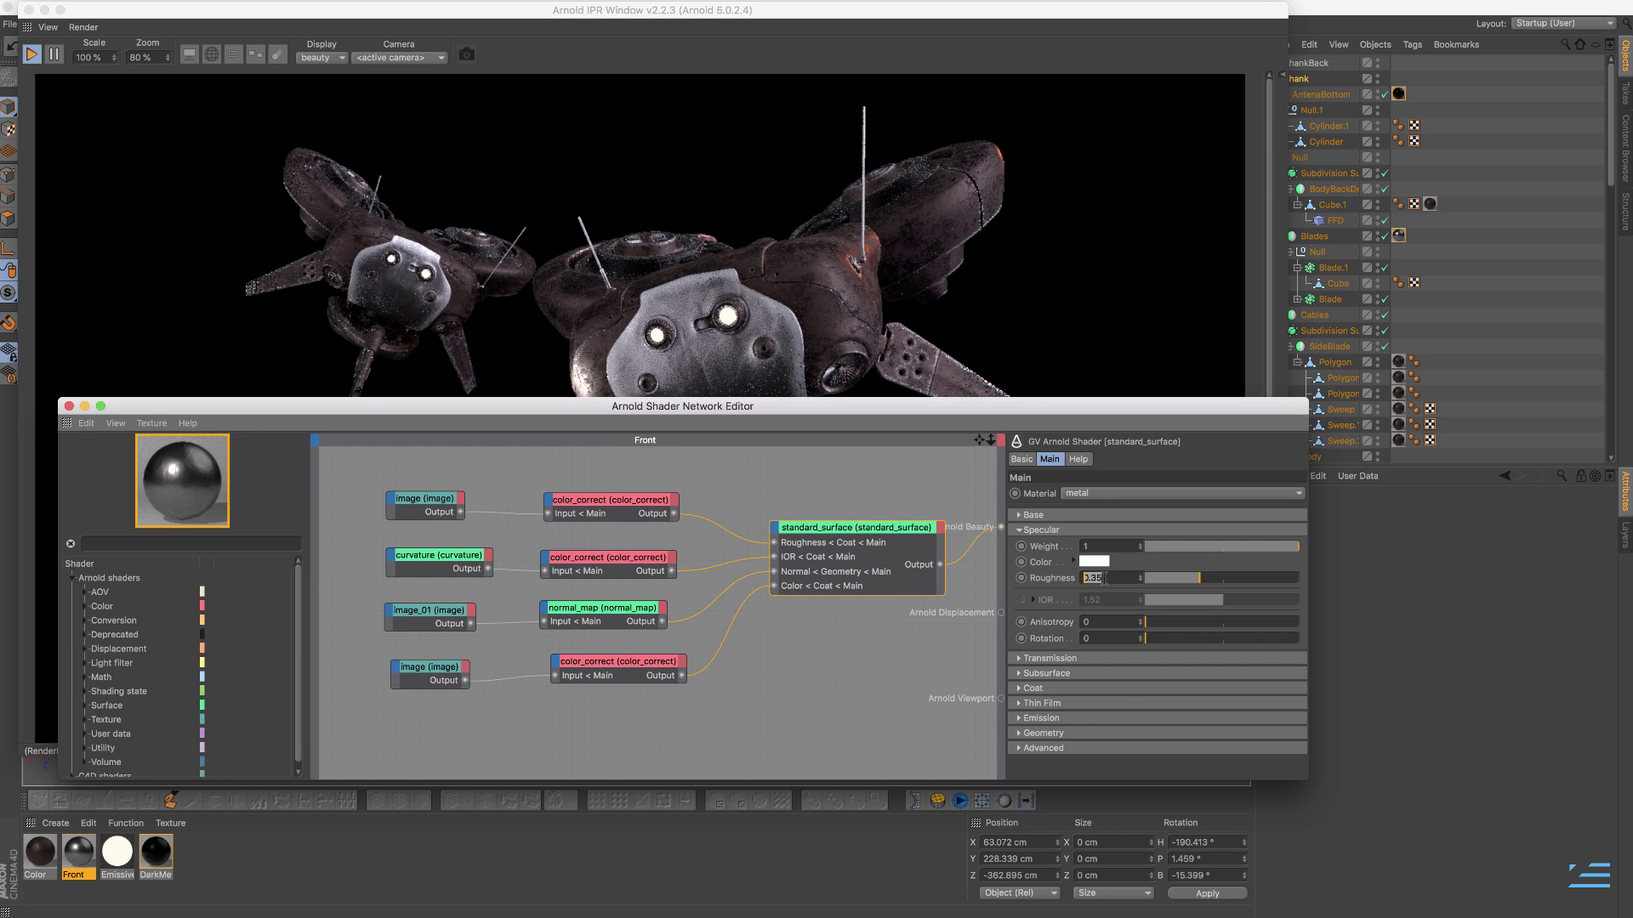
{"action": "left_click", "coordinate": [1020, 689]}
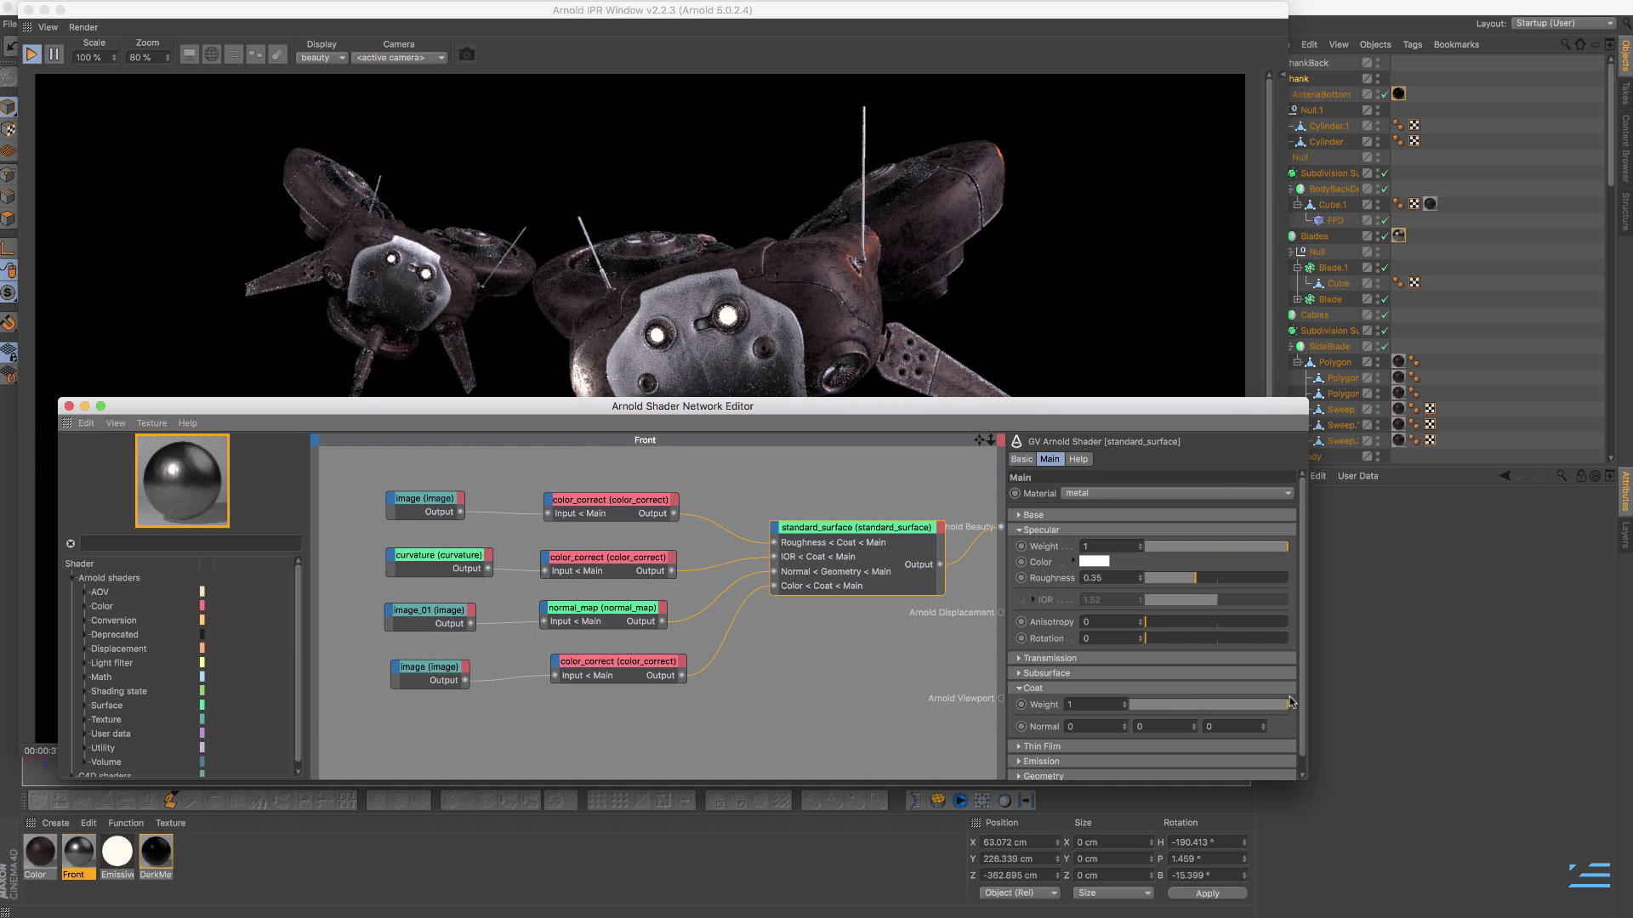
{"action": "left_click", "coordinate": [48, 859]}
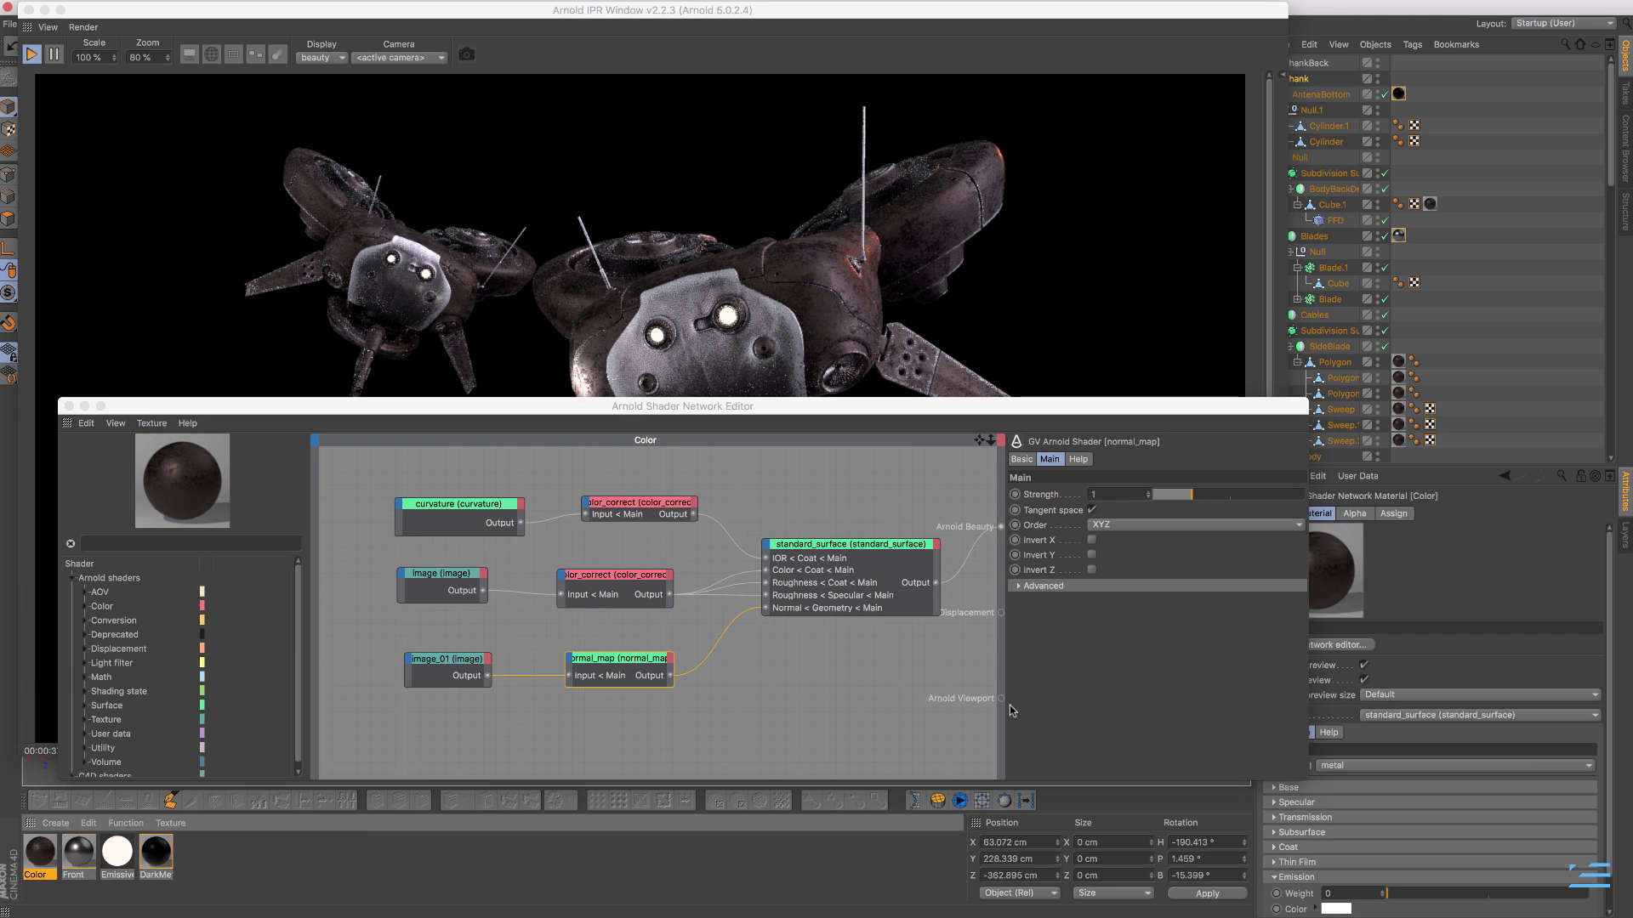
{"action": "left_click", "coordinate": [807, 551]}
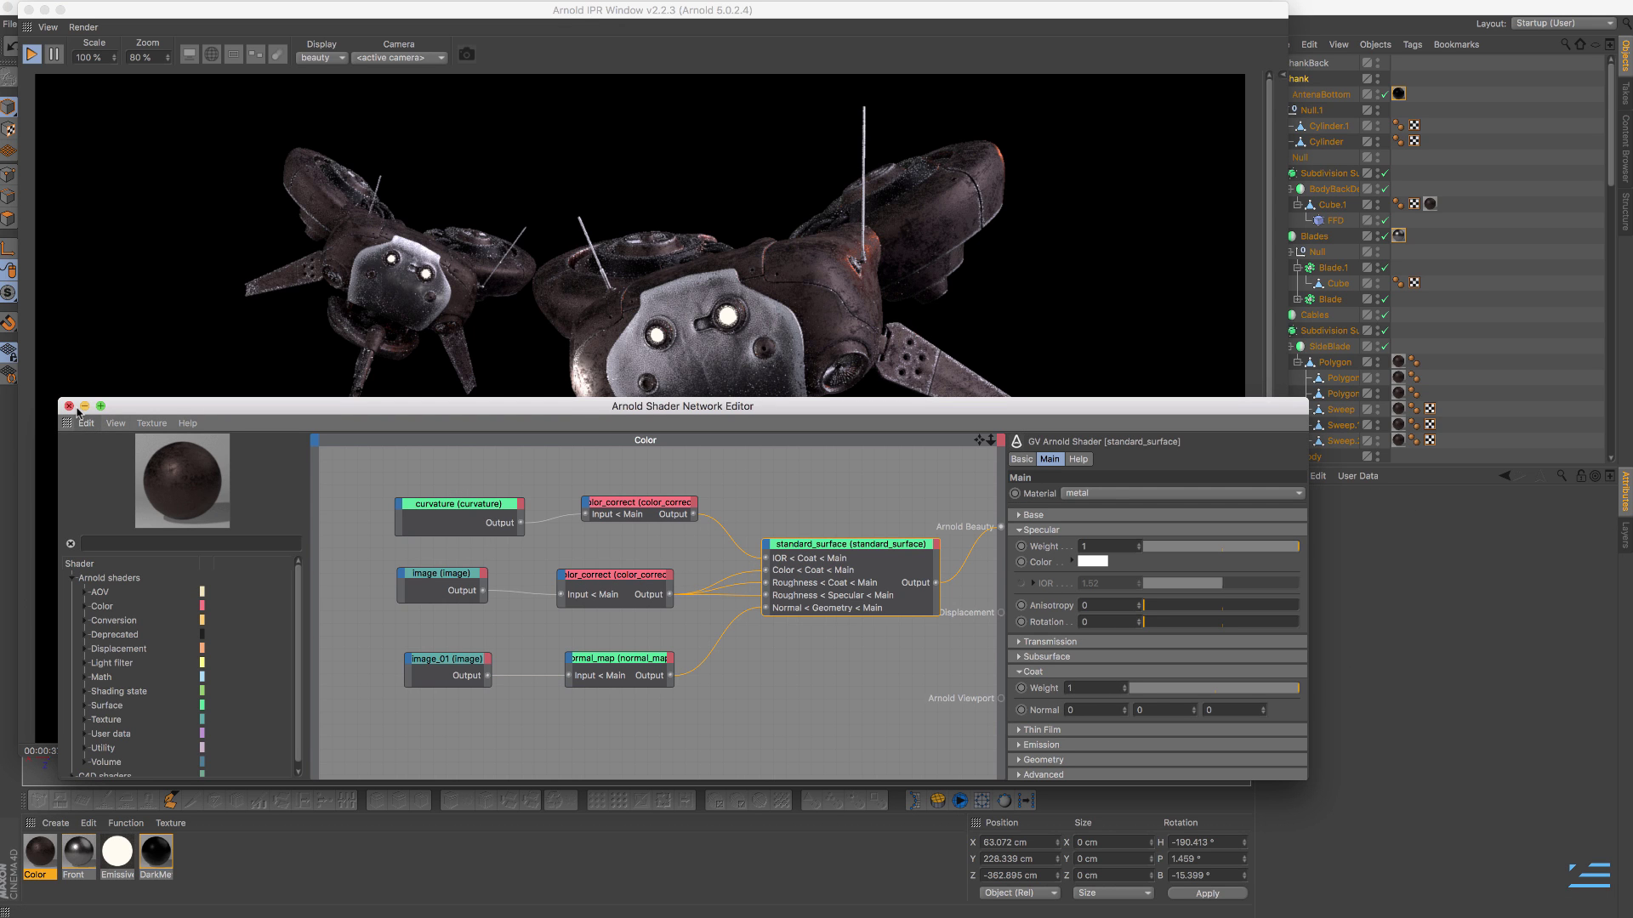
{"action": "left_click", "coordinate": [78, 855]}
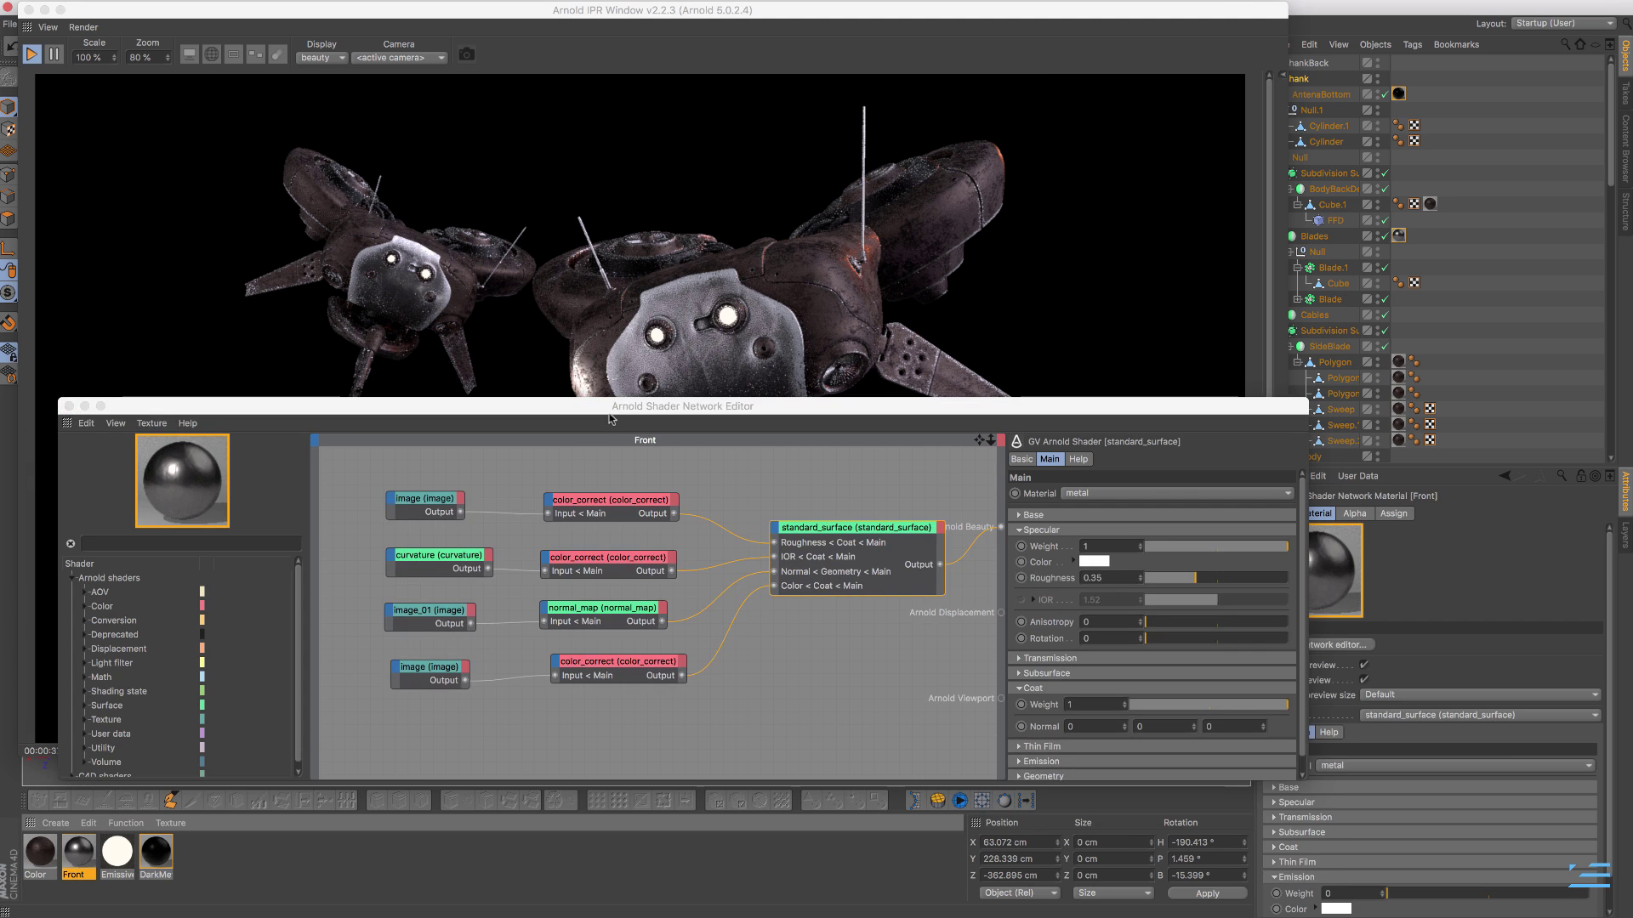
- Check the image_01 normal texture, set normal_map Strength to 0.5, and close the shader editor
{"action": "left_click_drag", "start_coordinate": [611, 407], "coordinate": [604, 458]}
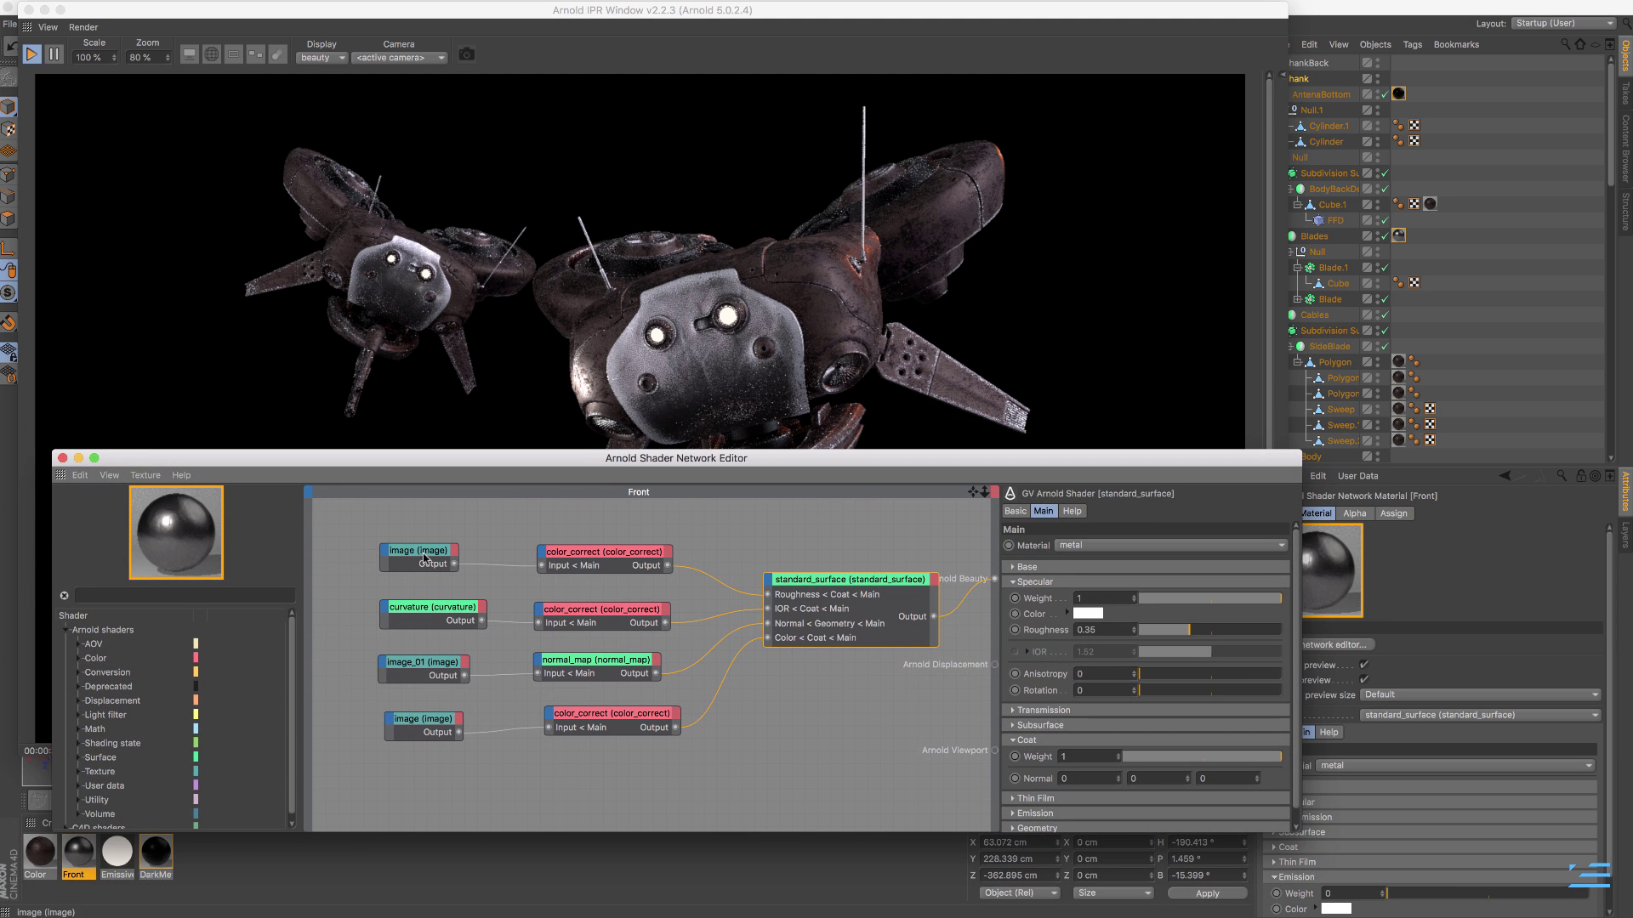
{"action": "left_click", "coordinate": [463, 670]}
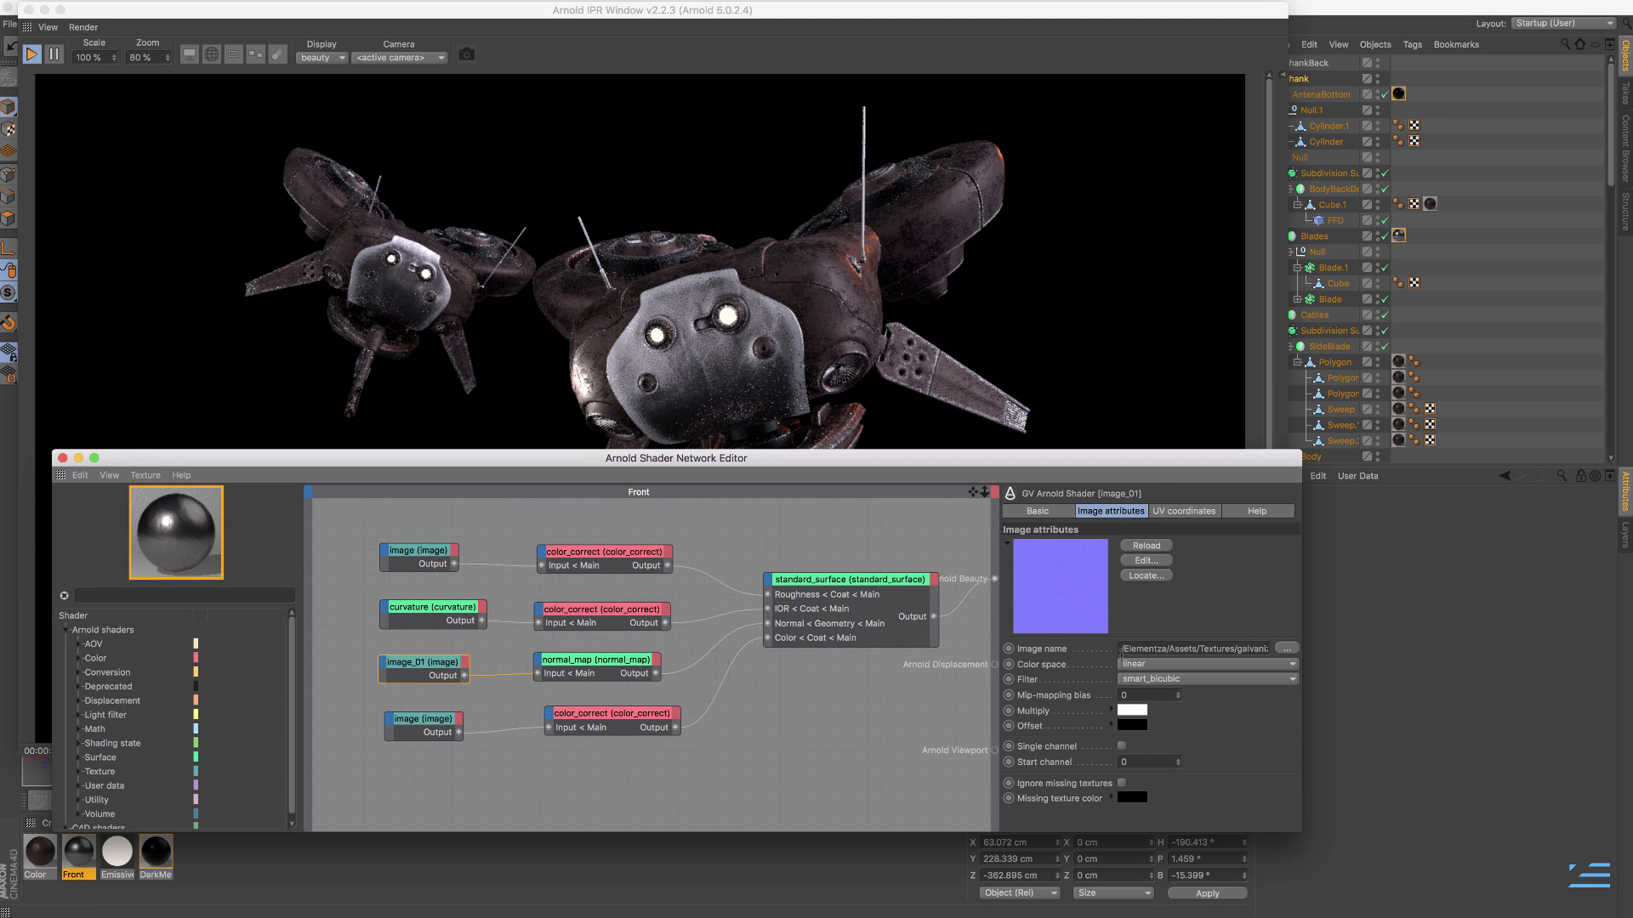
{"action": "left_click", "coordinate": [1170, 512]}
{"action": "left_click", "coordinate": [1120, 512]}
{"action": "left_click", "coordinate": [610, 656]}
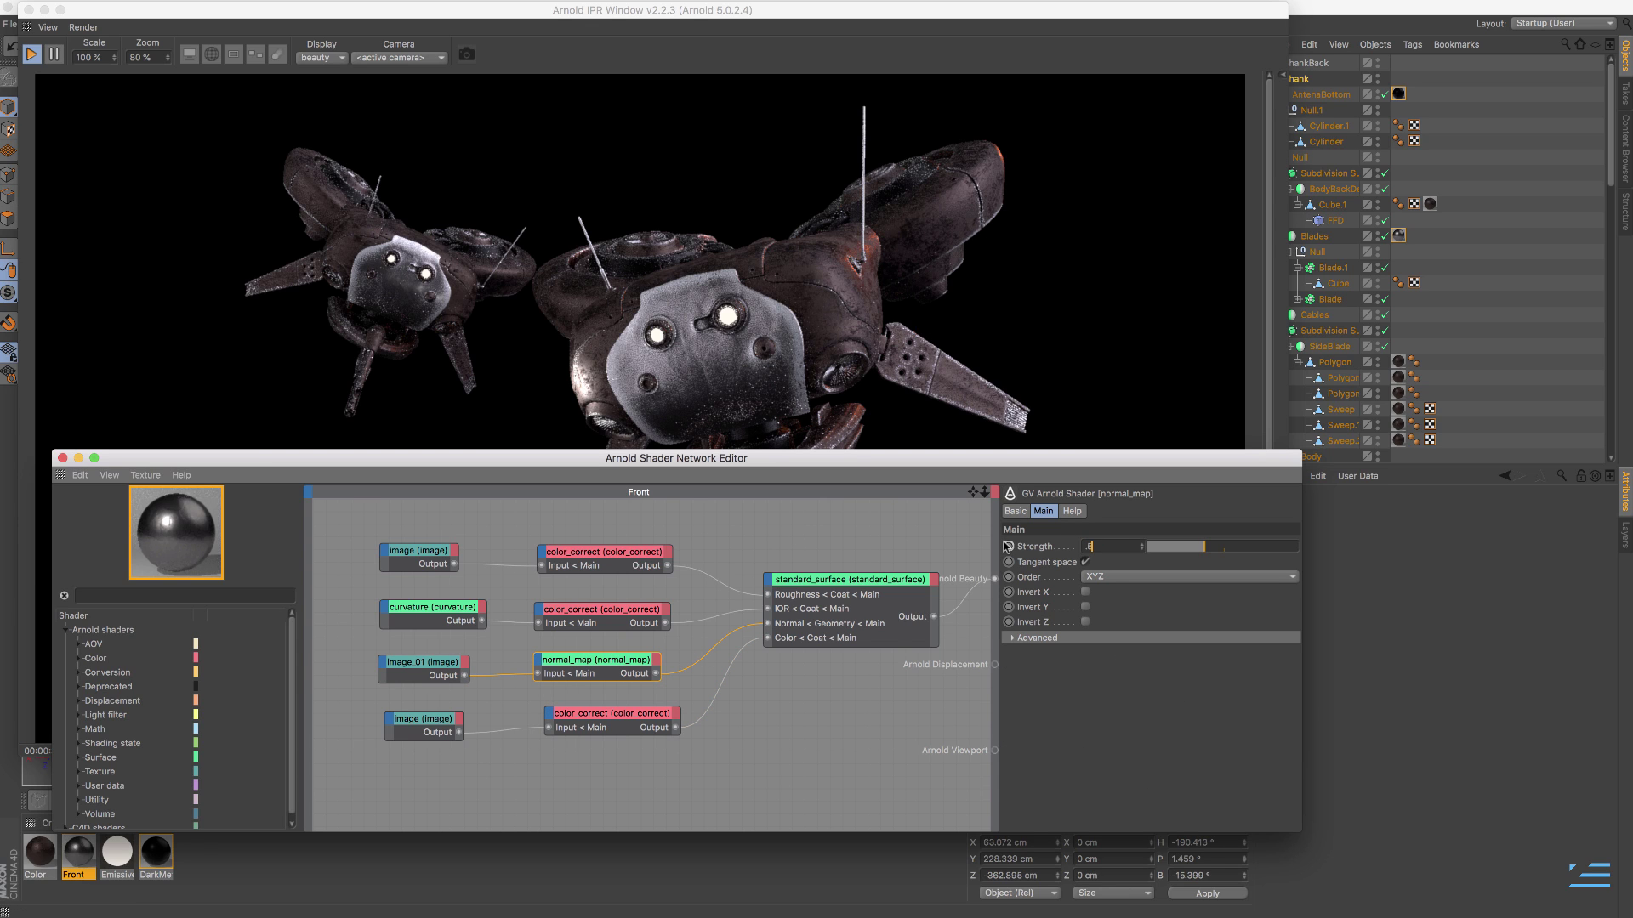
{"action": "type", "text": ".5"}
{"action": "key", "text": "Return"}
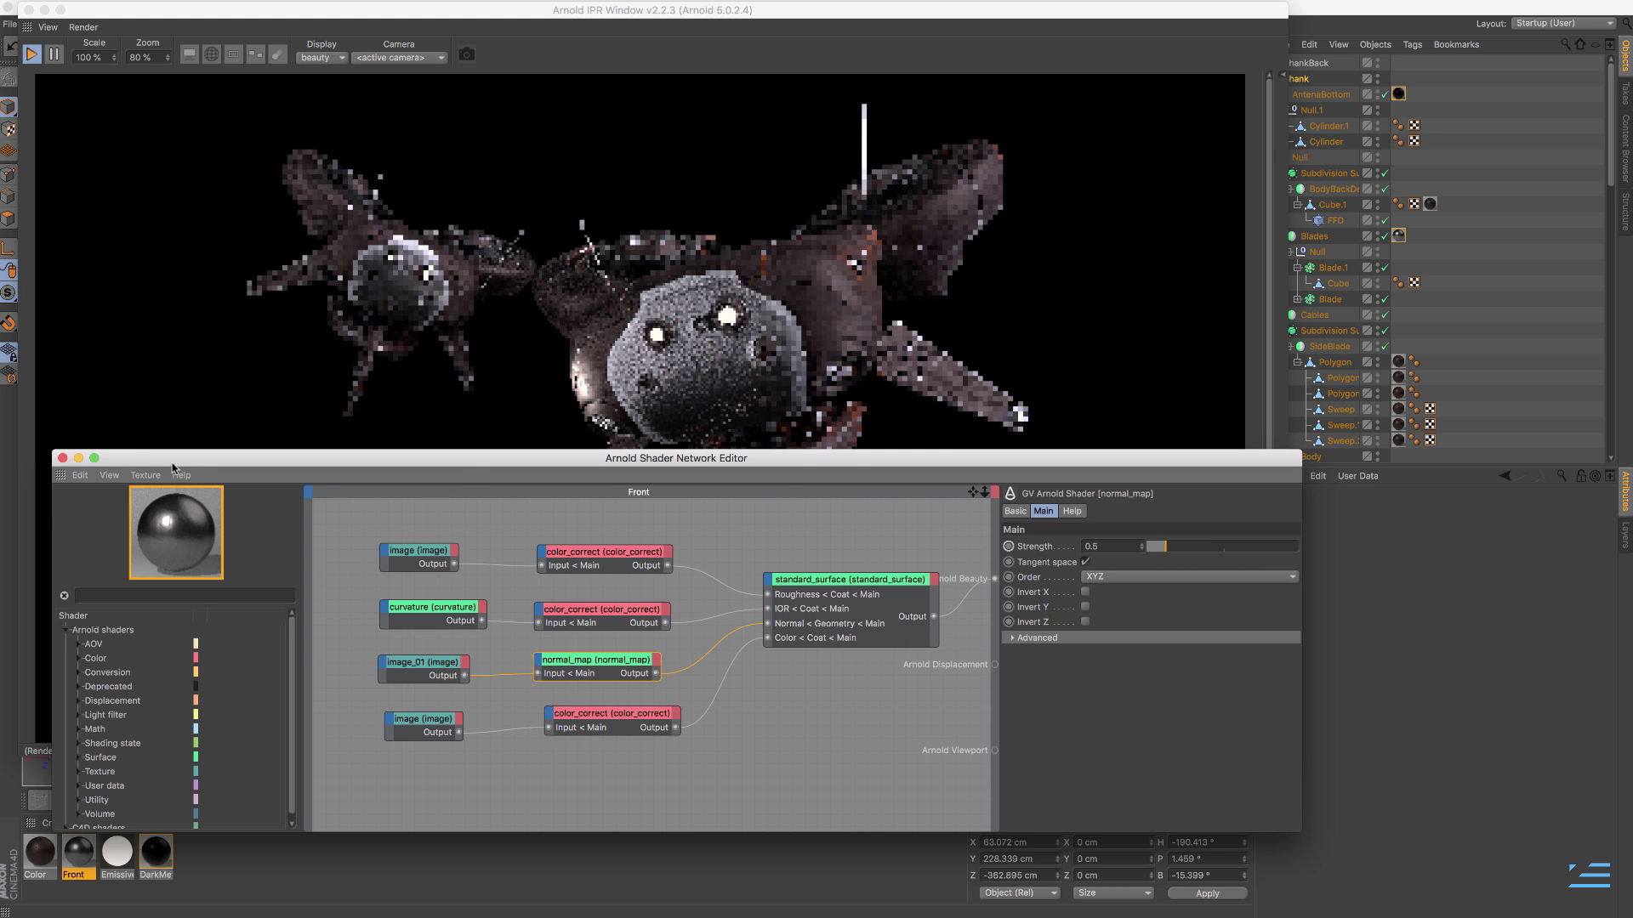
{"action": "left_click", "coordinate": [62, 458]}
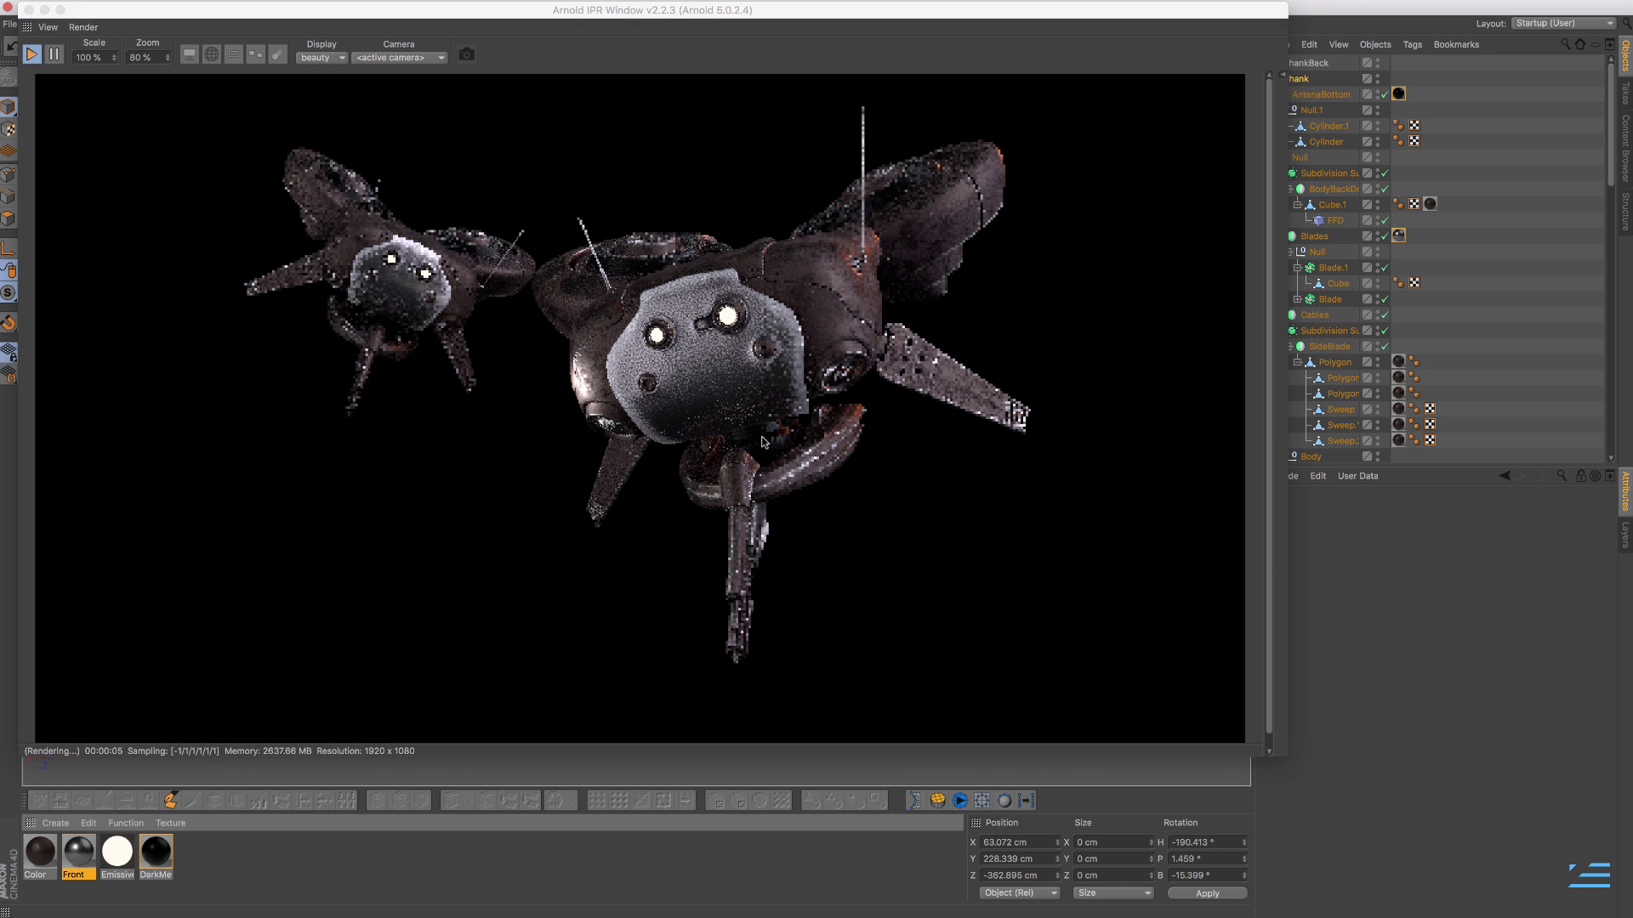
- Stop the Arnold IPR and show DarkMetal's base weight 0.24, metalness 1, specular roughness 0.32
{"action": "left_click", "coordinate": [155, 853]}
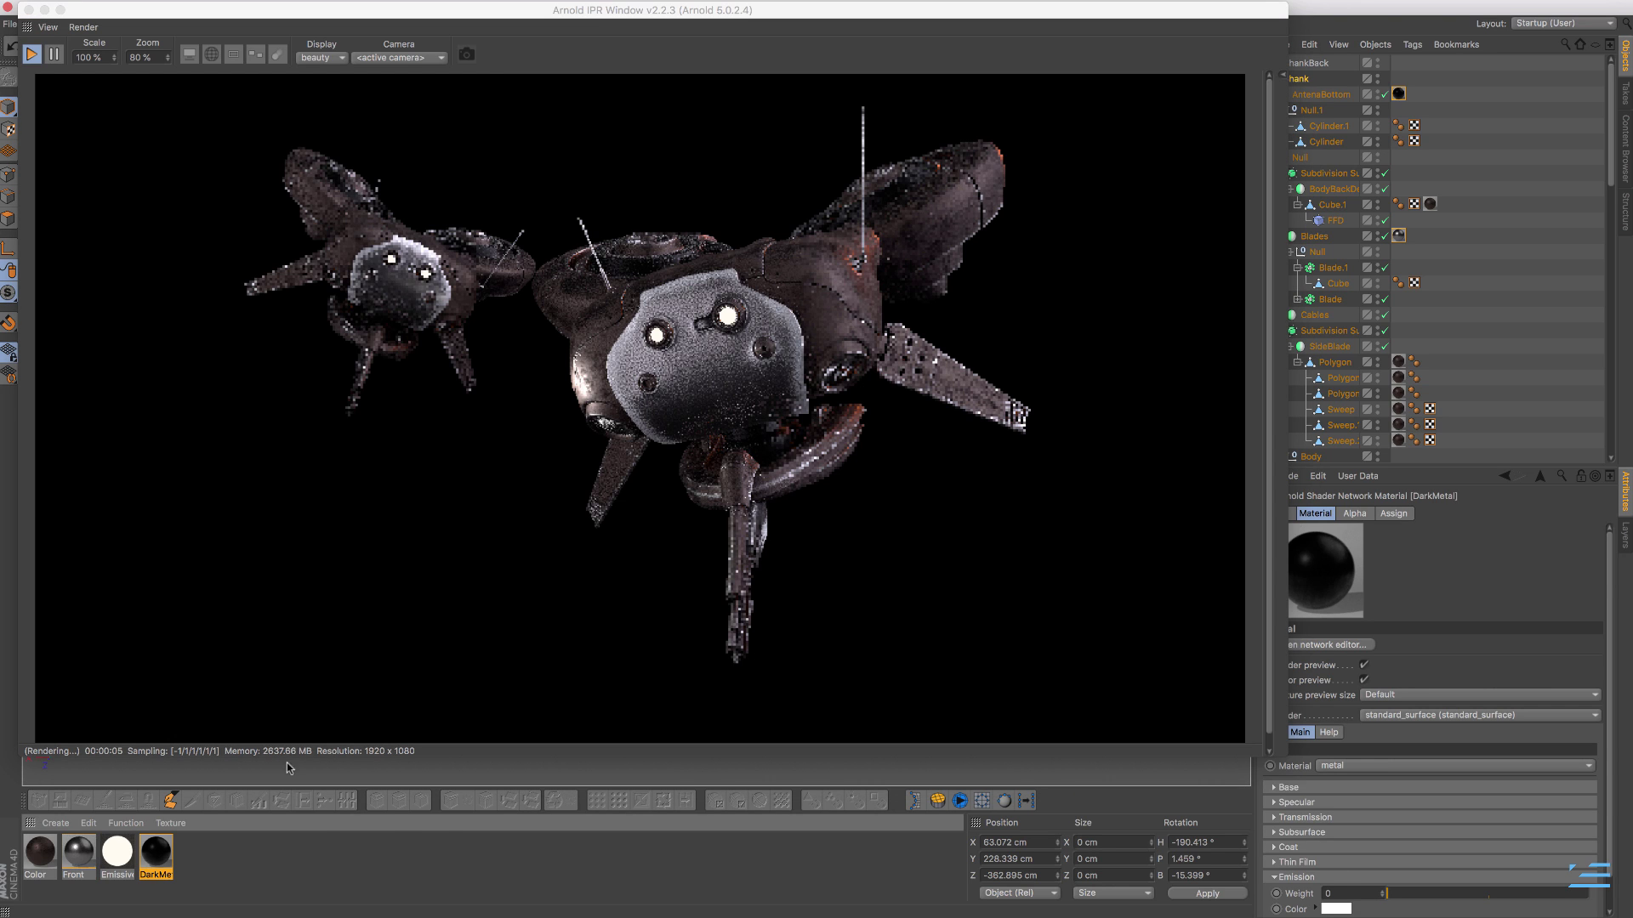
{"action": "left_click", "coordinate": [1273, 803]}
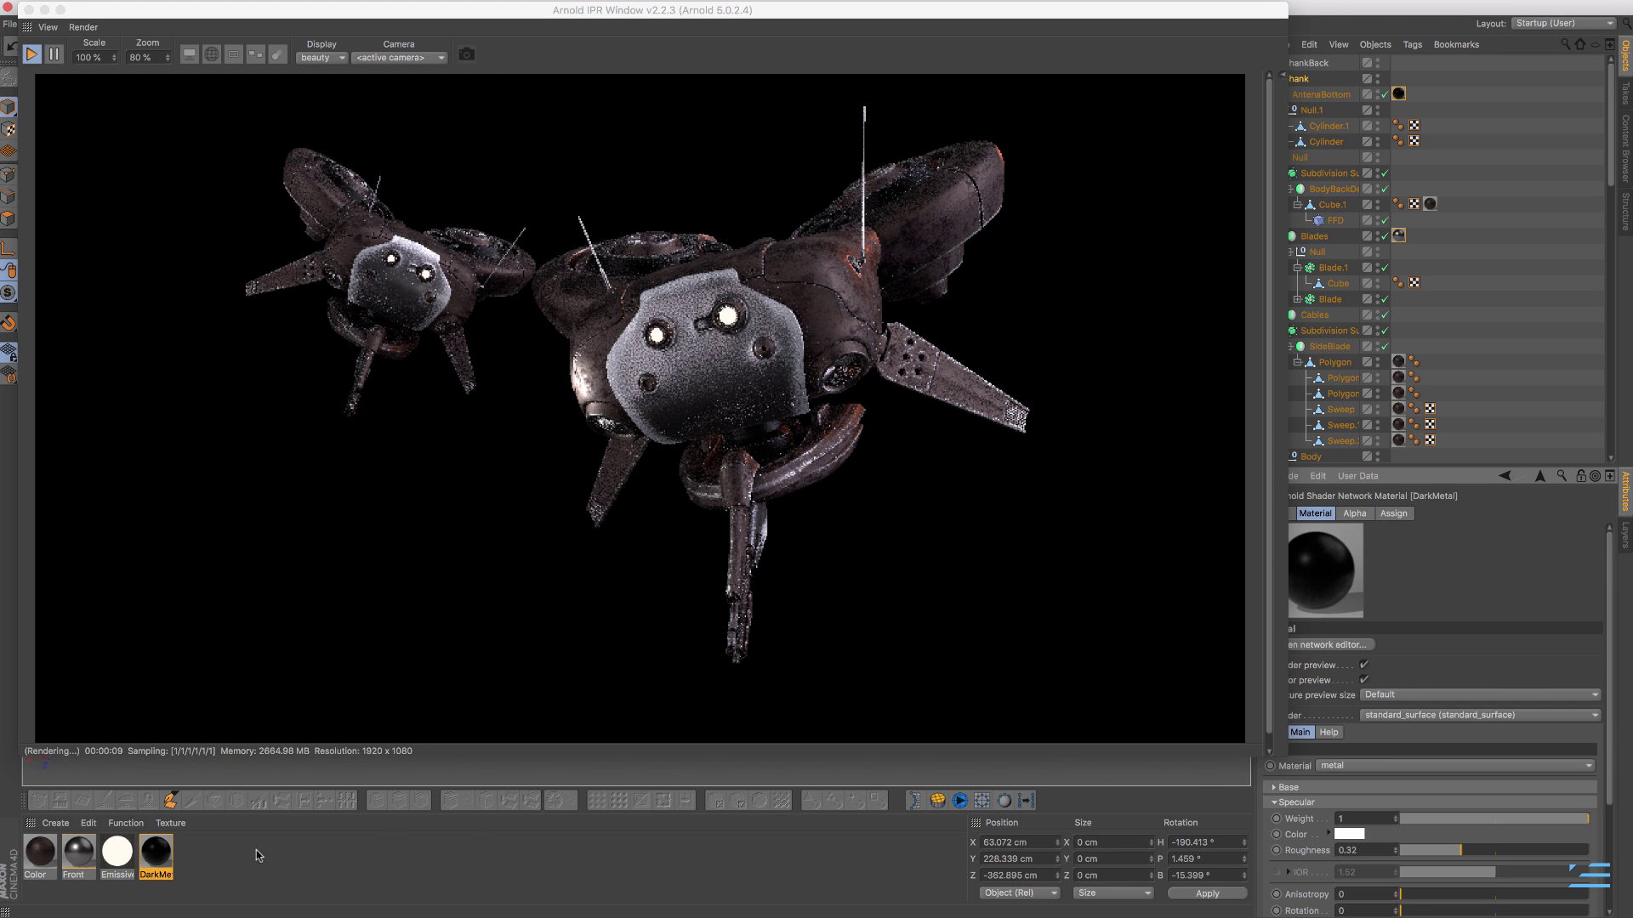
{"action": "left_click", "coordinate": [31, 54]}
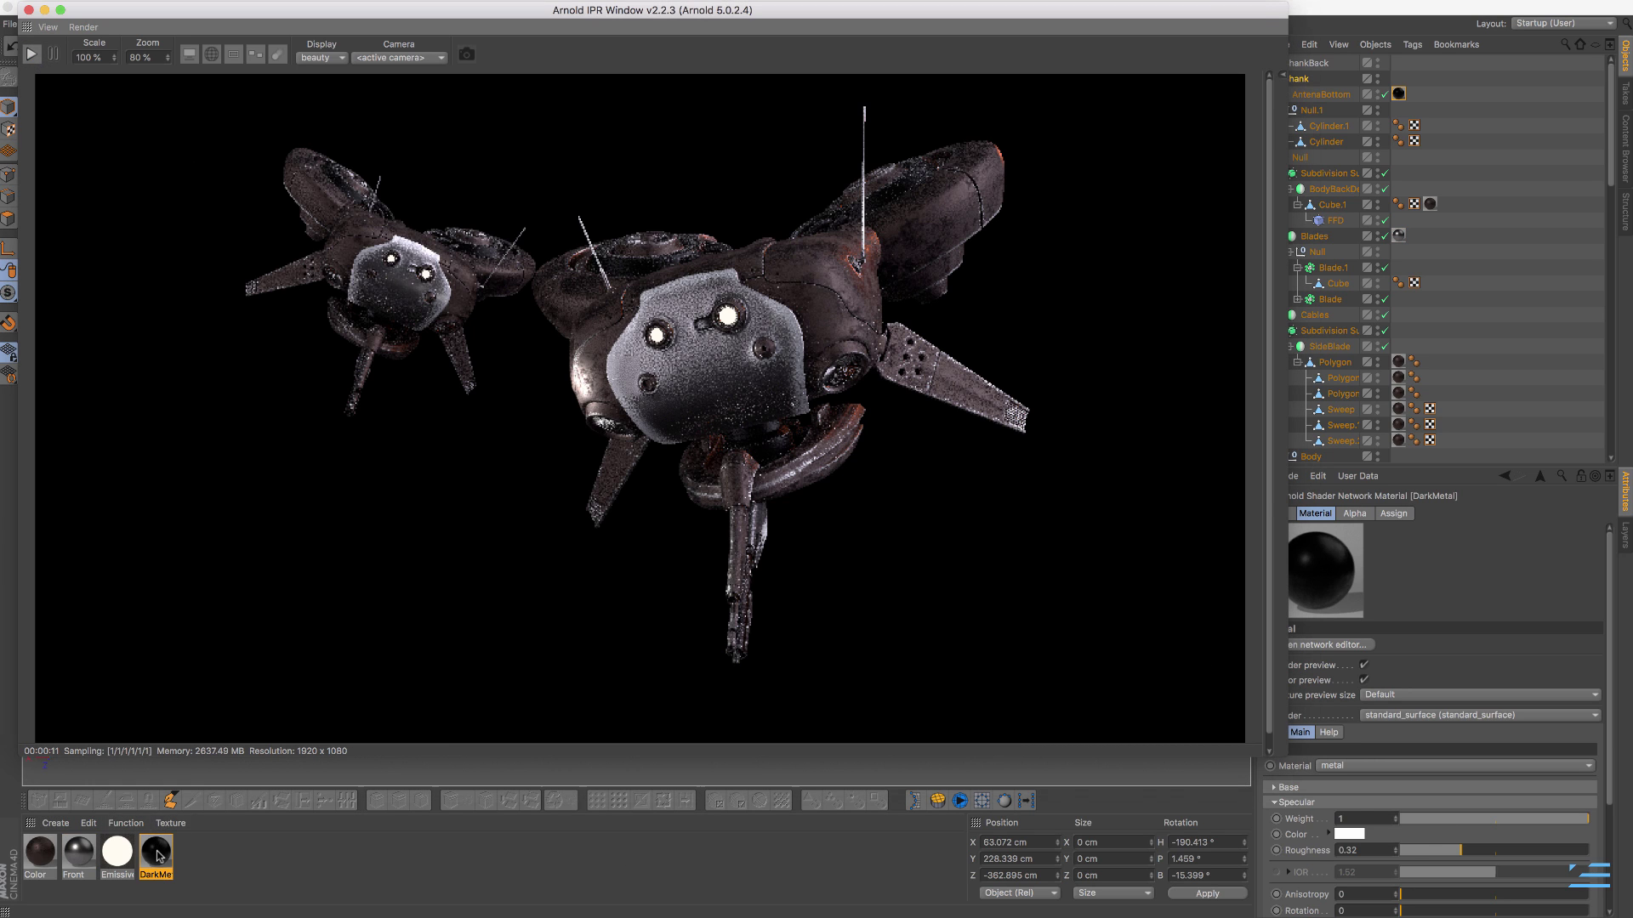
{"action": "left_click", "coordinate": [1325, 788]}
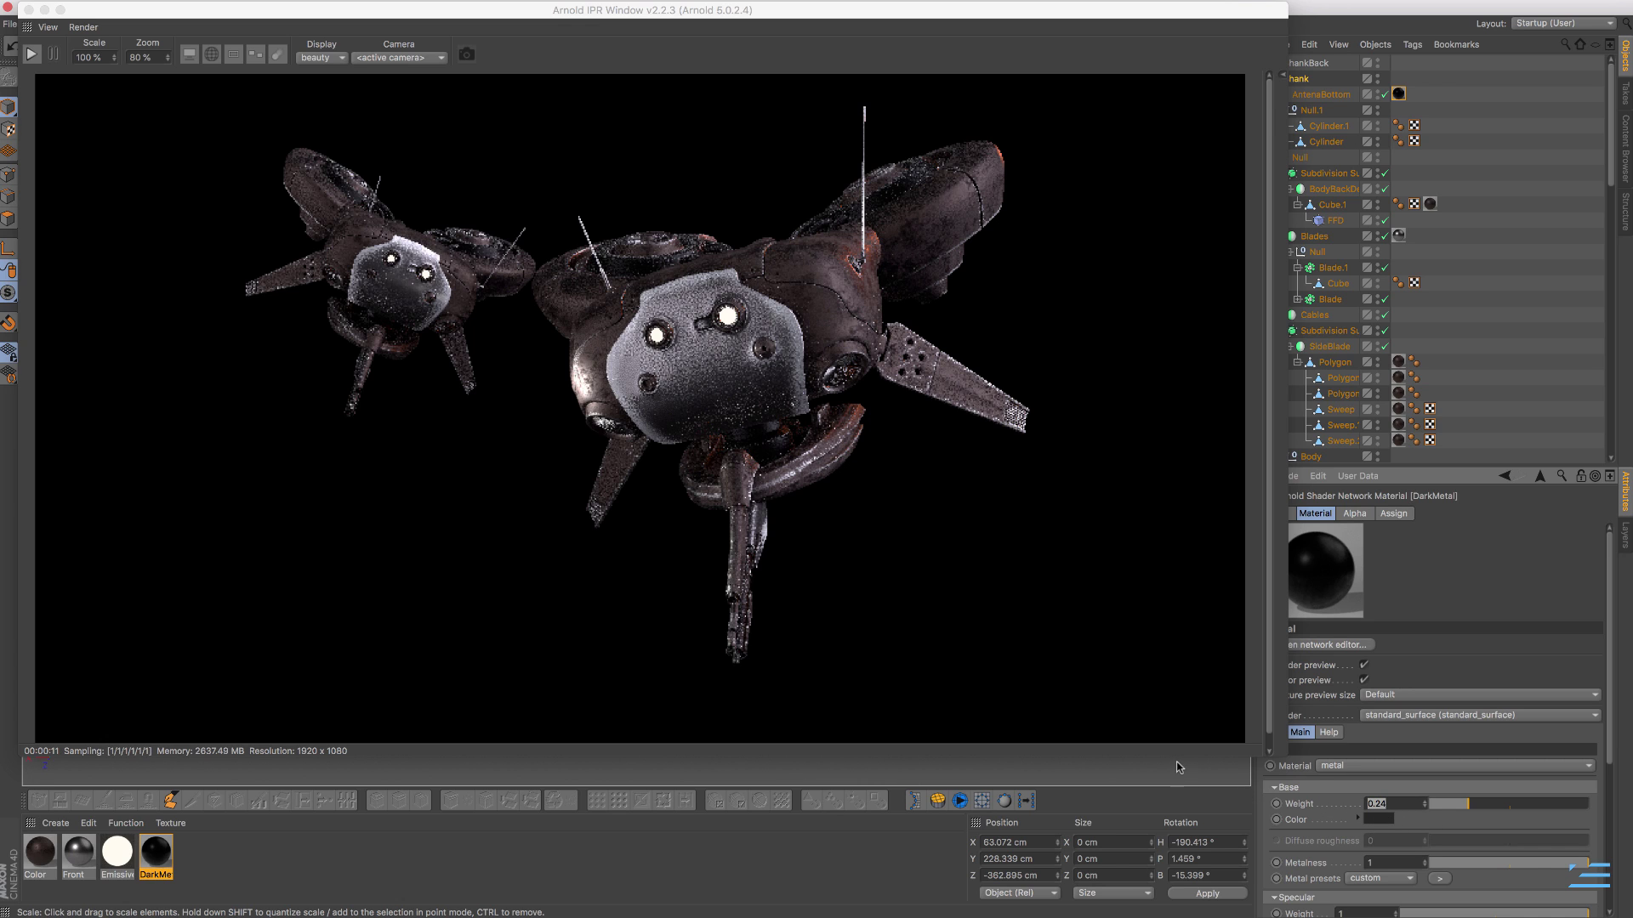
- Select the Emissive material and confirm its emission colour stays near-white at weight 1
{"action": "left_click", "coordinate": [117, 855]}
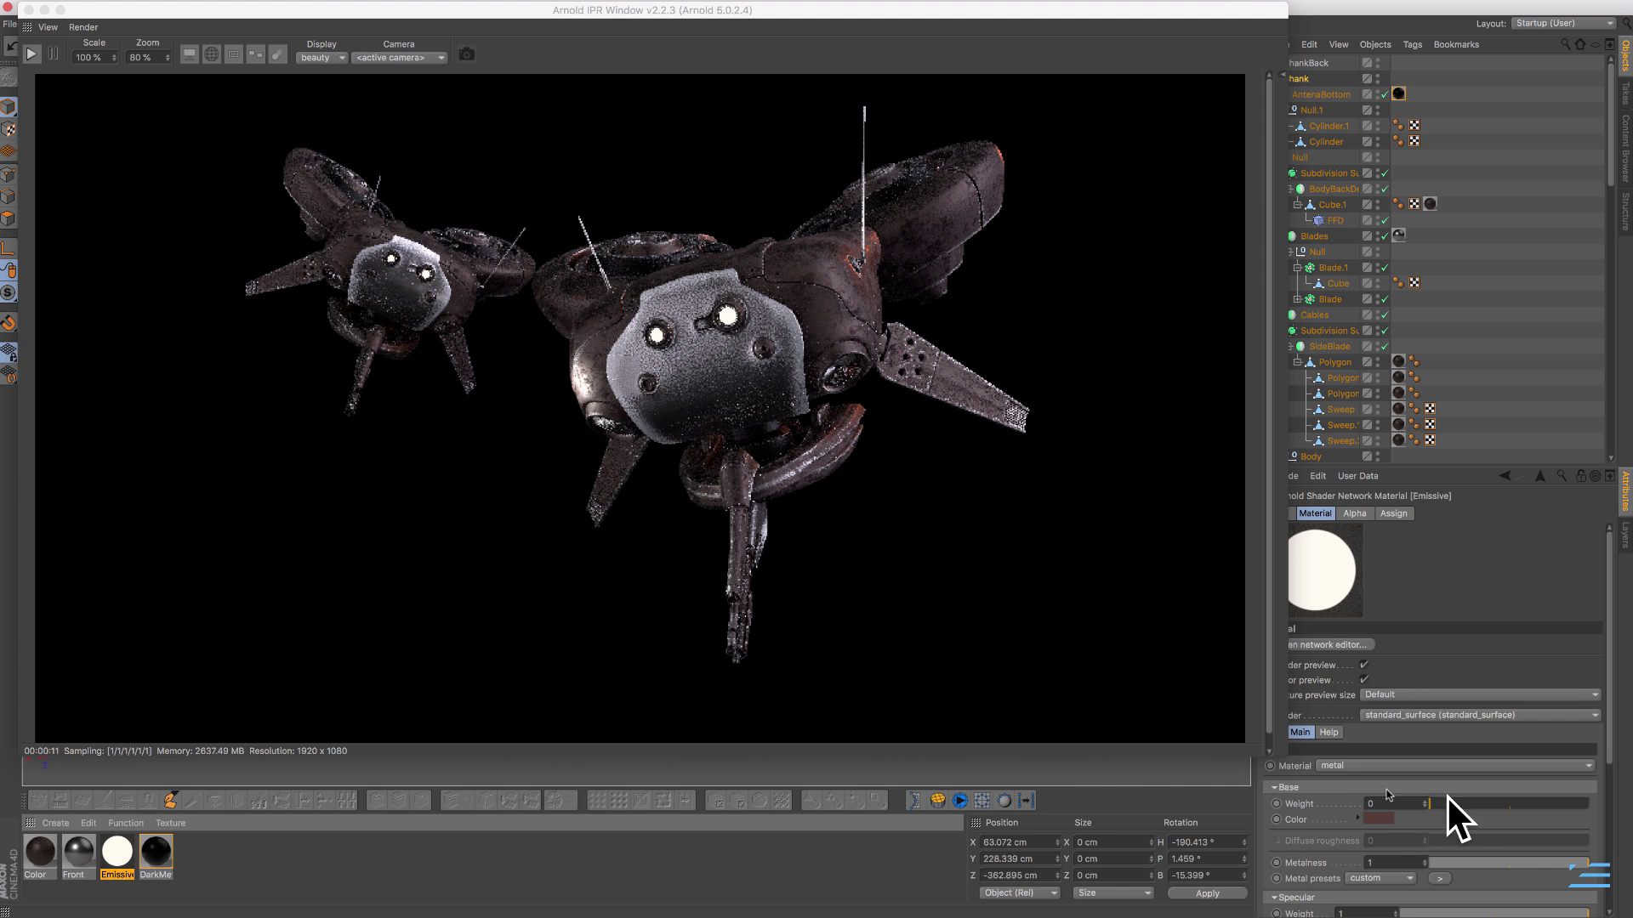
{"action": "left_click", "coordinate": [1274, 787]}
{"action": "left_click", "coordinate": [1274, 803]}
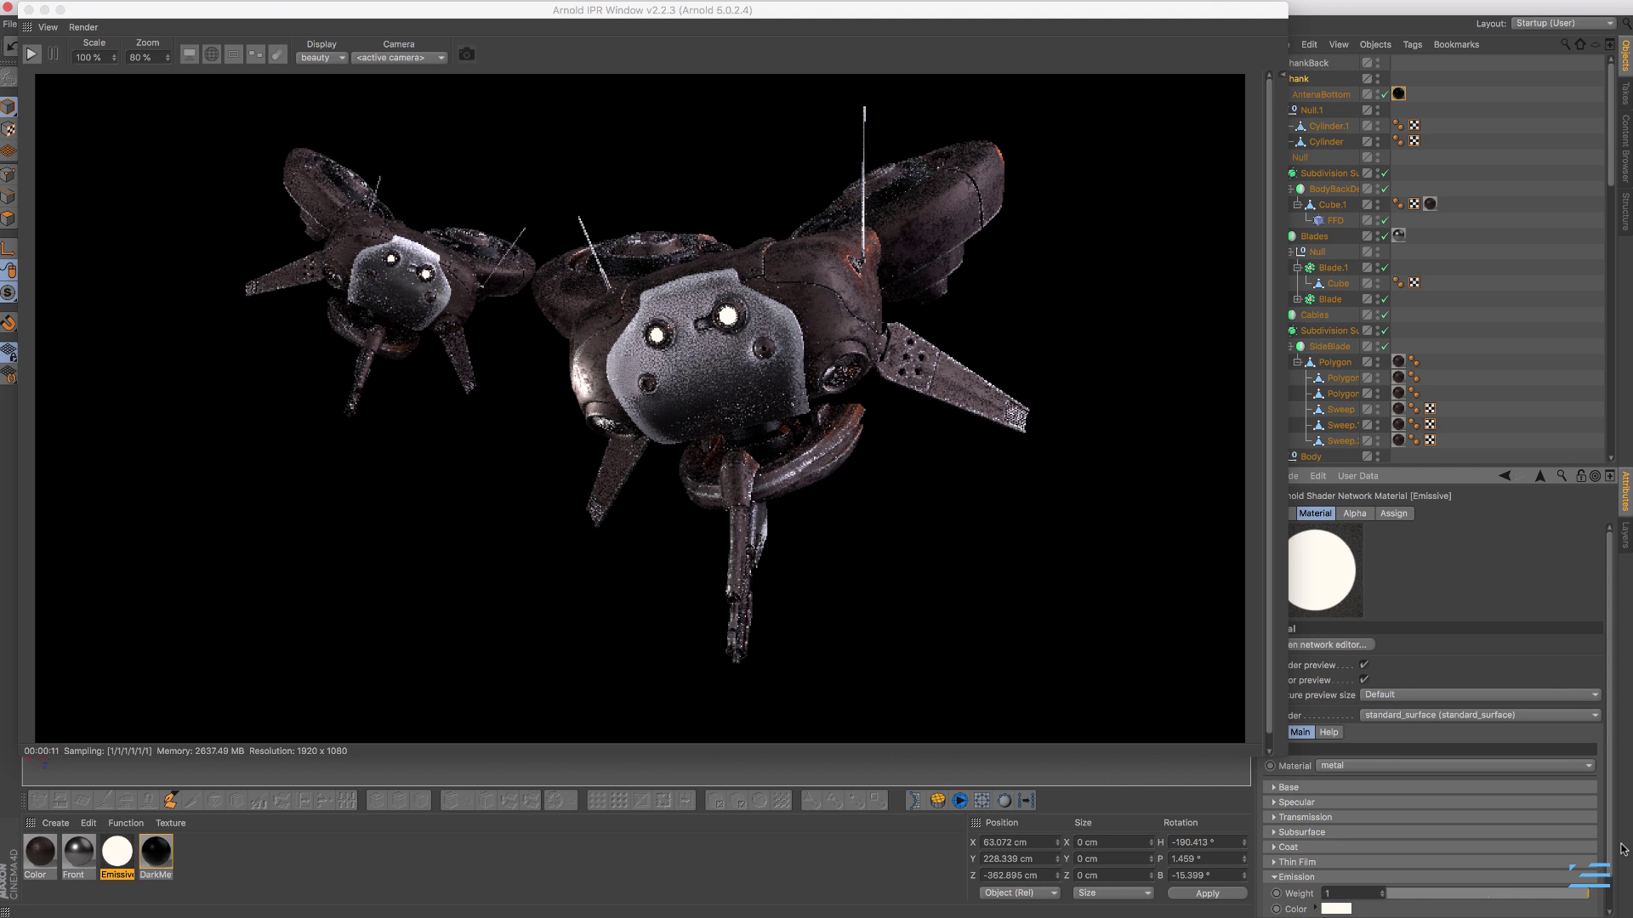
{"action": "scroll", "coordinate": [1605, 818], "scroll_direction": "down", "scroll_amount": 1}
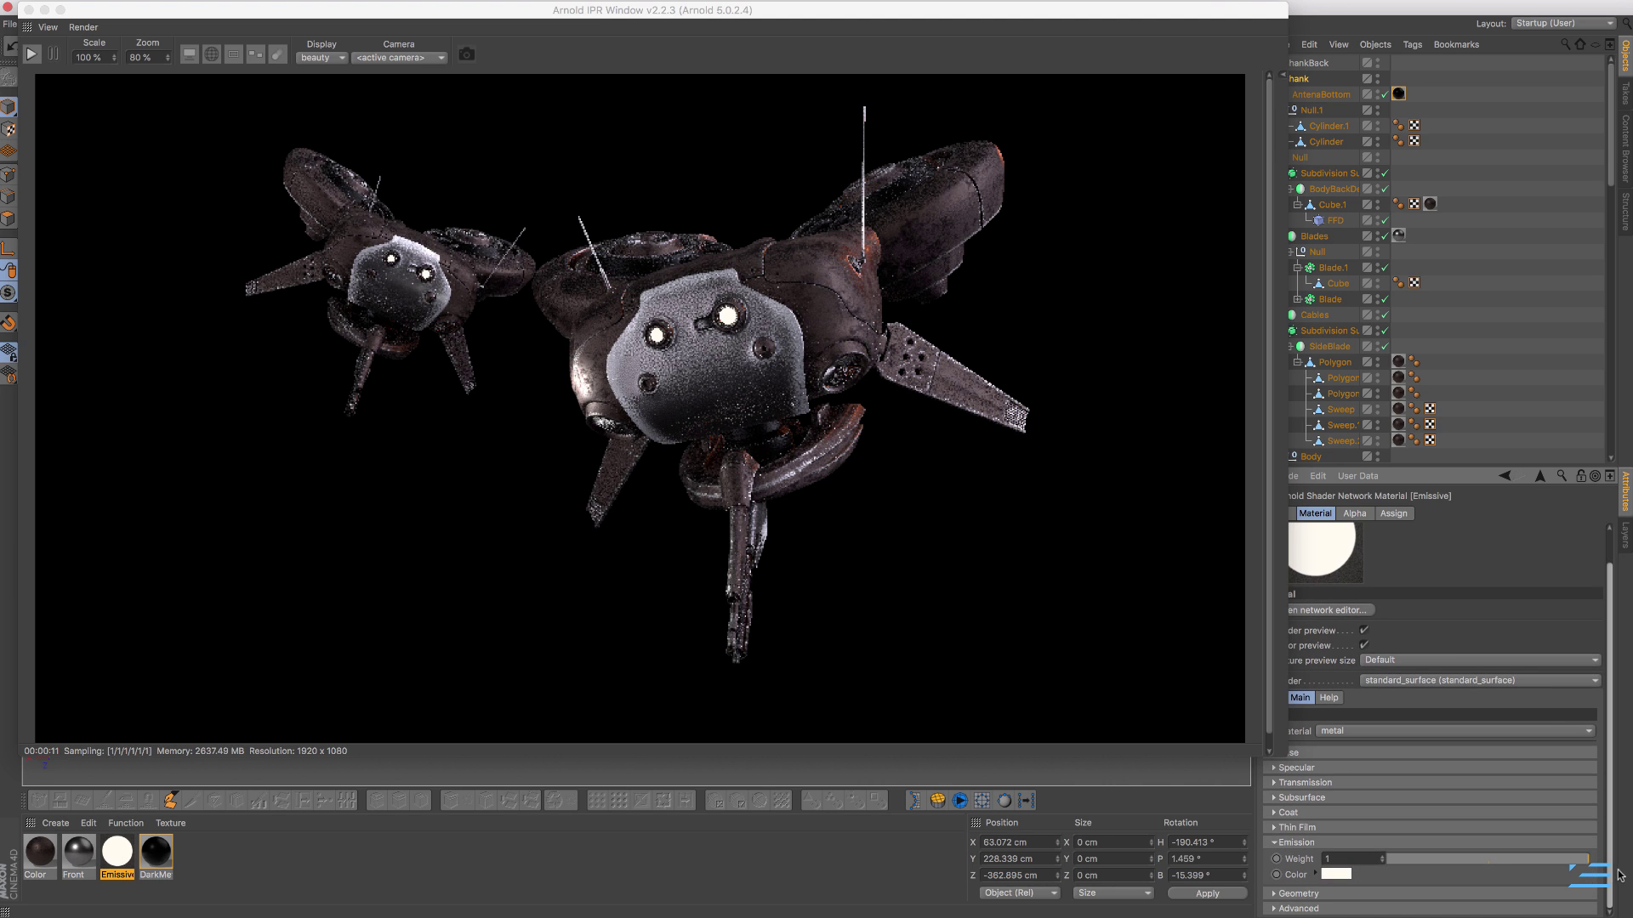
{"action": "left_click", "coordinate": [1336, 875]}
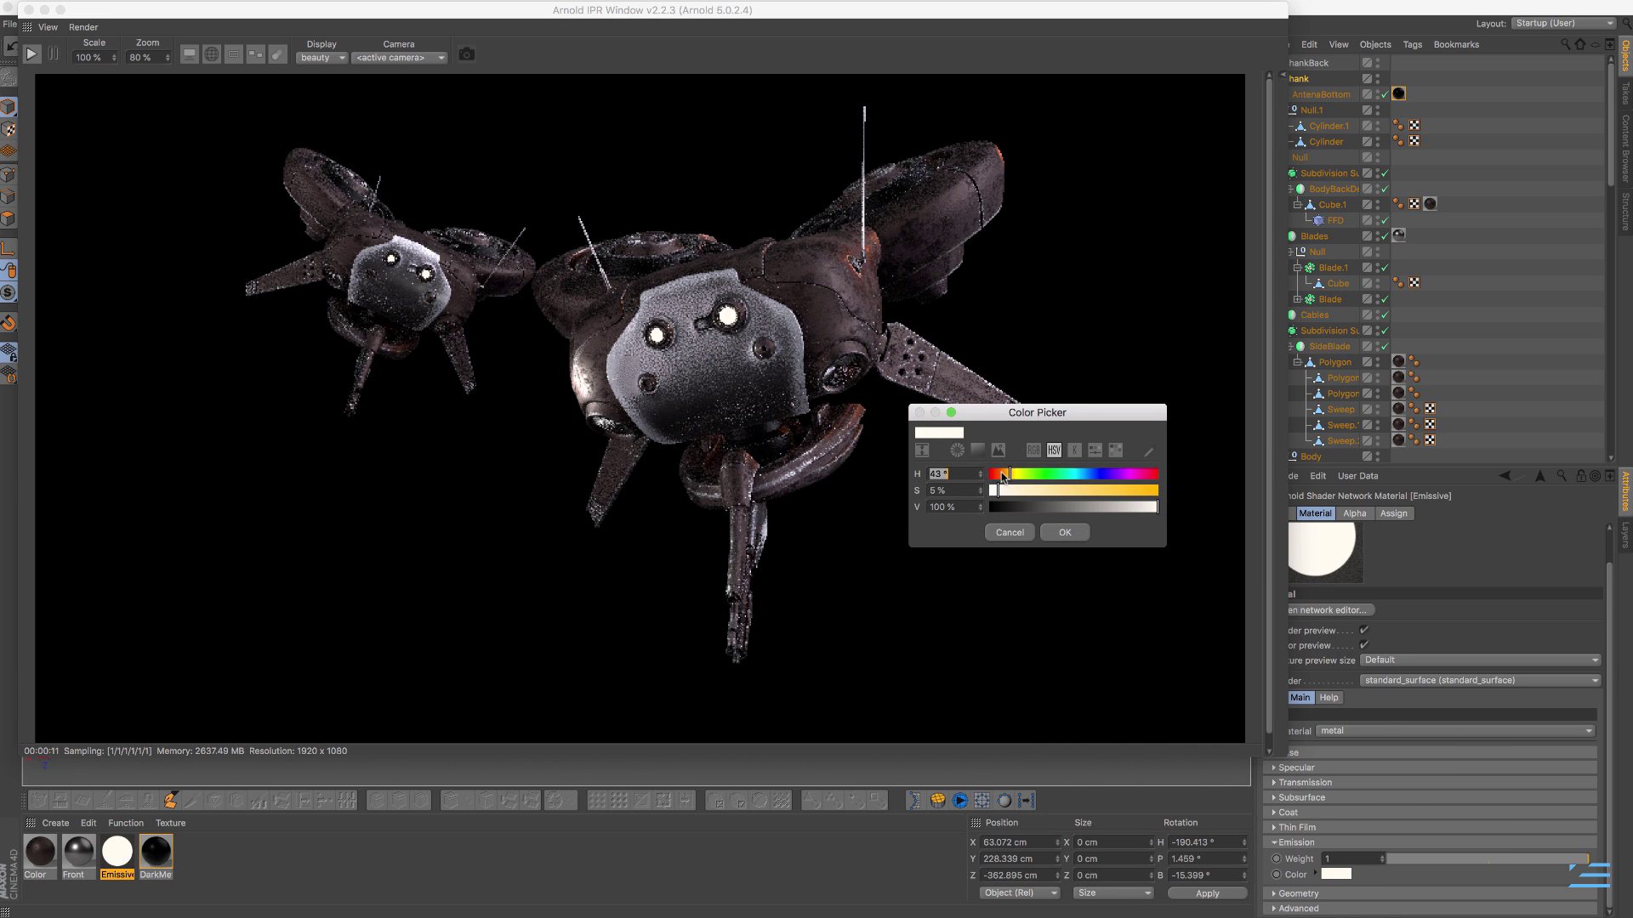
{"action": "left_click", "coordinate": [1063, 533]}
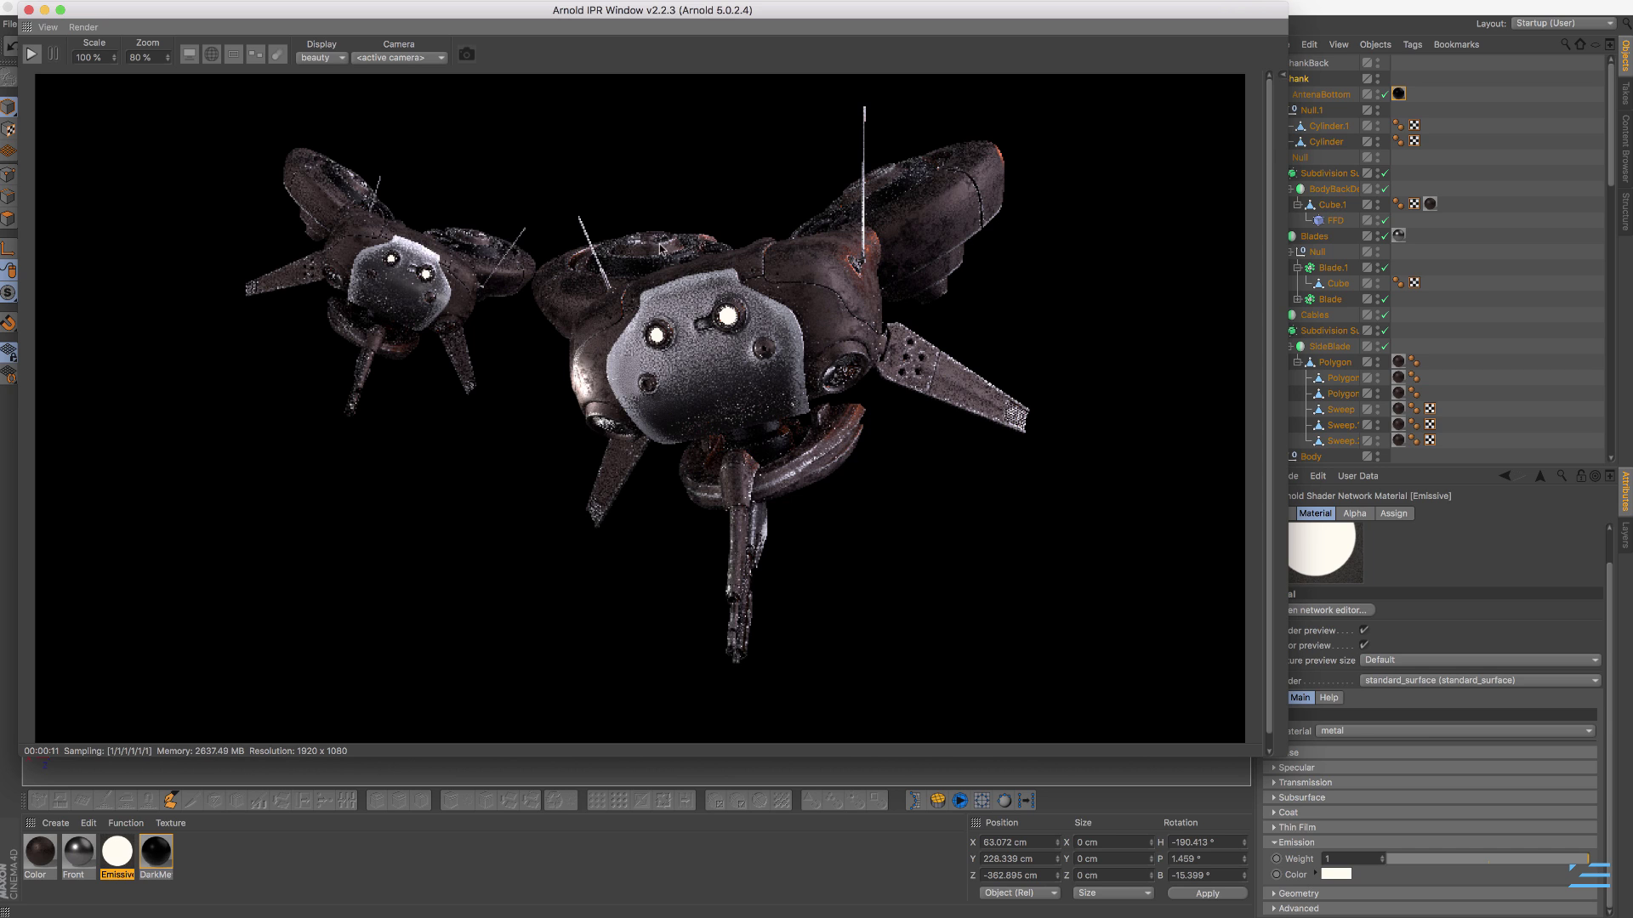
{"action": "left_click", "coordinate": [1273, 841]}
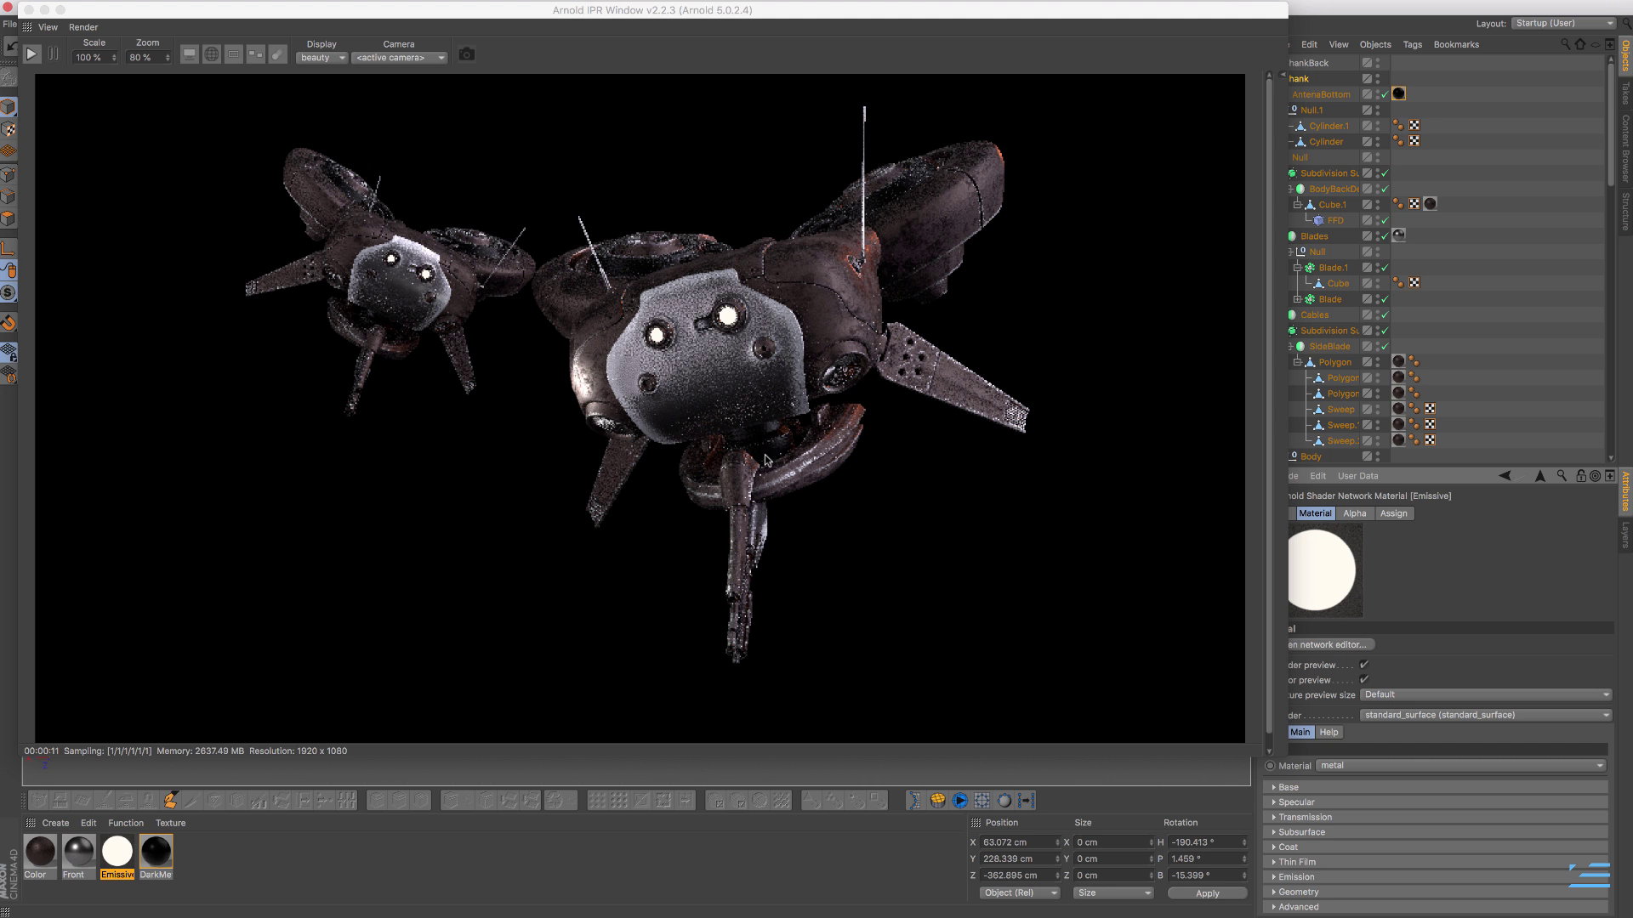
- Open the Color material's Arnold shader network and close the Material Editor
{"action": "double_click", "coordinate": [40, 851]}
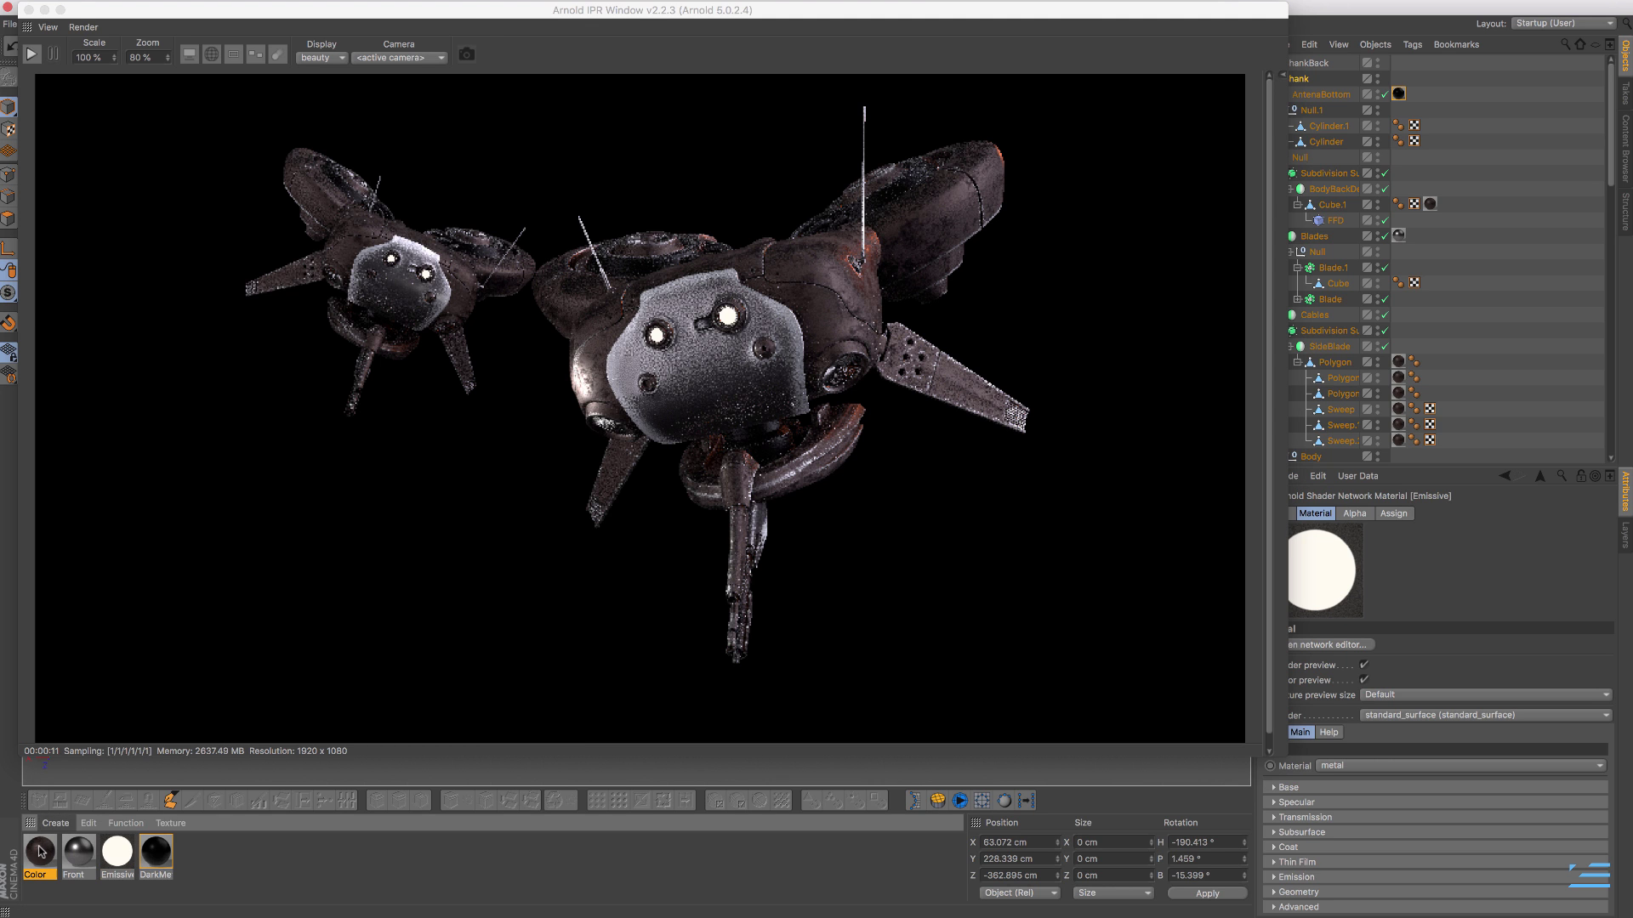
{"action": "left_click_drag", "start_coordinate": [250, 0], "coordinate": [1085, 65]}
{"action": "left_click", "coordinate": [960, 115]}
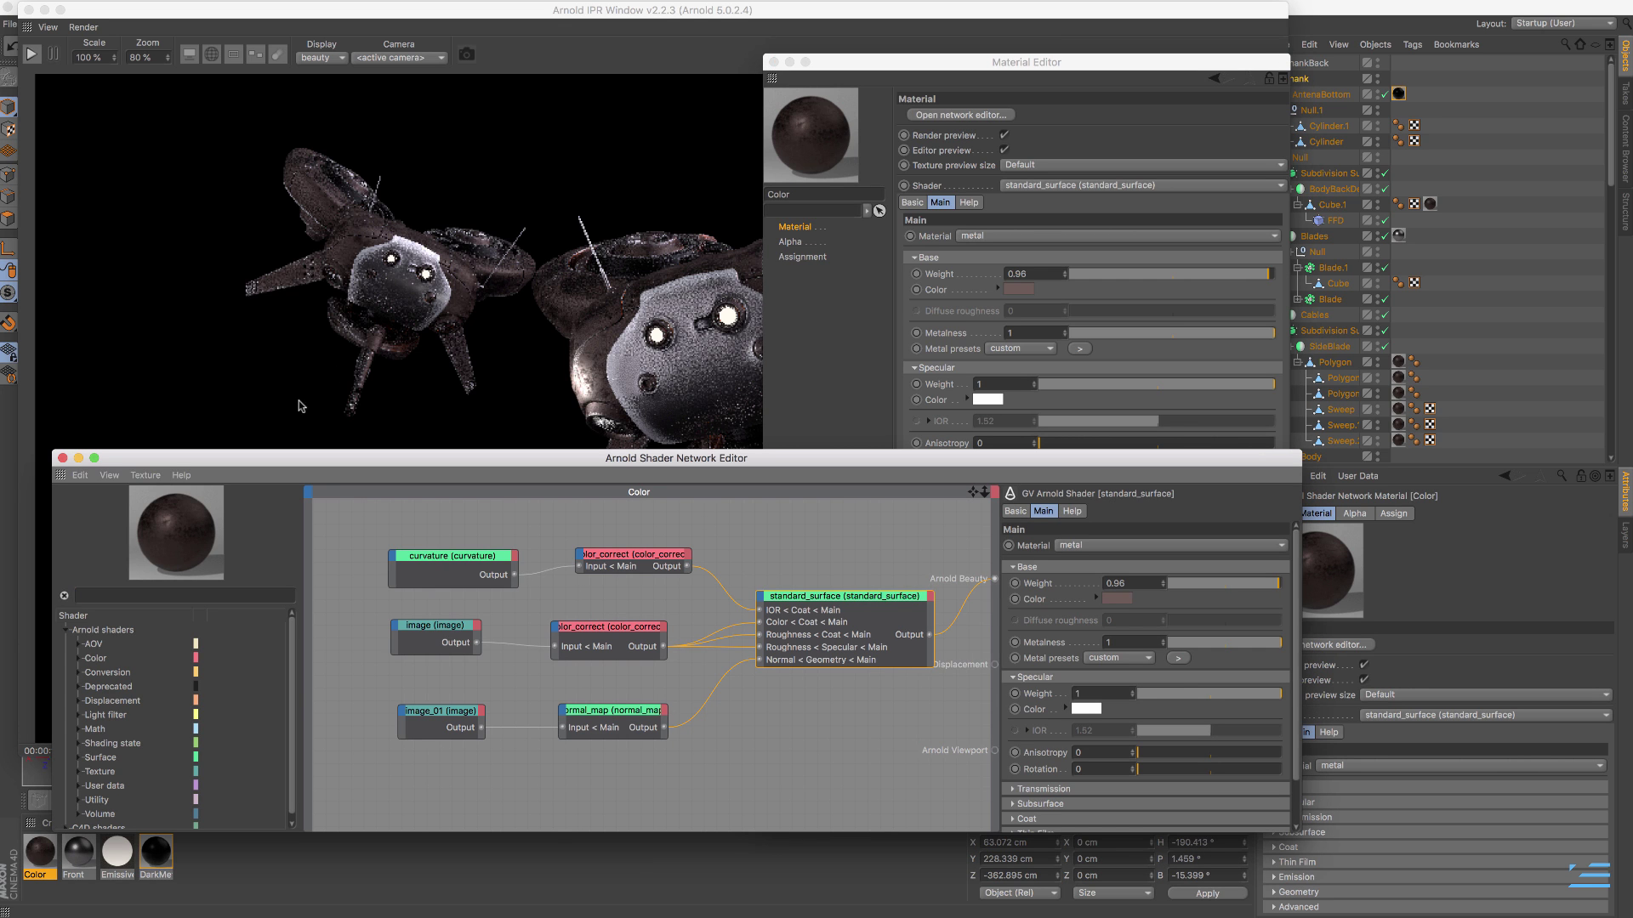
{"action": "left_click", "coordinate": [773, 62]}
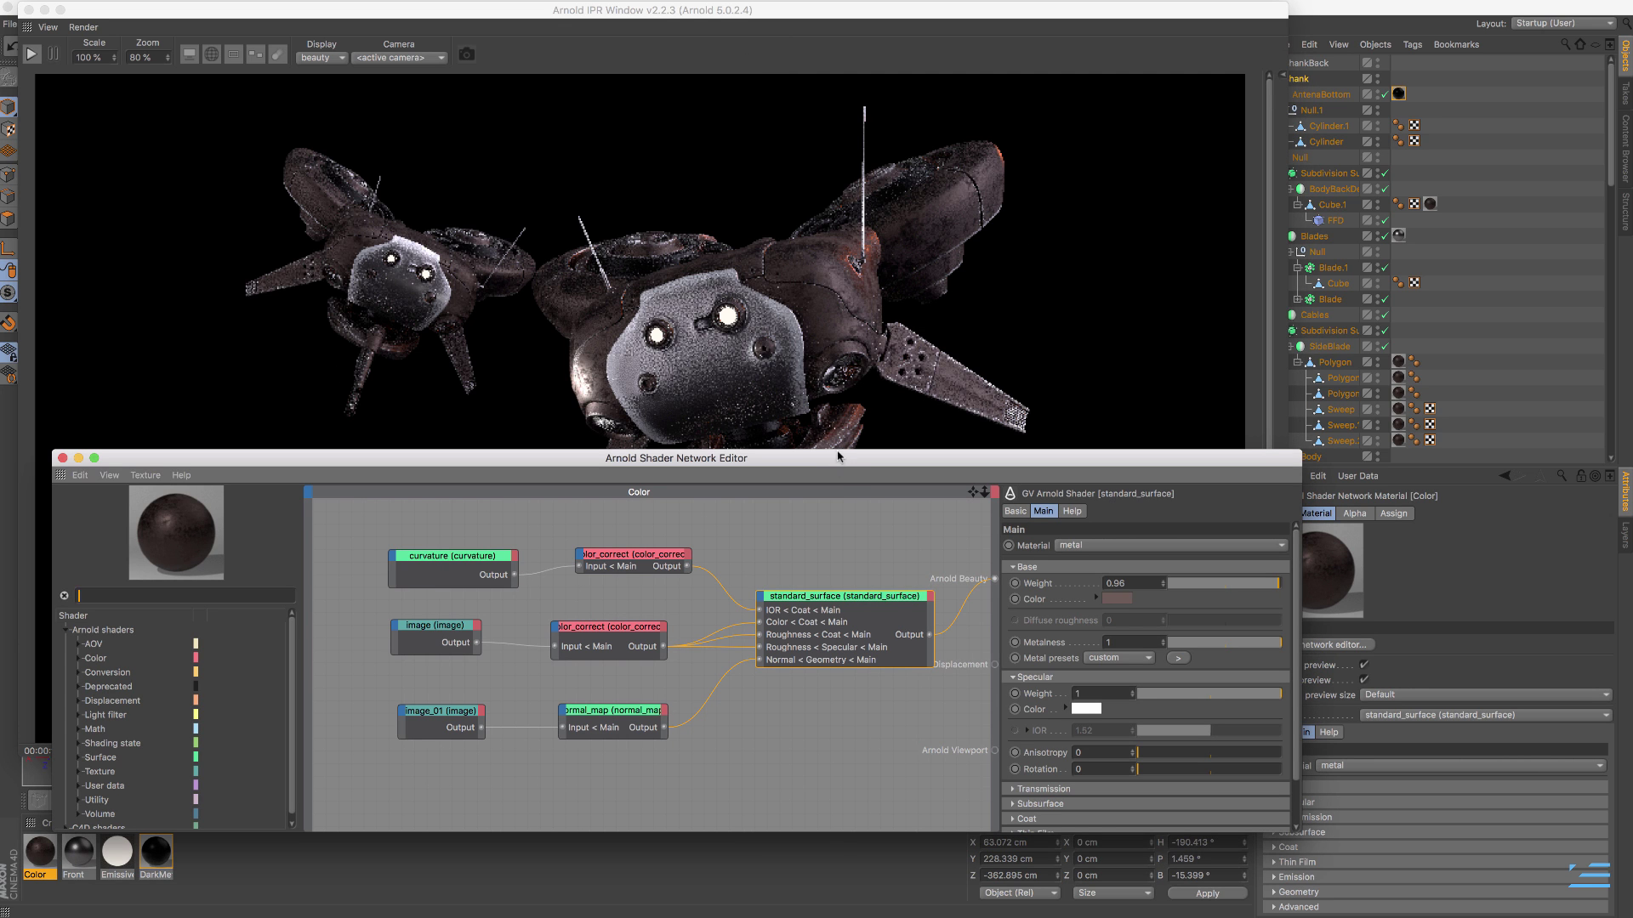
{"action": "left_click_drag", "start_coordinate": [838, 455], "coordinate": [833, 298]}
- Show the curvature node's settings: threshold 0.78, bias 0.75, radius 0.05
{"action": "left_click", "coordinate": [461, 399]}
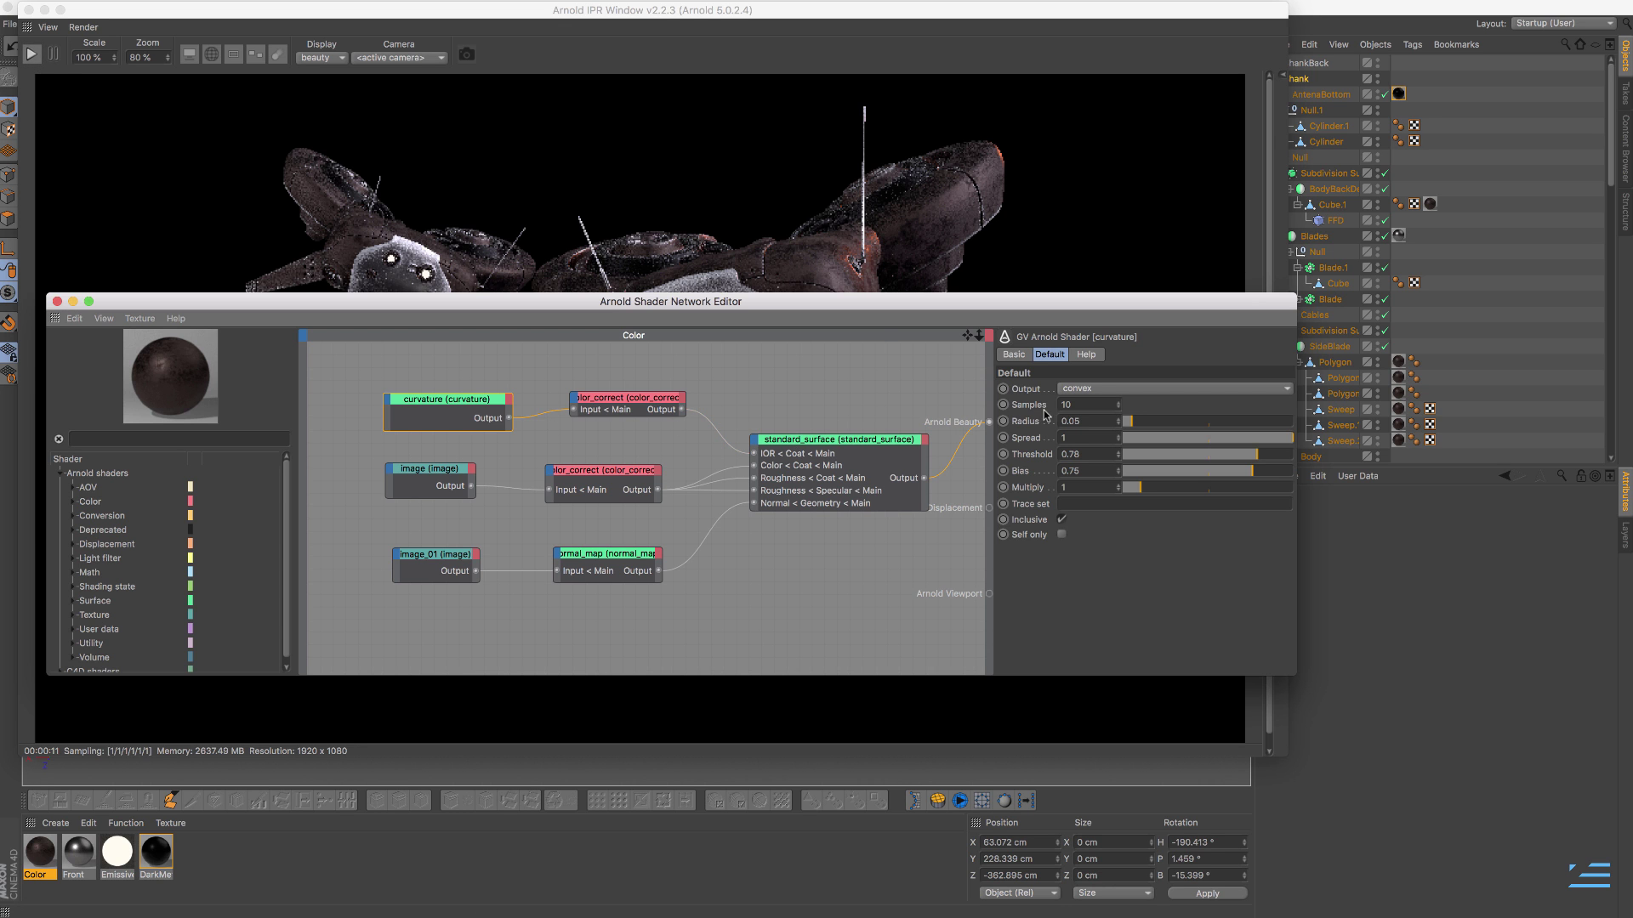
{"action": "left_click_drag", "start_coordinate": [800, 304], "coordinate": [816, 424]}
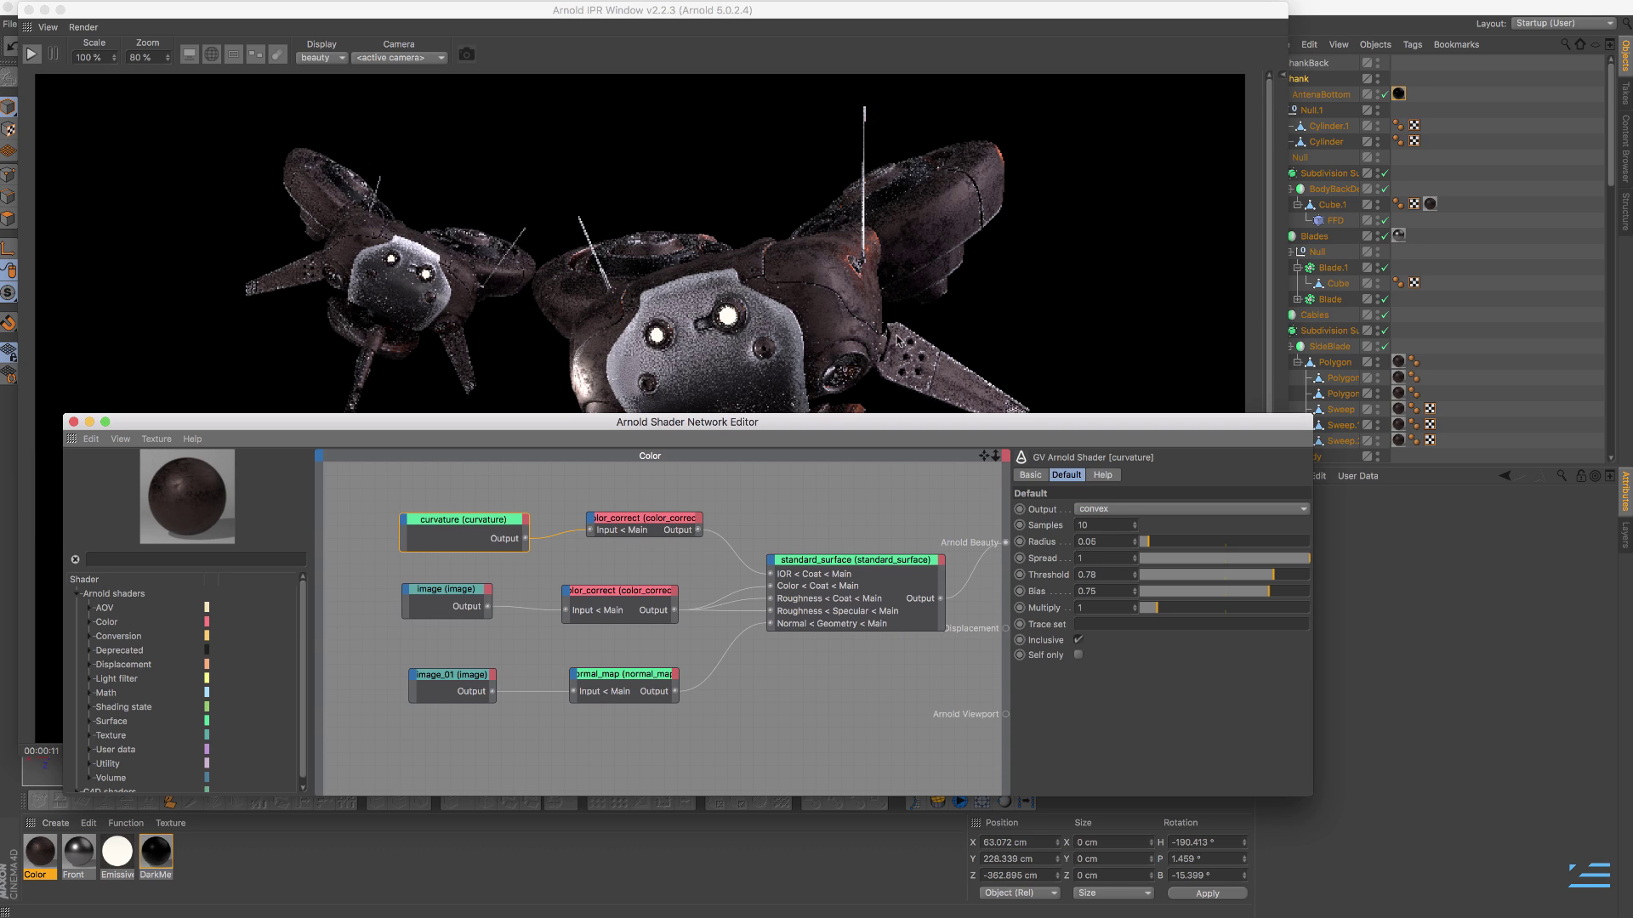
{"action": "left_click", "coordinate": [1112, 578]}
{"action": "left_click", "coordinate": [1117, 591]}
{"action": "left_click_drag", "start_coordinate": [873, 420], "coordinate": [848, 454]}
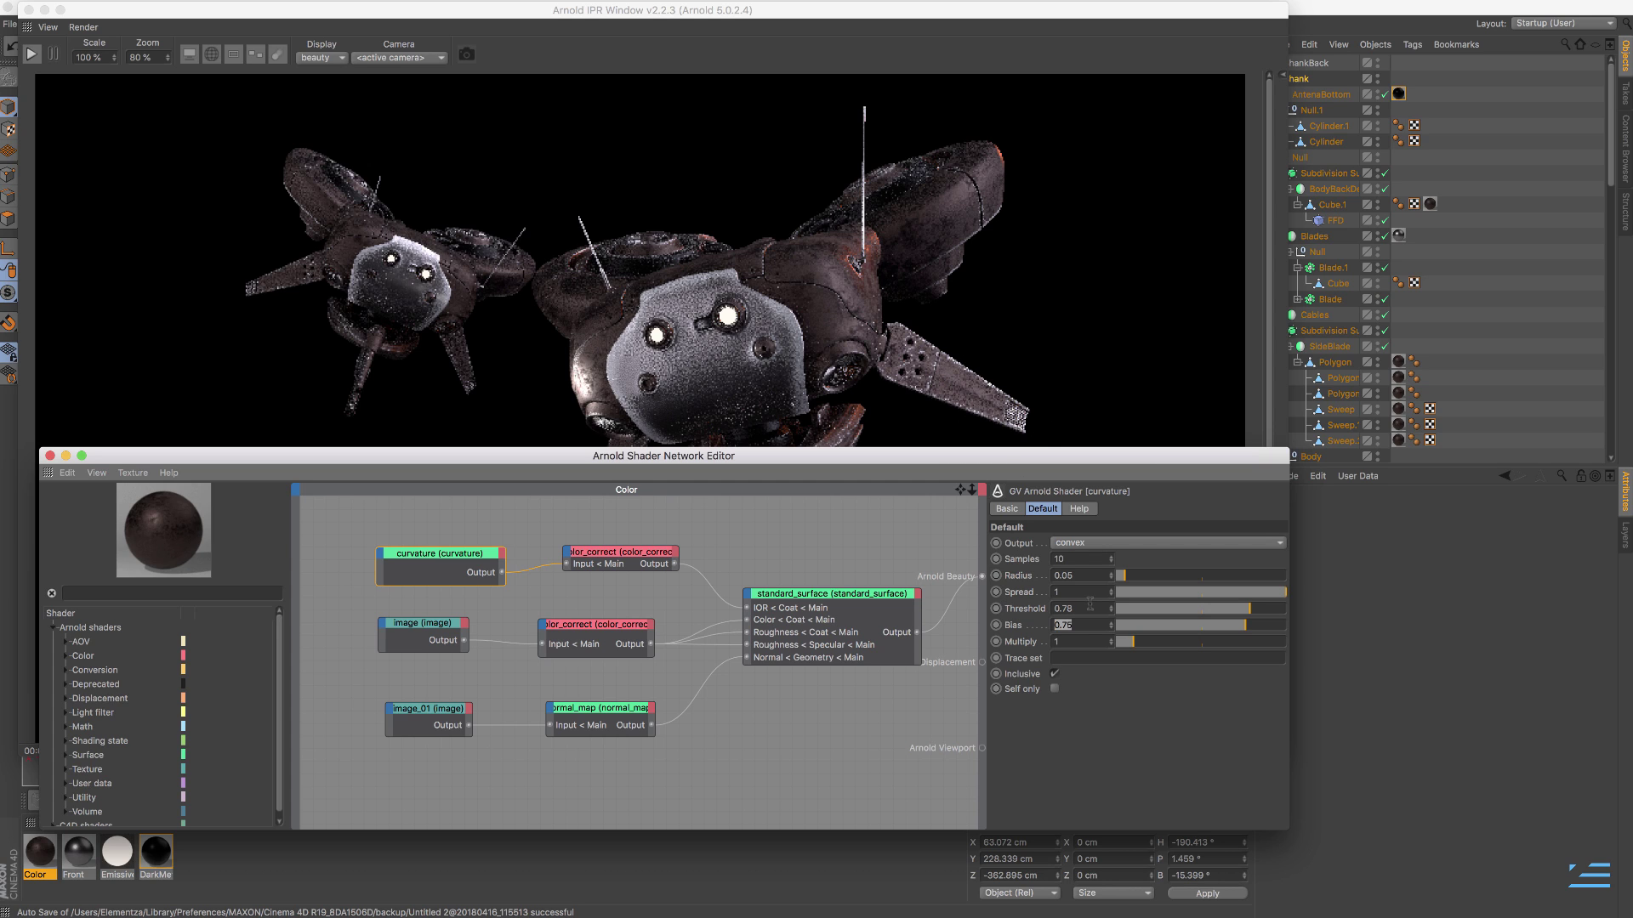
{"action": "left_click", "coordinate": [1070, 575]}
- Close the shader network editor, deselect everything, and collapse the Shank hierarchy to top-level objects
{"action": "left_click", "coordinate": [50, 456]}
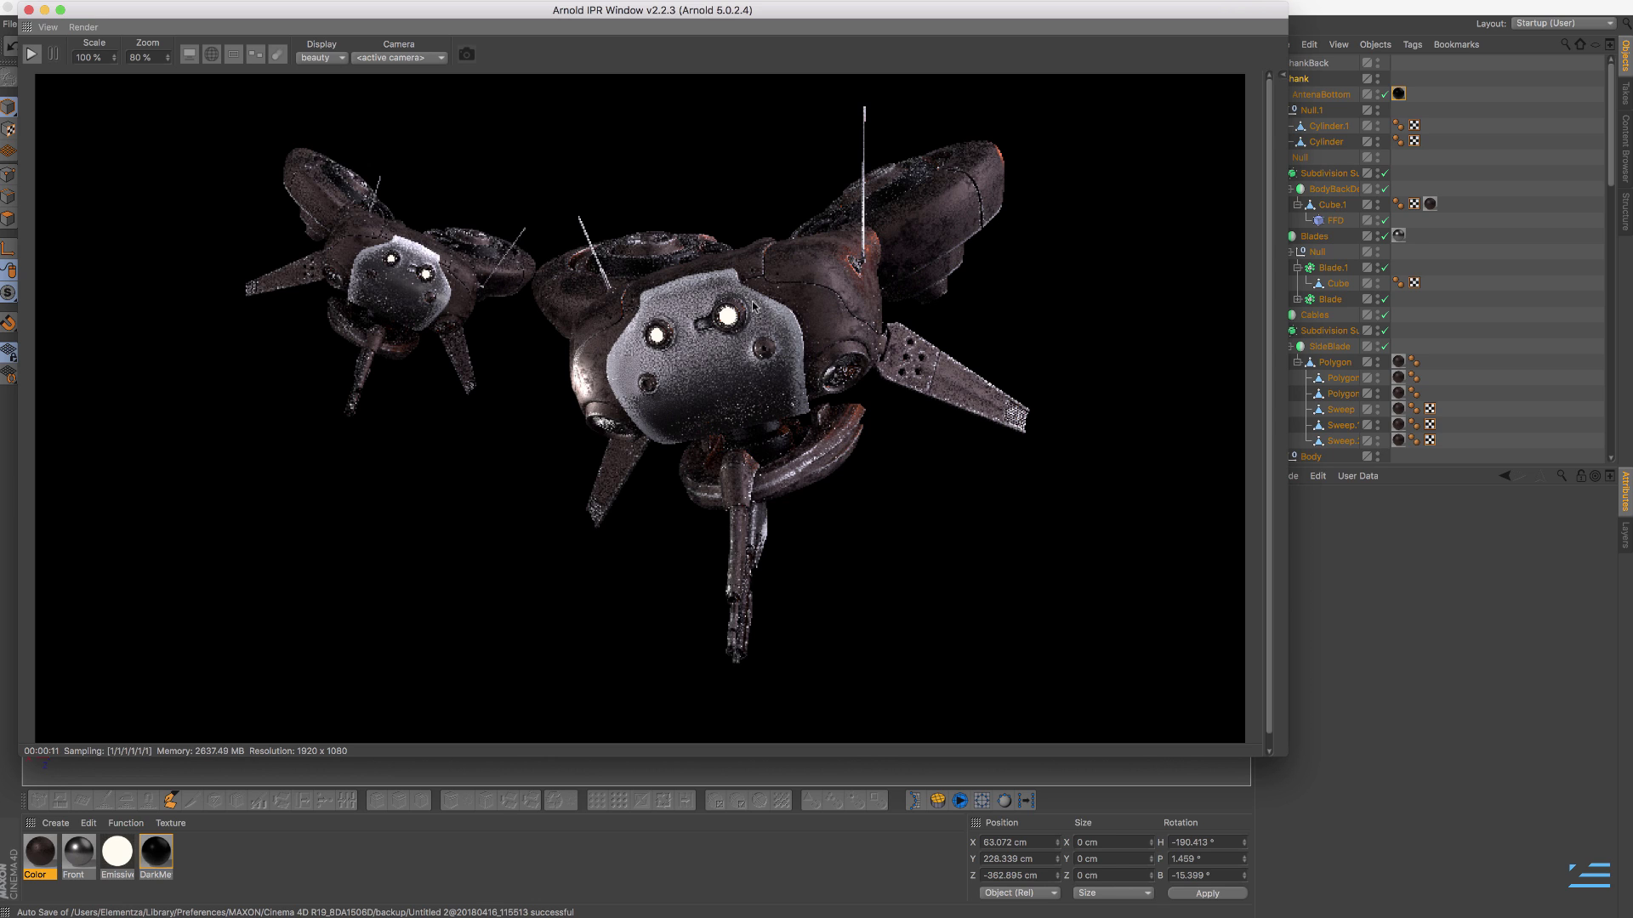
{"action": "left_click_drag", "start_coordinate": [601, 12], "coordinate": [634, 44]}
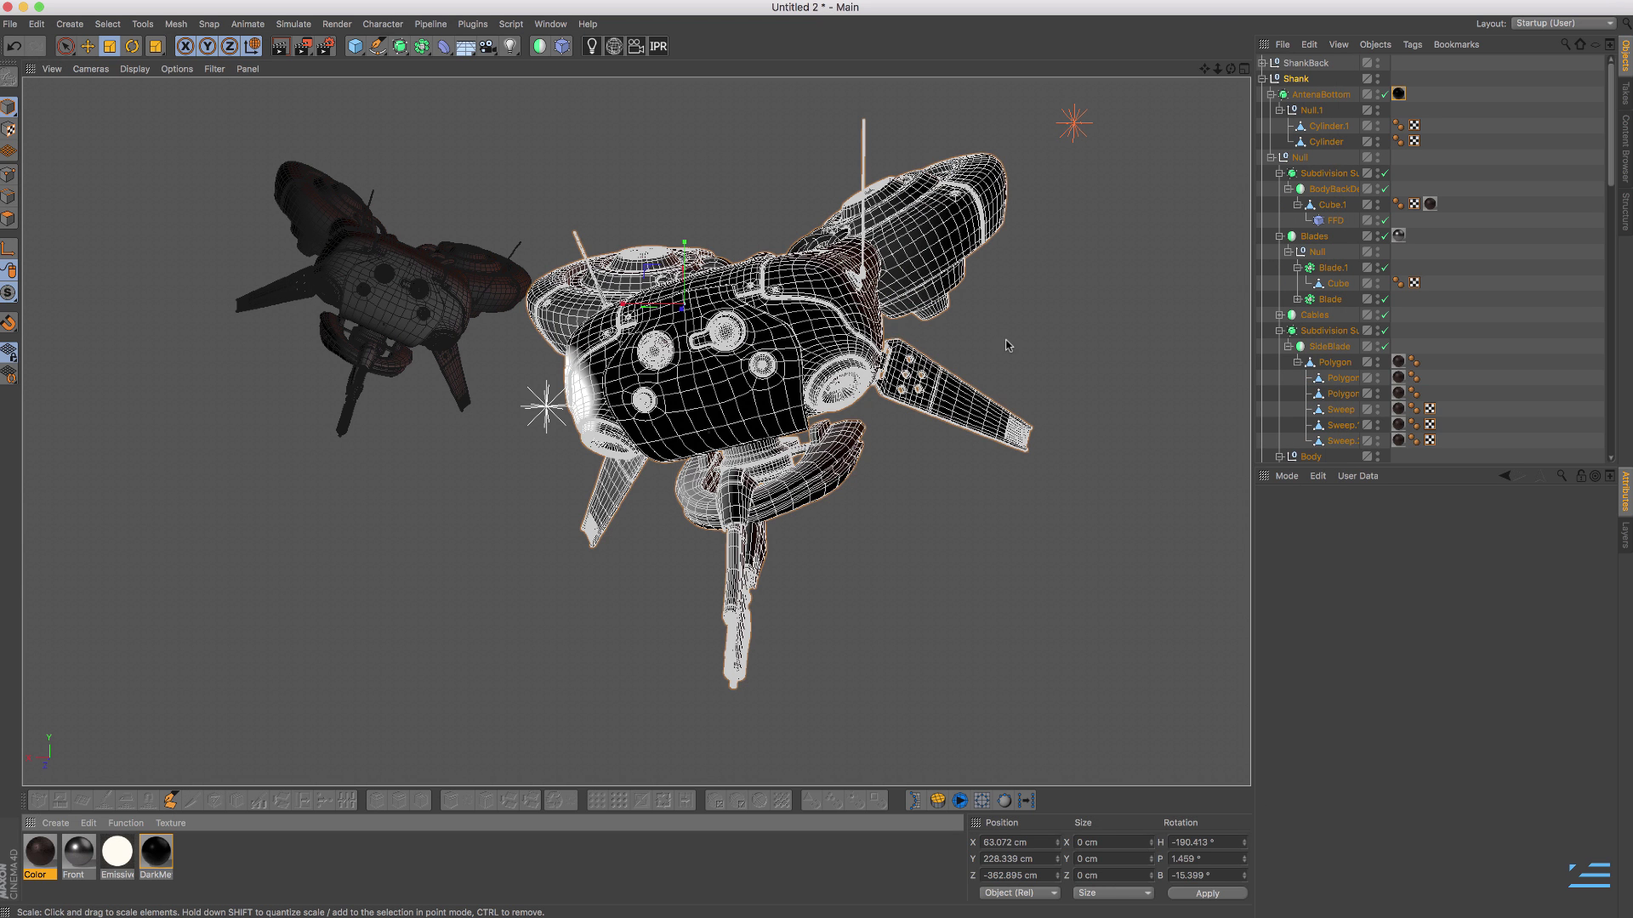
{"action": "left_click", "coordinate": [1004, 341]}
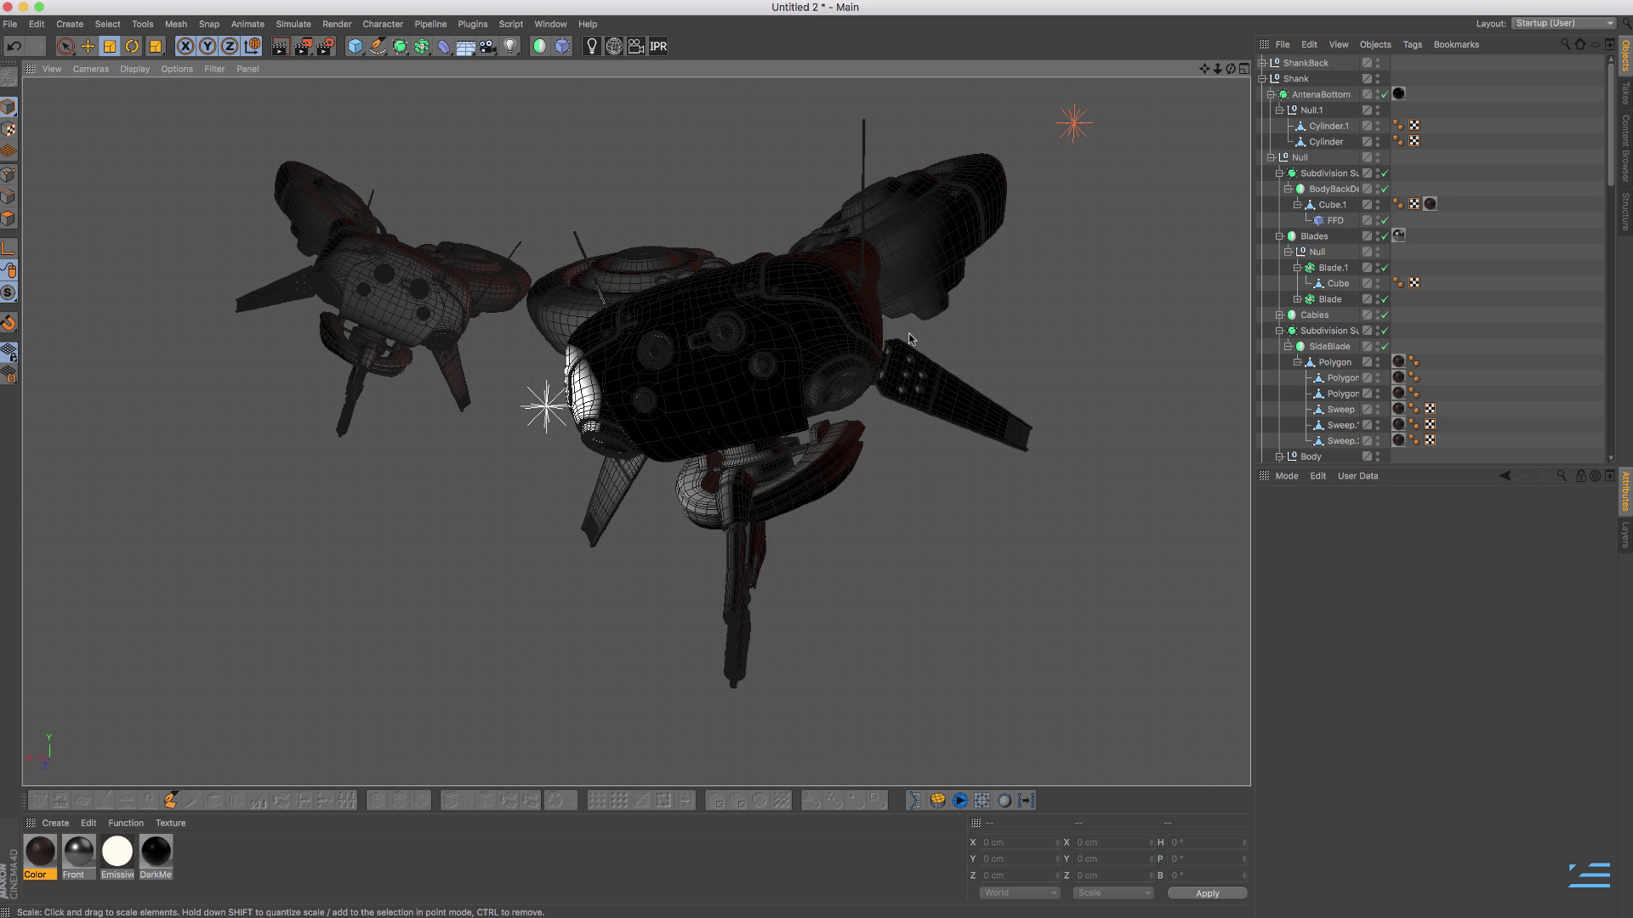
{"action": "left_click", "coordinate": [1262, 78]}
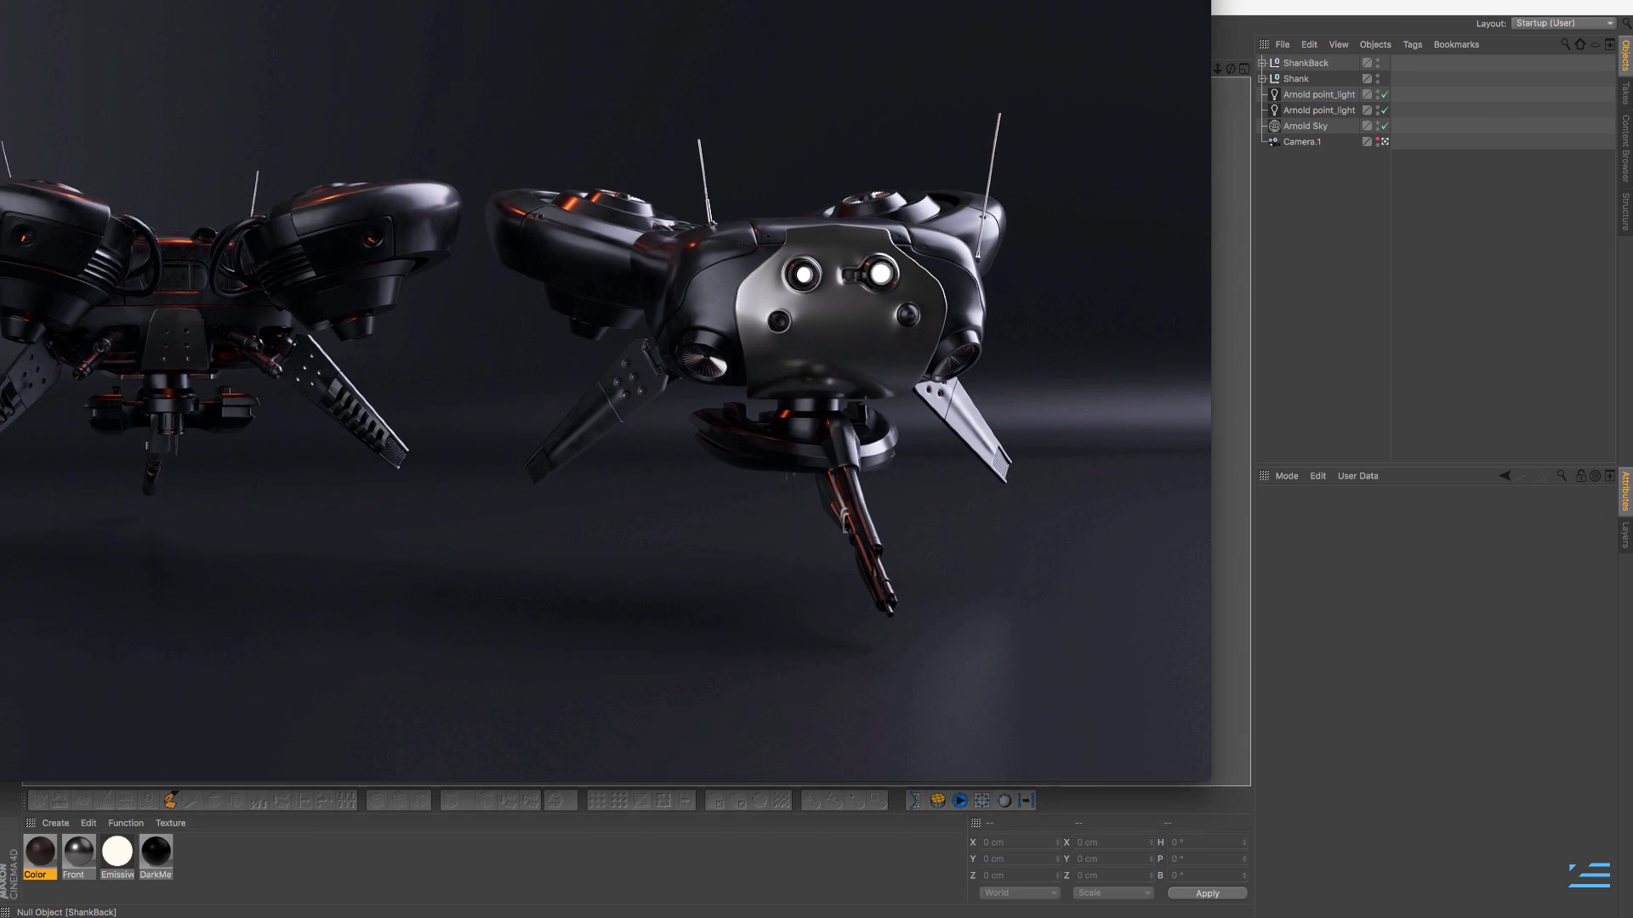
- Position and resize the snakNoTex.jpg floor render window in Preview to fit the screen
{"action": "left_click_drag", "start_coordinate": [410, 0], "coordinate": [772, 2]}
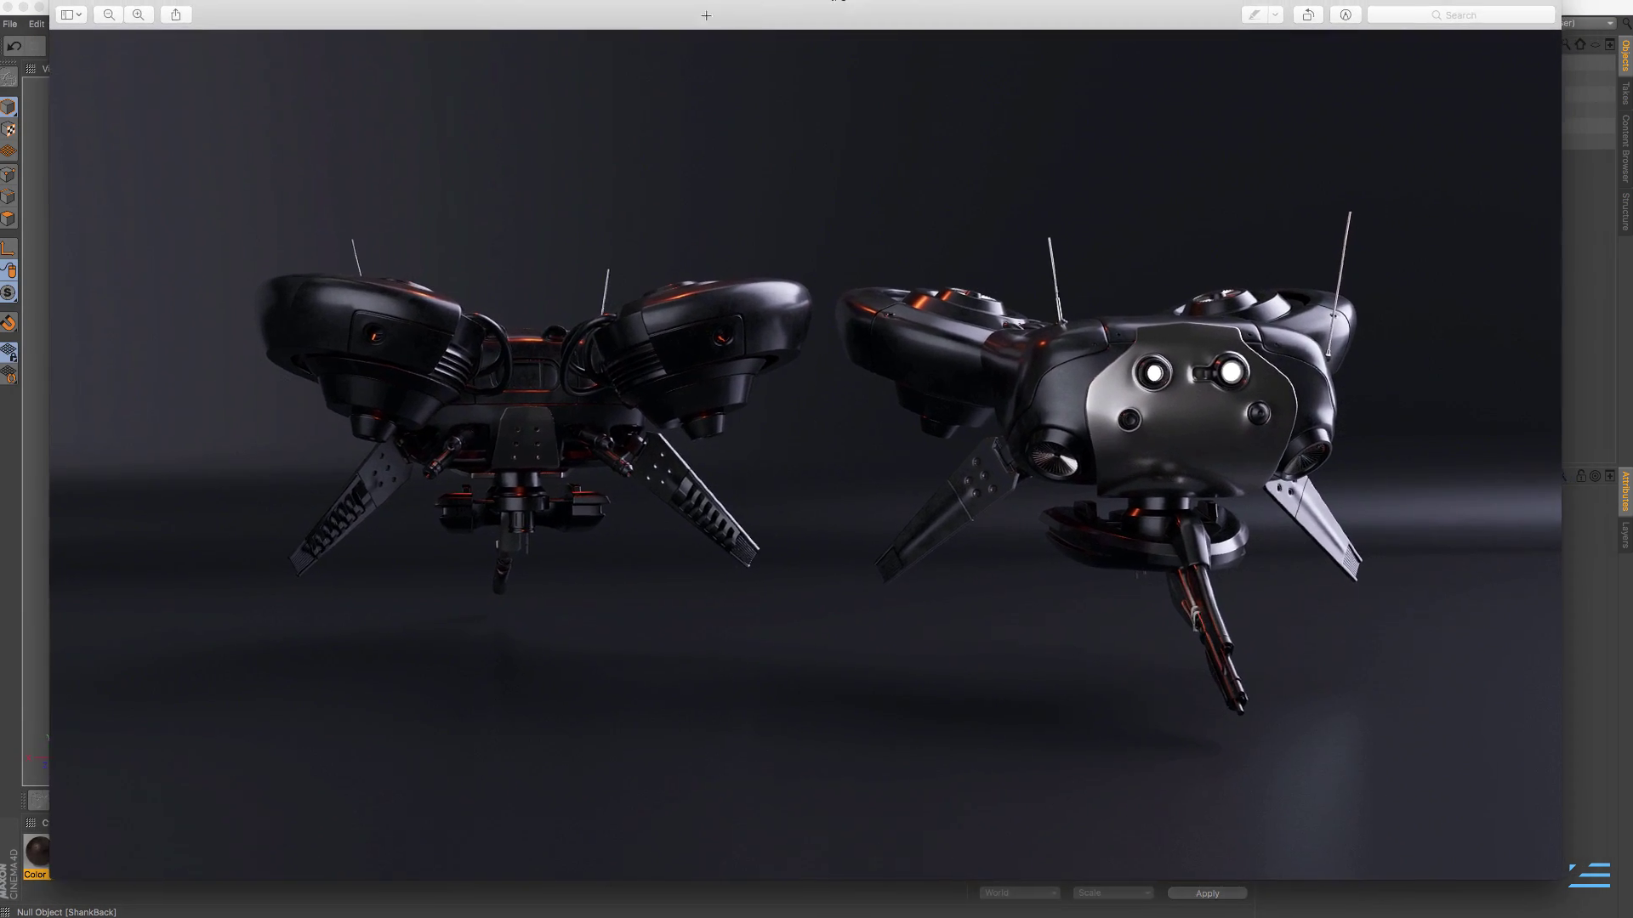
{"action": "left_click_drag", "start_coordinate": [50, 0], "coordinate": [187, 102]}
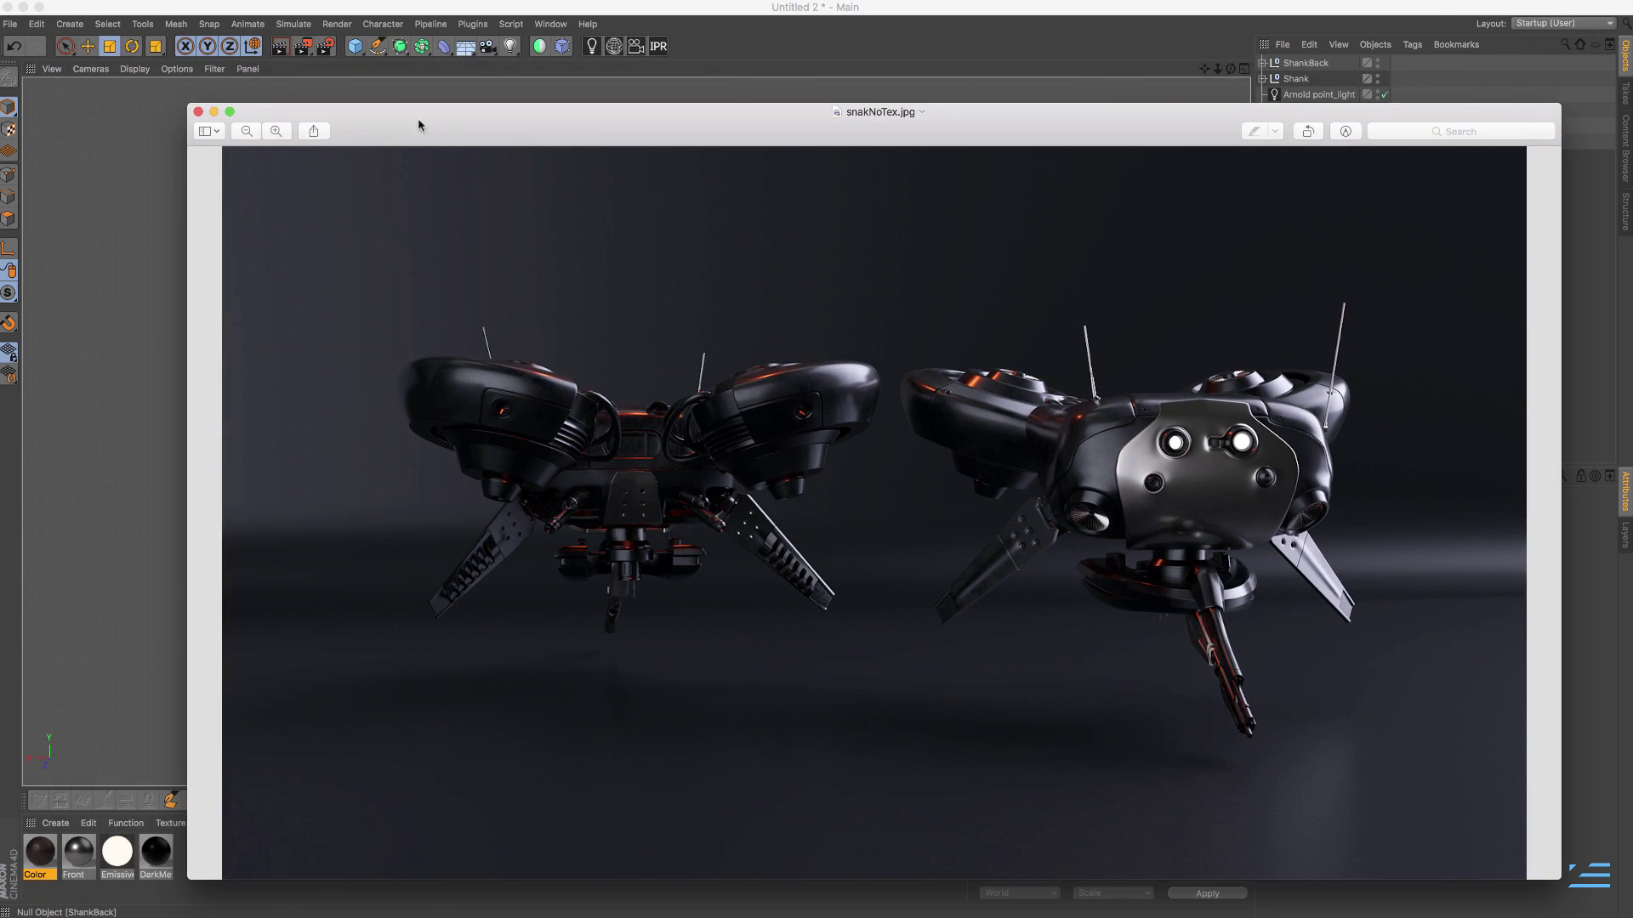
{"action": "left_click_drag", "start_coordinate": [435, 121], "coordinate": [372, 112]}
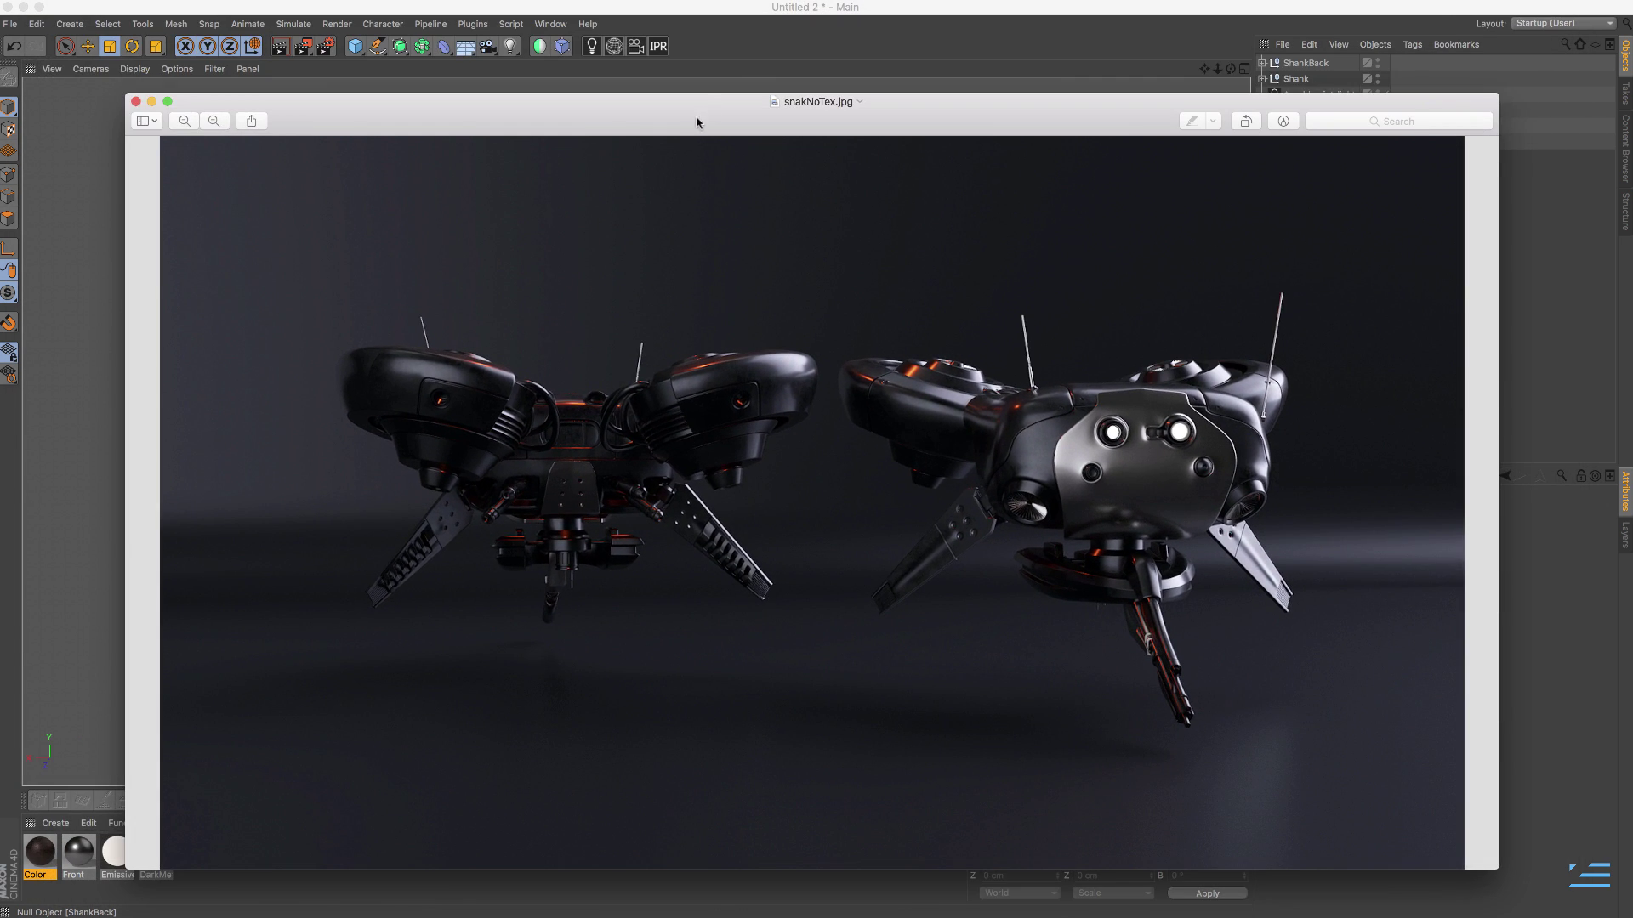
{"action": "left_click_drag", "start_coordinate": [689, 119], "coordinate": [616, 47]}
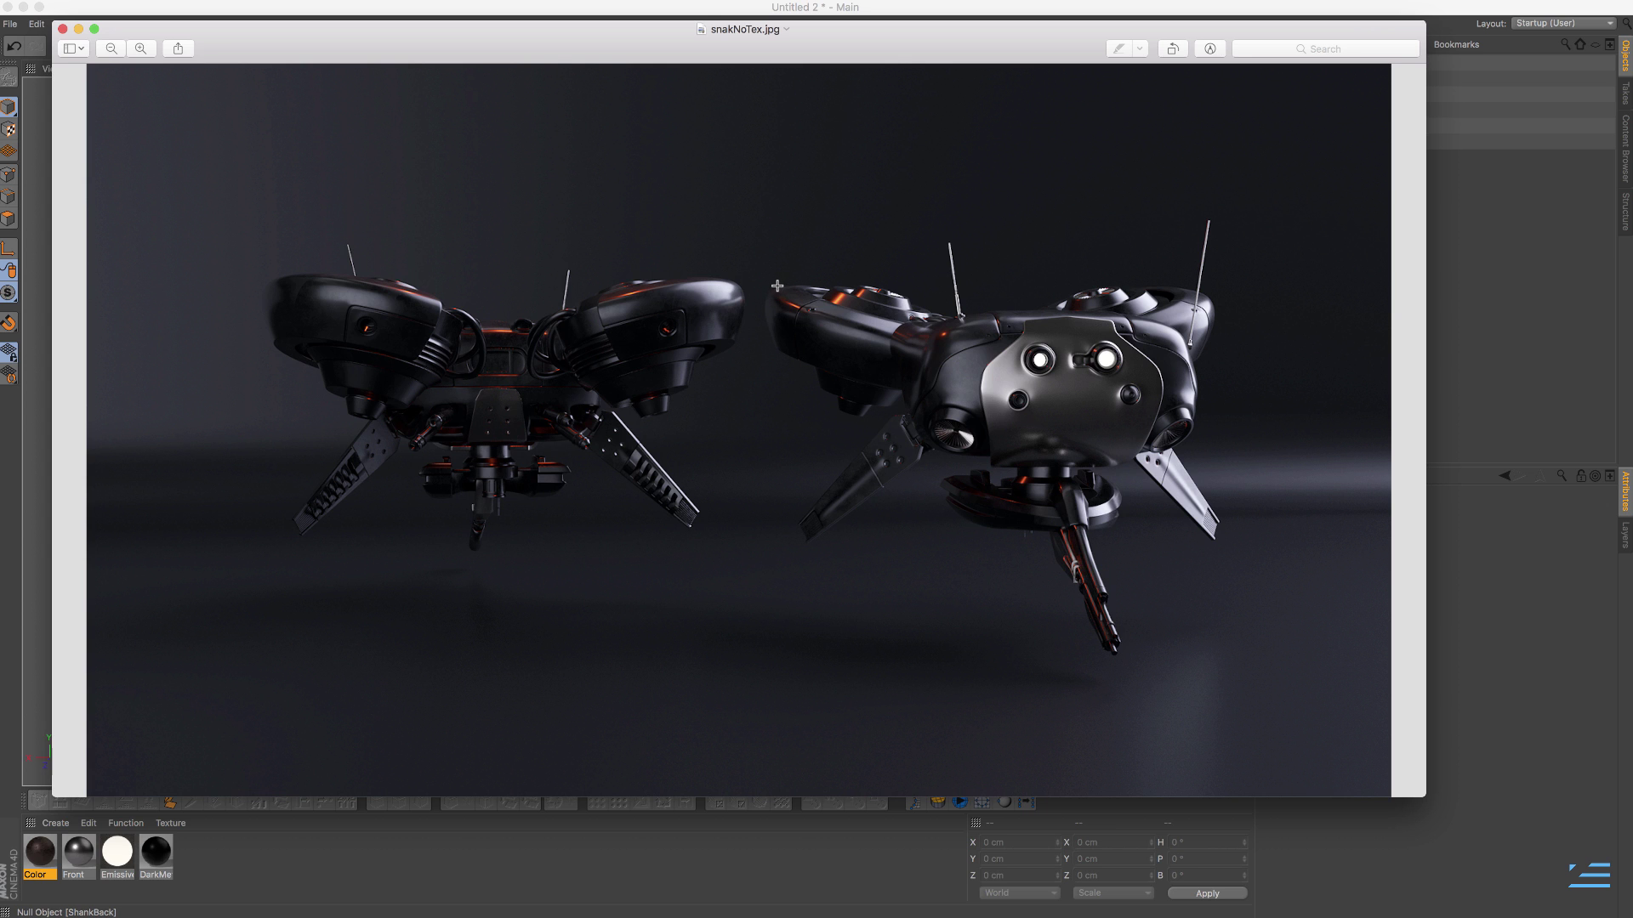
- Close snakNoTex.jpg, orbit the viewport freely, then look through Camera.1 again
{"action": "left_click", "coordinate": [63, 29]}
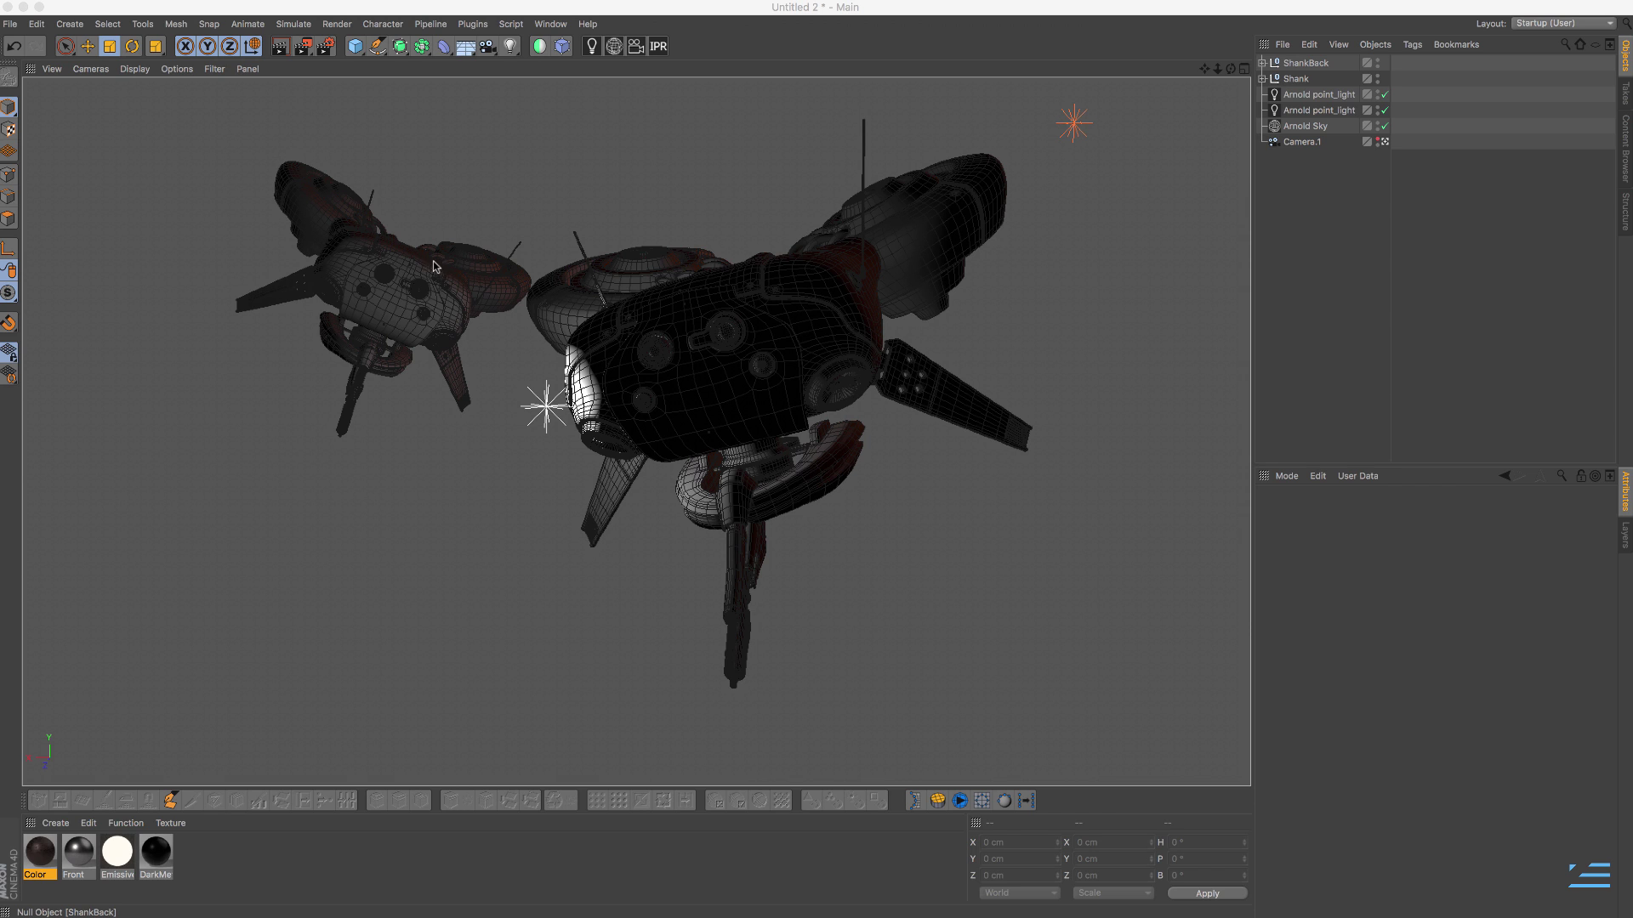
{"action": "left_click", "coordinate": [1386, 143]}
{"action": "mouse_move", "coordinate": [574, 314]}
{"action": "left_mouse_down", "text": "alt"}
{"action": "mouse_move", "coordinate": [634, 332]}
{"action": "mouse_move", "coordinate": [591, 327]}
{"action": "left_mouse_up", "text": "alt"}
{"action": "left_click", "coordinate": [1386, 142]}
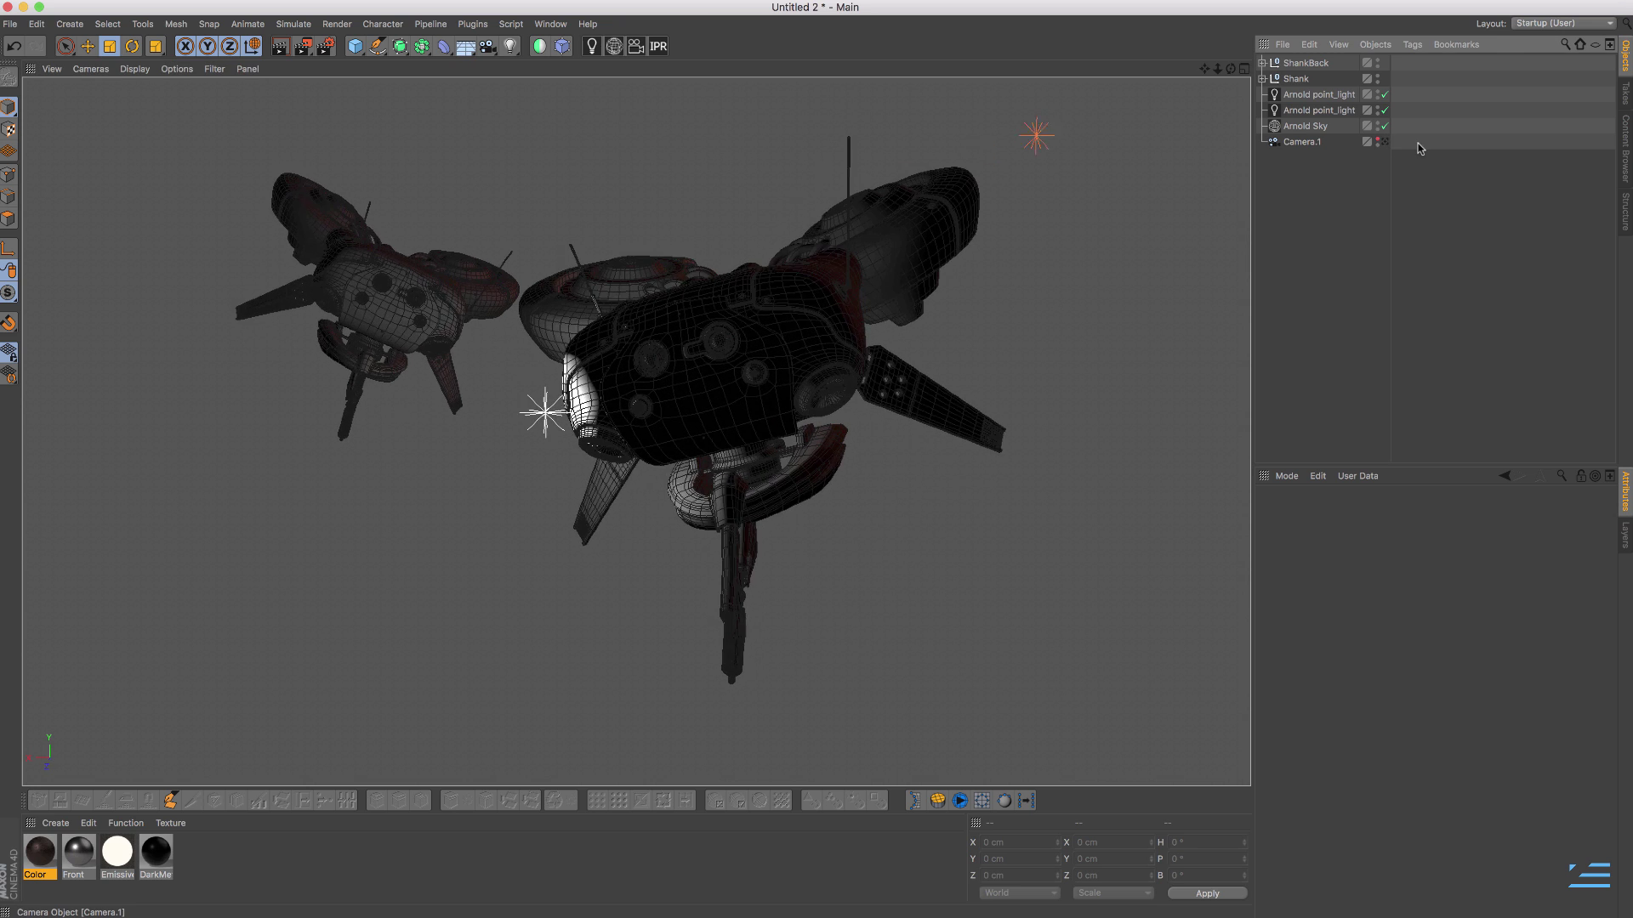